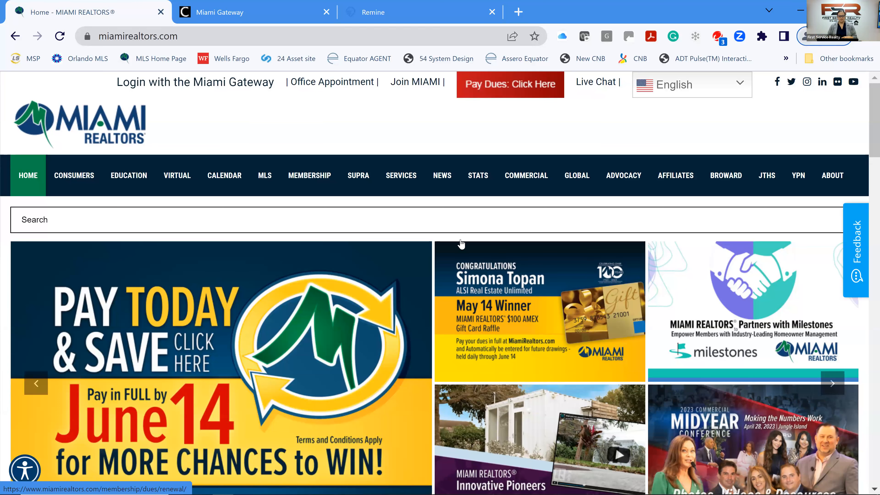
Switch to the Miami Gateway dashboard and scroll the services grid down to Remine Pro.
scroll(317, 263, "down", 5)
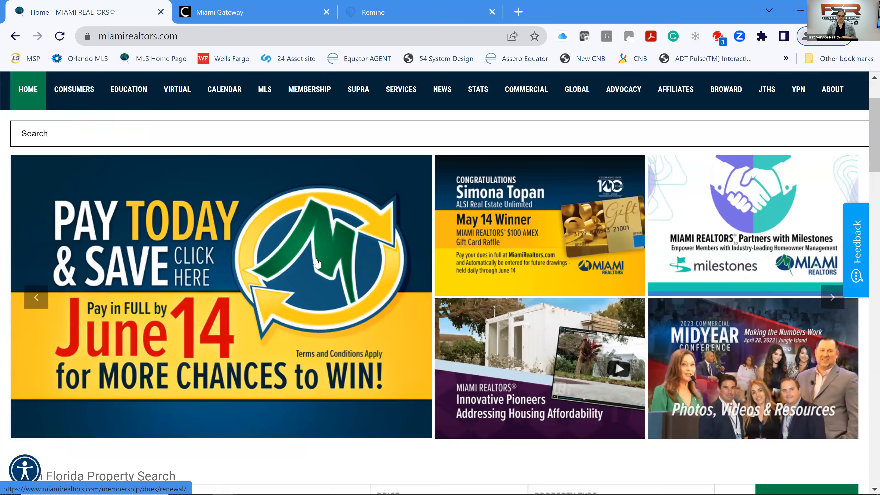
scroll(223, 239, "down", 5)
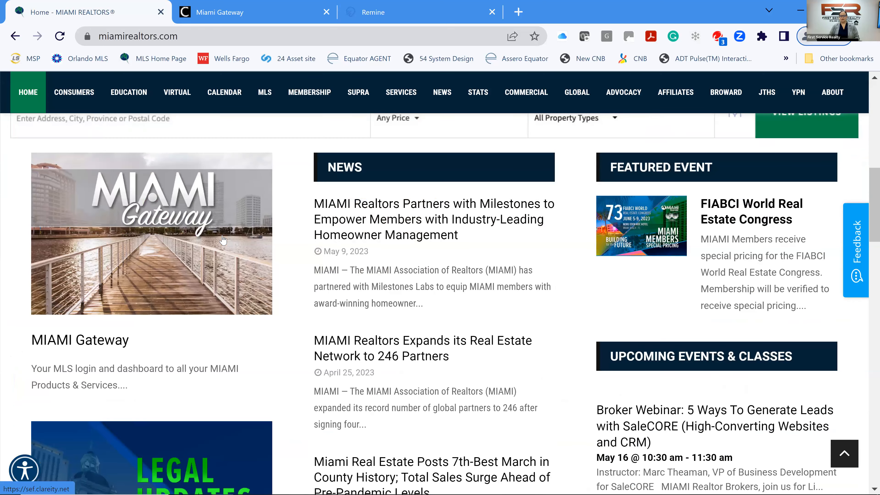
left_click(244, 14)
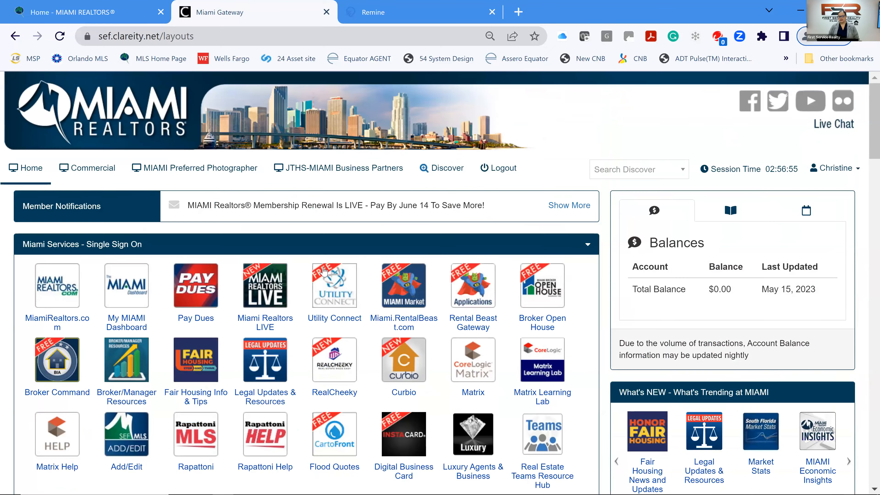
scroll(277, 438, "down", 2)
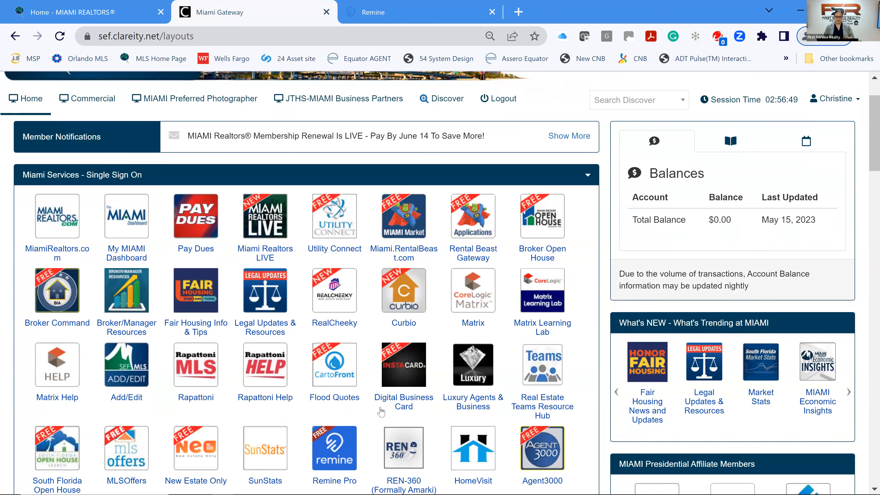
scroll(360, 405, "down", 2)
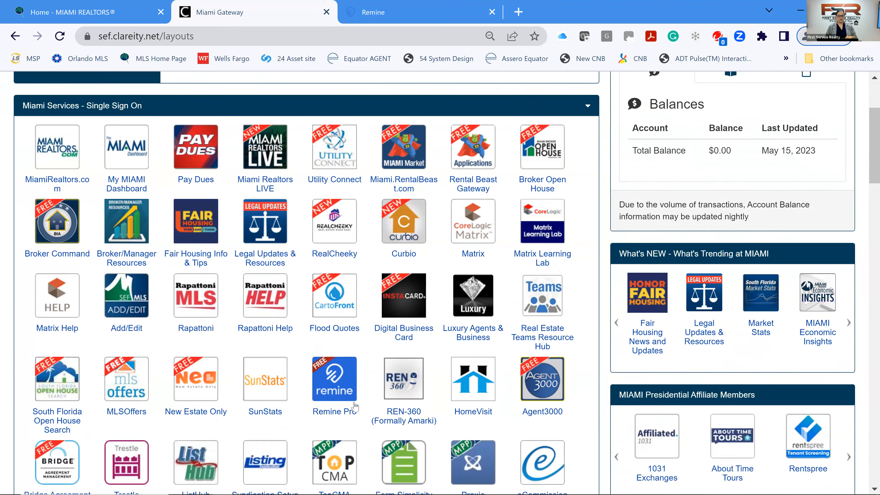
scroll(355, 406, "down", 2)
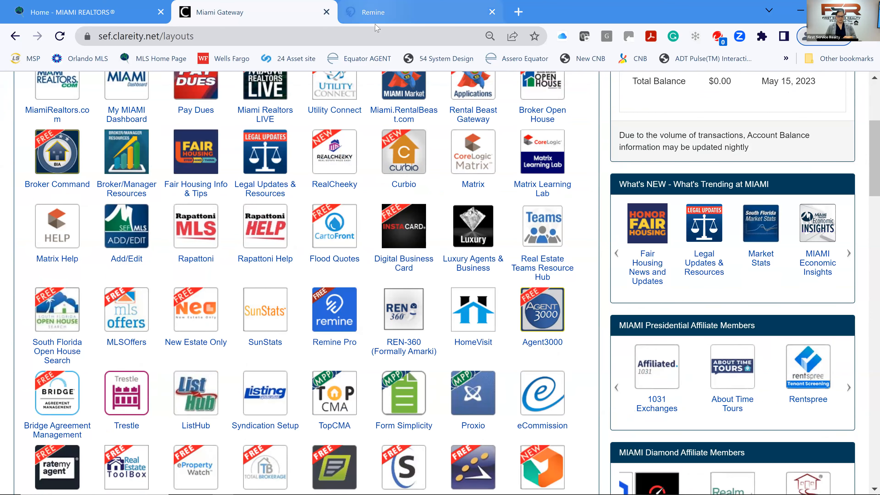
Switch to Remine's Daily page and scroll through Listing Updates, Market Pulse, Property Notifications, Engage and My Listings.
left_click(377, 14)
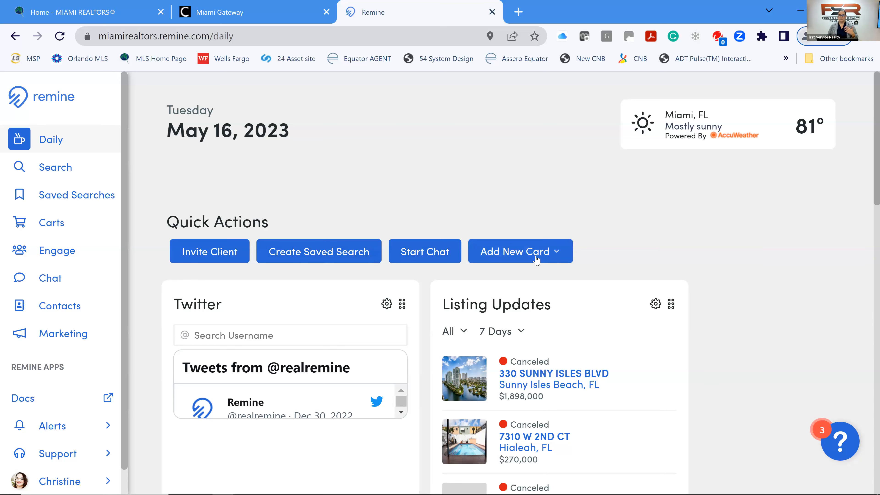
scroll(537, 260, "down", 2)
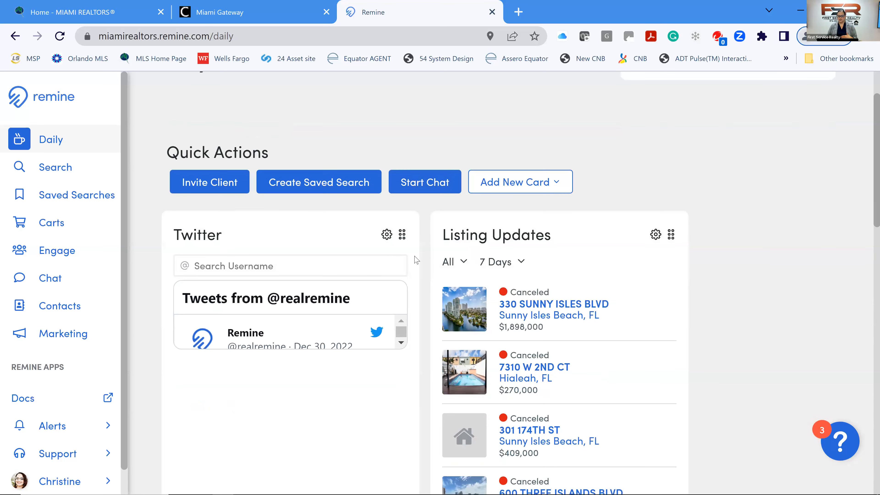
scroll(417, 260, "down", 2)
scroll(509, 250, "down", 6)
scroll(704, 293, "down", 4)
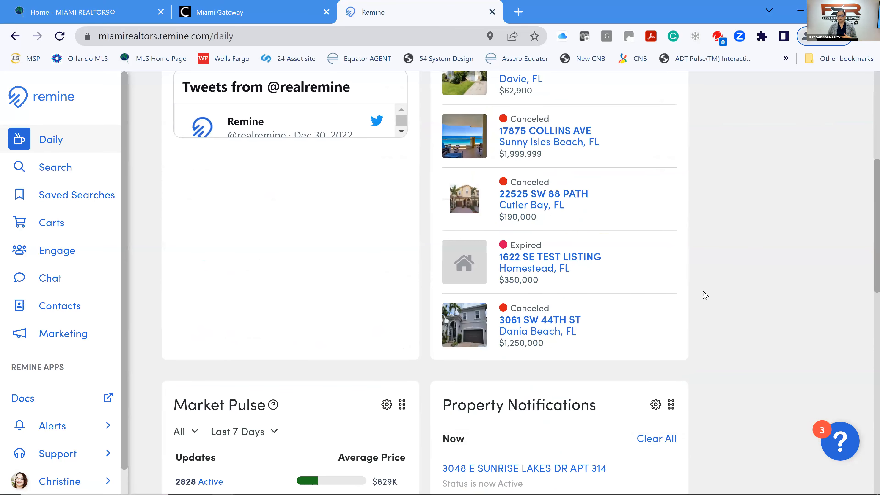
scroll(705, 294, "down", 6)
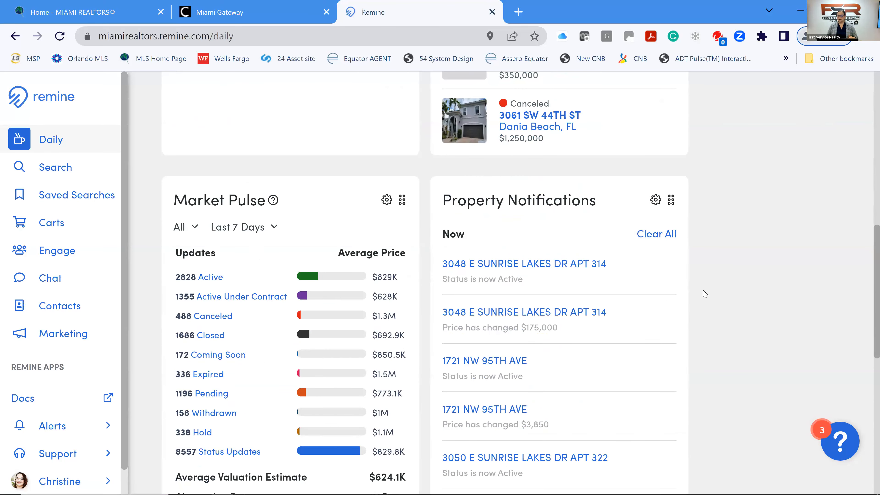
scroll(705, 295, "down", 10)
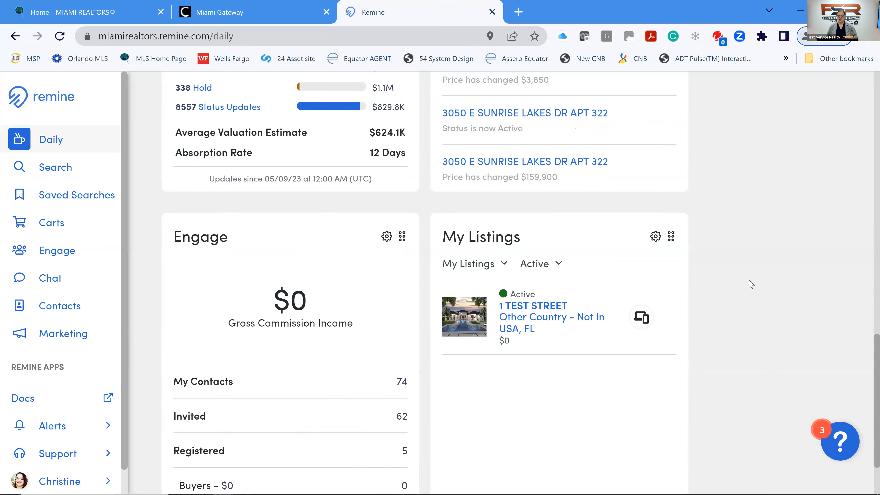
scroll(768, 410, "up", 2)
scroll(767, 410, "up", 15)
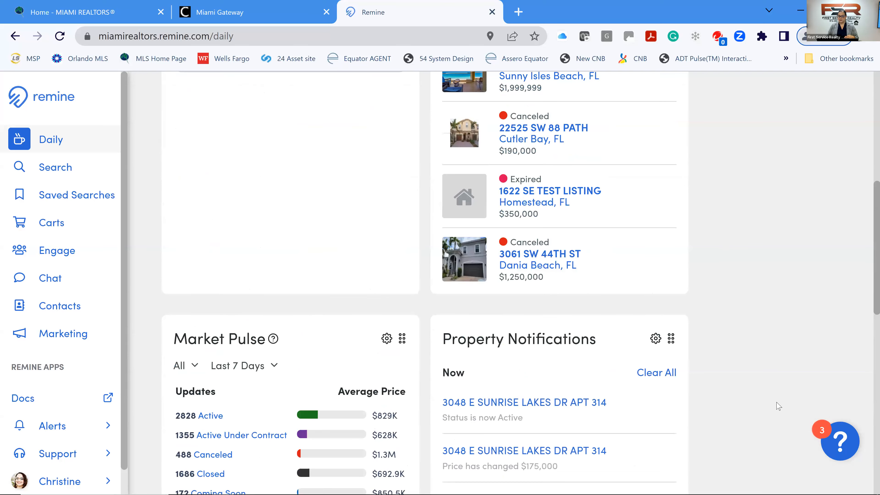
scroll(779, 404, "up", 5)
scroll(778, 402, "down", 2)
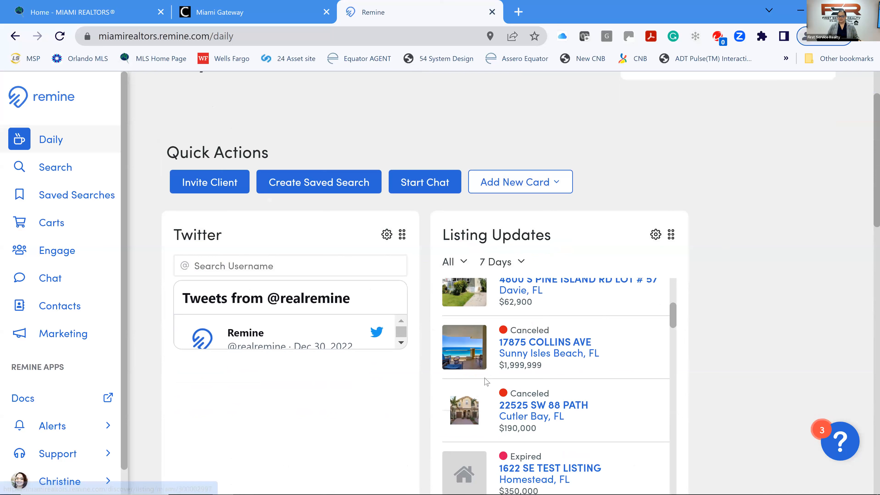
scroll(603, 354, "down", 10)
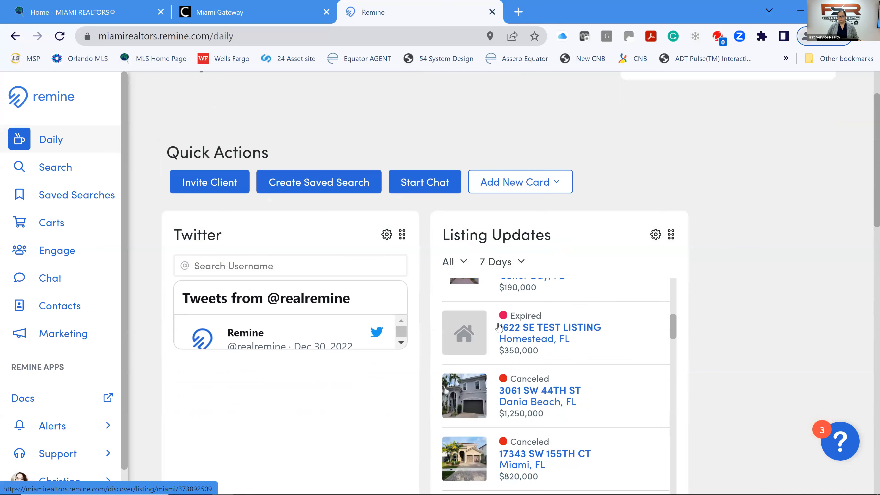
scroll(444, 322, "down", 2)
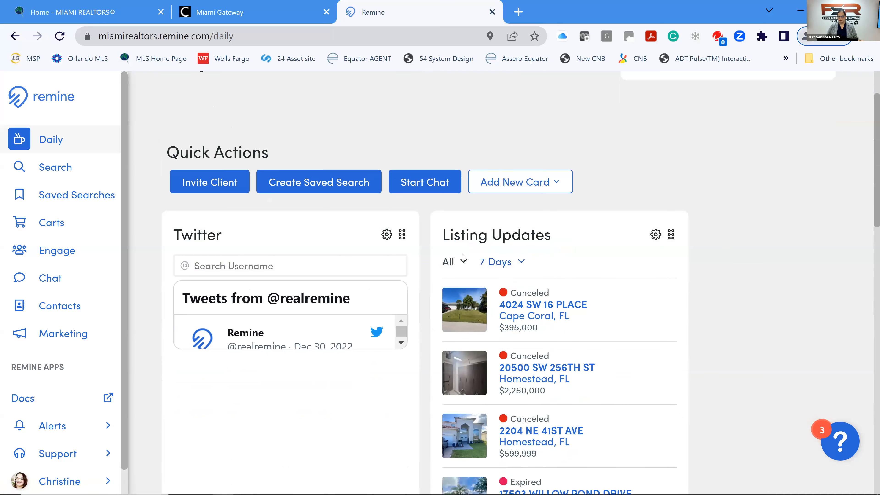
scroll(717, 308, "down", 10)
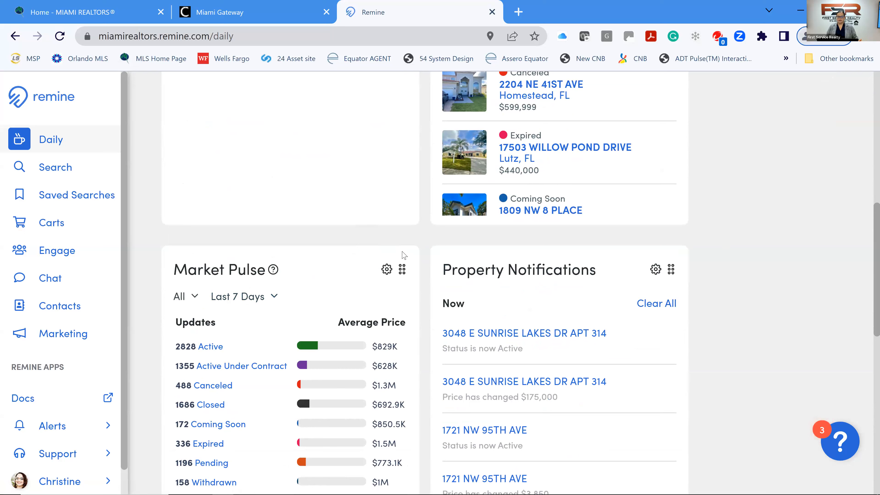
Drag the Market Pulse card to the top row and delete the Twitter card.
left_click_drag(416, 216, 397, 252)
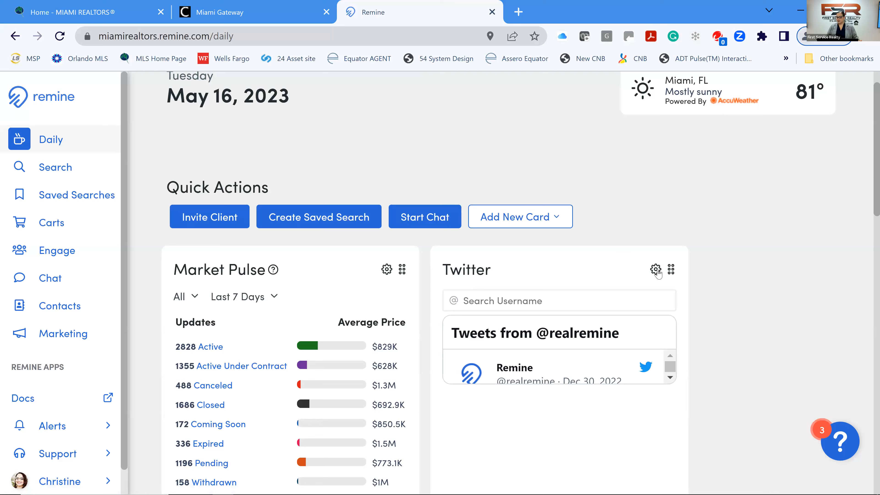
left_click(655, 271)
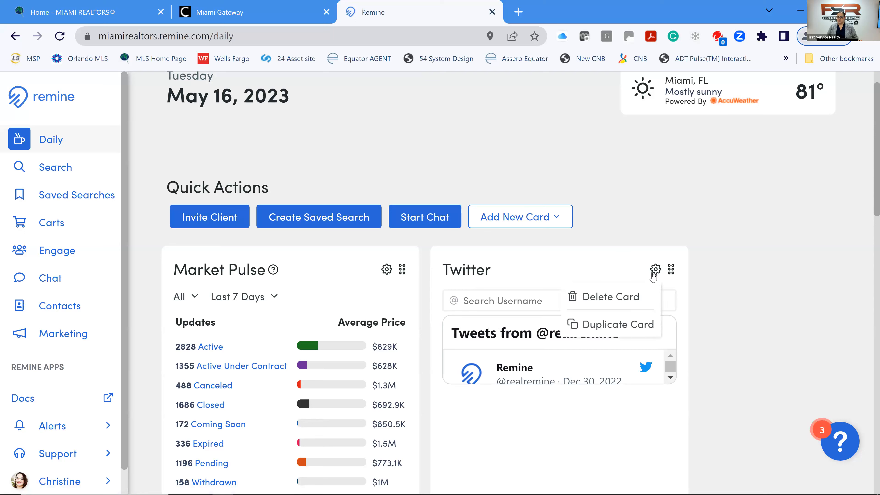
left_click(625, 298)
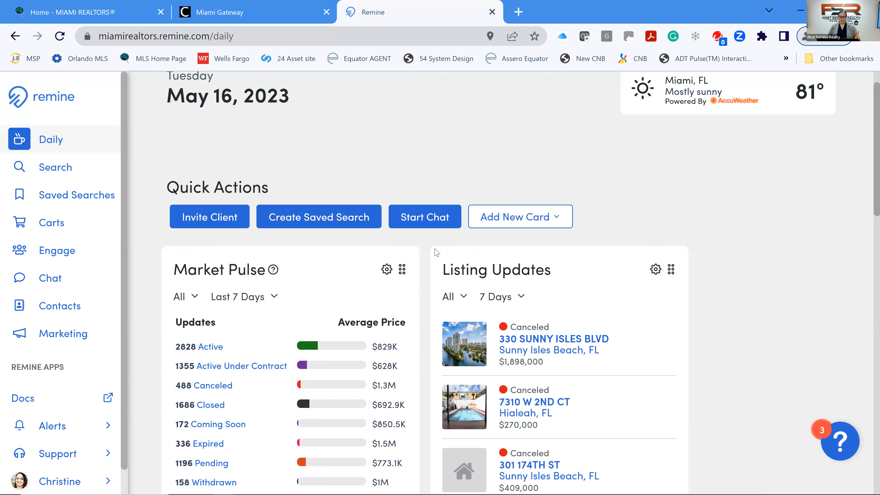
Filter Market Pulse to zip 33175, showing 6 Active and a $611.8K average valuation.
scroll(359, 280, "down", 2)
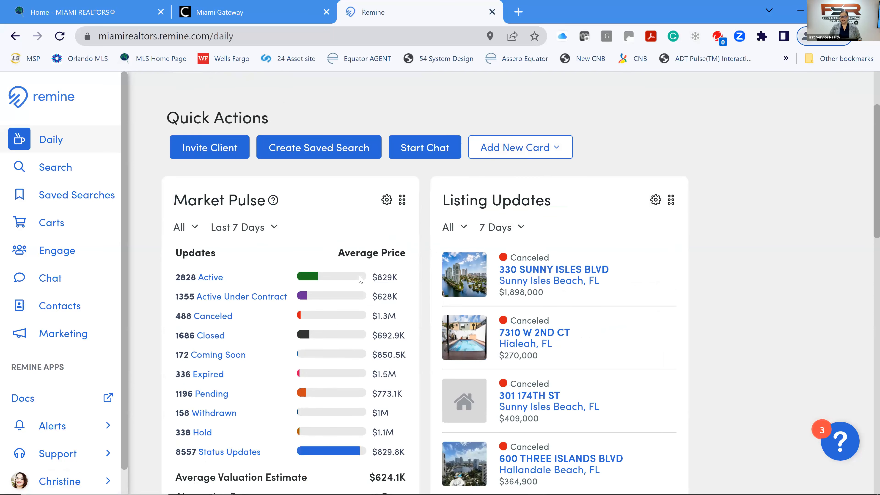
scroll(362, 279, "down", 1)
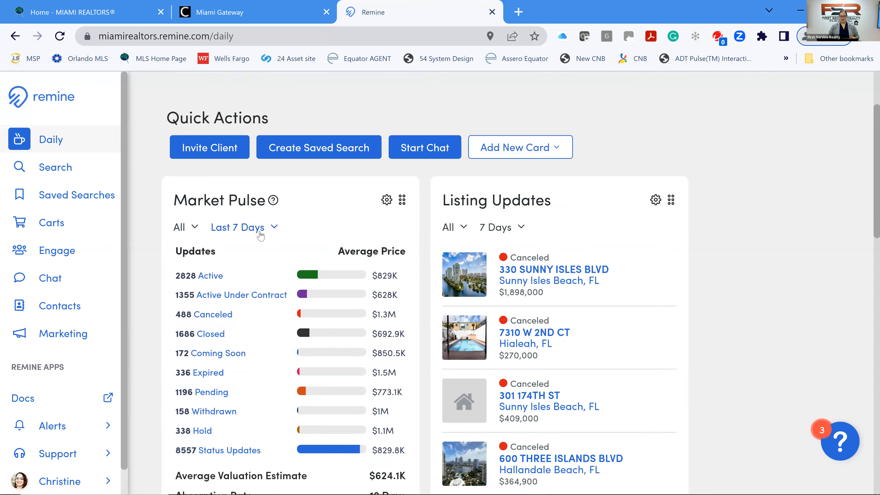
scroll(257, 294, "down", 1)
left_click(195, 229)
left_click(221, 260)
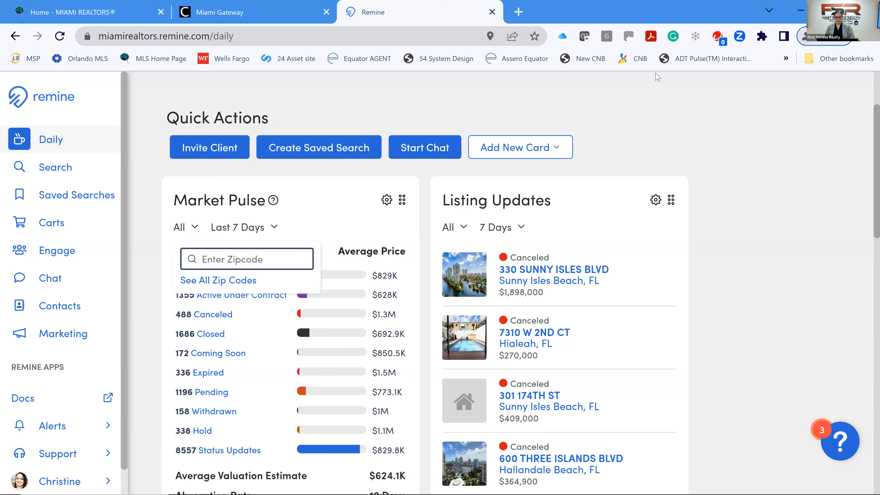
type("331")
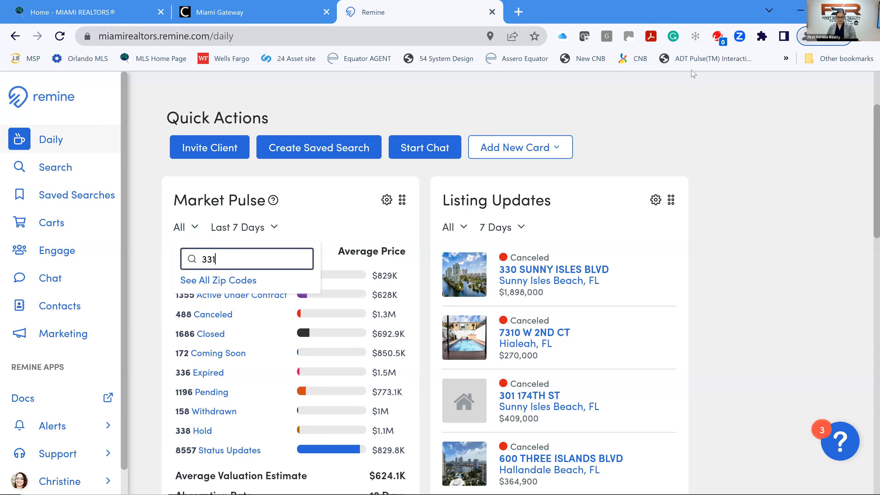
type("75")
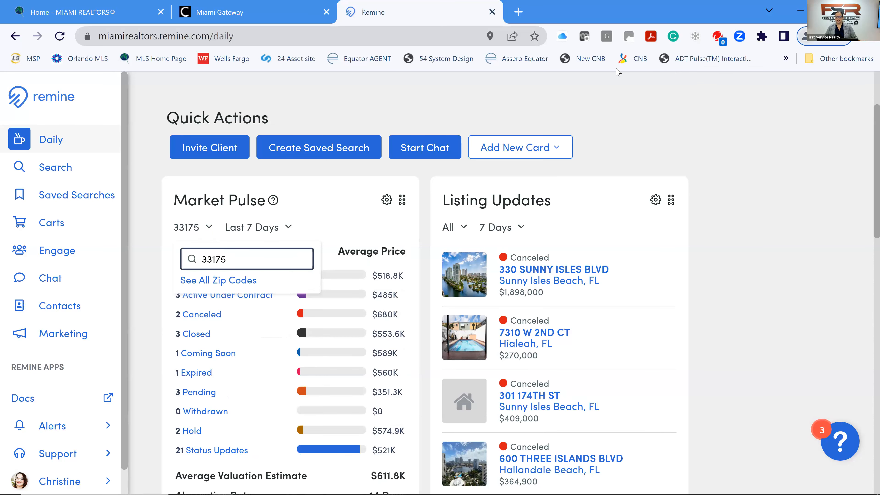
left_click(617, 147)
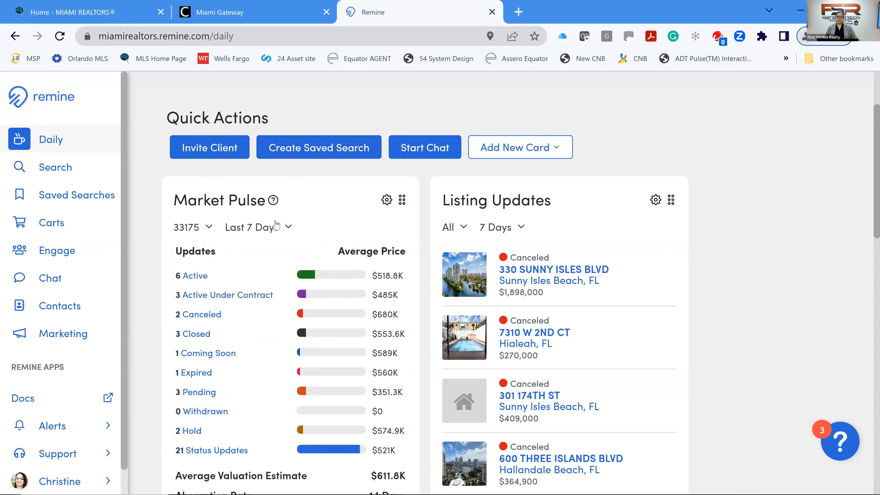
scroll(279, 224, "down", 2)
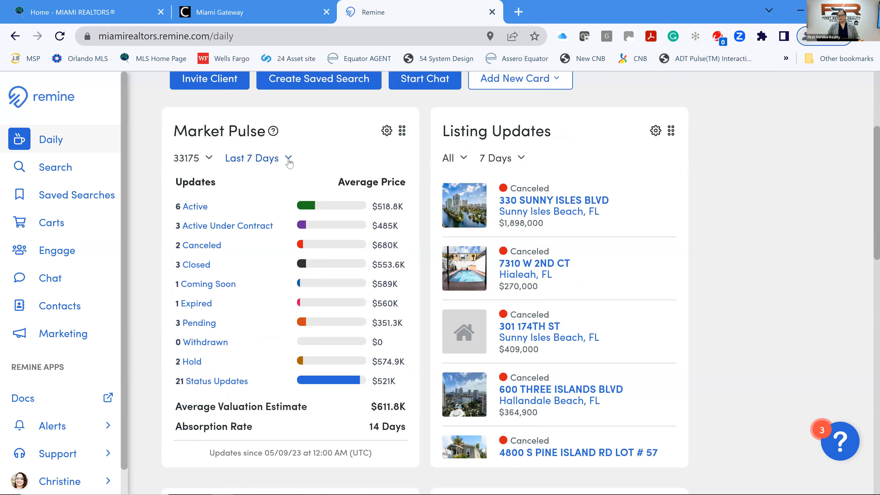
left_click(289, 158)
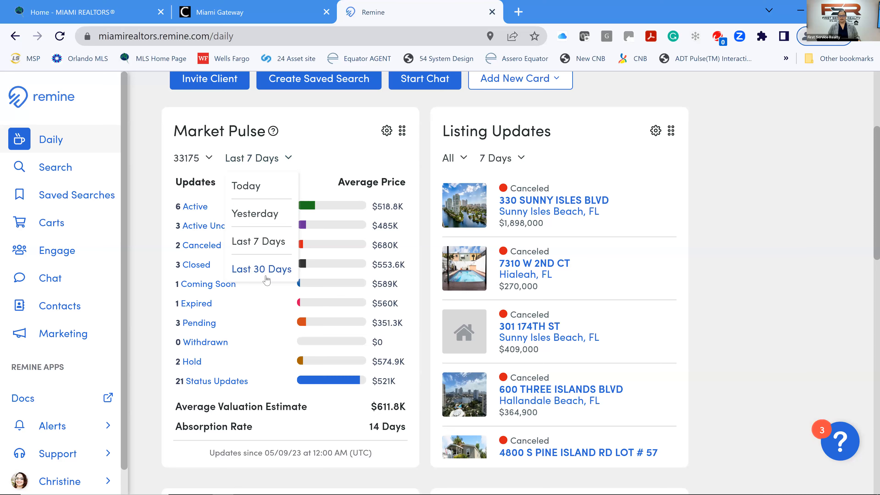
left_click(266, 277)
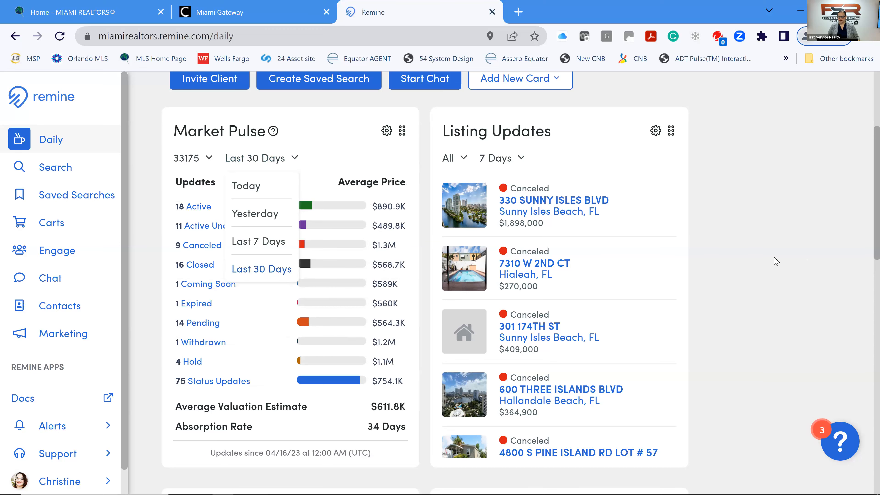
left_click(682, 223)
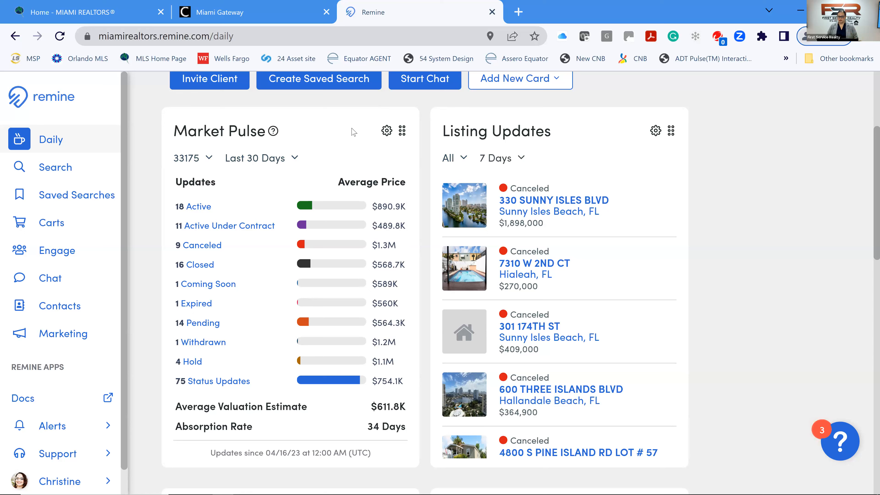
Filter the Listing Updates card to zip code 33175.
left_click(464, 158)
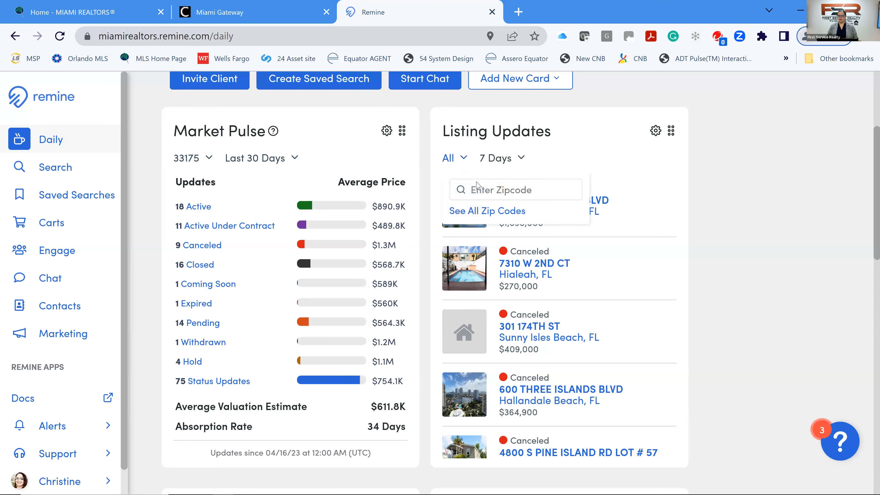
left_click(478, 191)
type("33175")
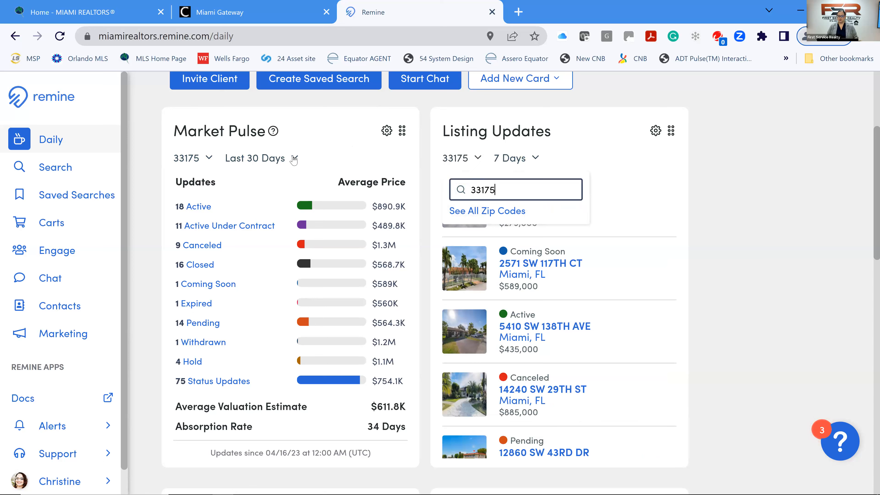
Set the Market Pulse time range to Last 7 Days.
left_click(294, 159)
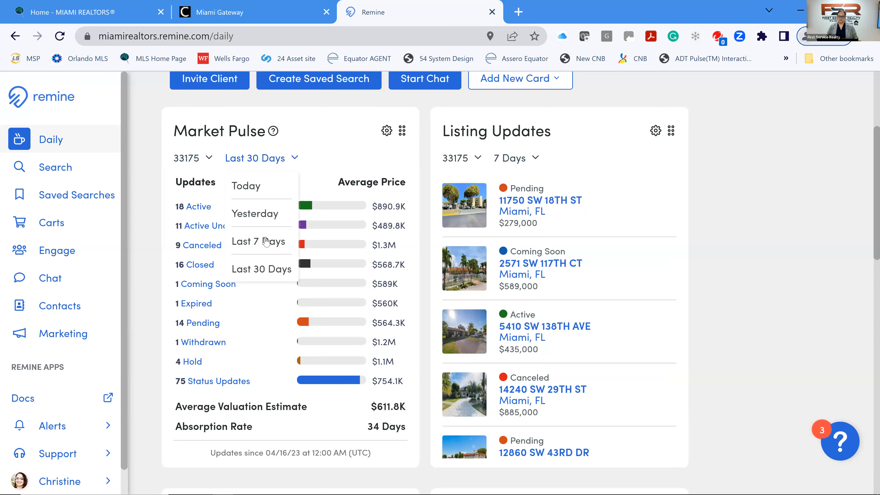
left_click(266, 247)
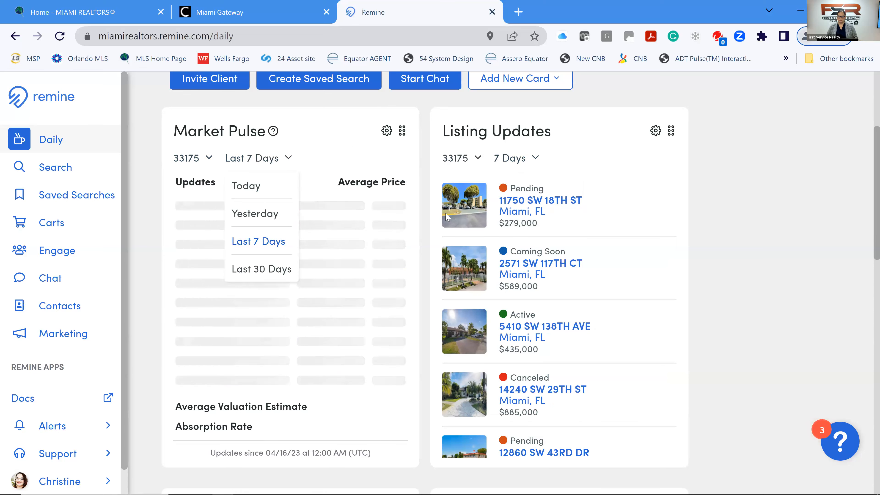
left_click(756, 277)
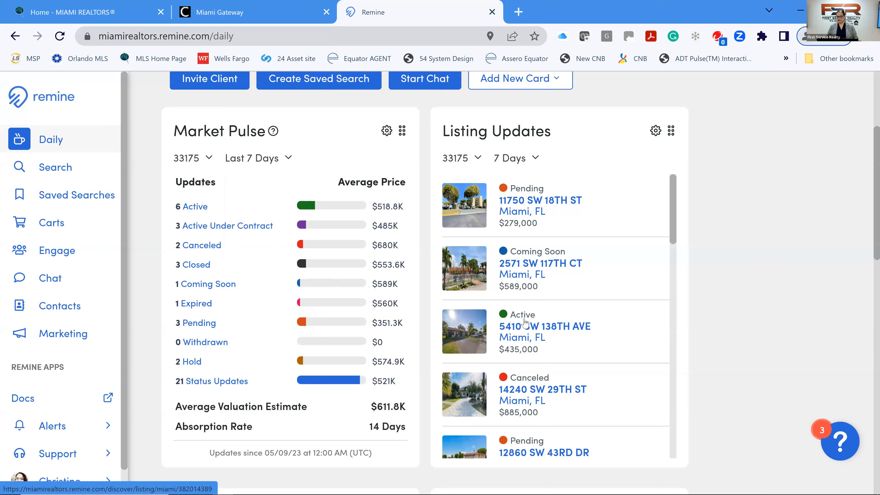
left_click(525, 323)
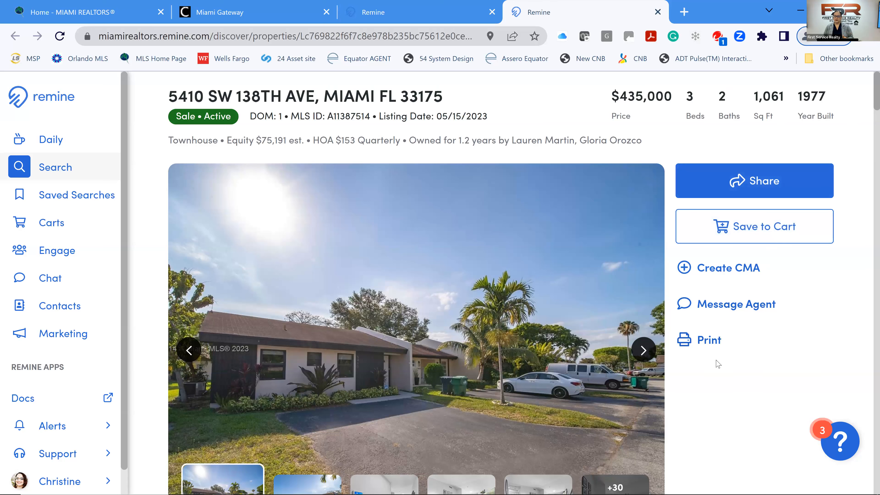
left_click(747, 186)
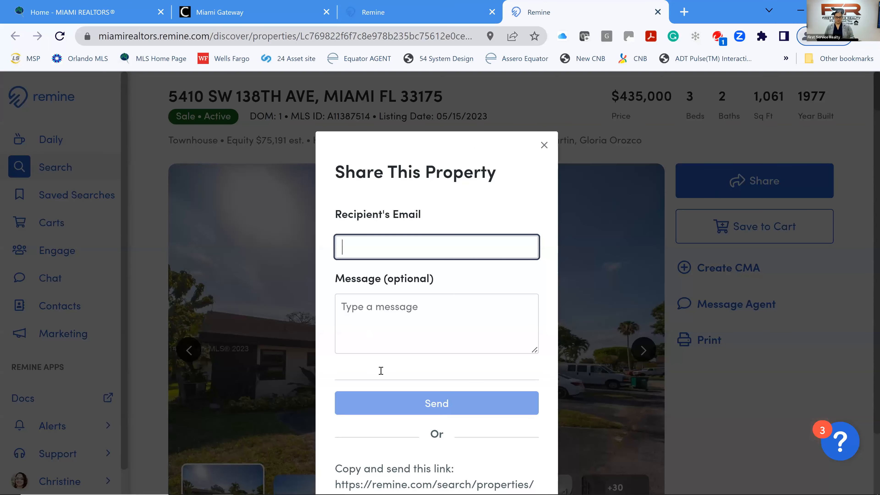
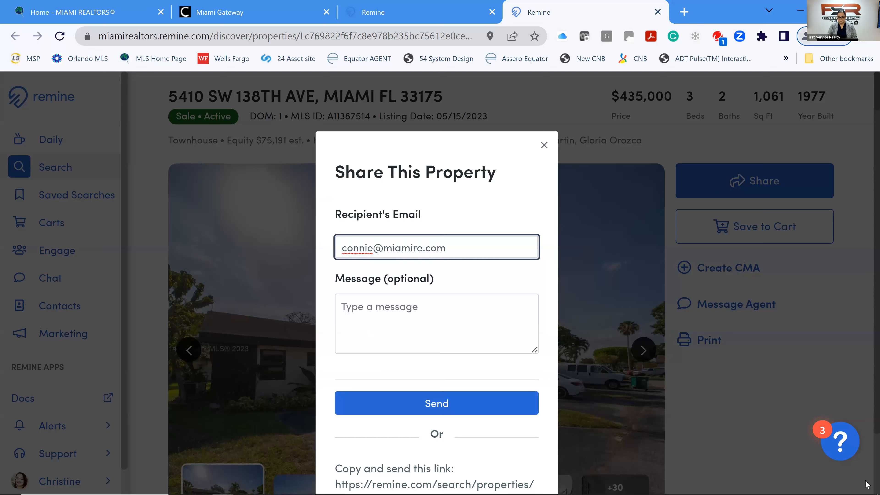
Enter the recipient's e-mail and a short let's-discuss message, accepting the Let's correction.
key("Tab")
type("Hi Connie, ")
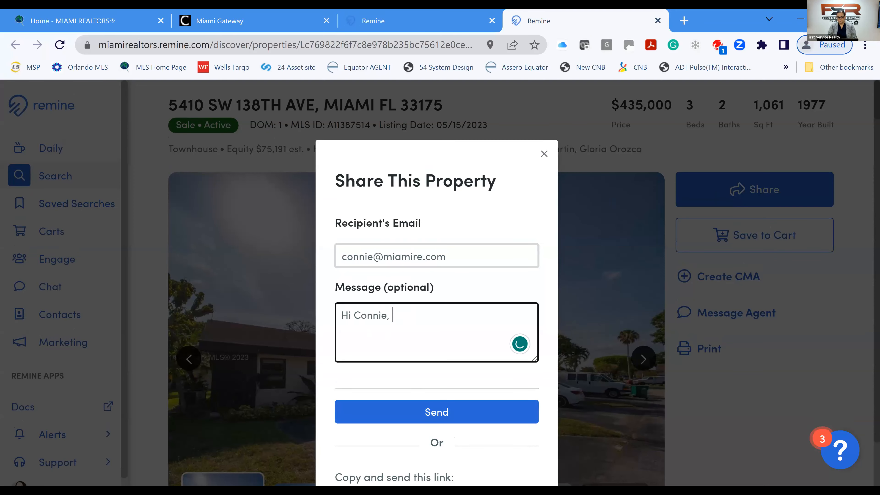
type("Lets discuss@")
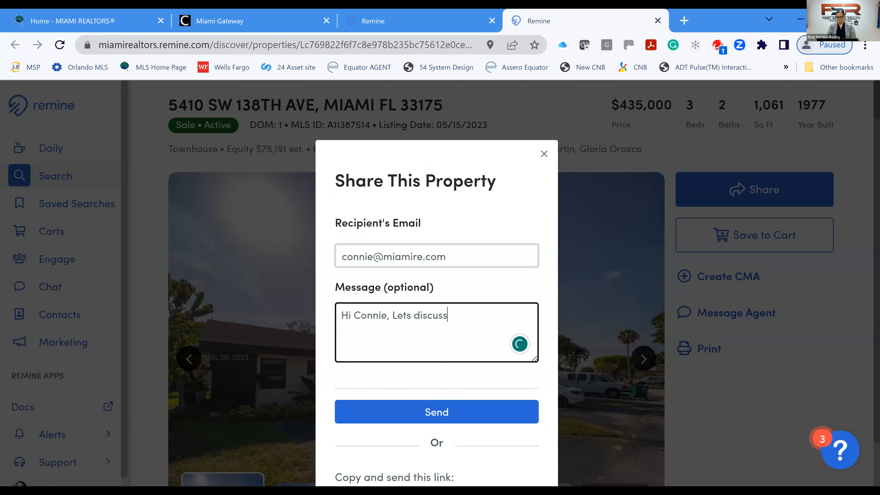
key("BackSpace")
type("!")
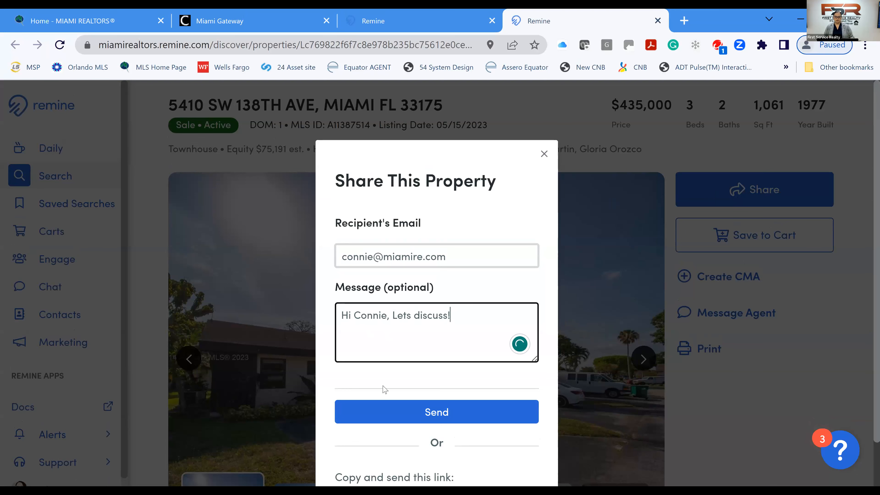
mouse_move(402, 316)
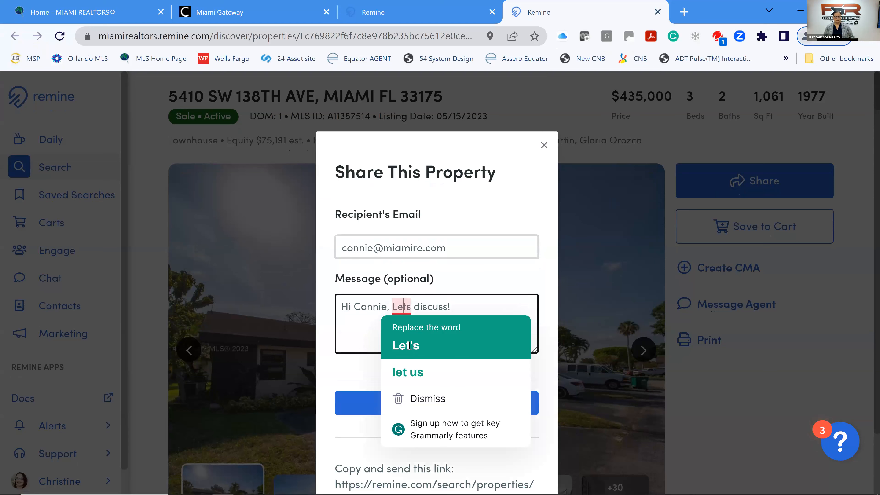
left_click(409, 345)
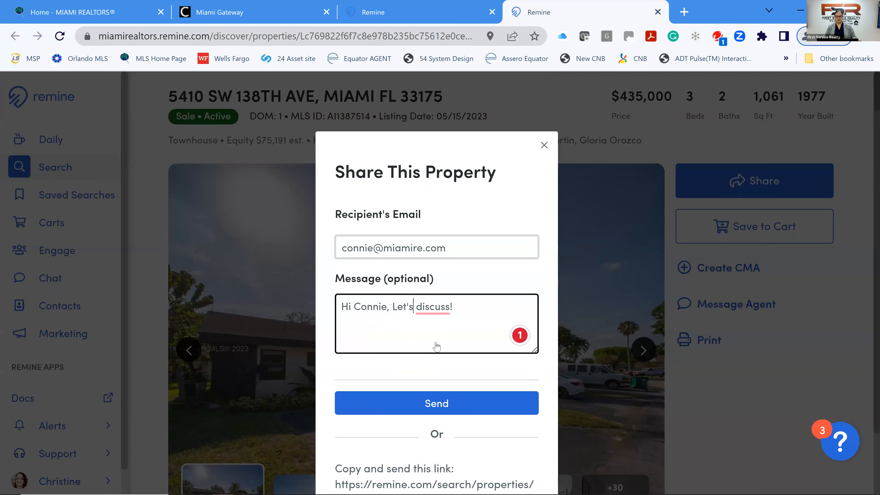
Copy the listing's share link and open a new browser tab.
scroll(436, 347, "down", 2)
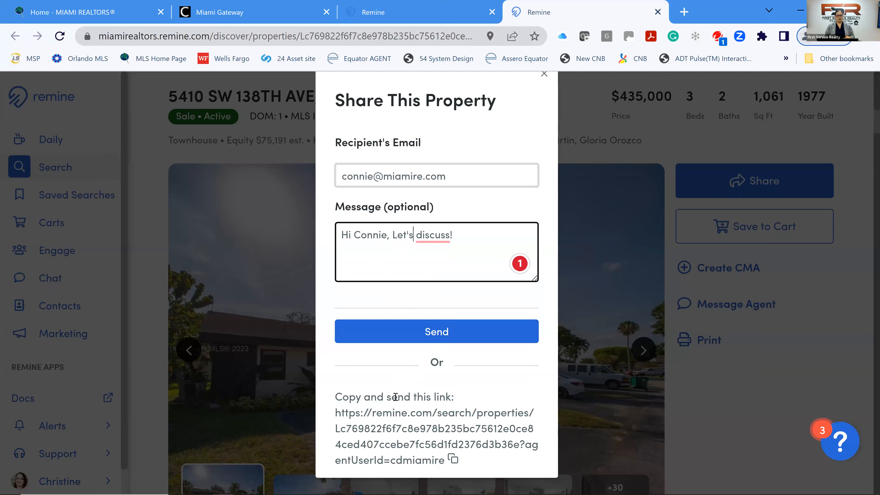
left_click(453, 460)
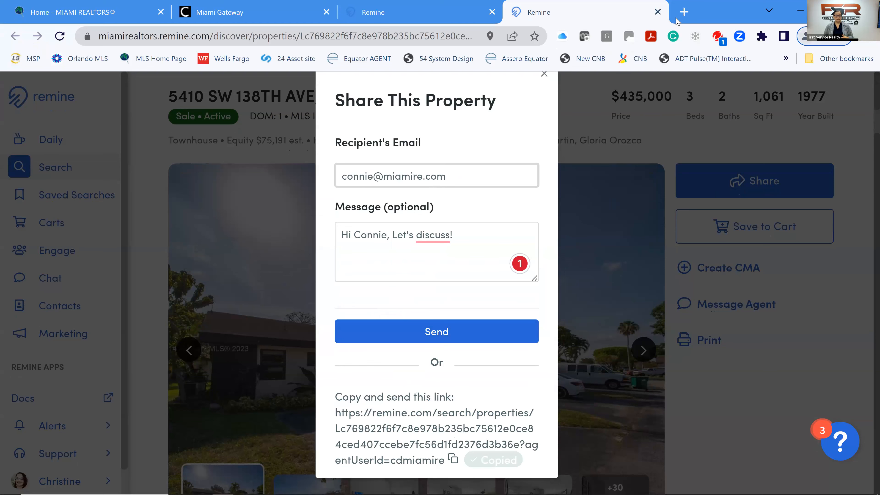
key("ctrl+t")
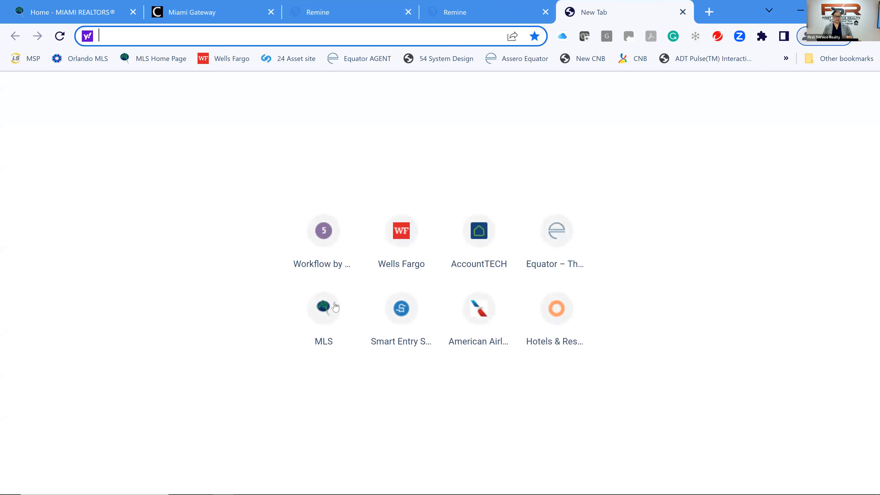
Load the copied share link and allow location access on the public page.
key("ctrl+v")
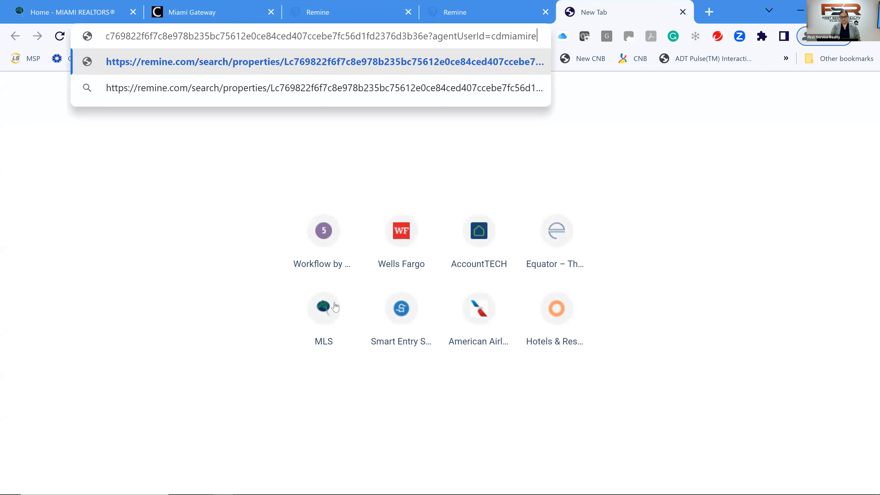
key("Return")
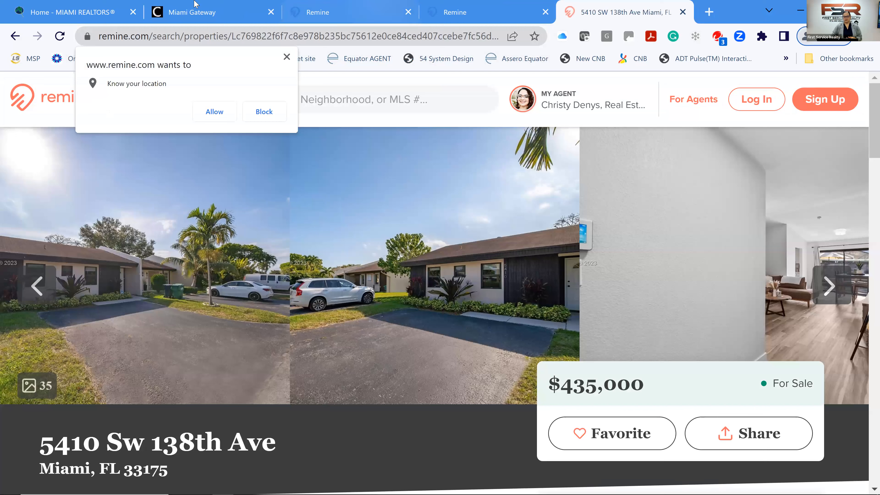
left_click(224, 118)
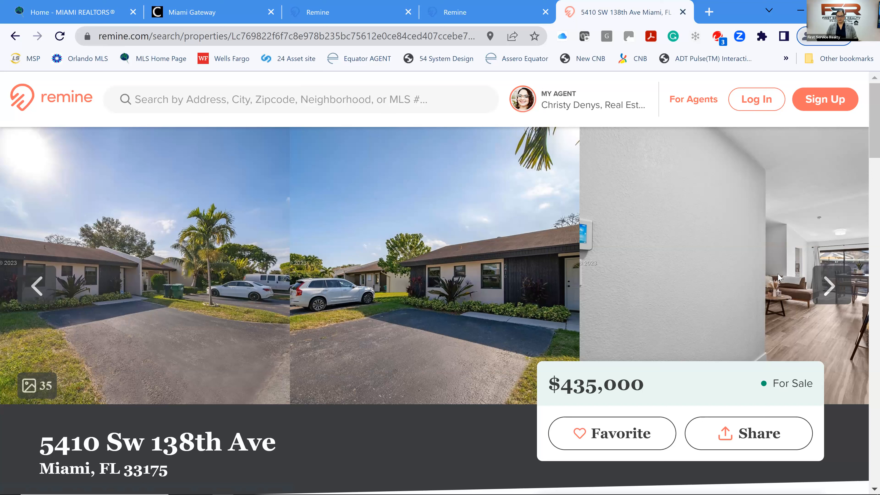
Page through the listing photos from the living room to the dining room.
left_click(831, 286)
left_click(832, 285)
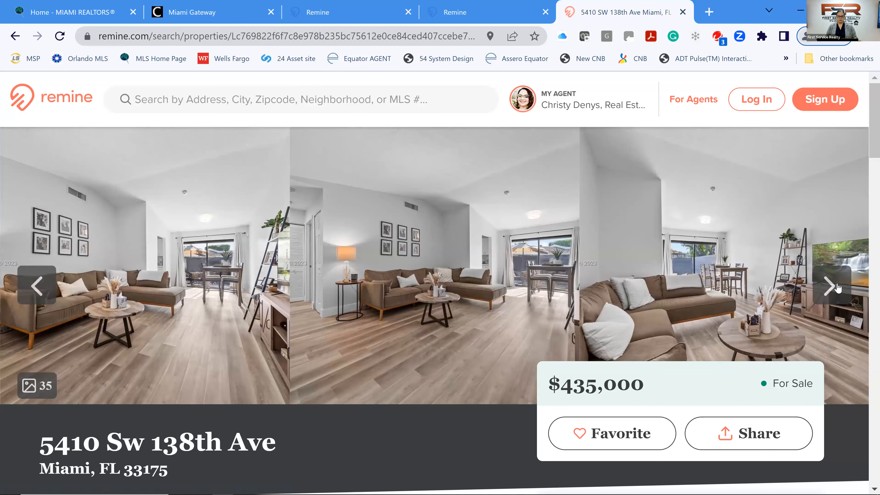
left_click(832, 286)
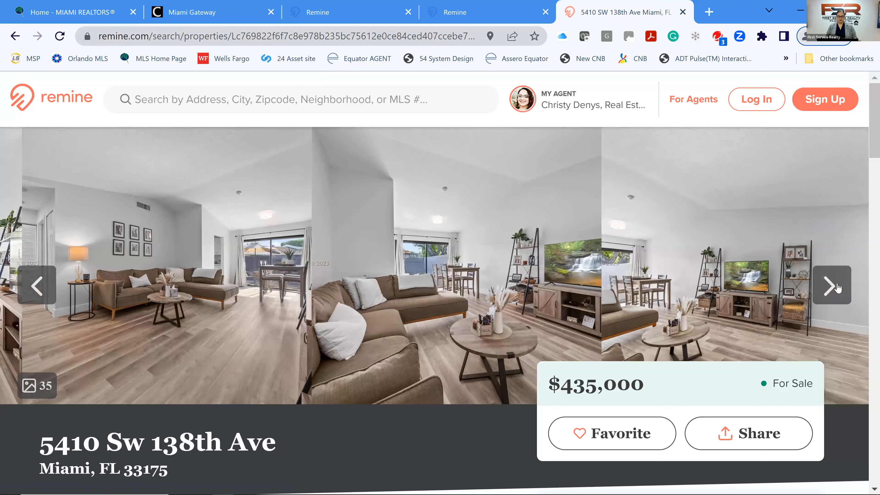
left_click(832, 286)
left_click(837, 288)
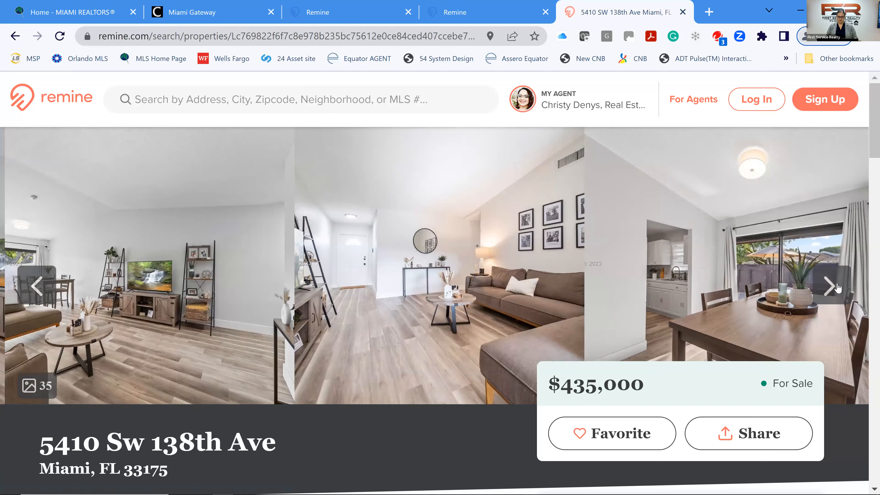
left_click(837, 287)
left_click(836, 288)
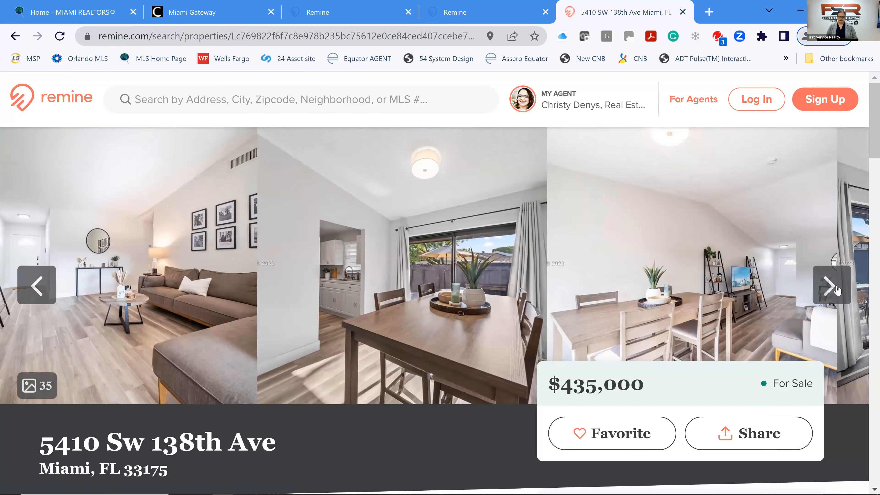
left_click(836, 288)
scroll(512, 275, "down", 4)
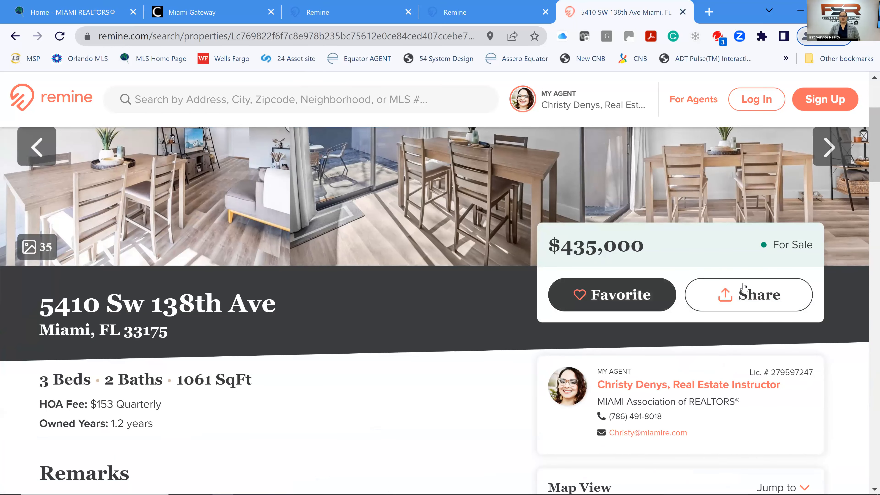
left_click(751, 300)
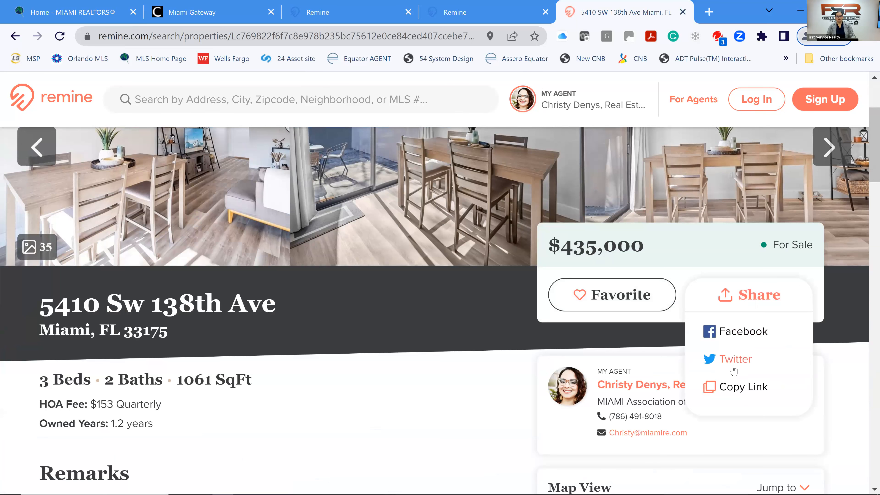
left_click(450, 353)
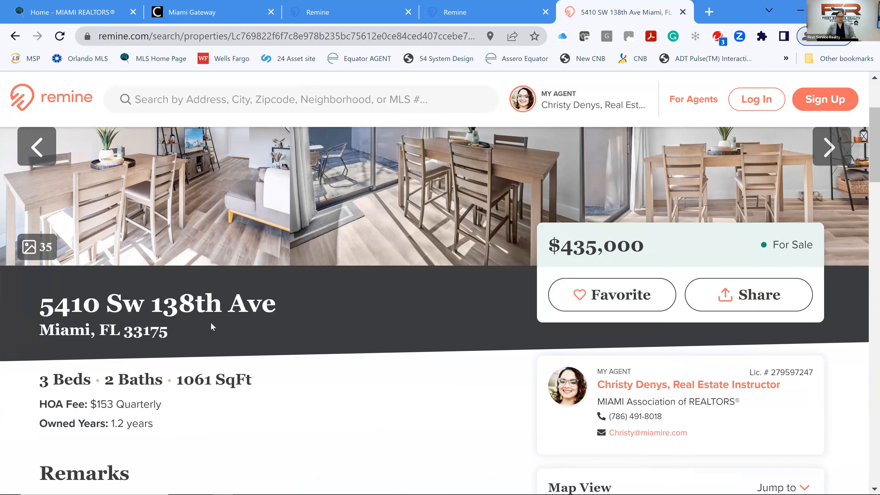
scroll(211, 324, "down", 4)
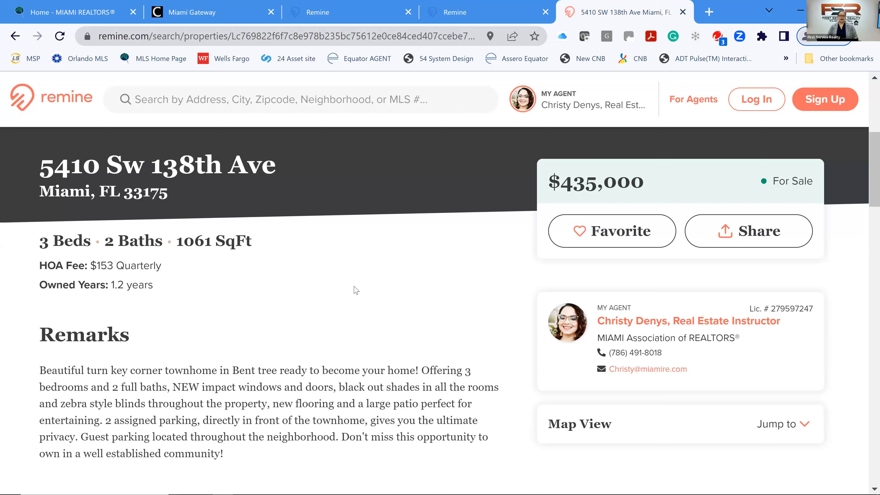
scroll(358, 303, "down", 4)
scroll(360, 315, "down", 2)
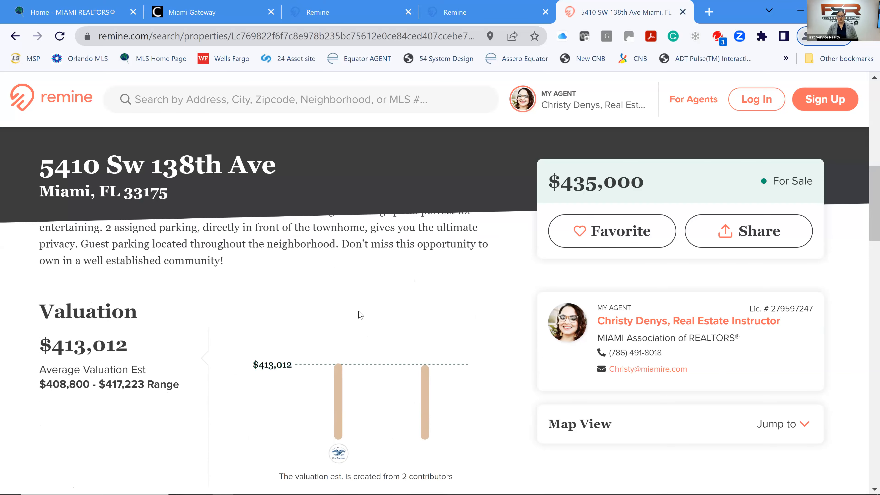
left_click(584, 242)
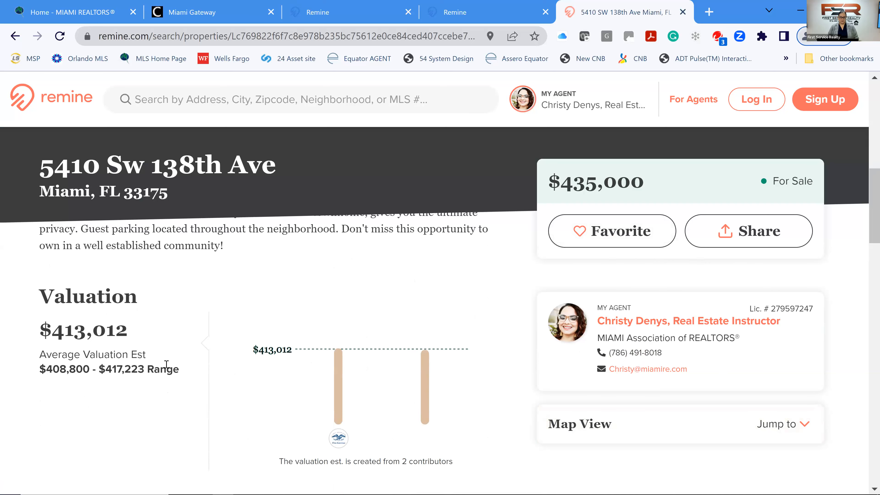
scroll(166, 364, "down", 2)
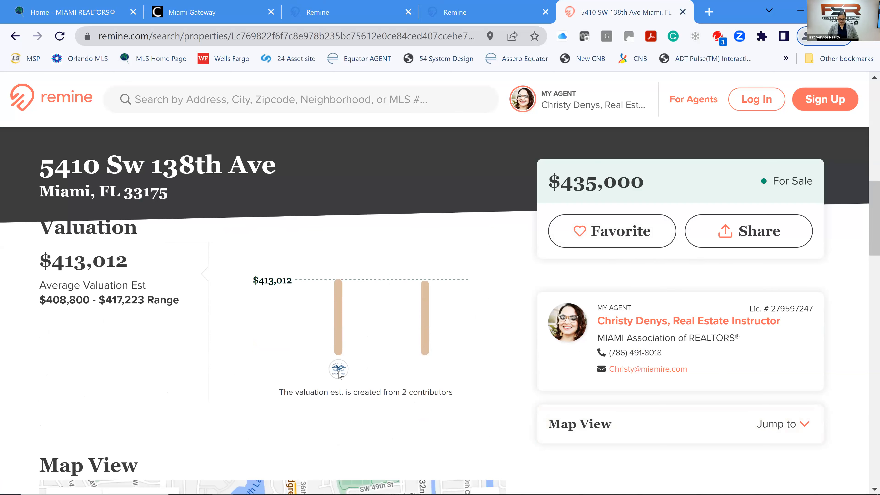
scroll(302, 361, "down", 6)
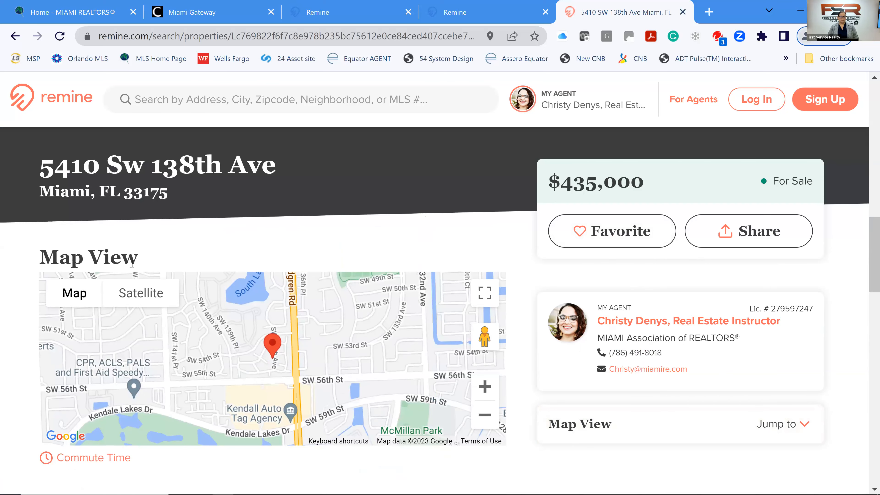
Switch the map to Satellite and zoom in closely on the marked house.
left_click(137, 297)
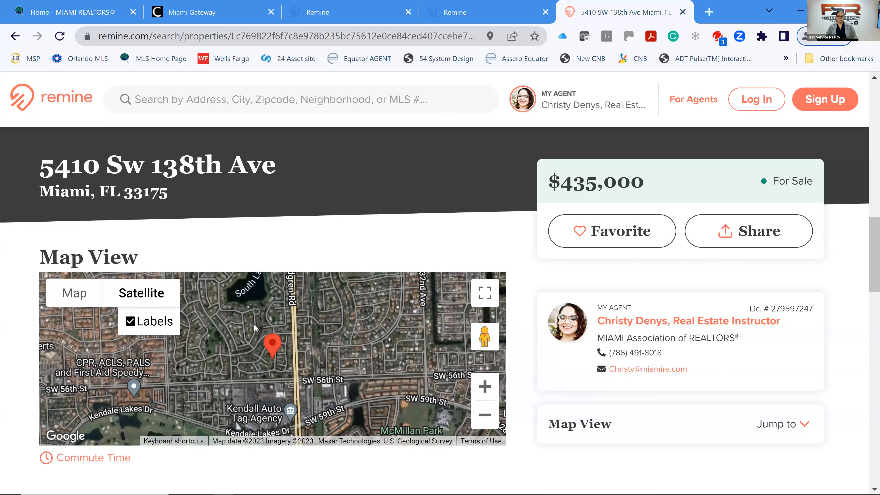
left_click(485, 388)
left_click(485, 386)
left_click(485, 386)
left_click(485, 387)
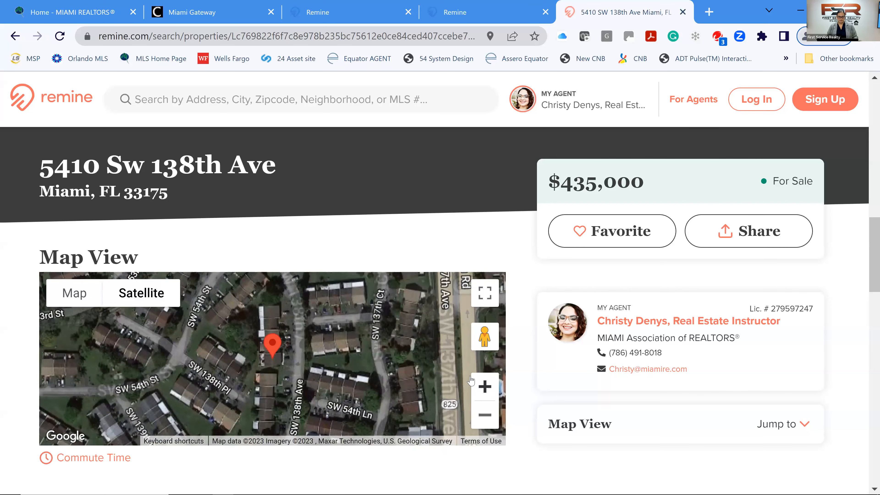
scroll(332, 365, "up", 1)
scroll(354, 337, "down", 1)
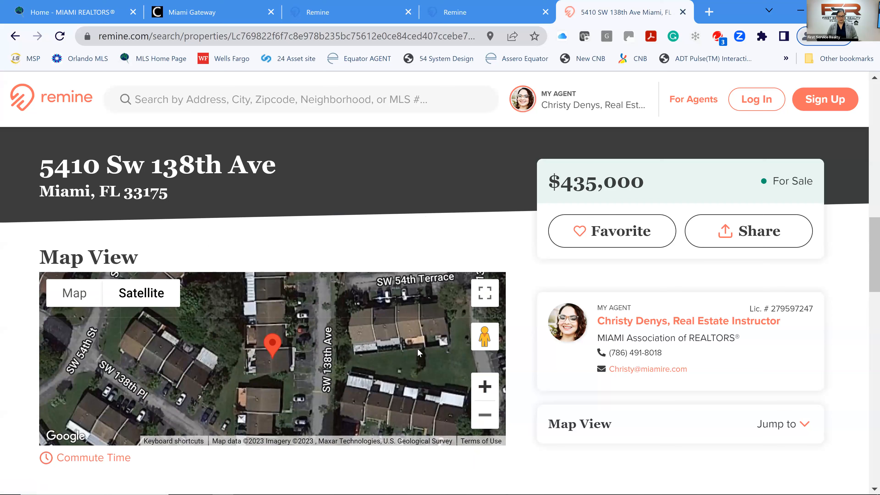
Enter Street View on SW 138th Ave and move forward to face the hedge.
left_click_drag(484, 336, 272, 358)
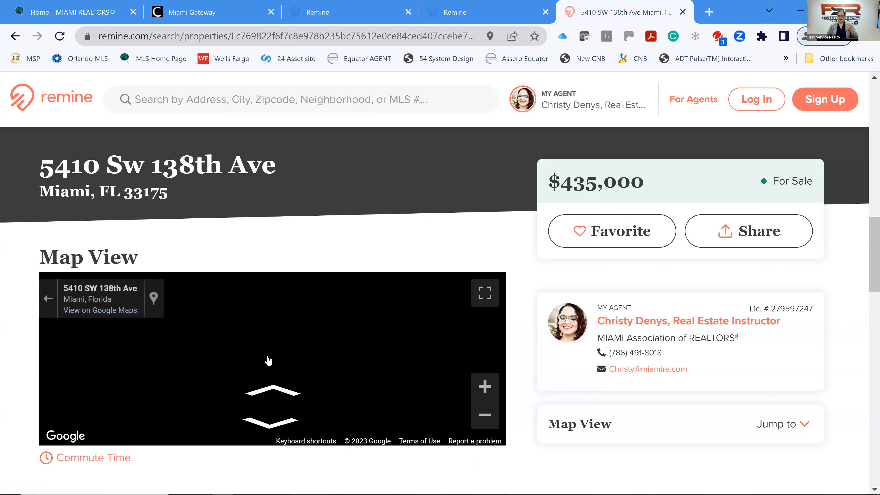
left_click_drag(203, 332, 167, 361)
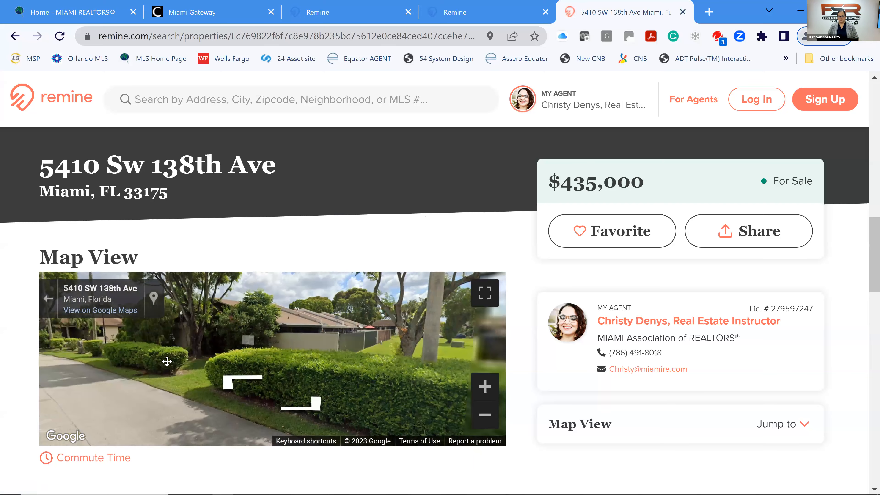
left_click(167, 361)
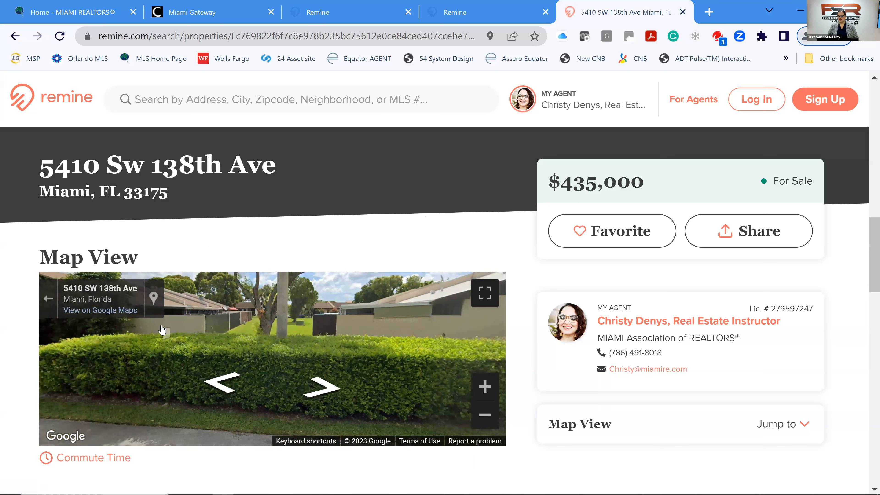
scroll(600, 398, "down", 2)
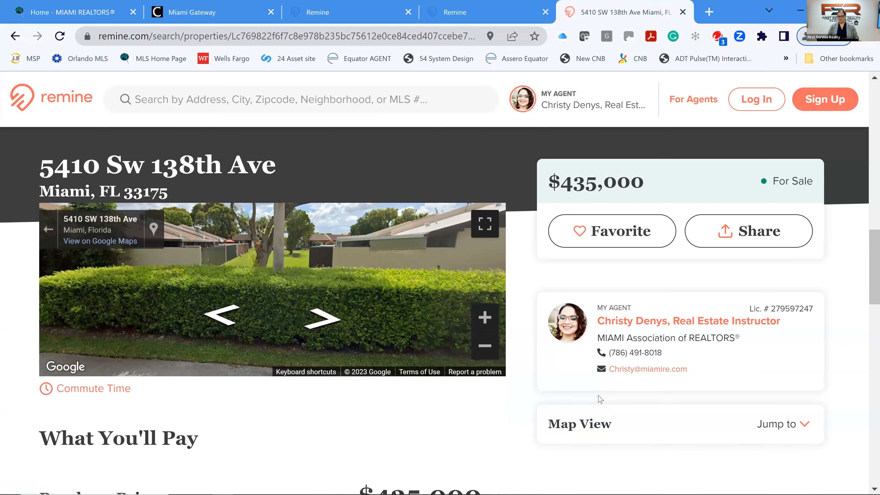
scroll(600, 398, "down", 4)
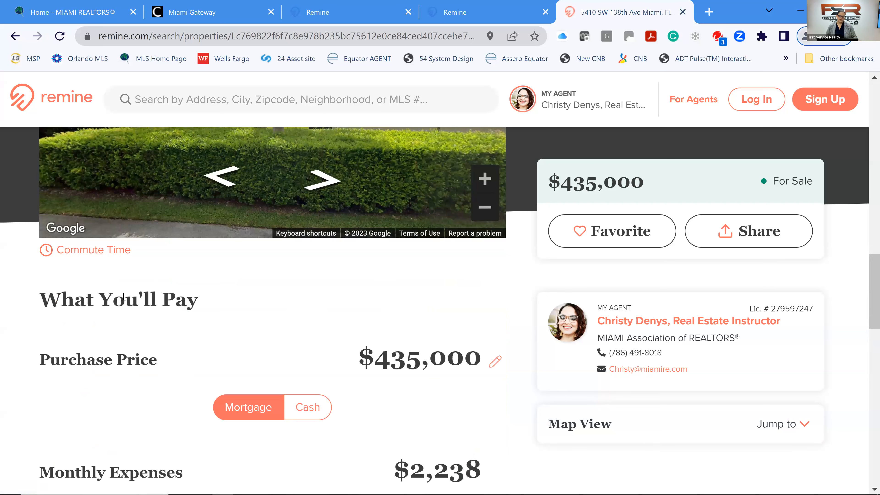
Review the What You'll Pay breakdown: $2,238 monthly, including $1,687 principal and interest at 4.125%.
scroll(123, 295, "down", 2)
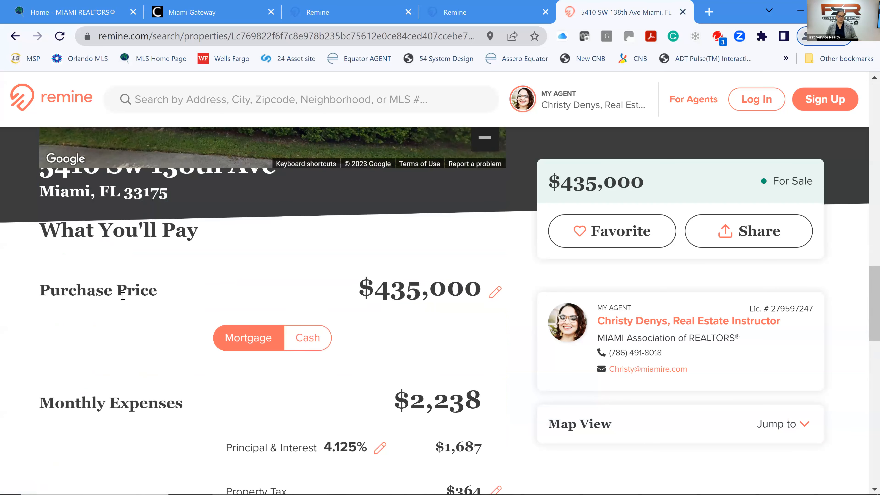
scroll(121, 291, "up", 2)
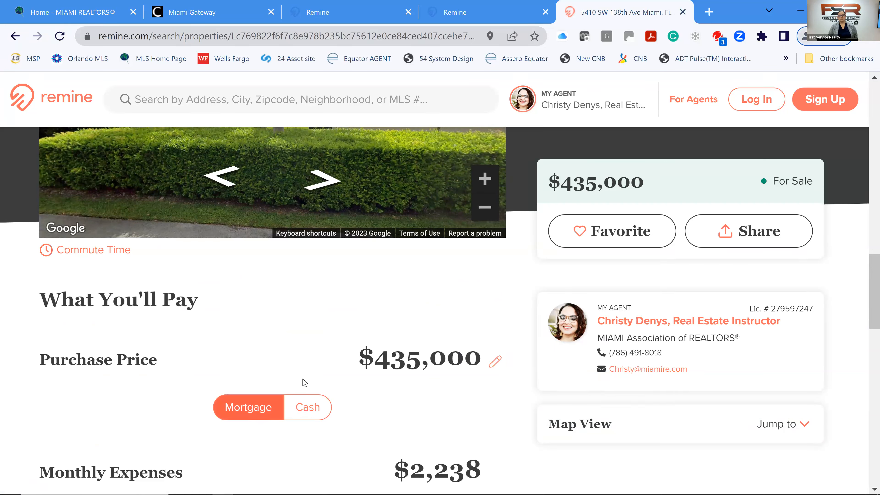
left_click(304, 407)
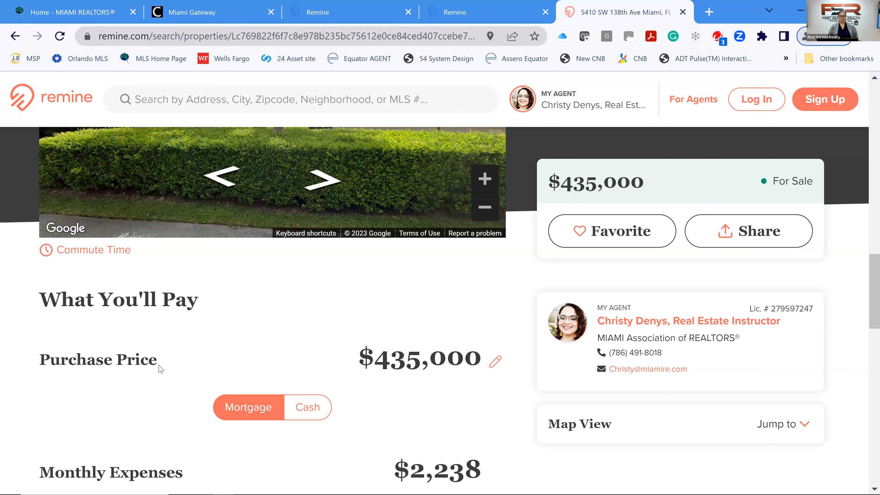
scroll(160, 368, "down", 4)
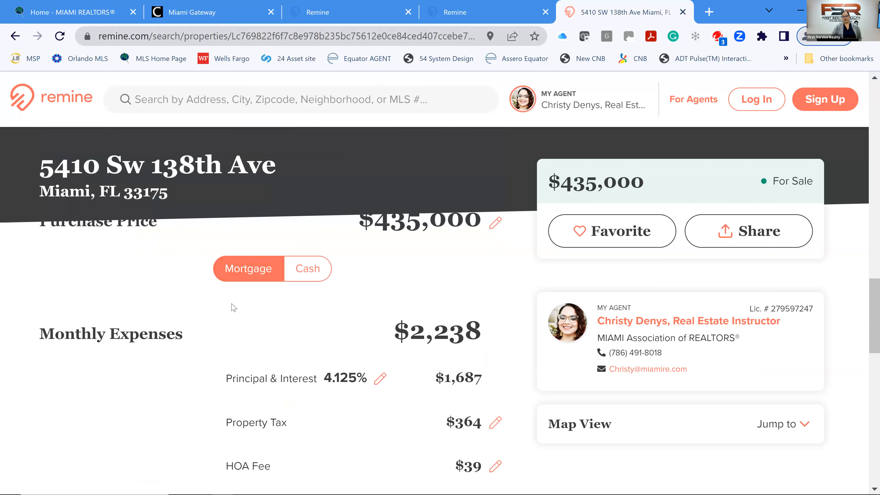
scroll(233, 307, "down", 2)
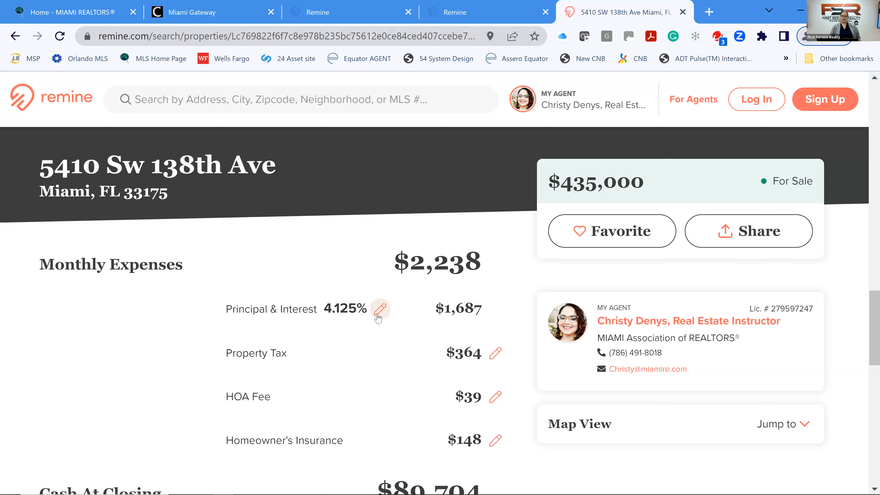
Switch the estimate to Cash: $403 monthly expenses, $437,269 cash at closing, $2,175 settlement fee.
scroll(378, 317, "down", 2)
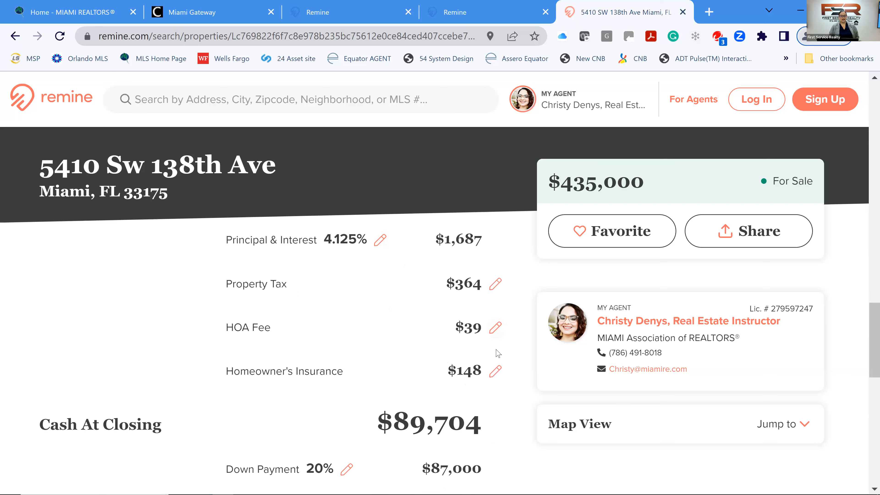
scroll(501, 346, "up", 4)
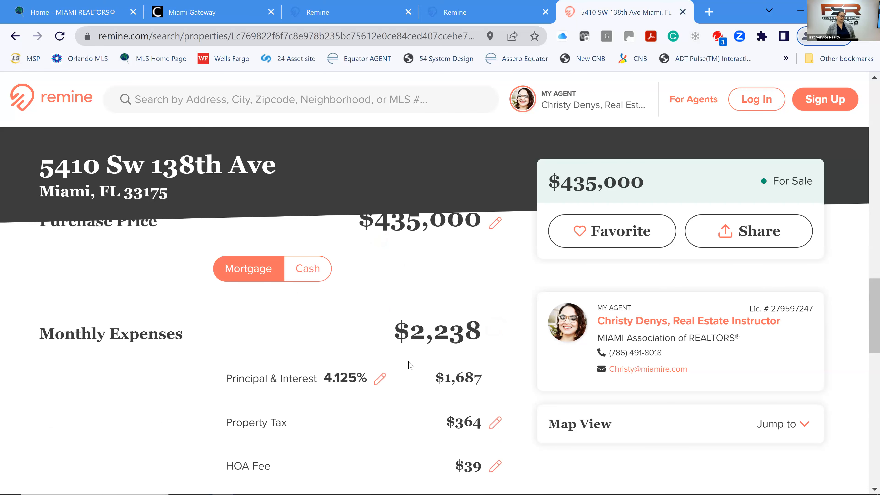
scroll(401, 353, "down", 8)
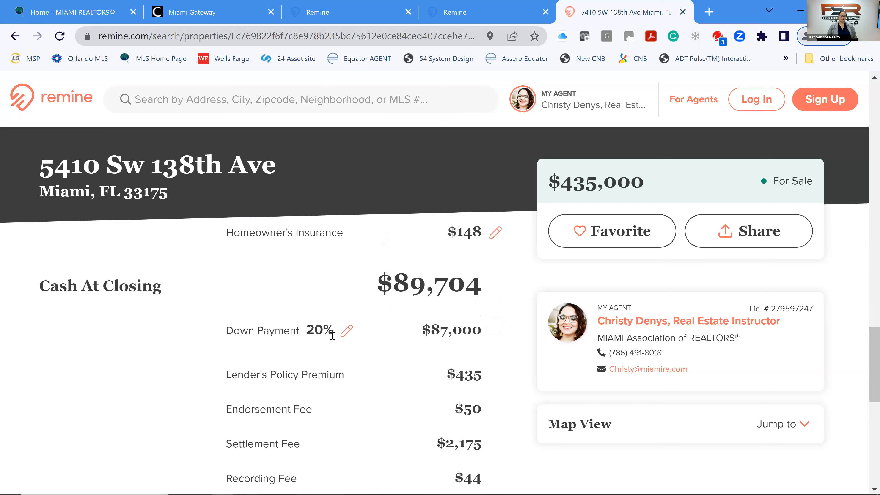
scroll(318, 312, "down", 2)
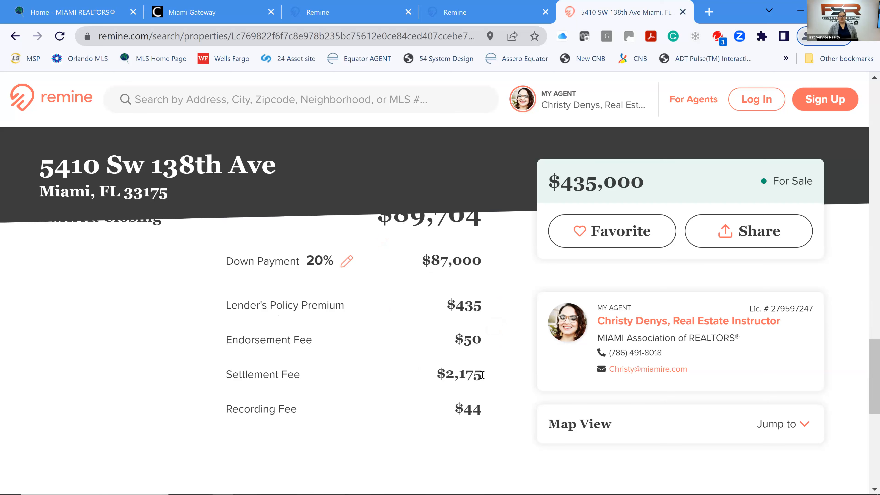
scroll(478, 372, "up", 2)
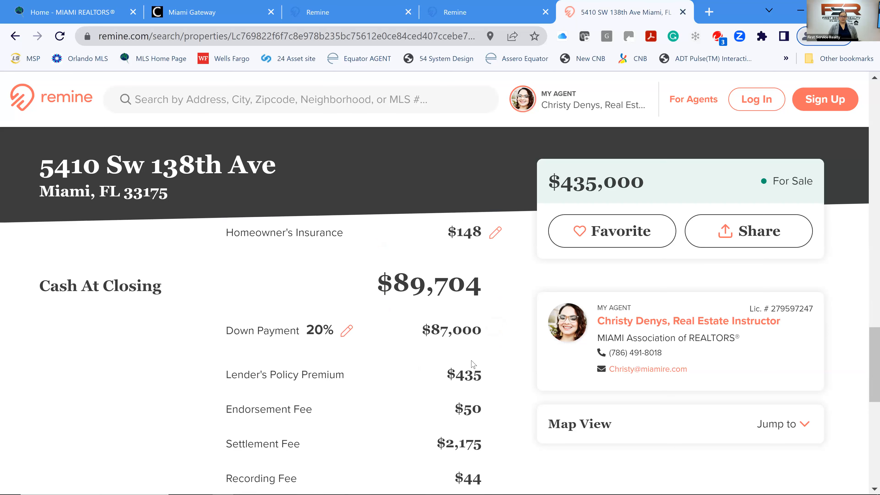
scroll(473, 364, "up", 8)
scroll(475, 362, "down", 2)
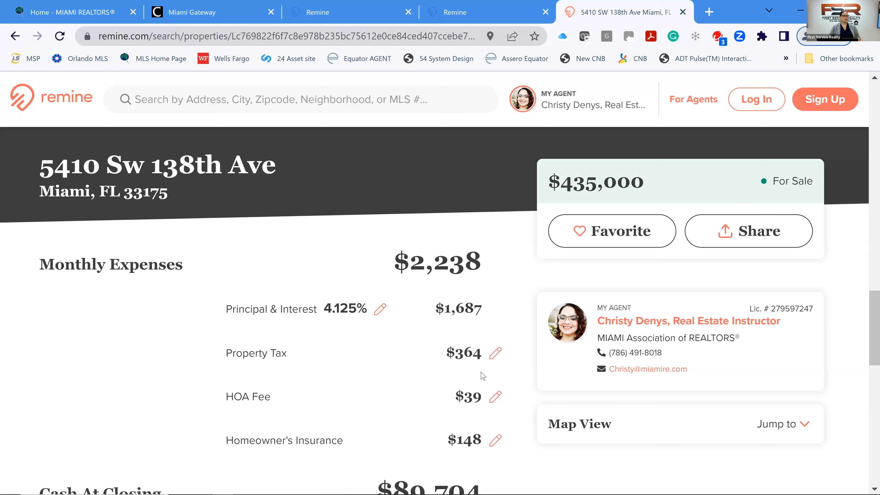
scroll(330, 374, "up", 4)
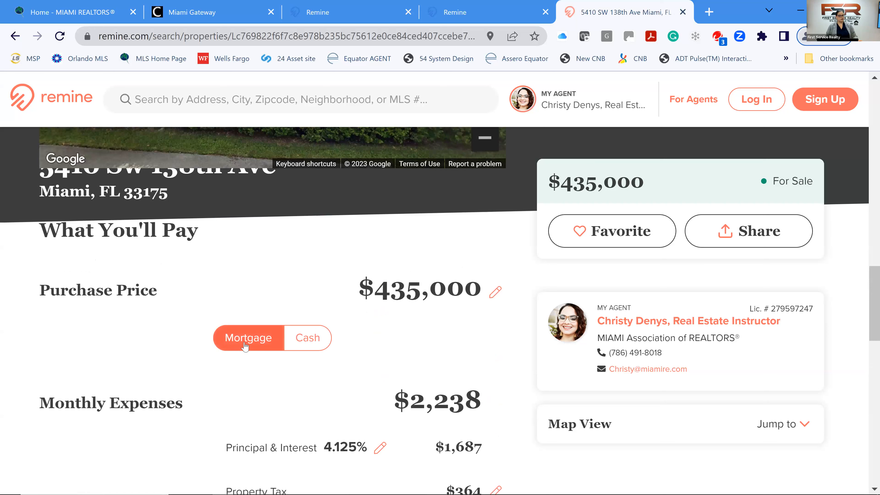
left_click(311, 345)
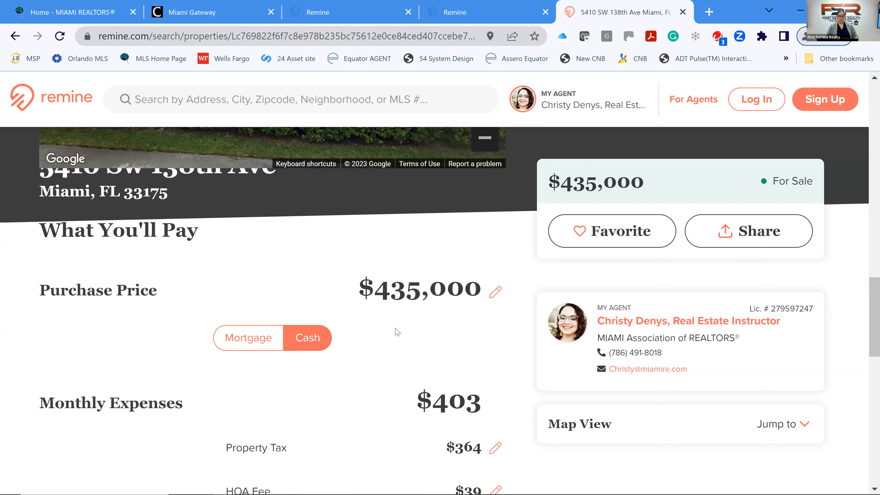
scroll(463, 334, "down", 3)
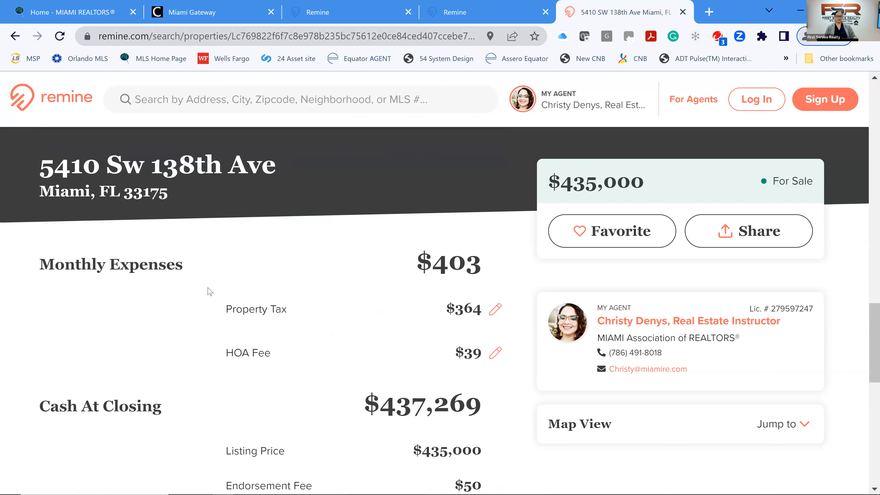
scroll(208, 310, "down", 3)
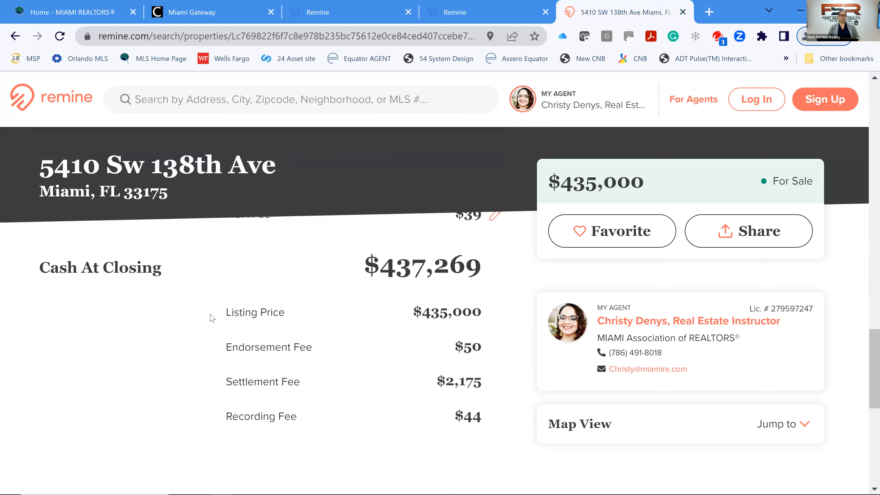
scroll(216, 333, "down", 3)
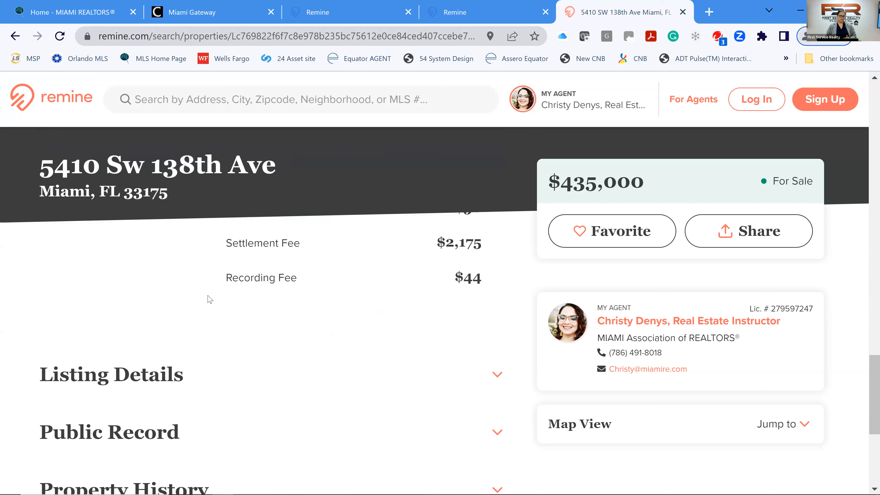
Expand Public Record and move down the listing to Property History, Schools and Demographics.
scroll(203, 299, "down", 2)
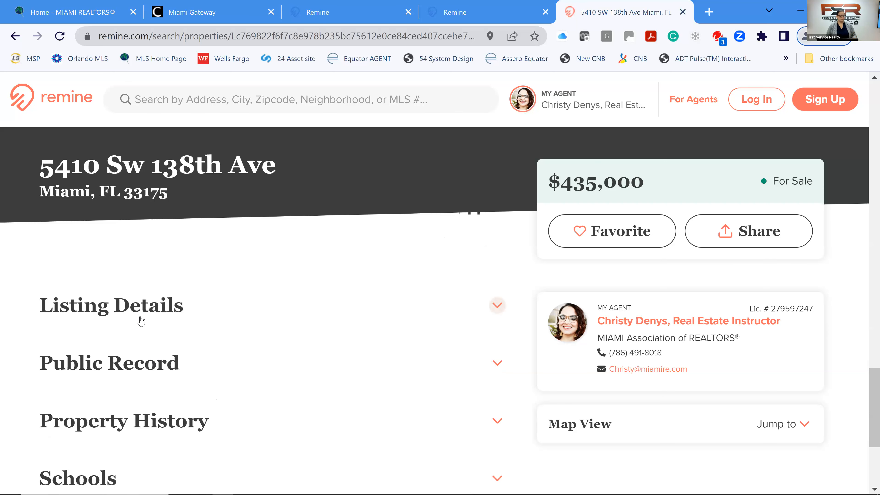
left_click(498, 364)
scroll(407, 354, "down", 4)
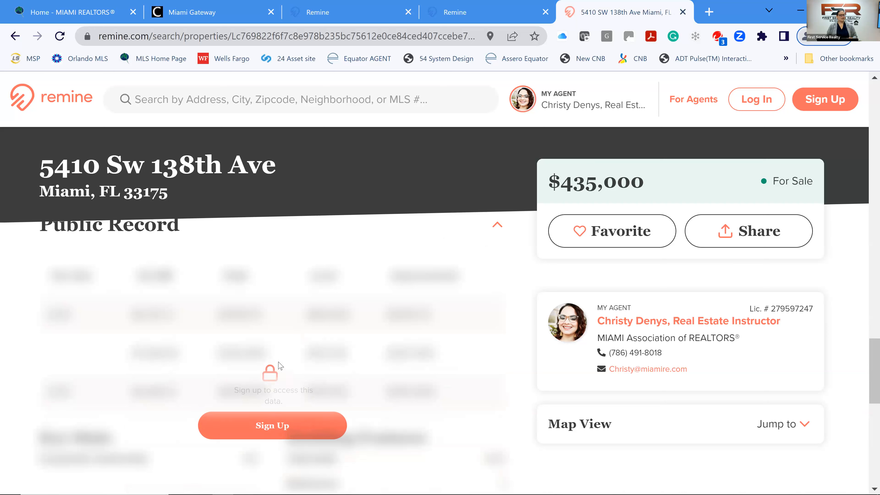
scroll(280, 365, "up", 2)
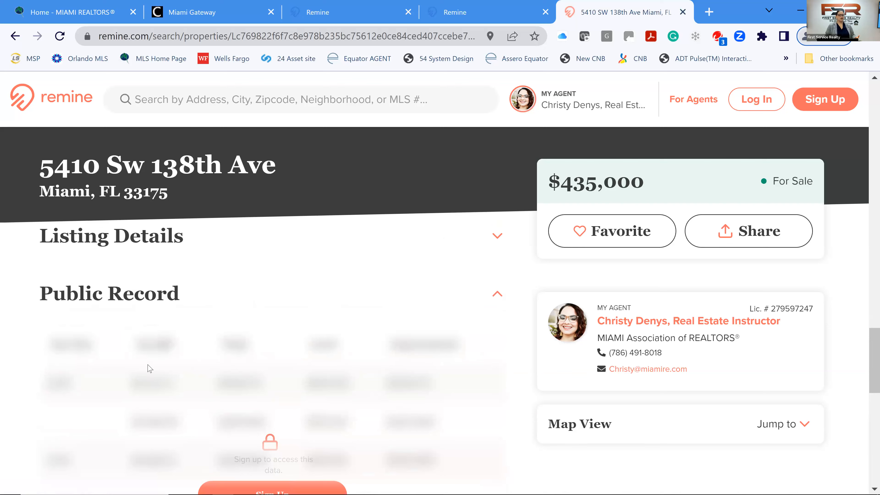
scroll(139, 374, "down", 2)
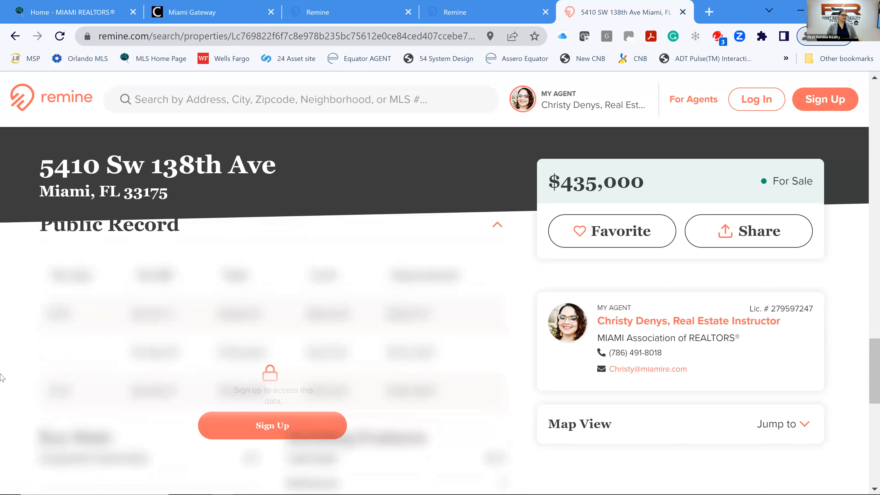
scroll(2, 372, "down", 5)
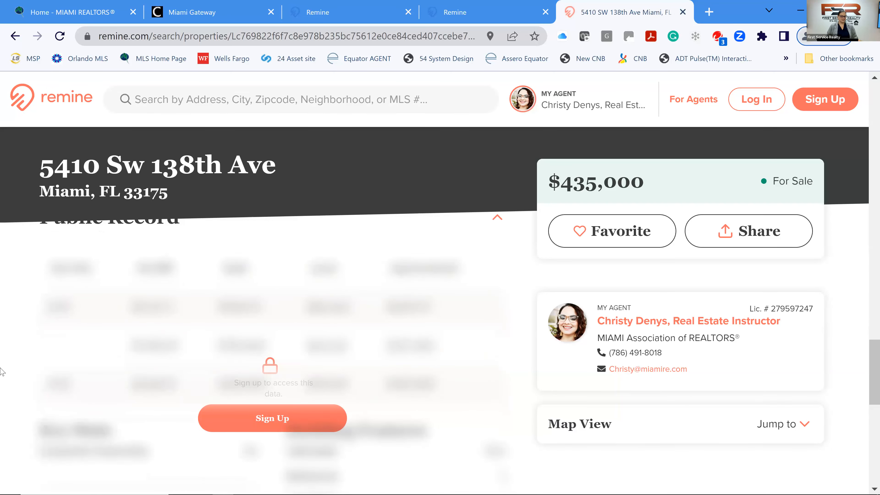
scroll(2, 369, "down", 5)
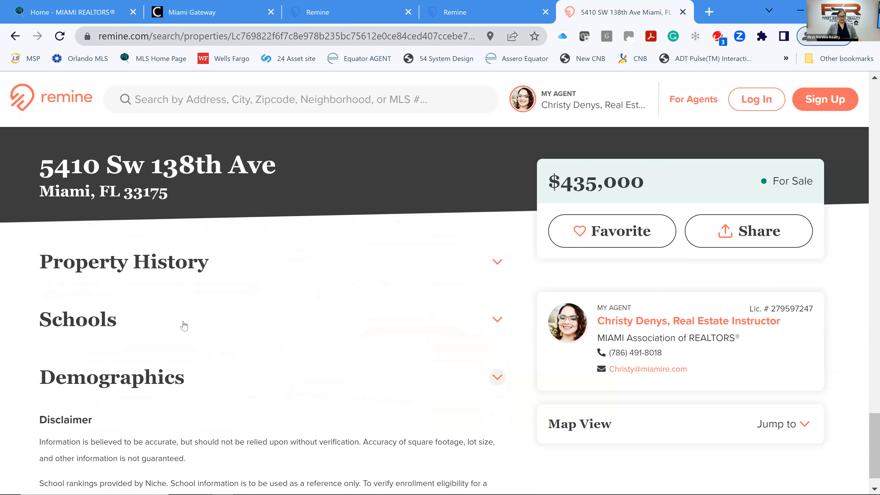
Expand the Schools section and look through the nearby schools.
left_click(489, 321)
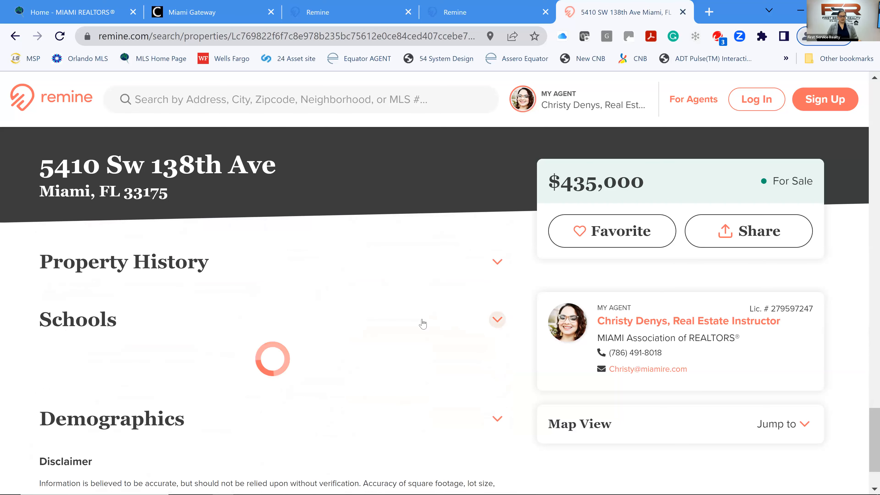
scroll(390, 318, "down", 2)
scroll(391, 319, "down", 2)
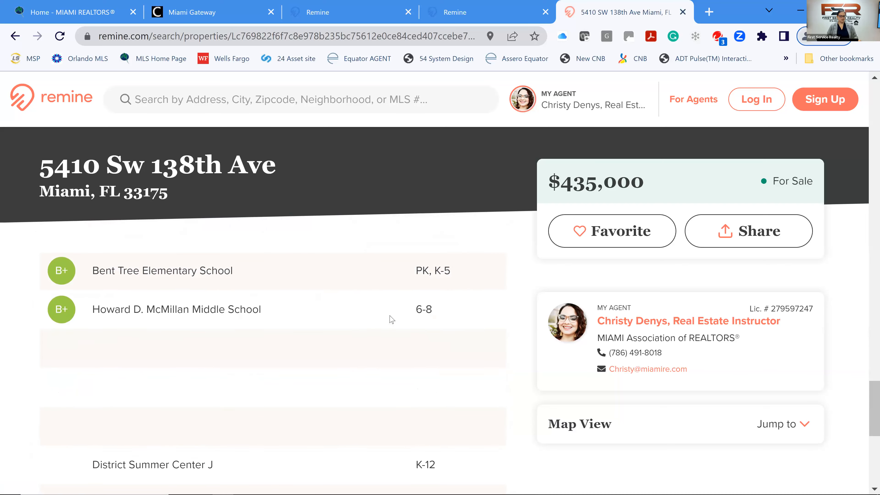
scroll(391, 319, "down", 9)
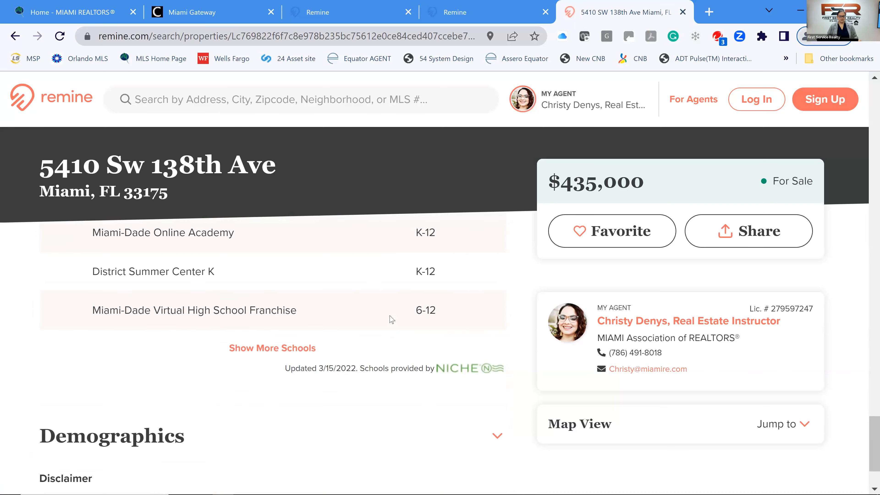
scroll(478, 328, "down", 1)
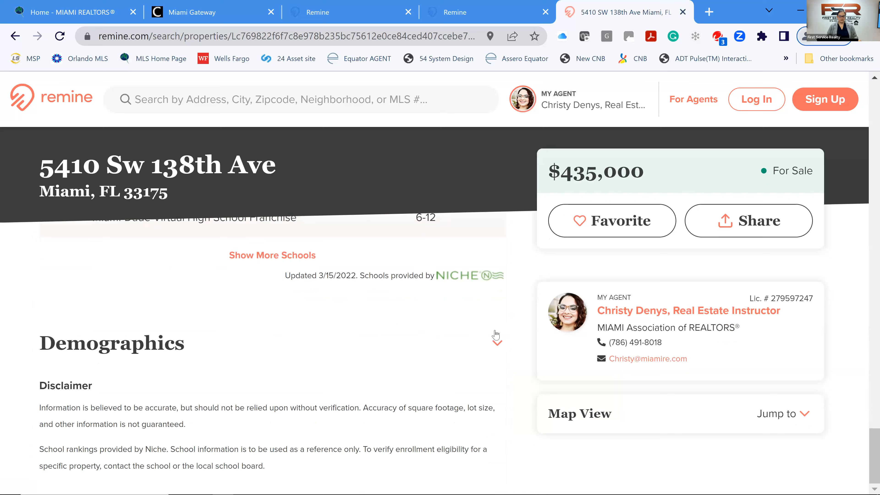
Expand Demographics to see the zipcode statistics, then return to the top of the listing.
left_click(496, 344)
scroll(441, 336, "down", 4)
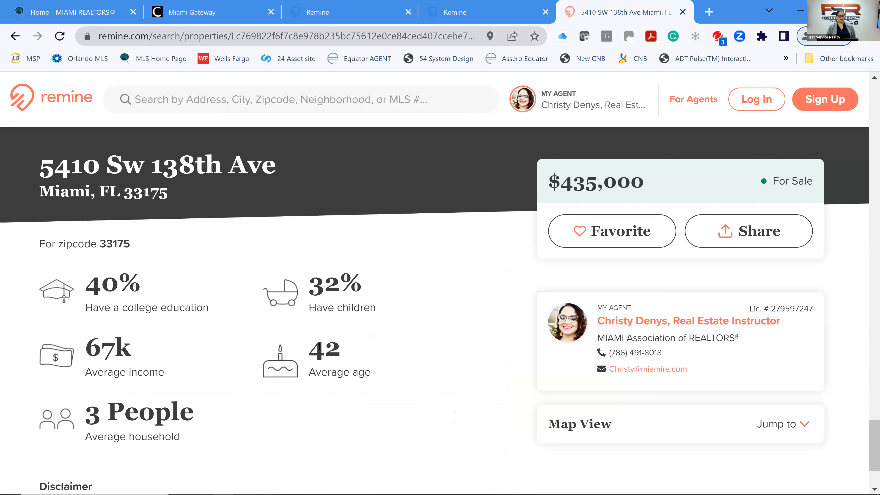
scroll(307, 340, "down", 2)
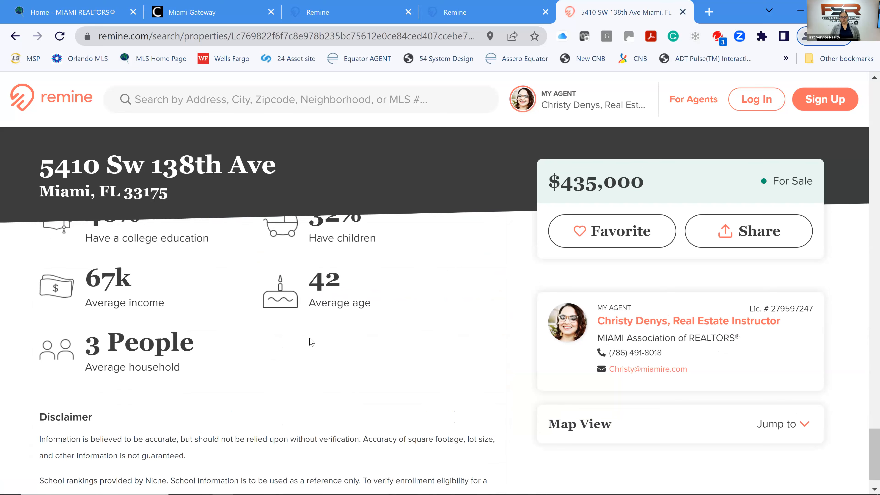
scroll(332, 353, "up", 8)
scroll(351, 346, "up", 15)
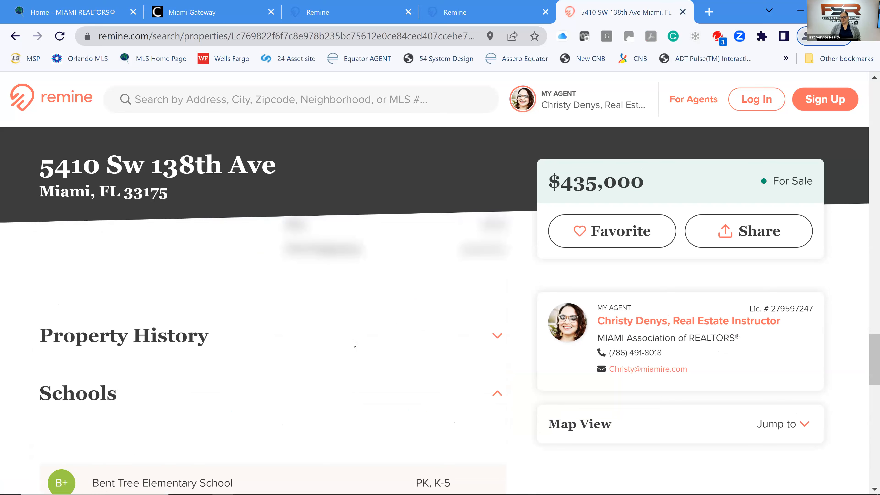
scroll(354, 334, "up", 8)
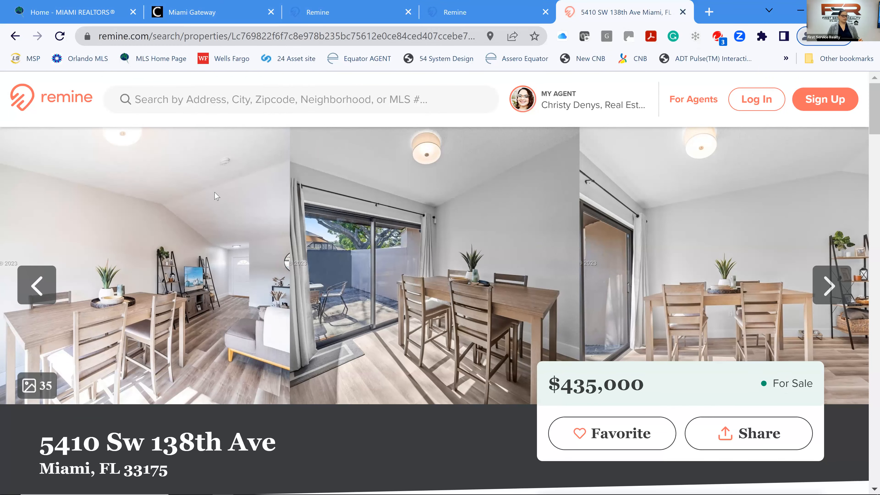
Accept Grammarly's fix so the share message ends 'Let's discuss this!', send it, and close the confirmation.
left_click(438, 9)
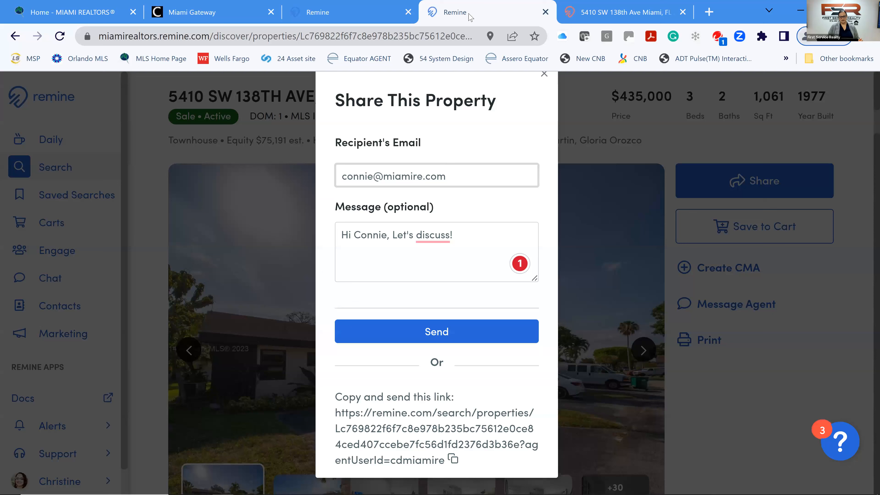
left_click(435, 236)
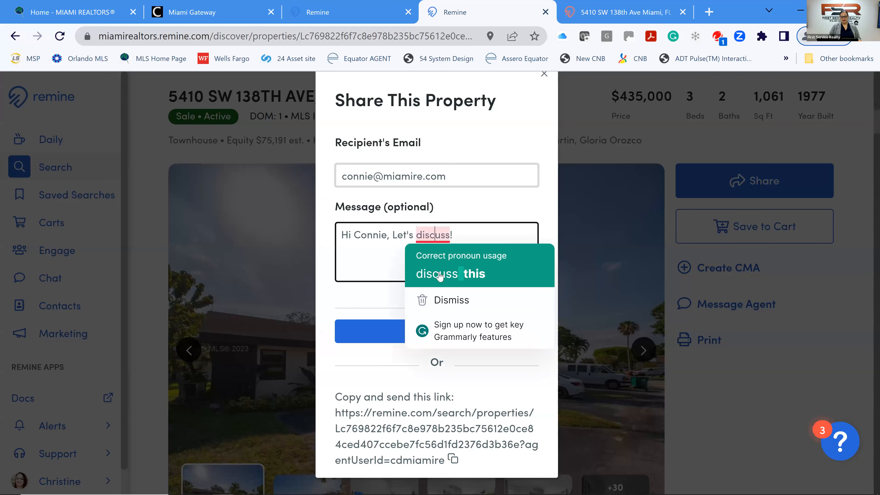
left_click(467, 235)
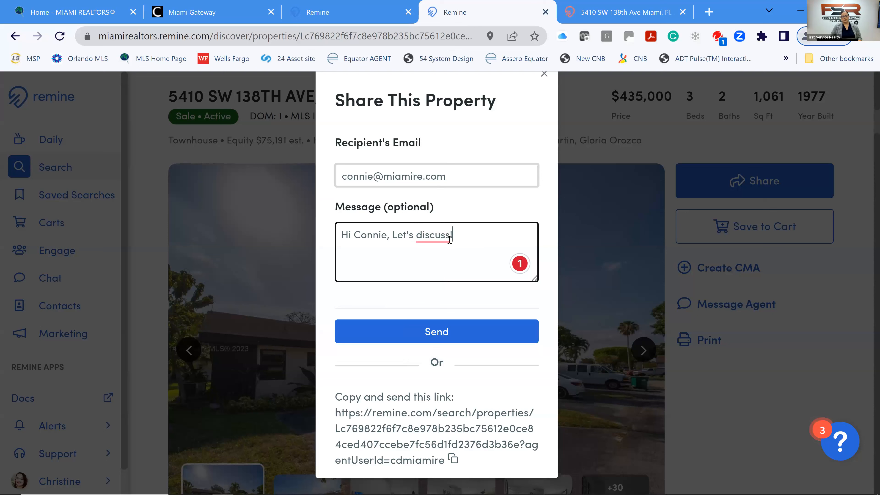
mouse_move(424, 245)
left_click(439, 276)
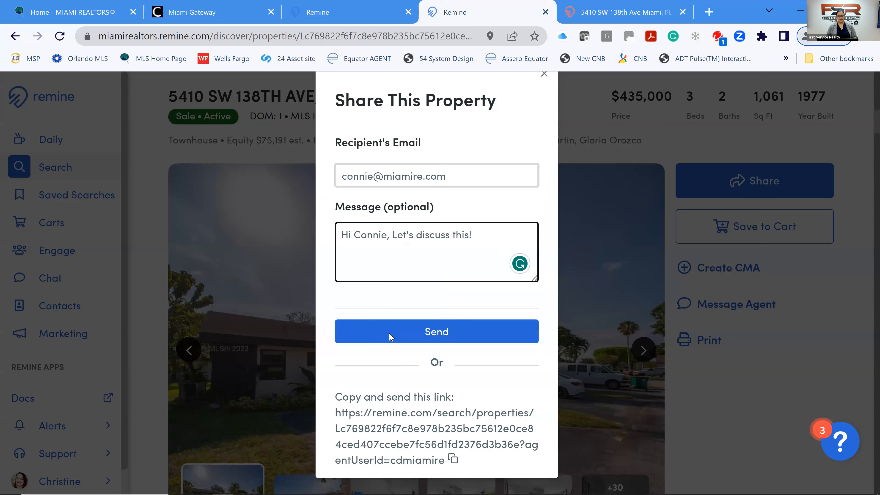
left_click(431, 332)
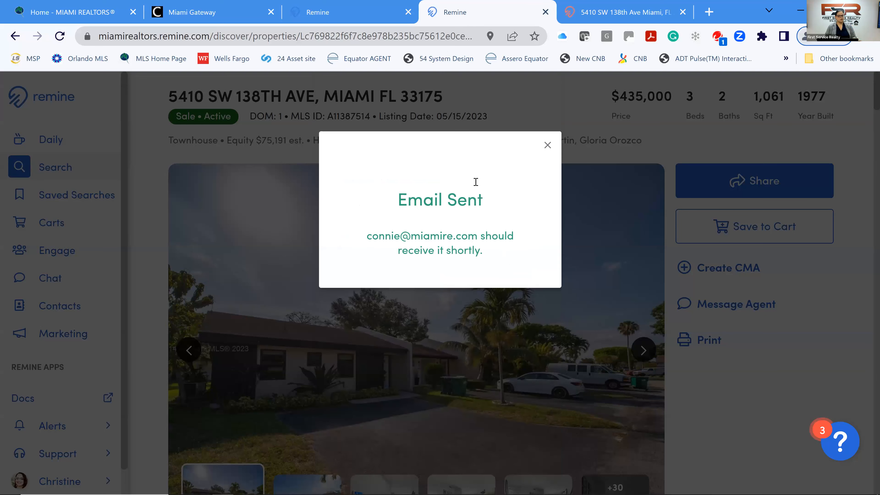
left_click(546, 146)
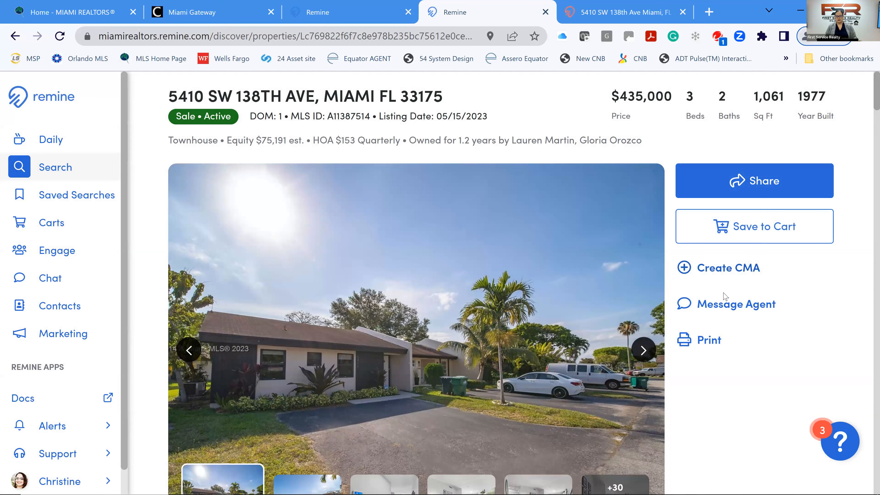
Choose the Client Full print view and toggle Valuation off and back on, keeping Remine and Zestimate values.
left_click(709, 341)
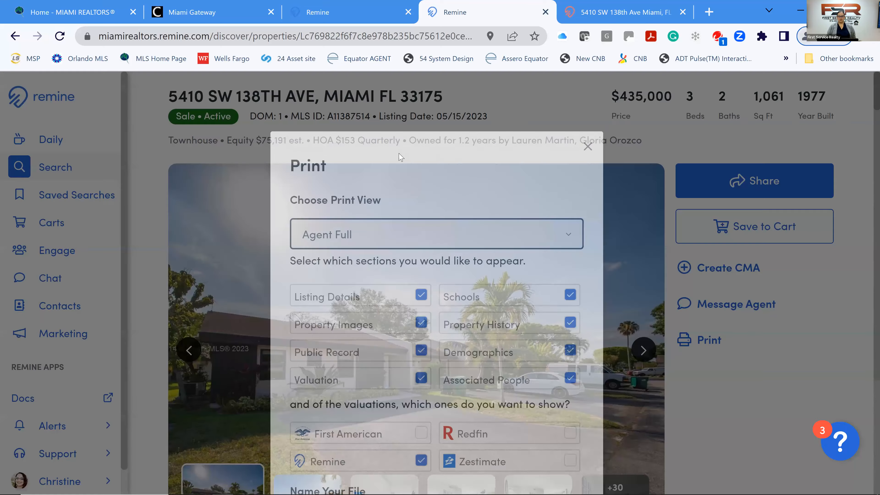
left_click(369, 239)
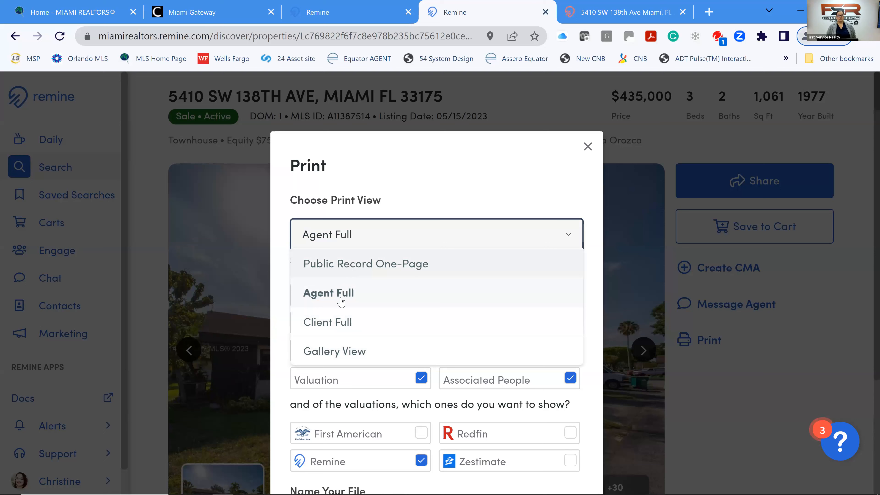
left_click(339, 322)
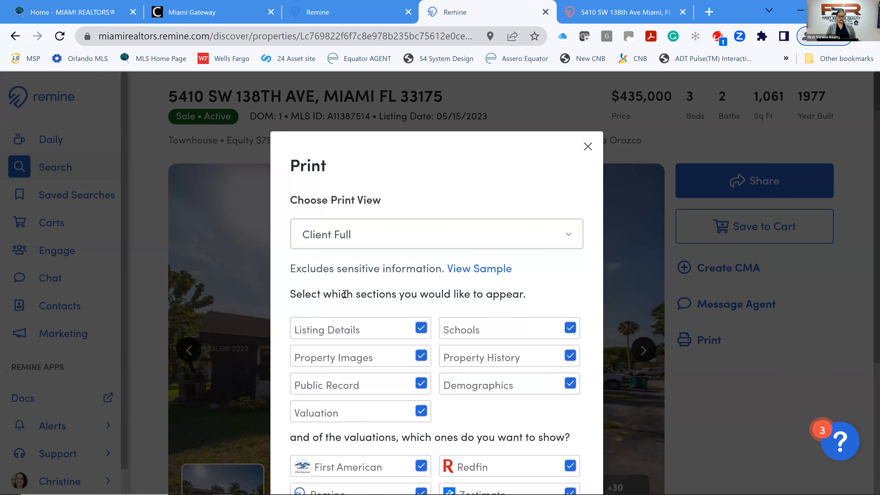
scroll(346, 291, "down", 2)
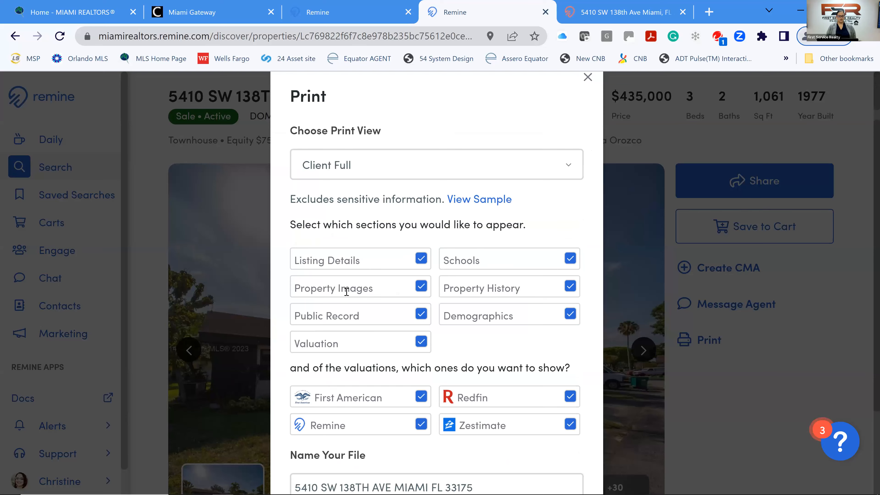
scroll(345, 286, "down", 2)
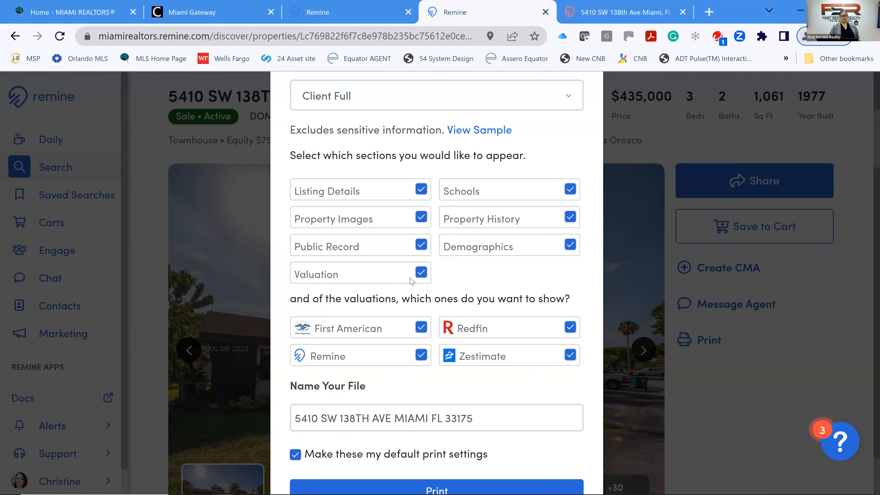
left_click(422, 274)
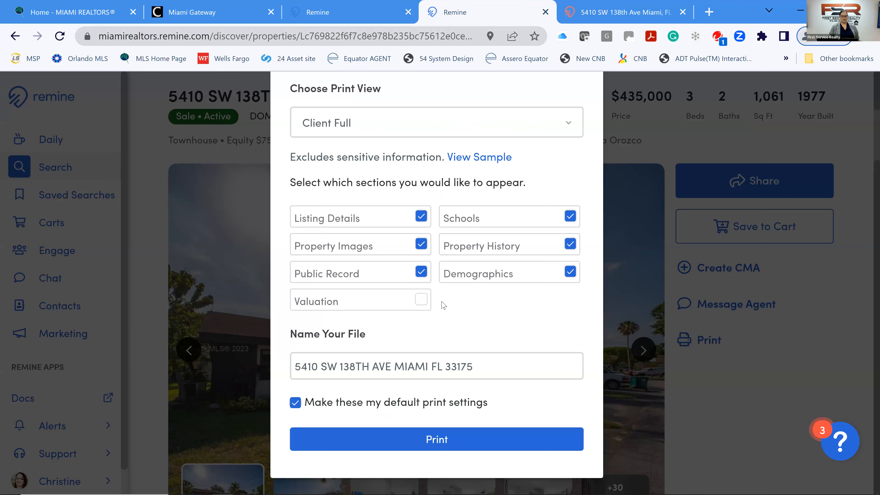
left_click(421, 299)
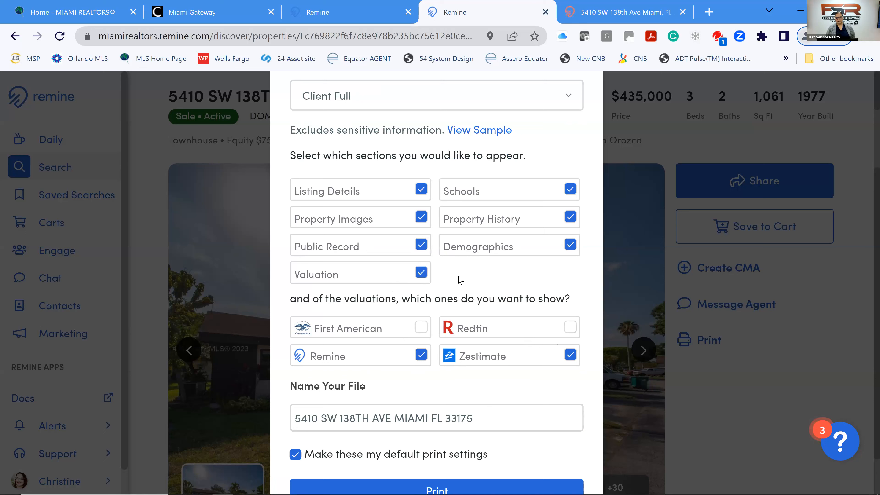
scroll(457, 280, "down", 2)
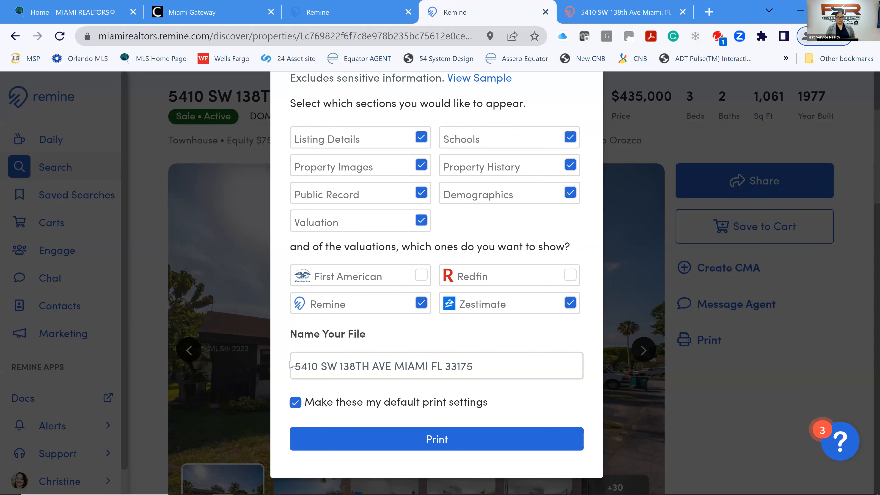
Prefix the PDF file name with the client's name and generate the Client Full printout.
left_click(296, 364)
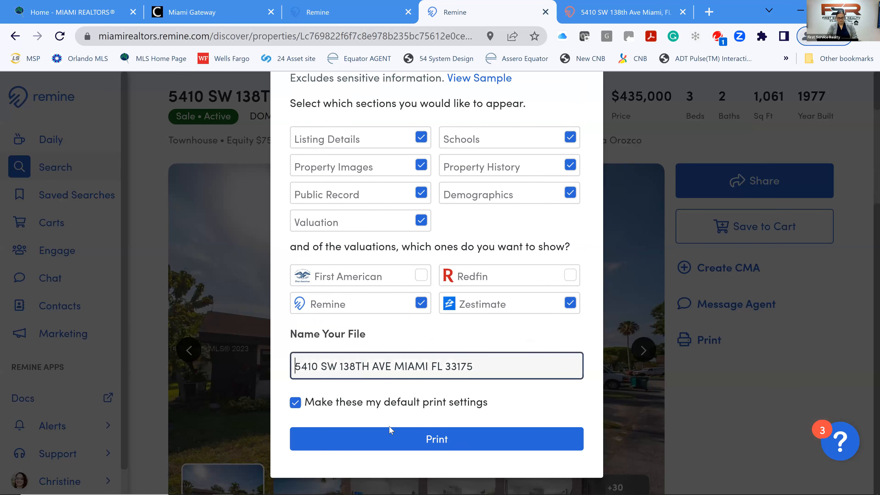
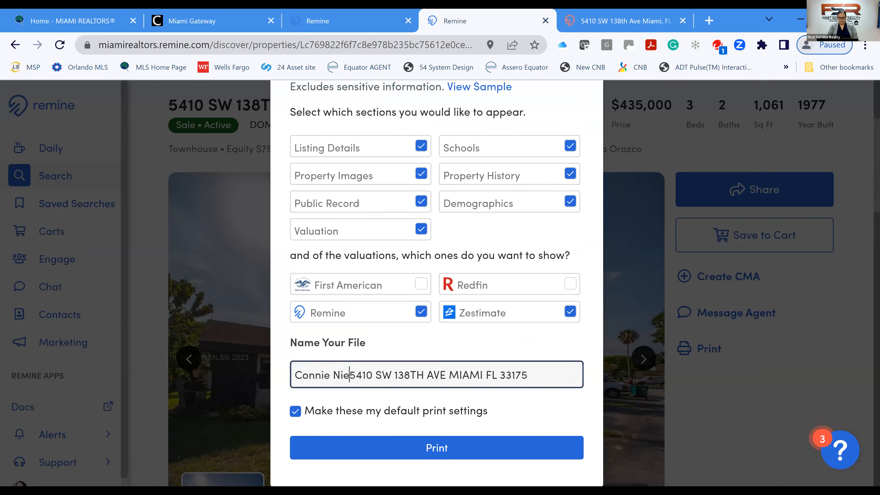
type(" -")
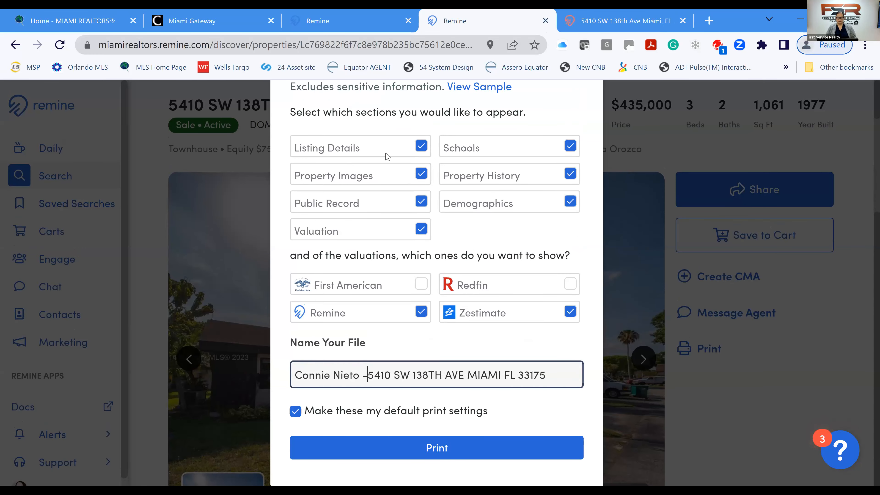
left_click(428, 449)
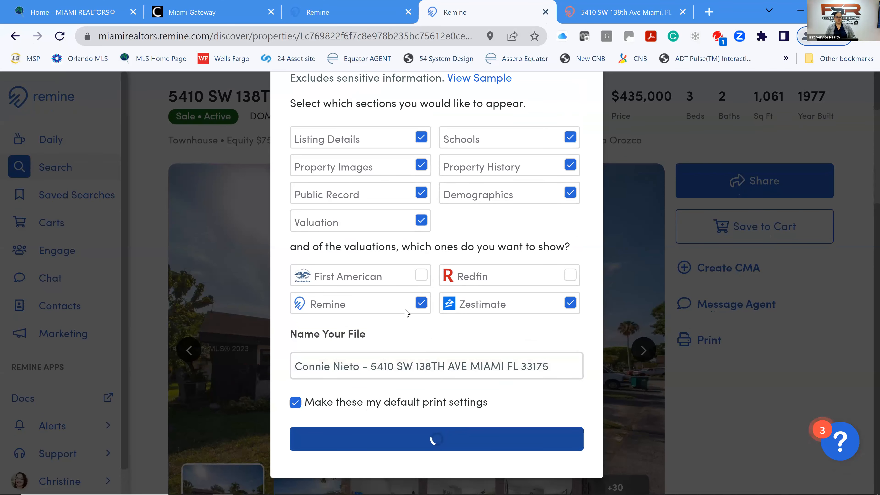
scroll(380, 212, "up", 2)
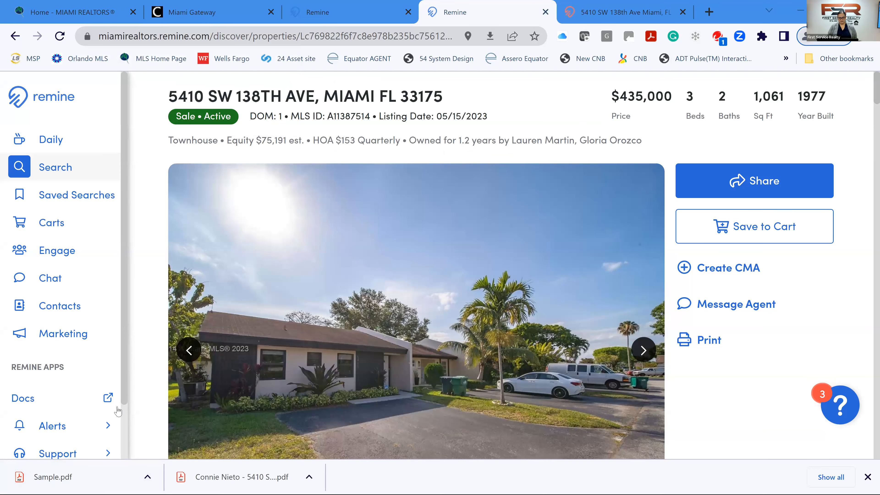
left_click(110, 481)
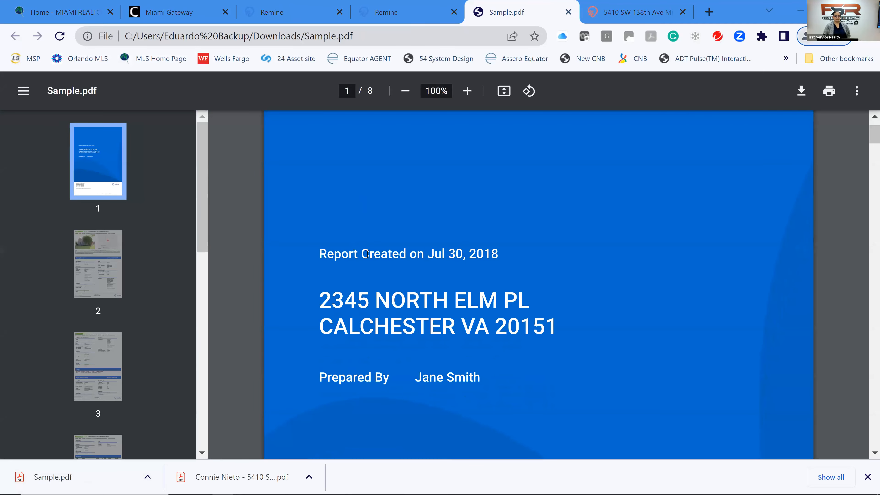
scroll(370, 250, "down", 2)
scroll(370, 250, "down", 12)
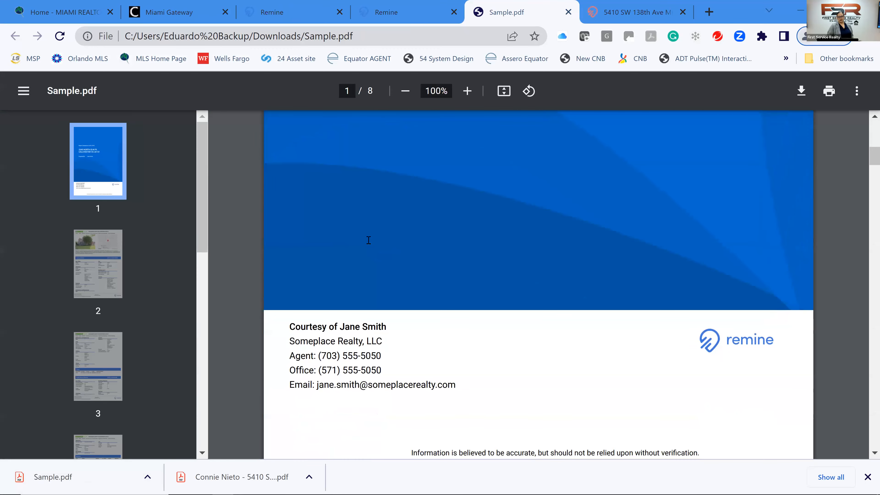
scroll(379, 224, "down", 4)
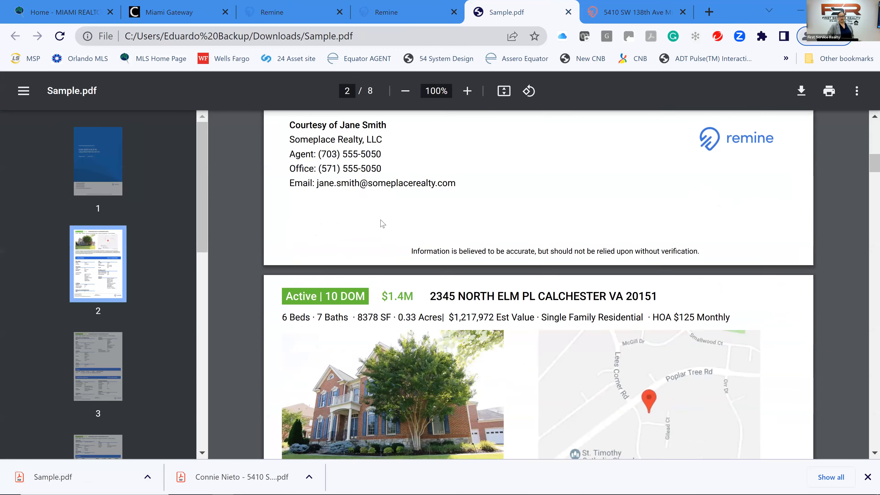
scroll(379, 223, "down", 4)
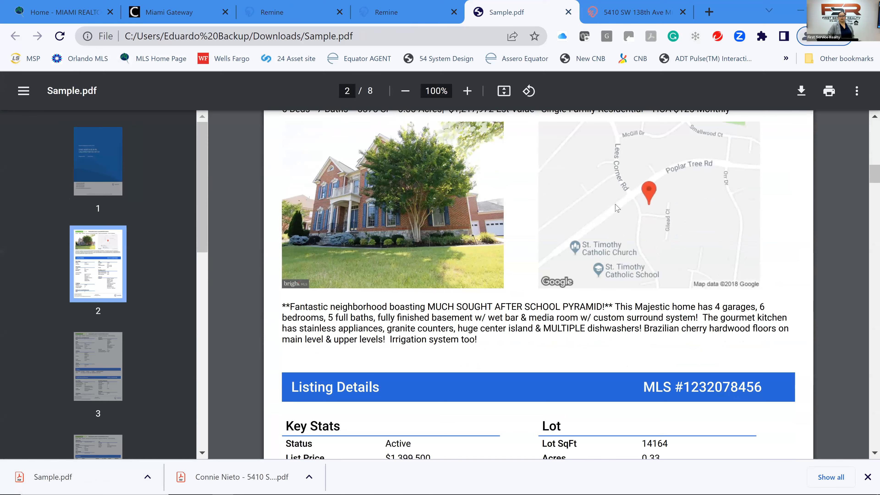
scroll(624, 208, "down", 8)
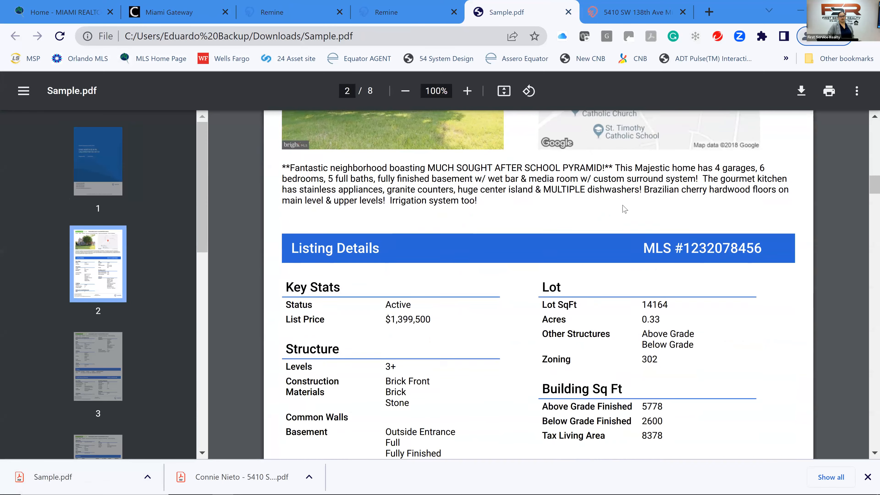
scroll(625, 210, "down", 8)
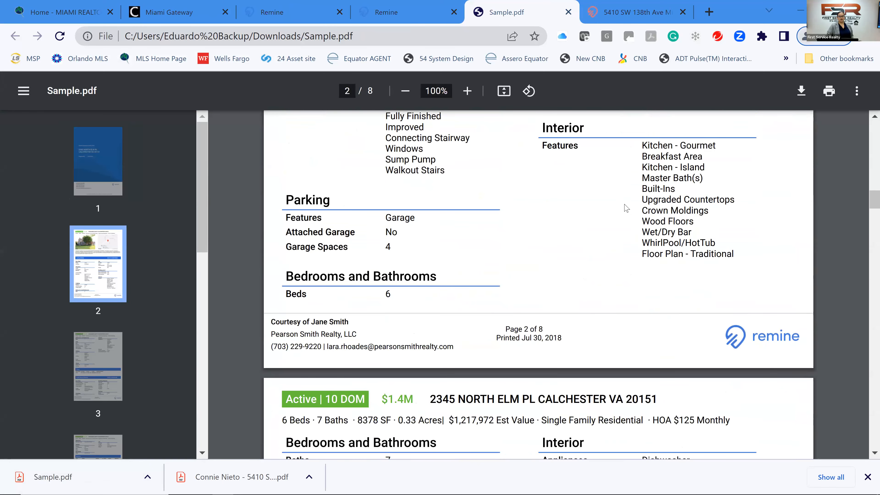
scroll(627, 208, "down", 10)
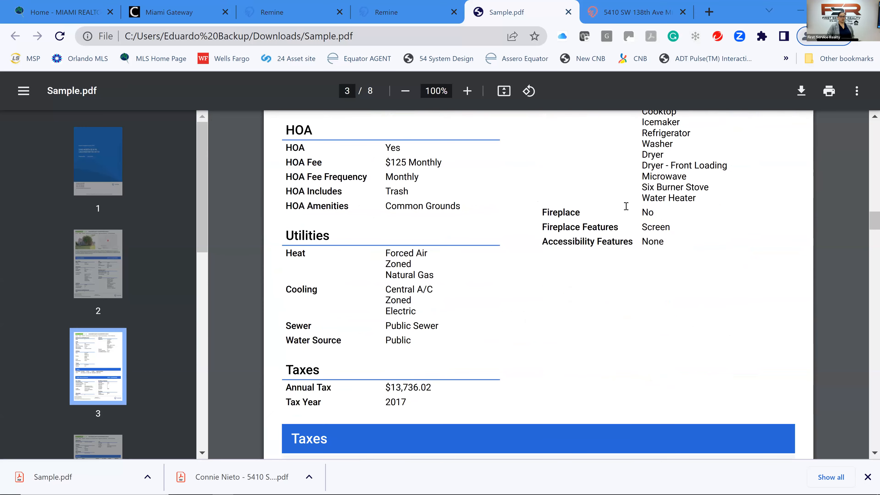
scroll(626, 207, "down", 12)
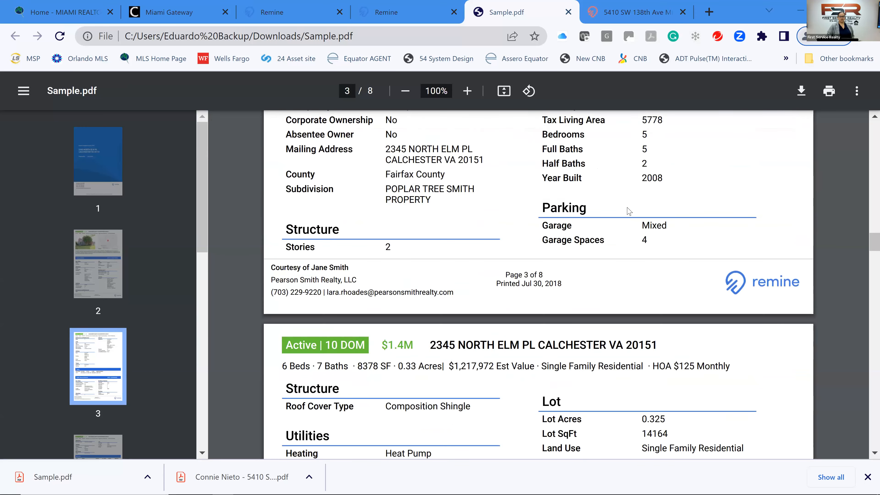
scroll(629, 211, "down", 10)
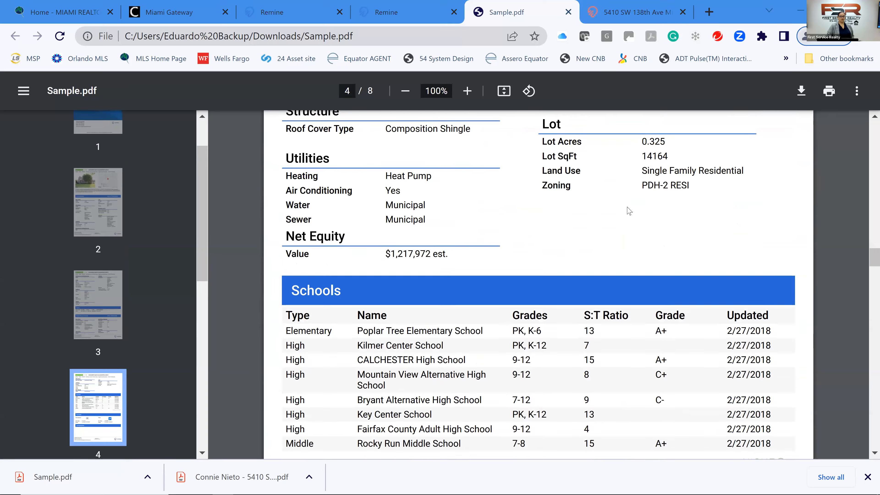
scroll(627, 206, "down", 8)
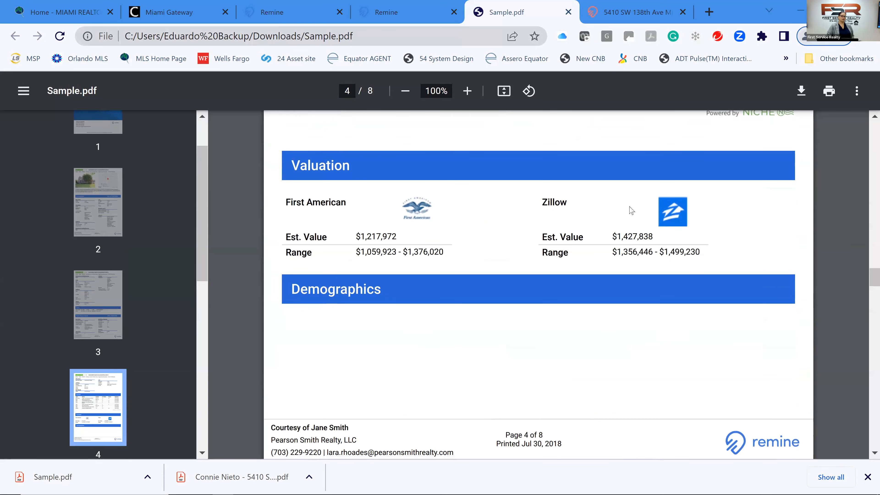
scroll(629, 205, "down", 3)
scroll(629, 204, "down", 9)
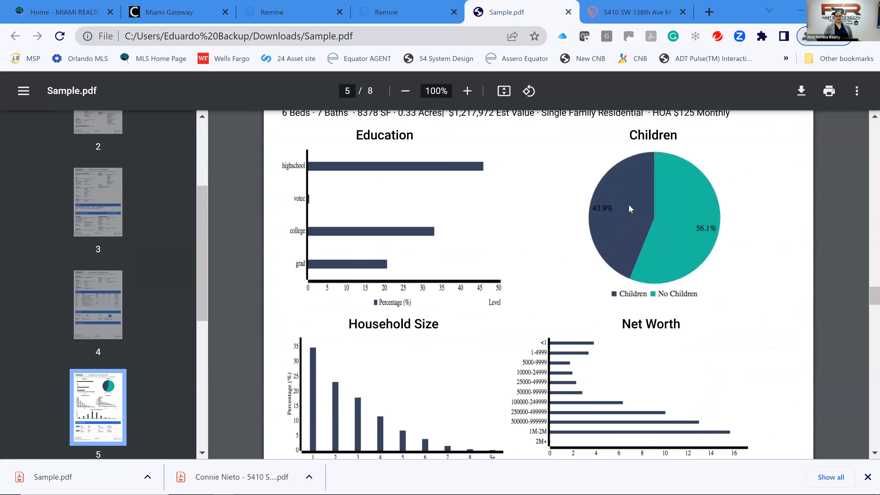
scroll(629, 208, "up", 2)
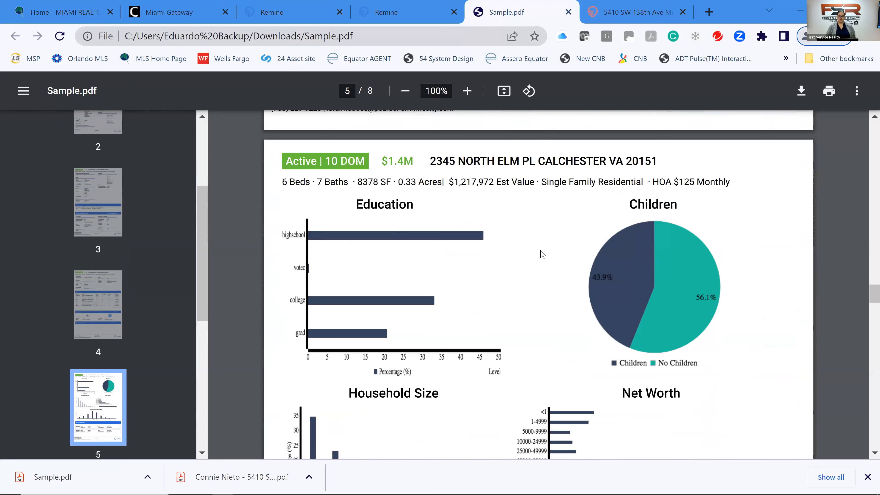
scroll(543, 253, "down", 8)
scroll(540, 255, "down", 8)
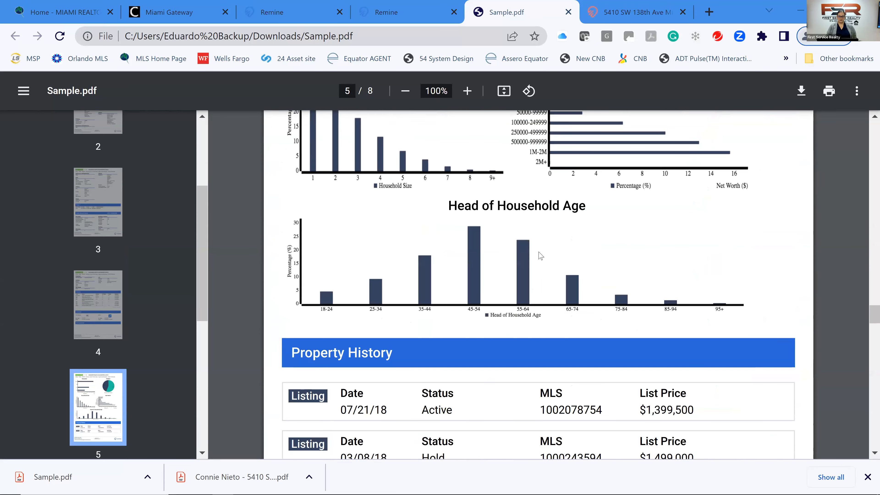
scroll(541, 255, "down", 6)
scroll(540, 256, "down", 9)
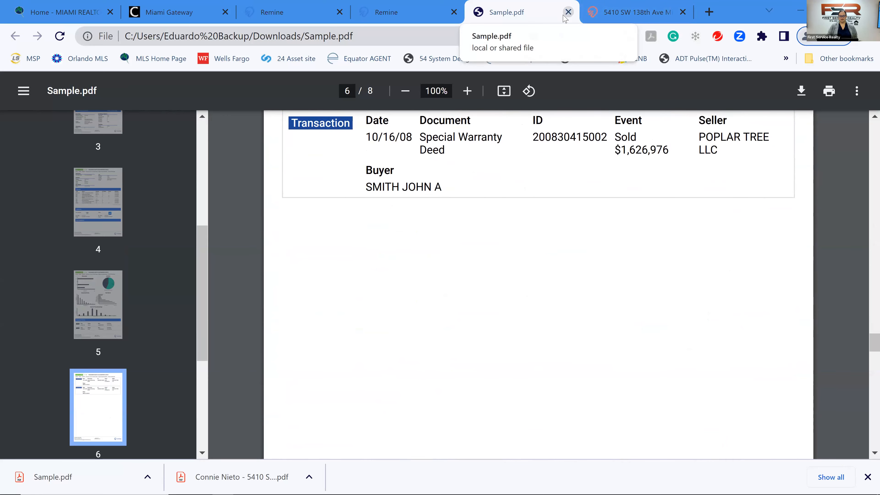
key("ctrl+w")
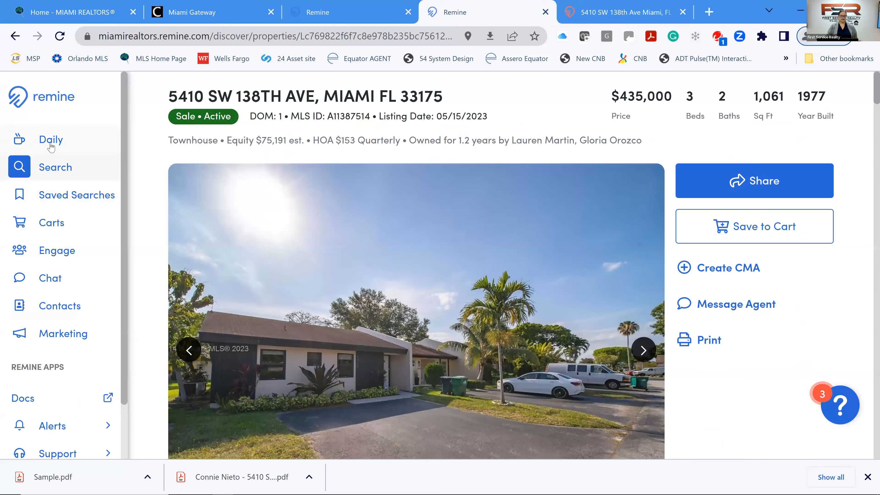
Open the Daily dashboard, look over listing updates and the 33175 market pulse, then open the account menu.
left_click(51, 139)
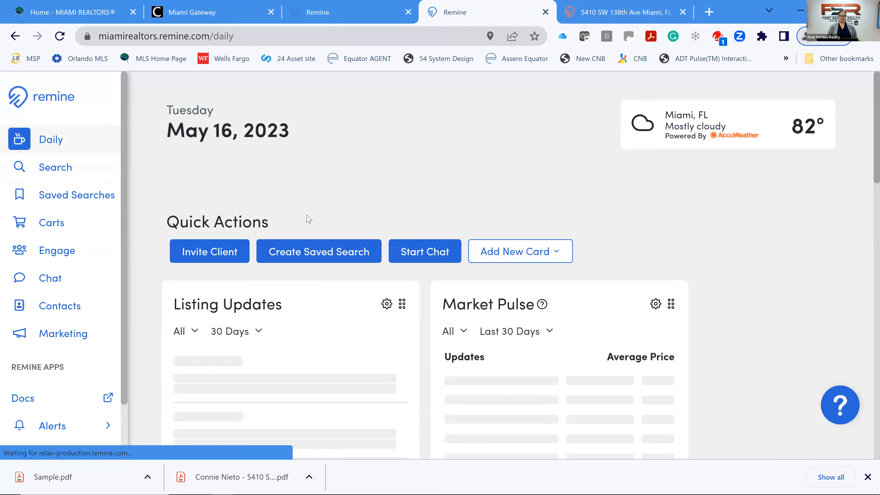
scroll(305, 243, "down", 2)
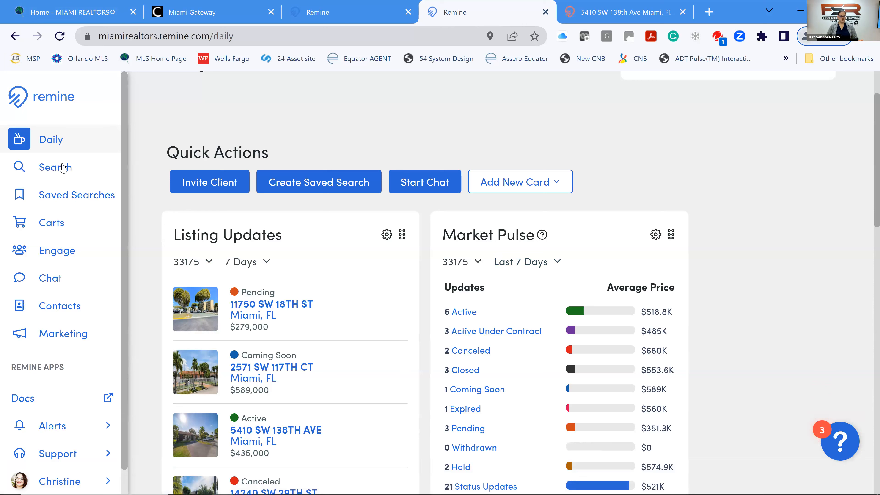
scroll(77, 237, "down", 1)
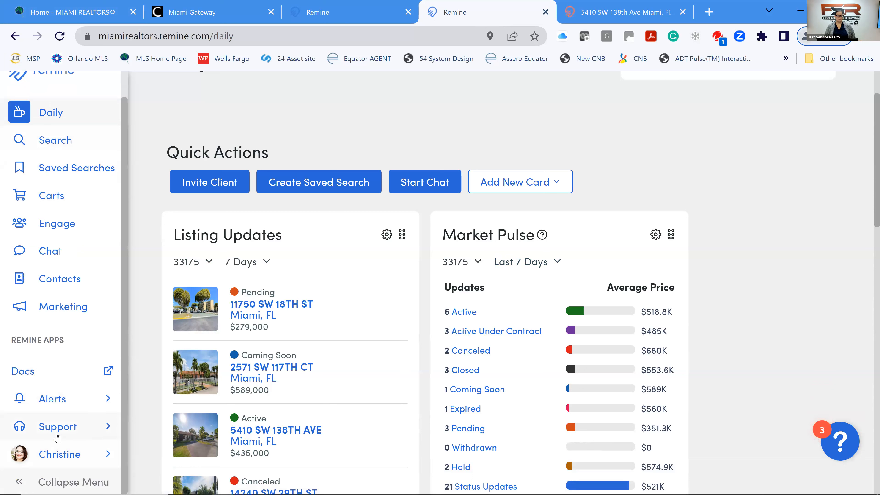
left_click(108, 457)
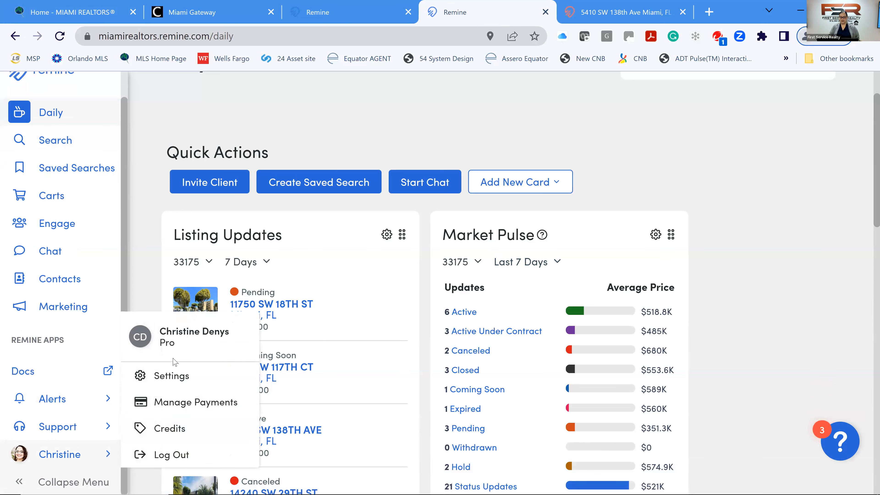
Open Settings and go down the profile past Account Info and the Moody's Analytics add-on to Display Preferences.
left_click(179, 384)
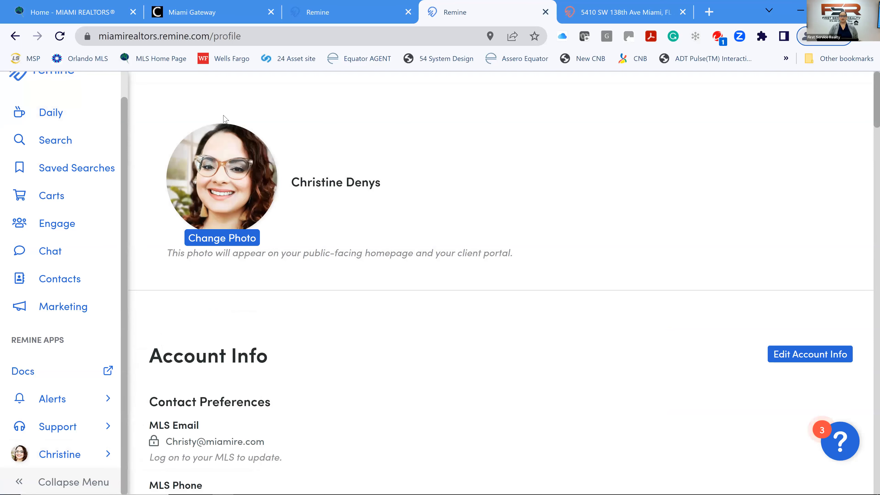
left_click(215, 237)
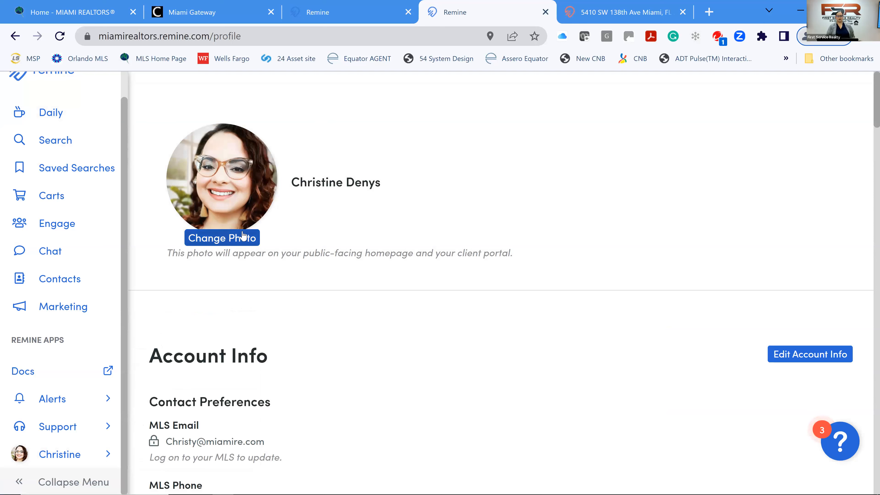
scroll(392, 242, "down", 4)
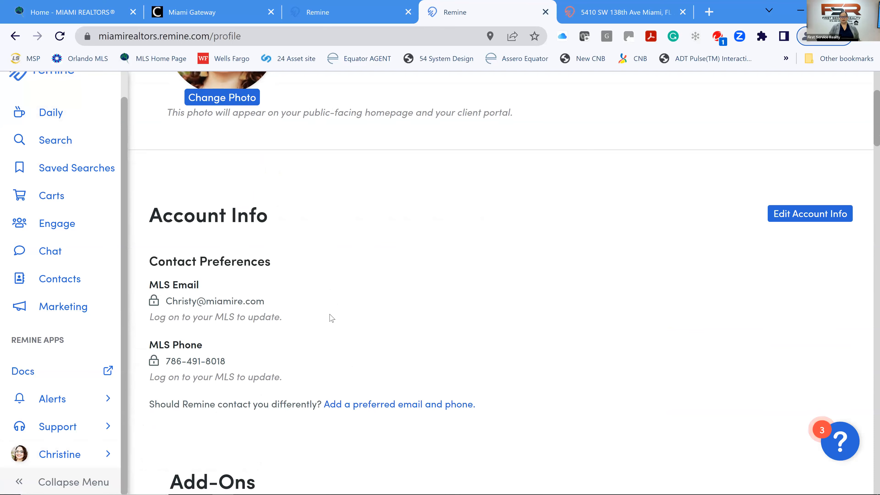
scroll(332, 319, "down", 5)
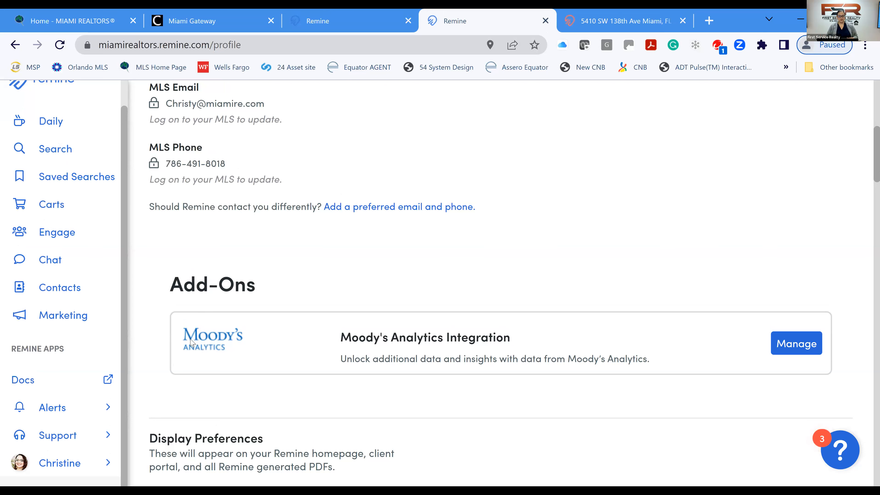
left_click(794, 342)
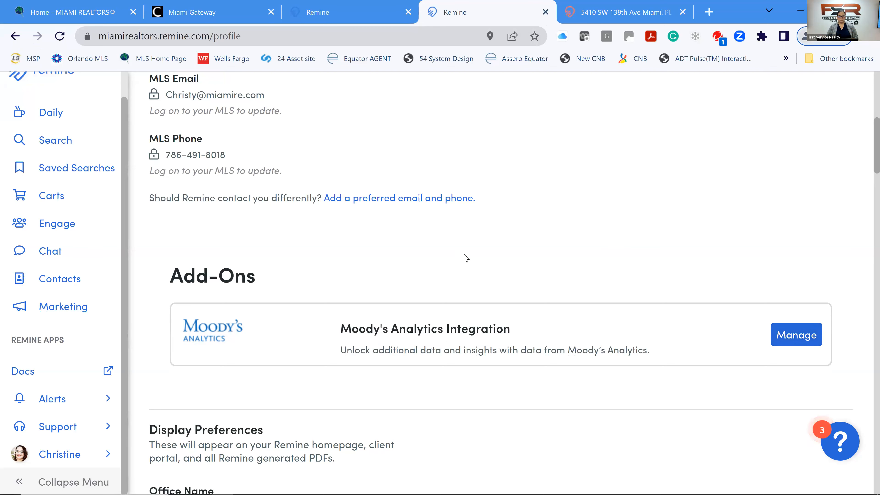
scroll(466, 258, "down", 8)
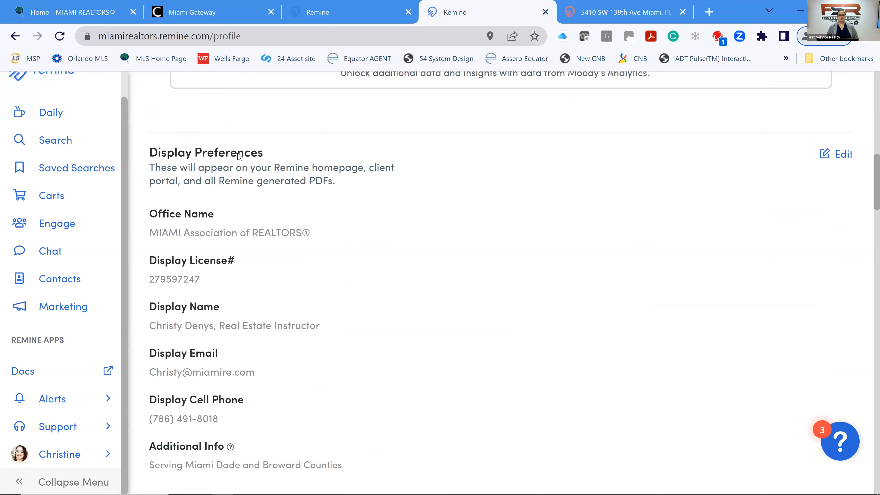
Make Display Preferences editable and save the license, display name, contact details and additional info.
left_click(844, 158)
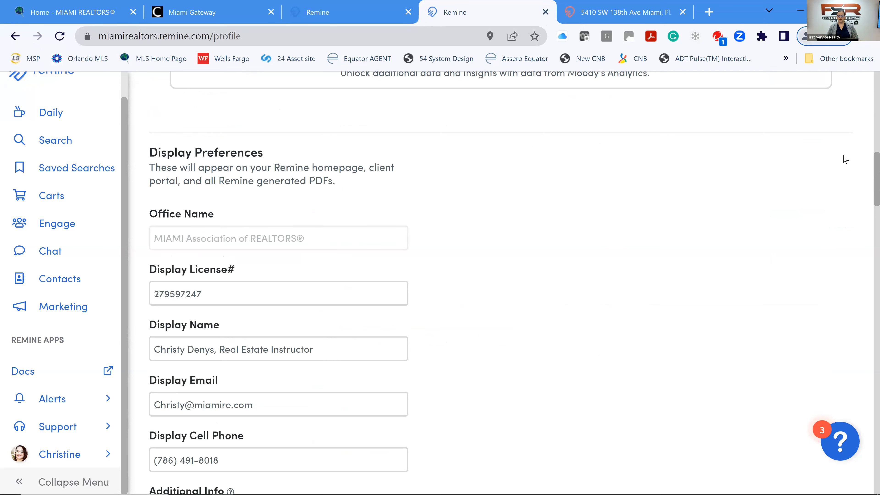
scroll(630, 190, "down", 2)
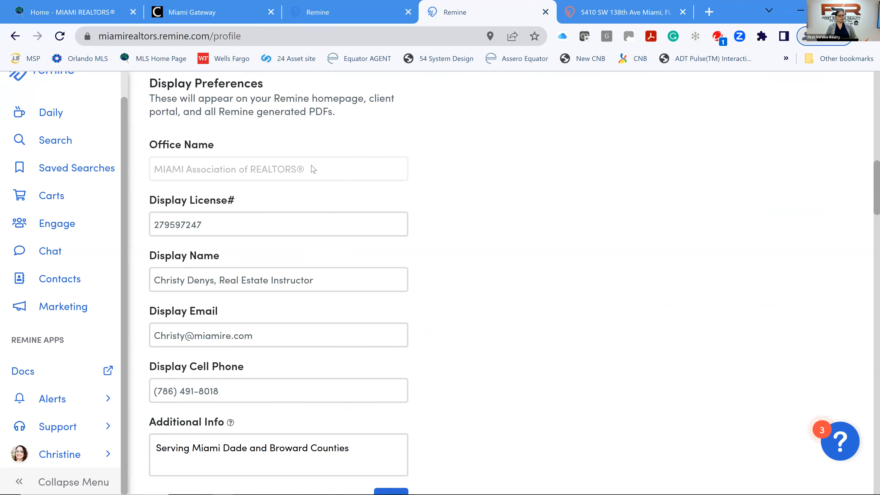
scroll(306, 173, "down", 1)
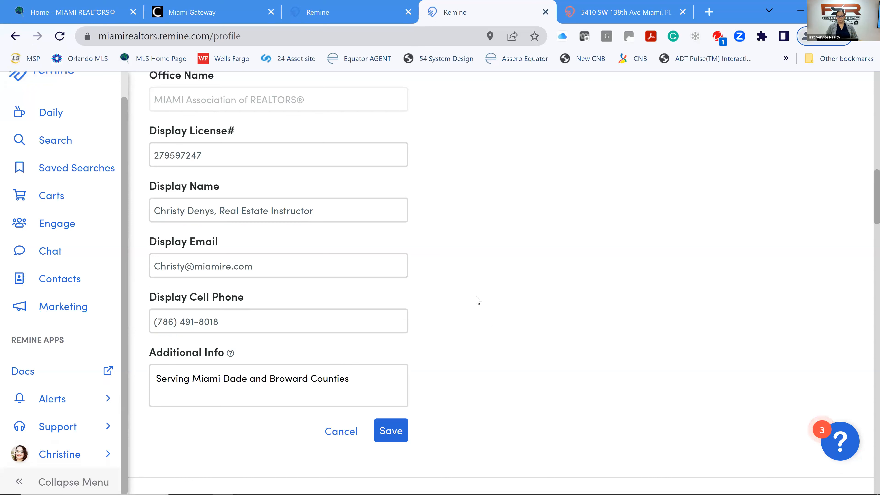
scroll(477, 299, "up", 4)
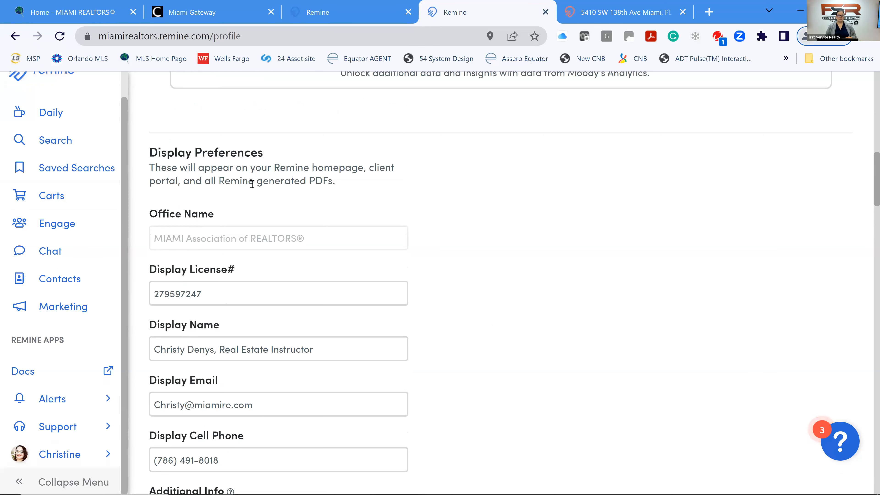
scroll(251, 184, "down", 8)
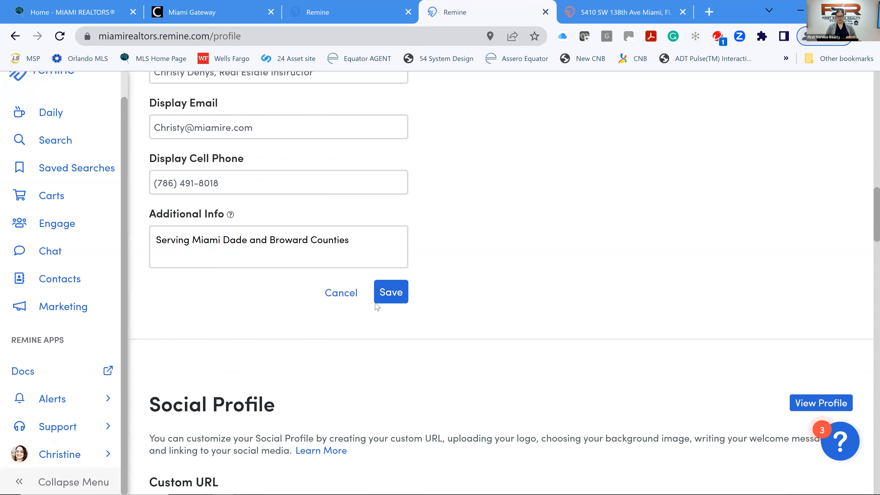
left_click(396, 299)
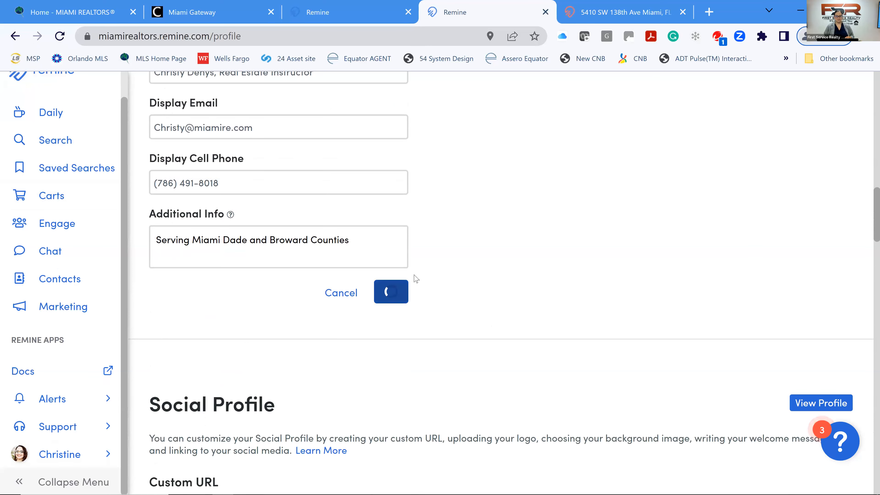
scroll(433, 229, "down", 4)
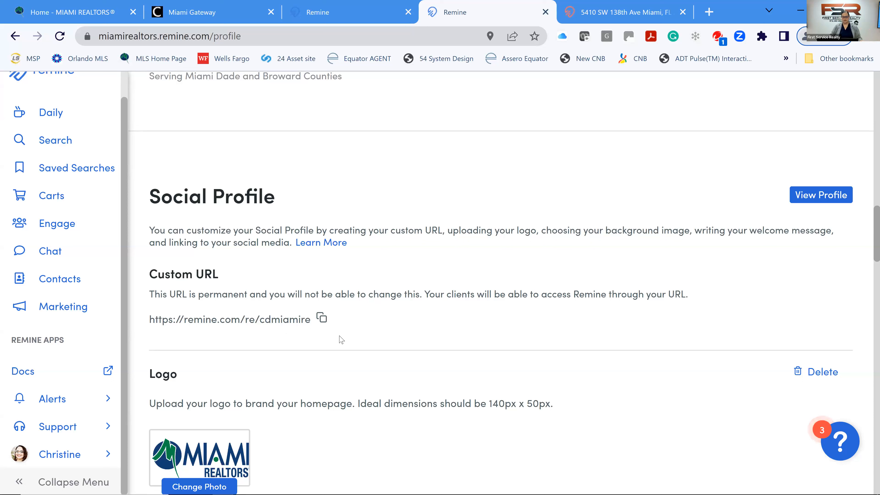
left_click(320, 317)
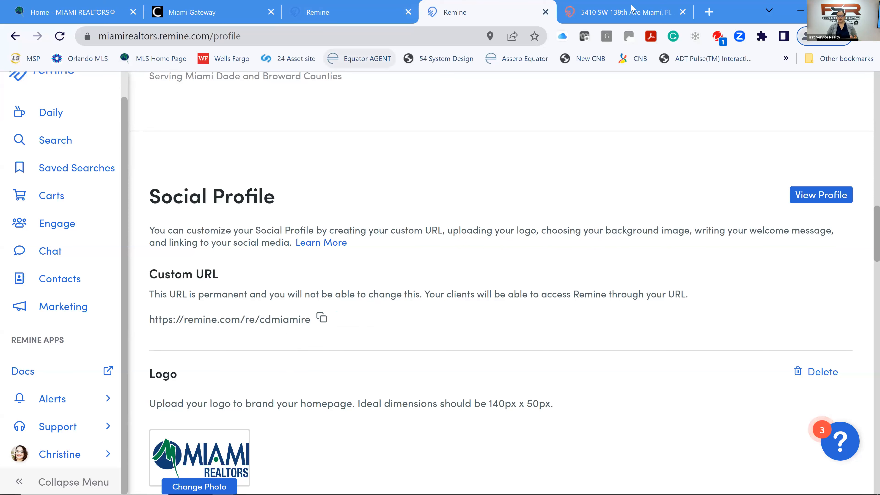
left_click(629, 15)
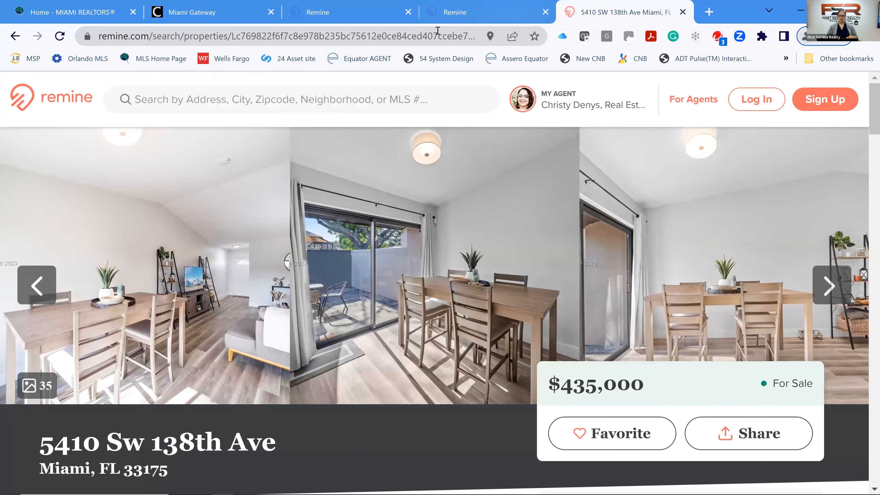
Replace the listing address with the copied custom profile URL and load it.
left_click(430, 38)
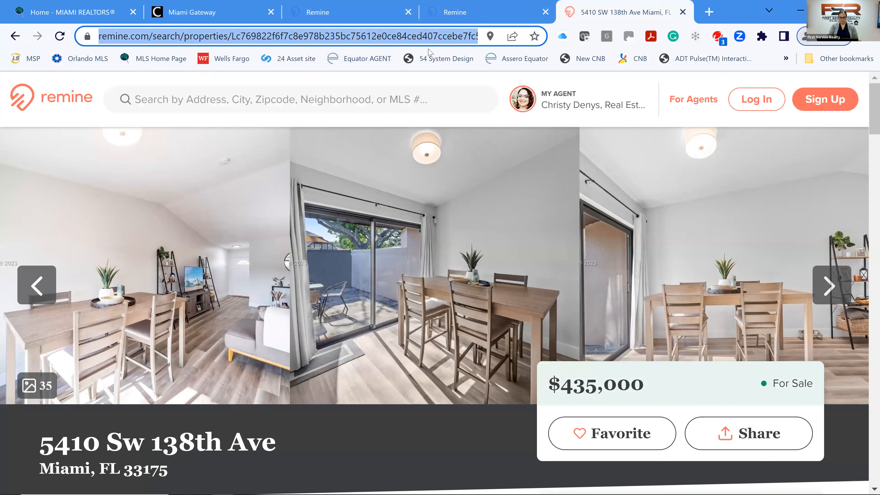
key("ctrl+v")
key("Return")
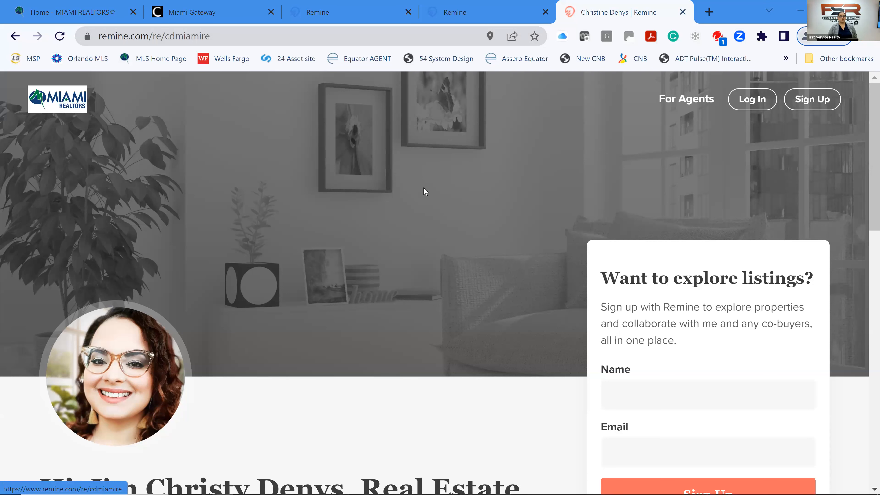
scroll(409, 196, "down", 4)
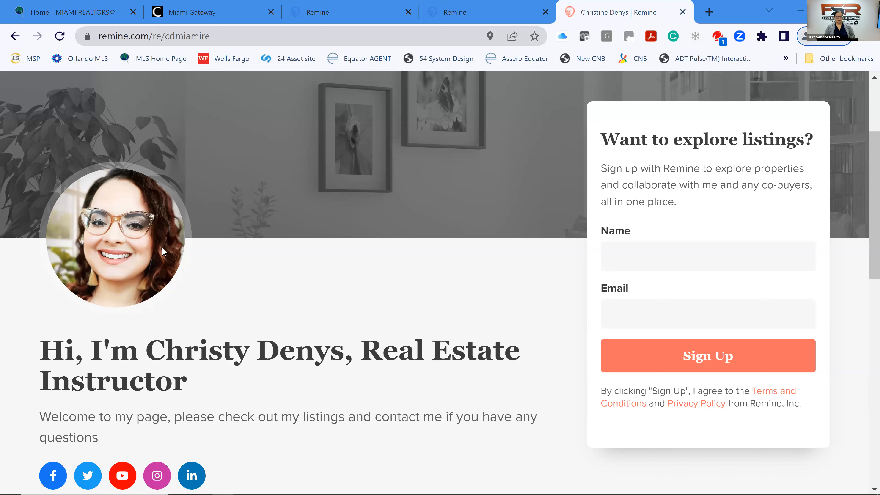
scroll(163, 252, "down", 3)
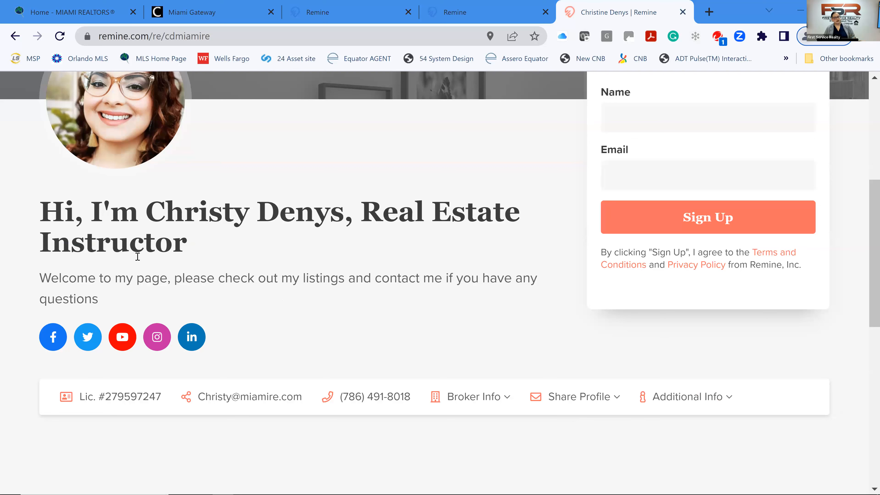
scroll(137, 256, "down", 1)
scroll(152, 275, "down", 2)
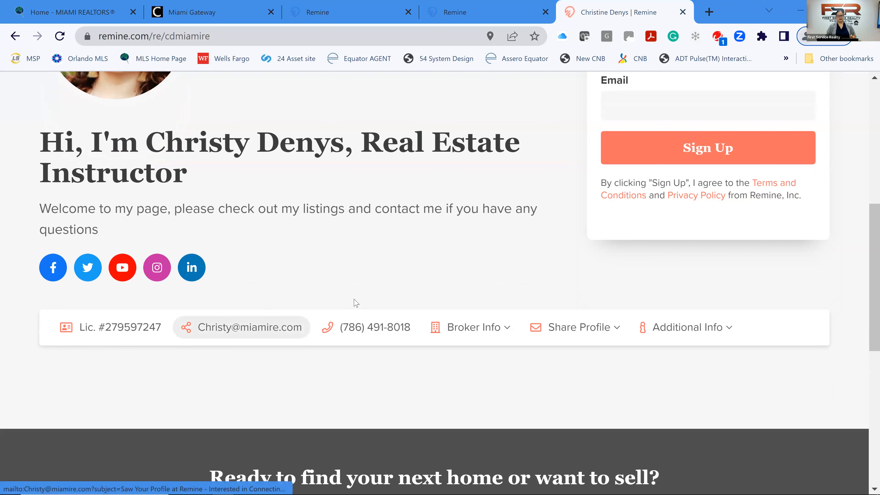
left_click(490, 332)
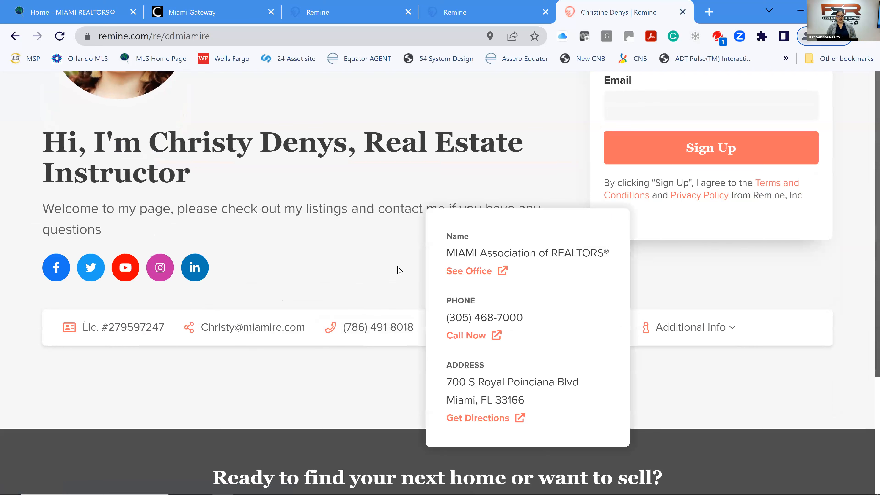
left_click(415, 274)
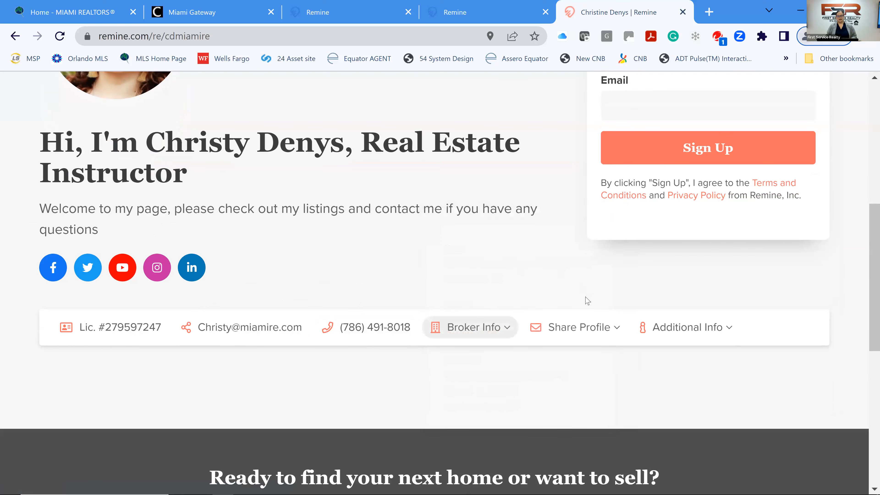
left_click(605, 334)
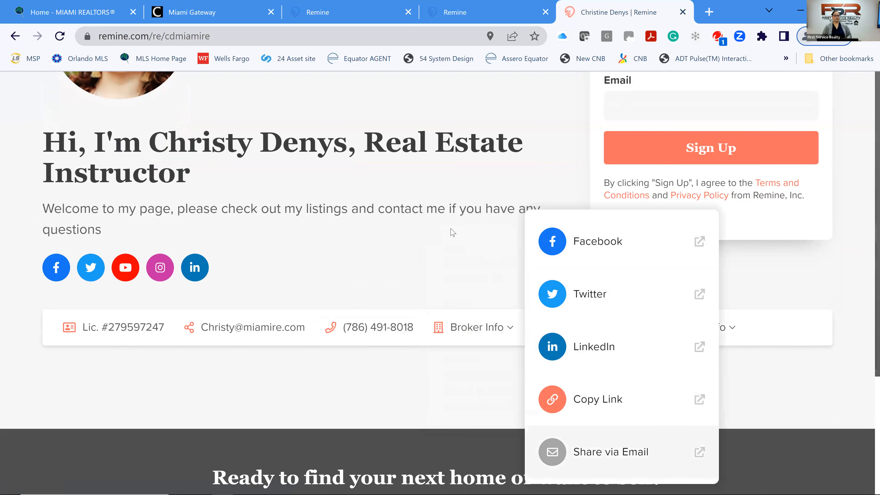
left_click(483, 274)
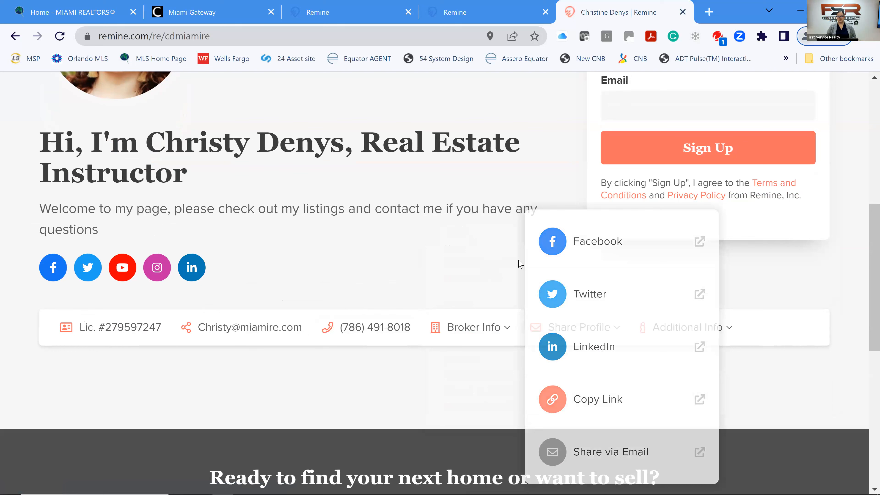
left_click(696, 338)
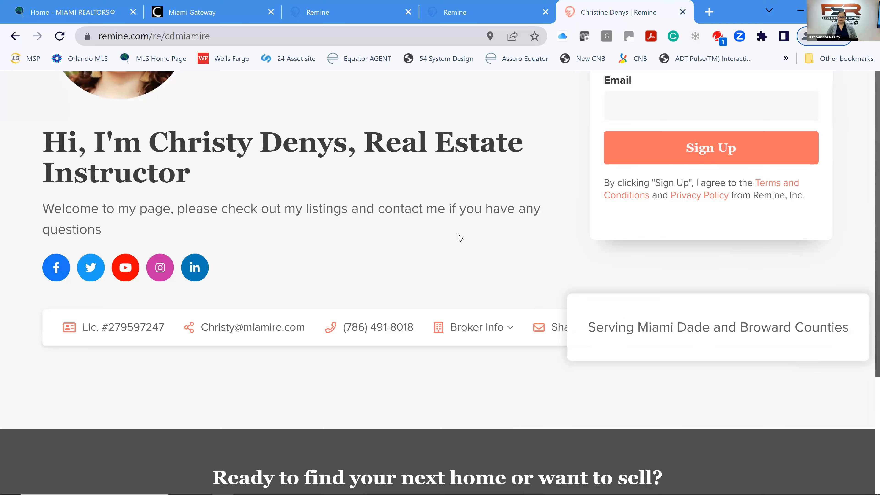
left_click(485, 275)
scroll(485, 270, "down", 5)
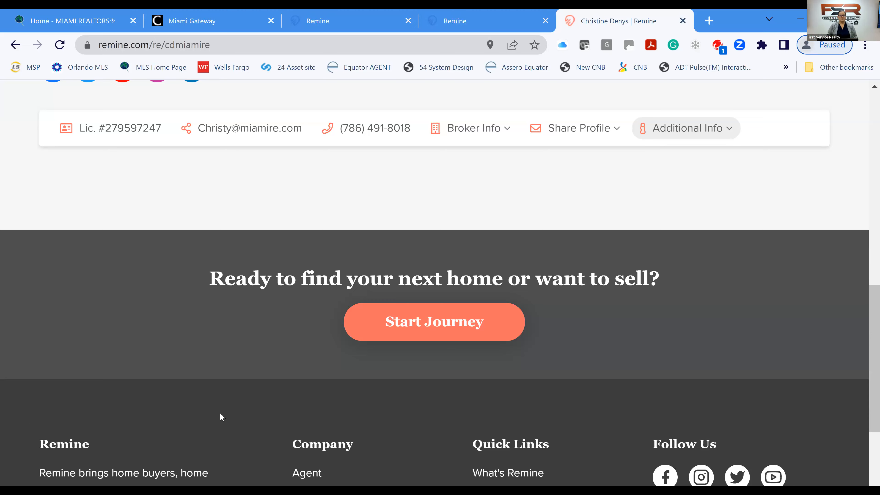
scroll(220, 408, "up", 10)
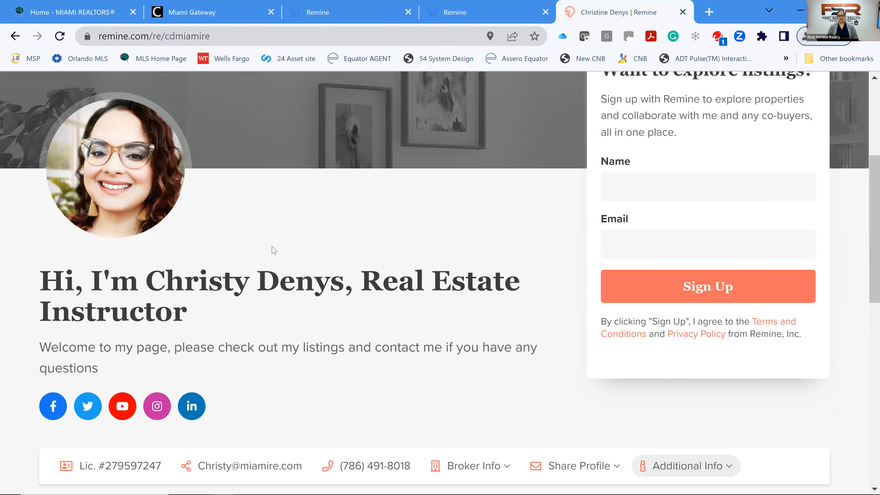
scroll(274, 250, "up", 6)
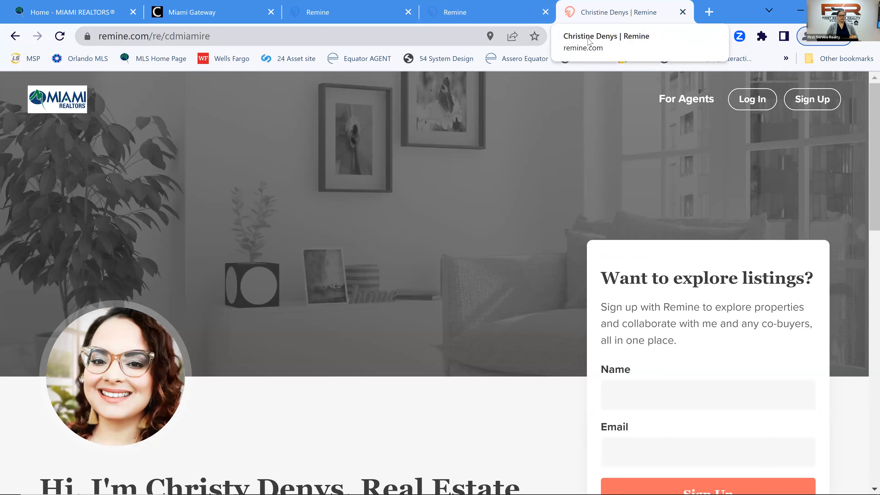
In profile settings, choose the bright white room photo as the background image.
left_click(465, 17)
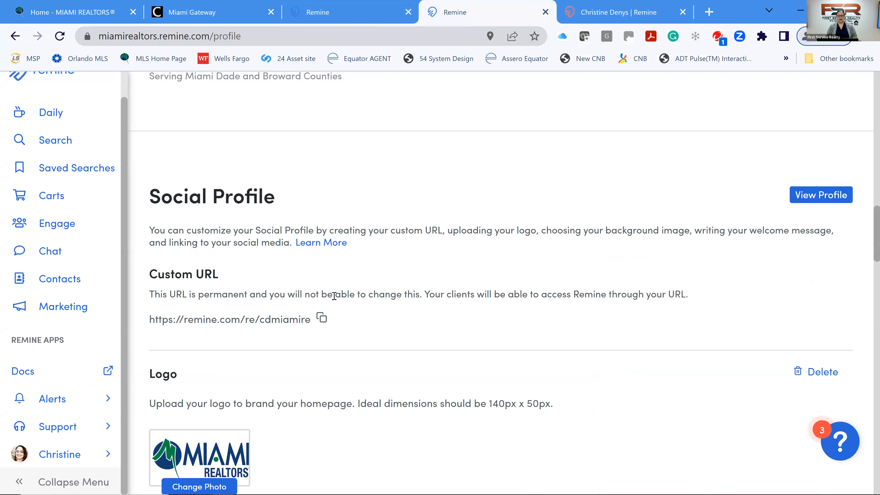
scroll(334, 297, "down", 2)
scroll(334, 295, "down", 2)
scroll(333, 295, "down", 2)
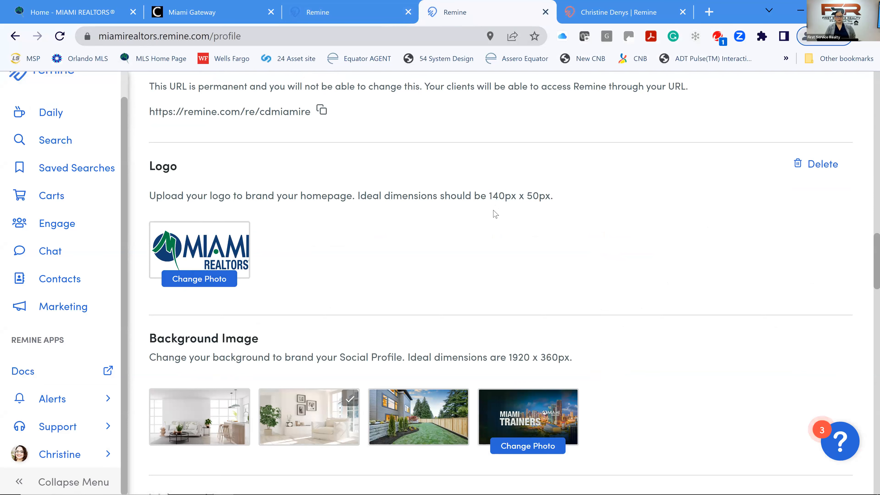
scroll(492, 209, "down", 4)
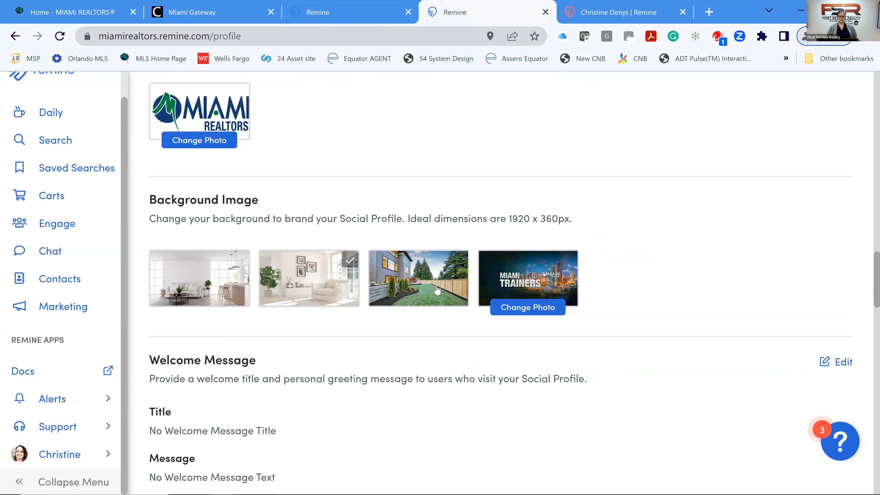
left_click(208, 277)
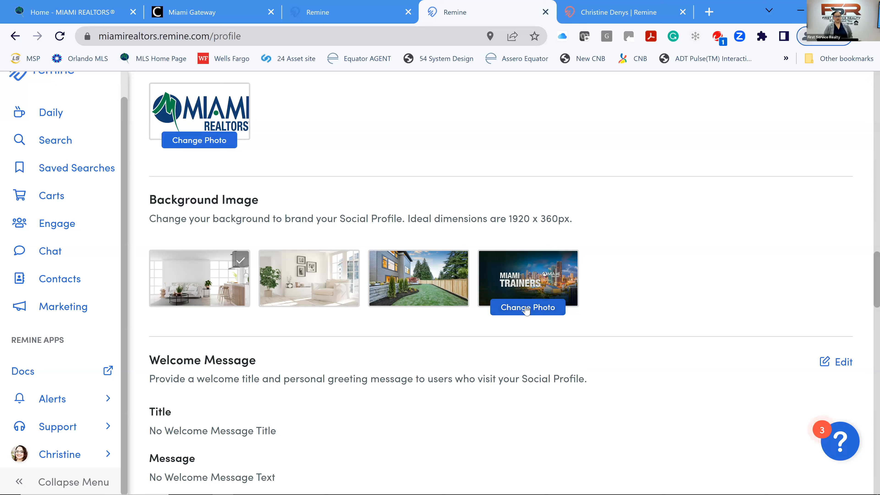
Go back to the public profile tab and scroll through the page.
scroll(512, 239, "down", 1)
scroll(512, 233, "down", 3)
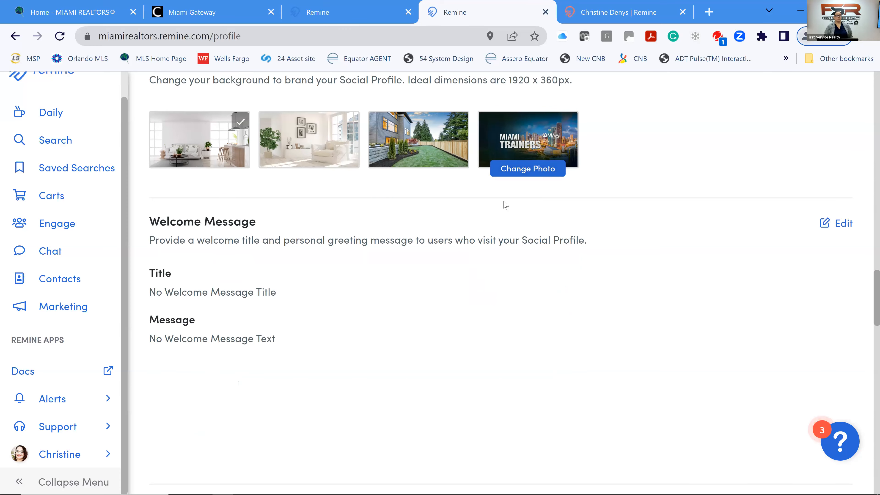
left_click(619, 14)
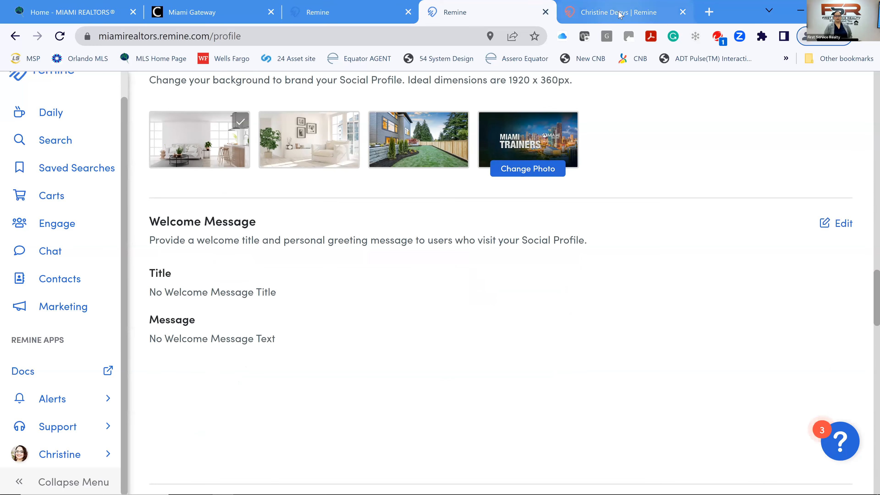
scroll(369, 170, "down", 8)
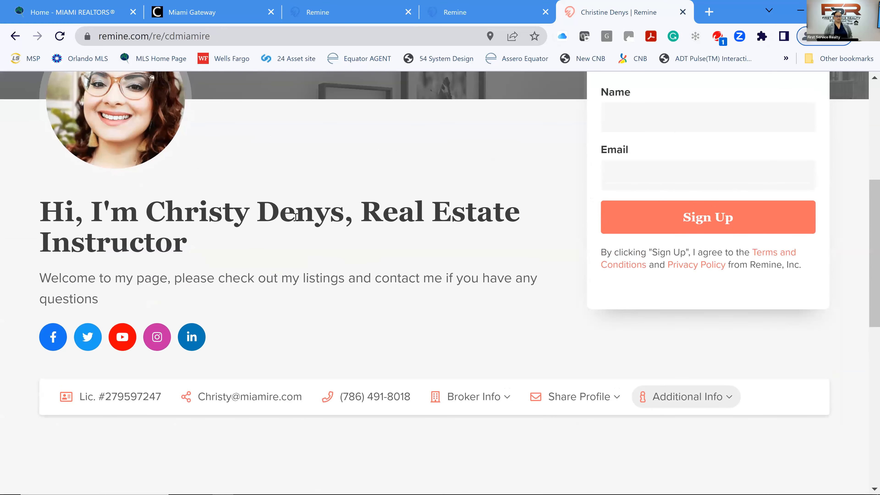
left_click(513, 16)
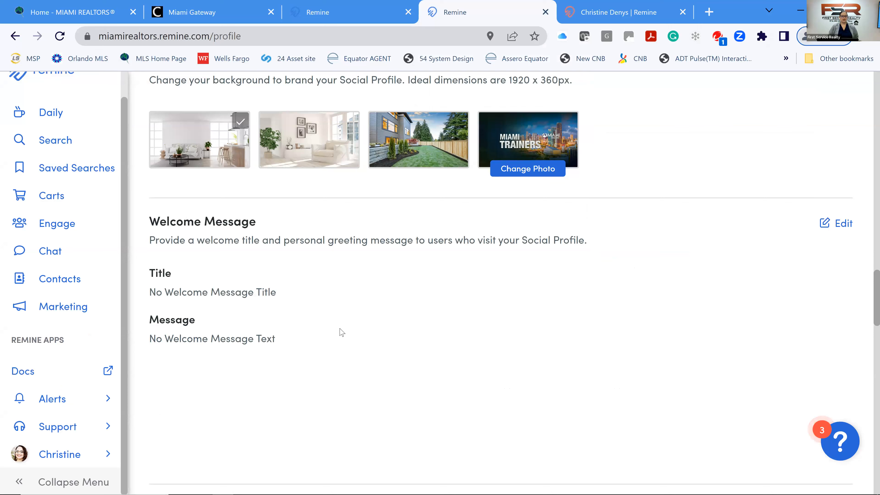
scroll(367, 309, "down", 5)
scroll(401, 291, "down", 5)
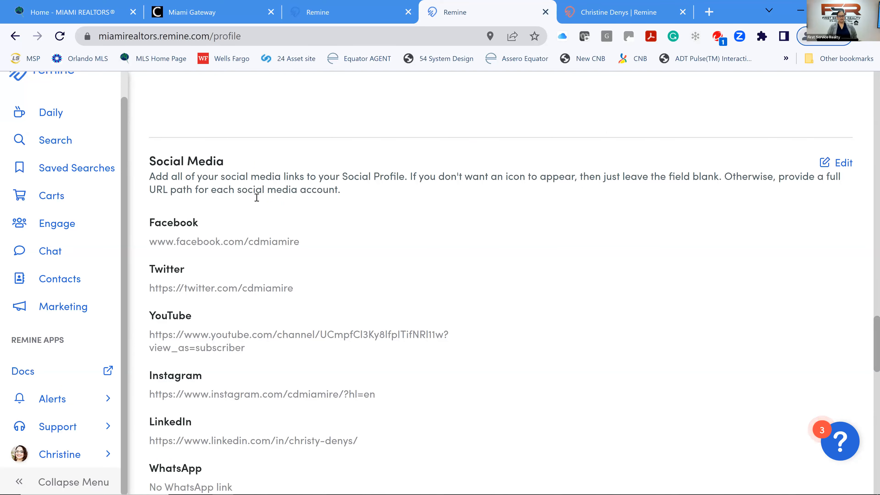
scroll(255, 220, "down", 8)
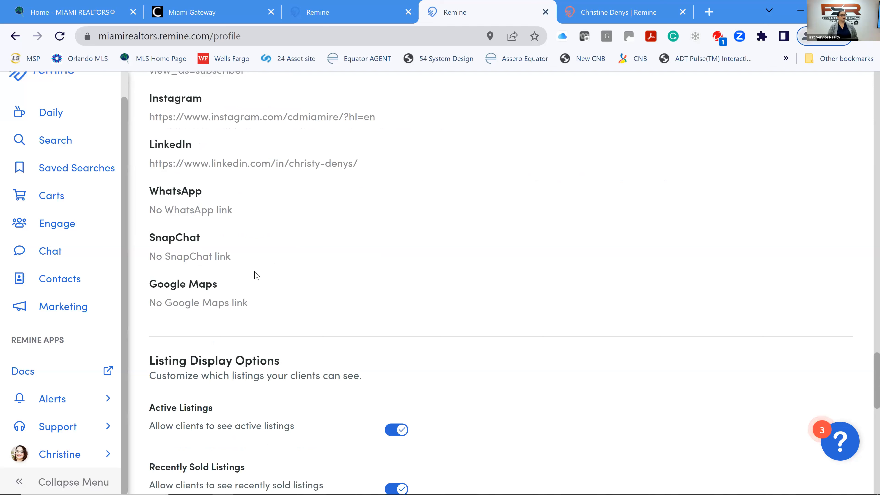
scroll(273, 266, "up", 2)
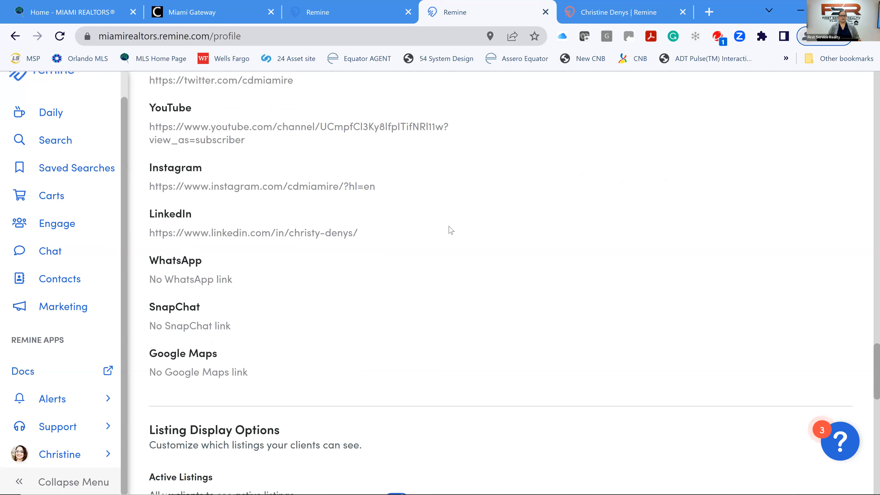
scroll(453, 231, "up", 2)
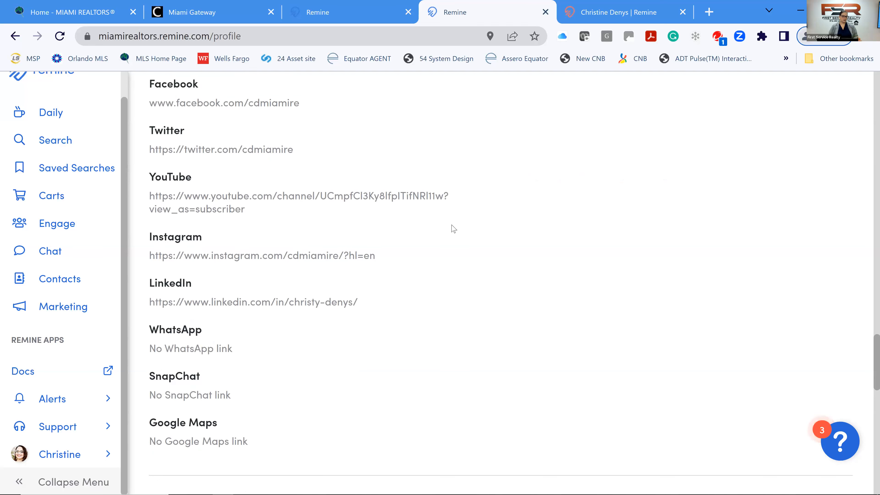
In a new tab, load google.com and search for the agent's full name.
left_click(708, 11)
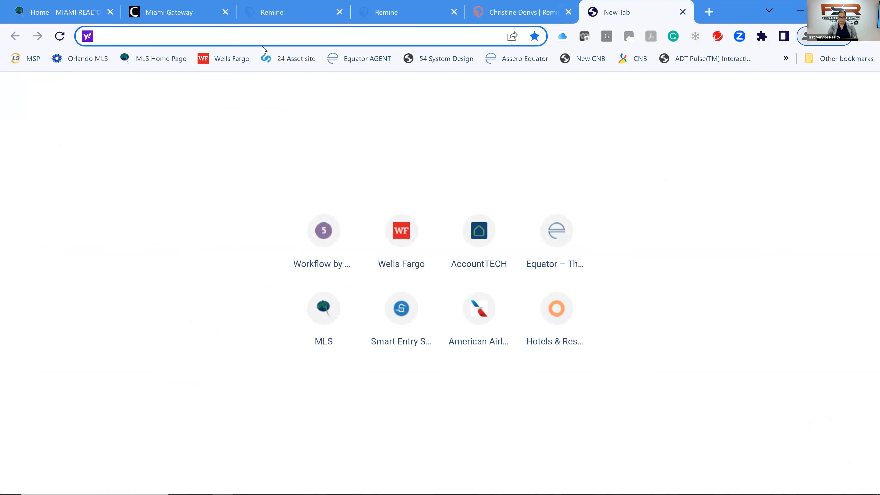
type("googl")
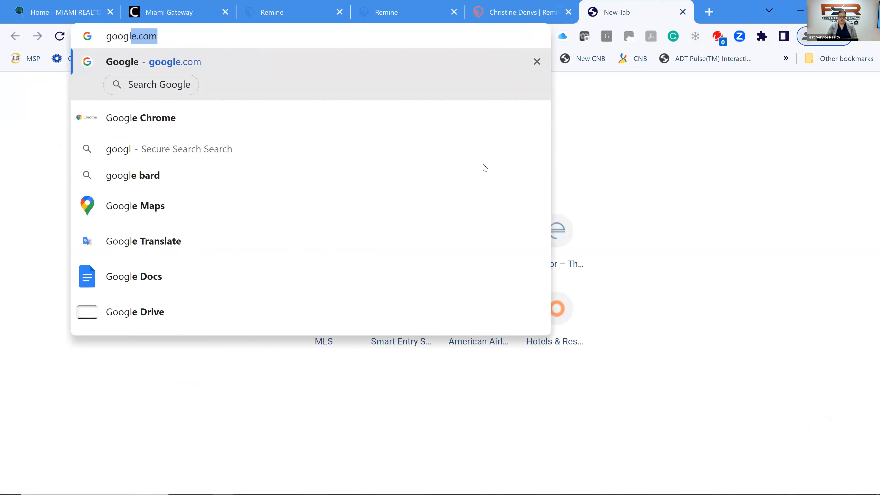
key("Return")
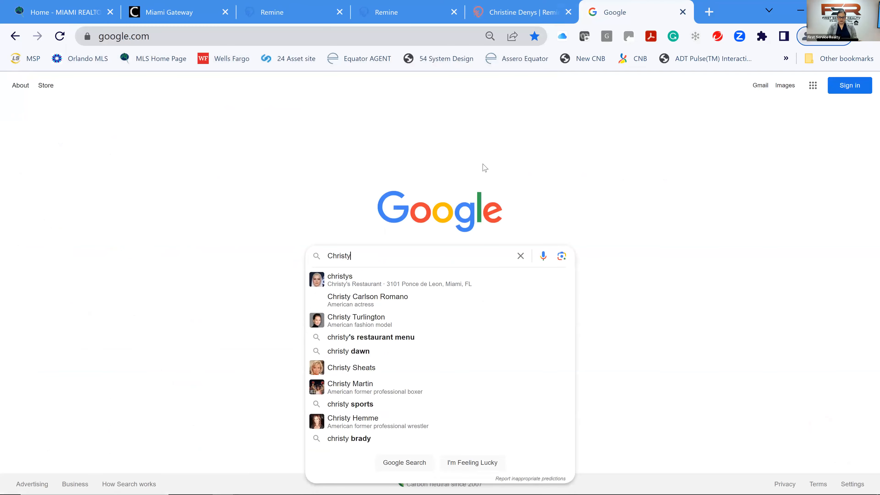
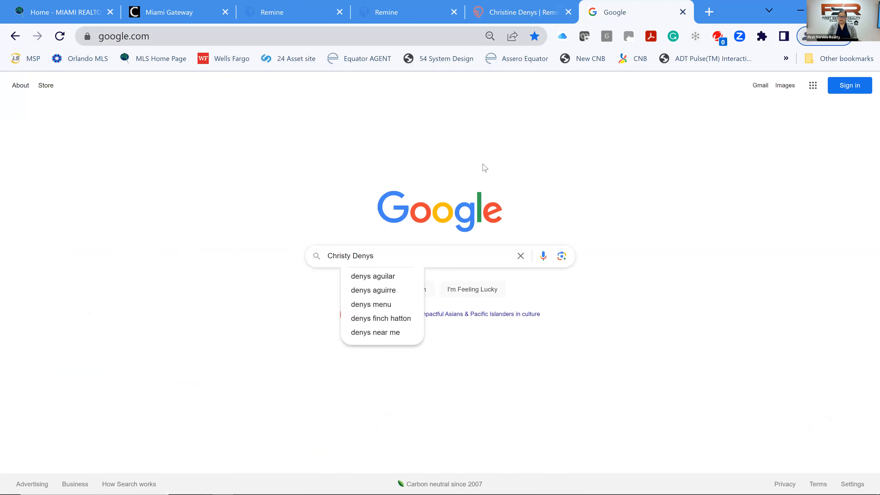
key("Return")
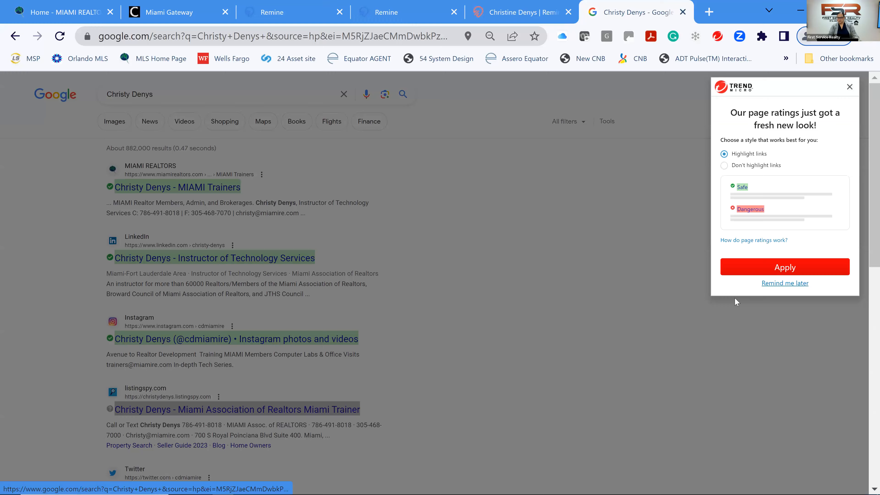
Open the agent's Instagram profile from the results and copy its web address.
left_click(734, 297)
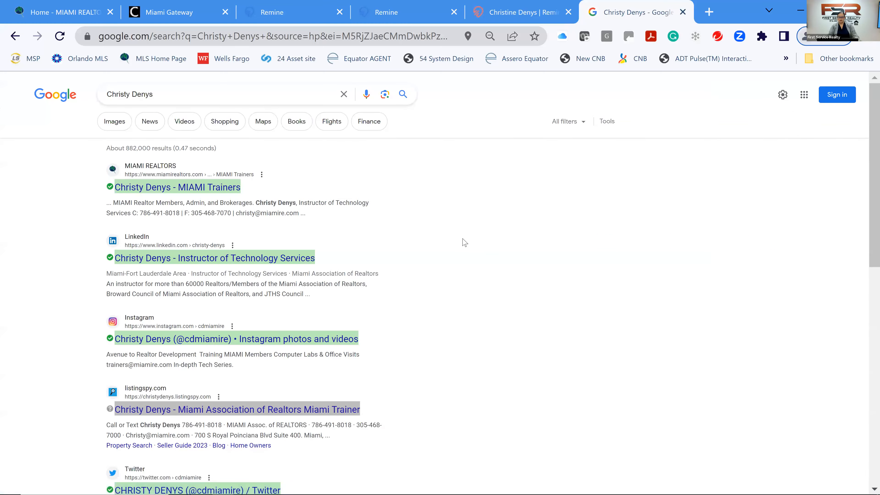
scroll(464, 242, "down", 2)
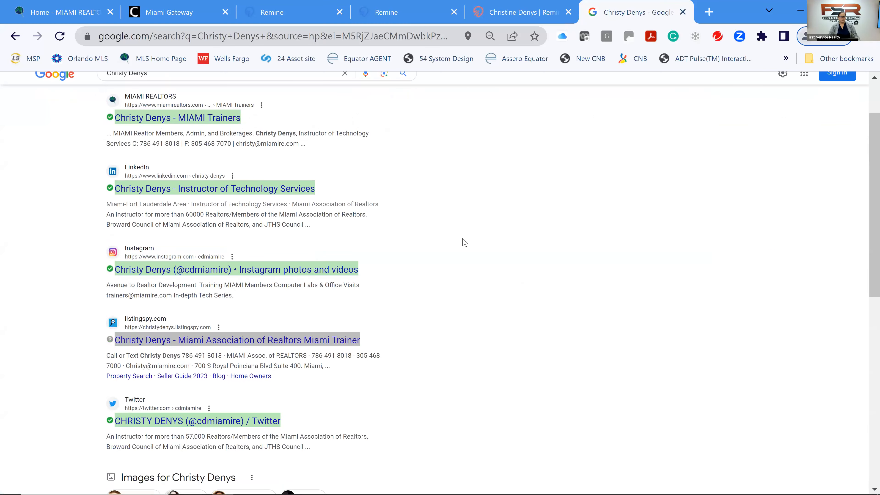
scroll(464, 242, "up", 2)
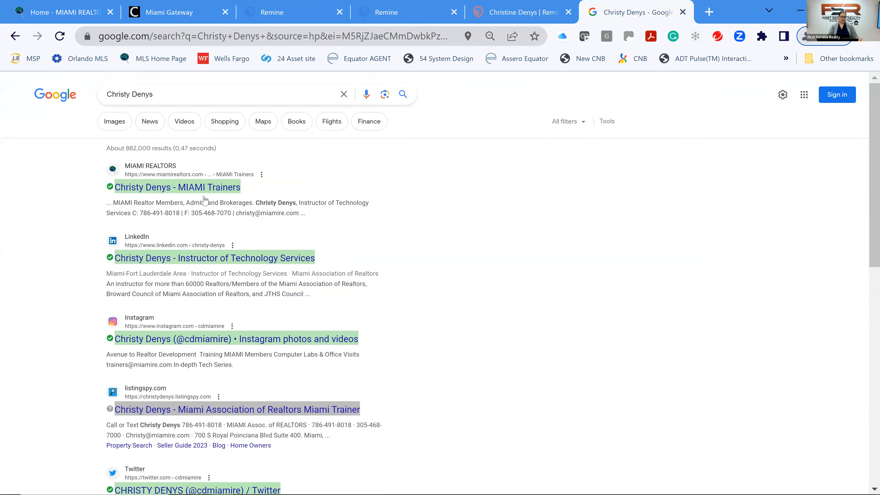
scroll(204, 199, "down", 2)
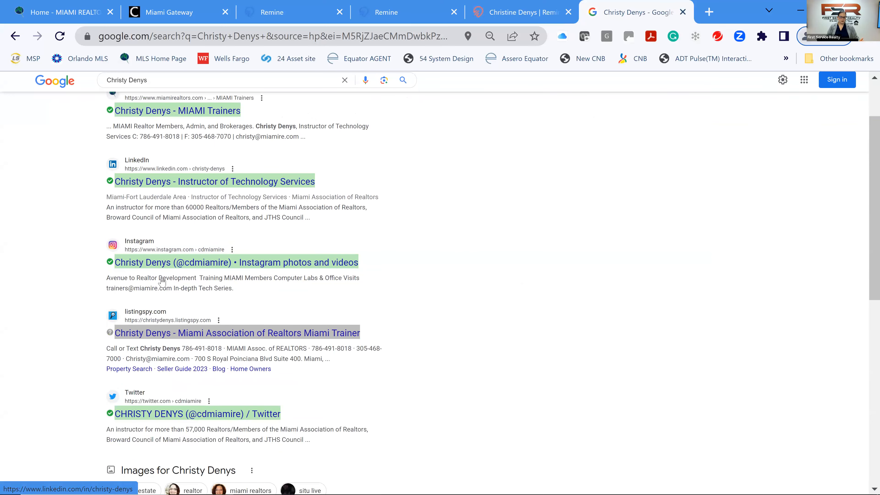
scroll(159, 249, "down", 3)
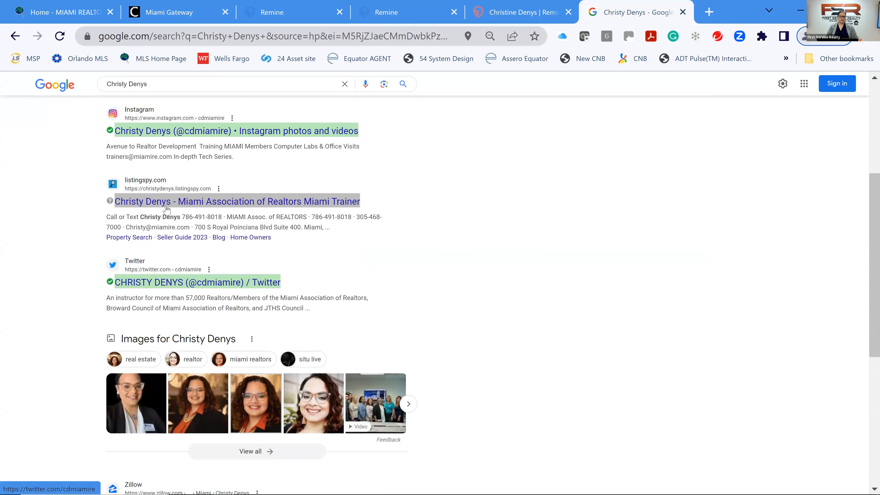
scroll(222, 208, "up", 2)
left_click(222, 207)
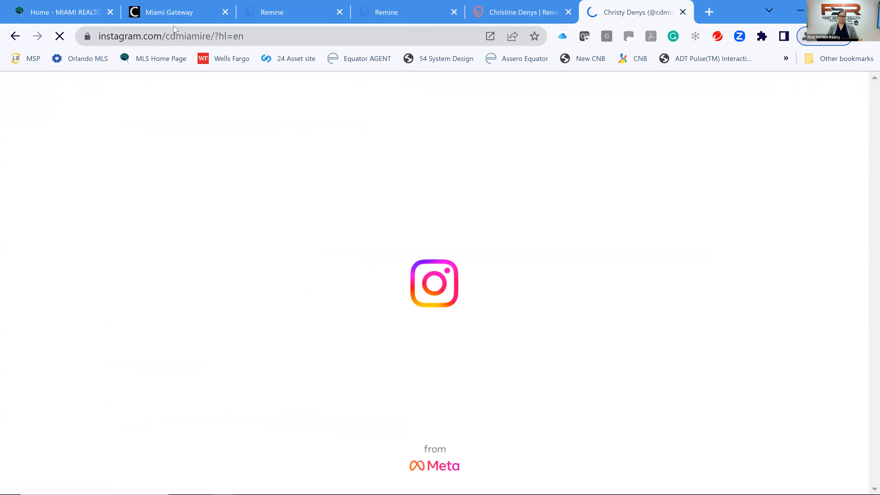
left_click(177, 35)
right_click(178, 36)
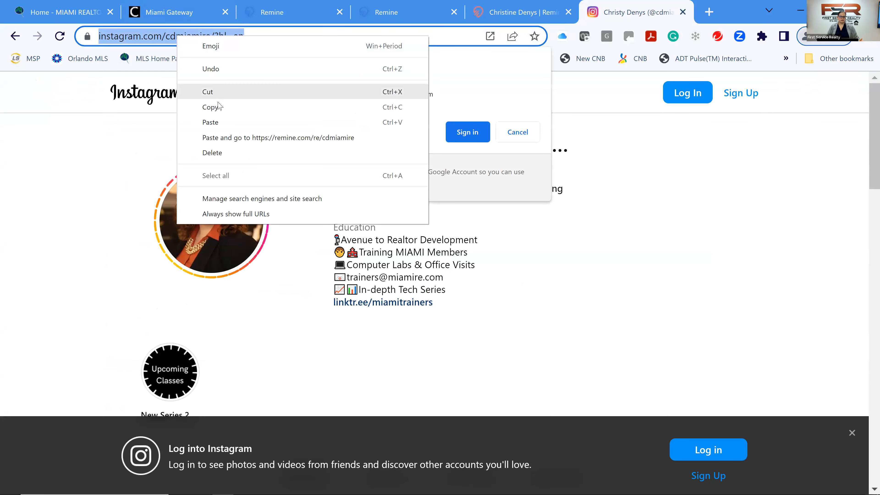
left_click(210, 107)
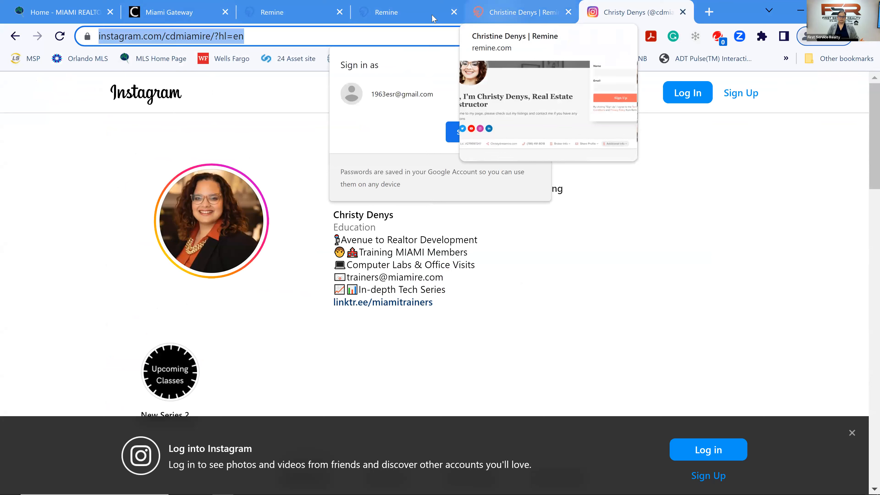
Edit the Remine Social Media section and save the links, including the Instagram address.
left_click(395, 21)
scroll(852, 121, "up", 2)
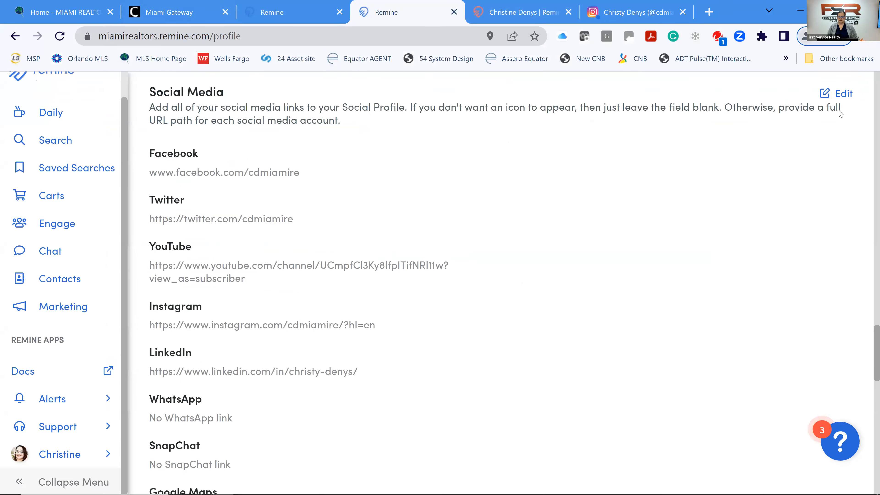
left_click(845, 97)
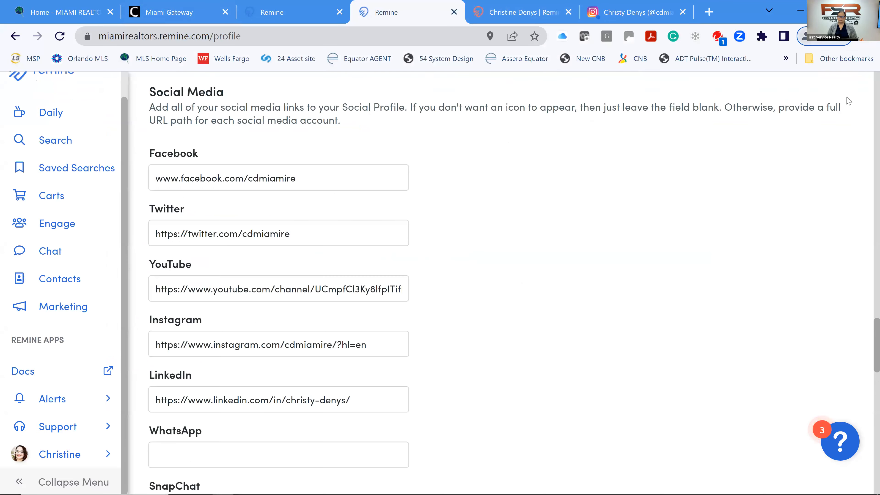
scroll(541, 182, "down", 2)
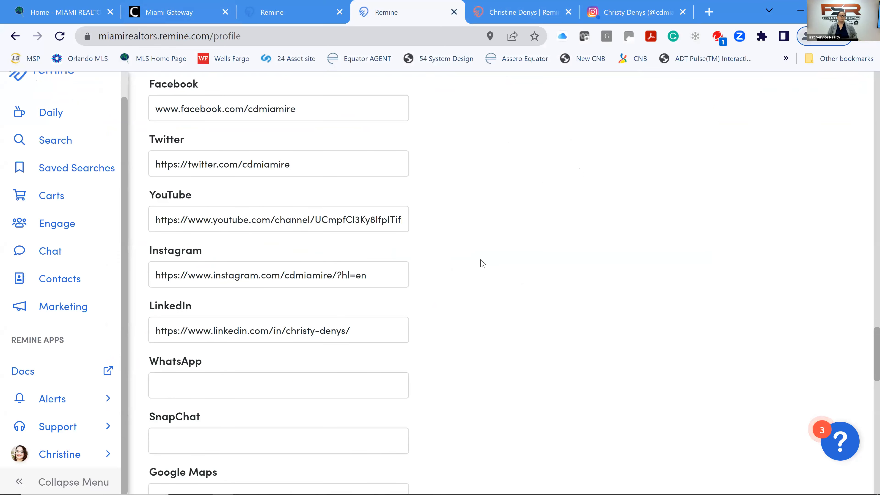
scroll(485, 262, "up", 2)
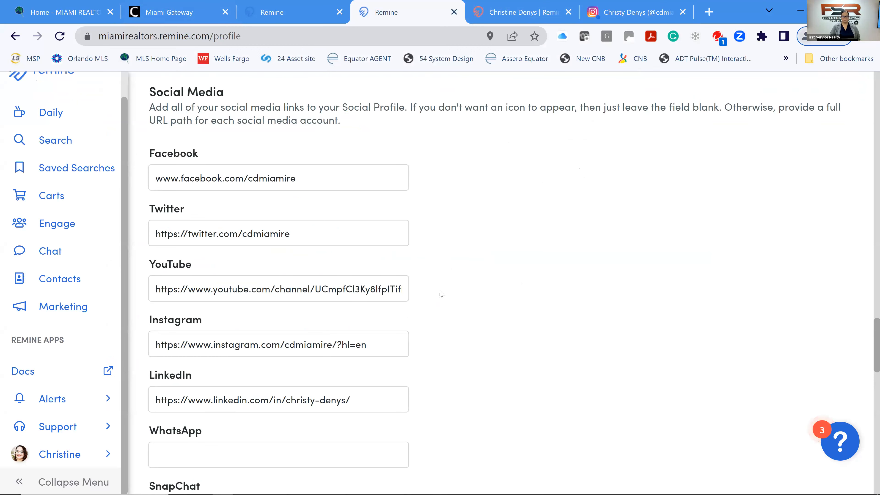
scroll(440, 294, "down", 8)
left_click(390, 333)
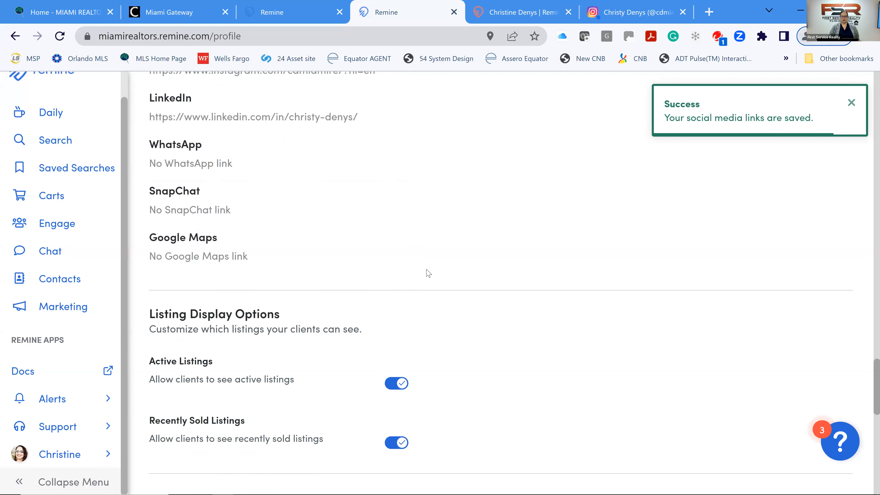
scroll(429, 257, "down", 4)
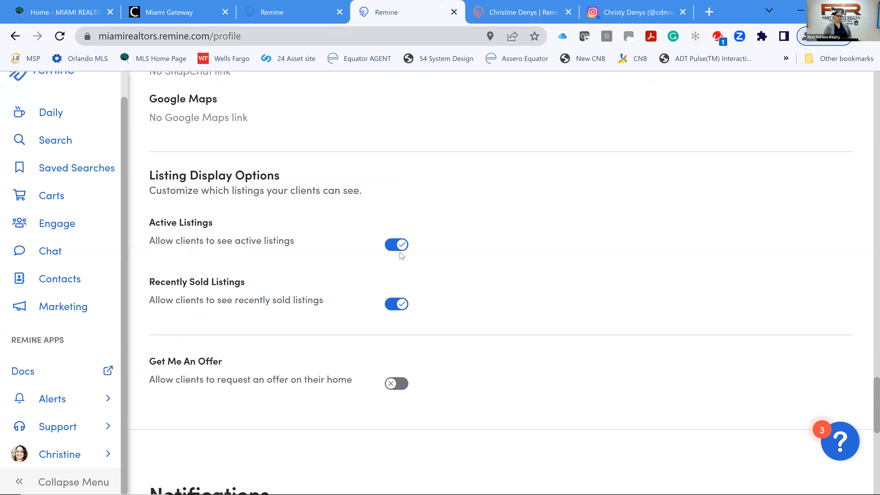
Toggle Active Listings off and back on so clients still see active listings.
left_click(399, 245)
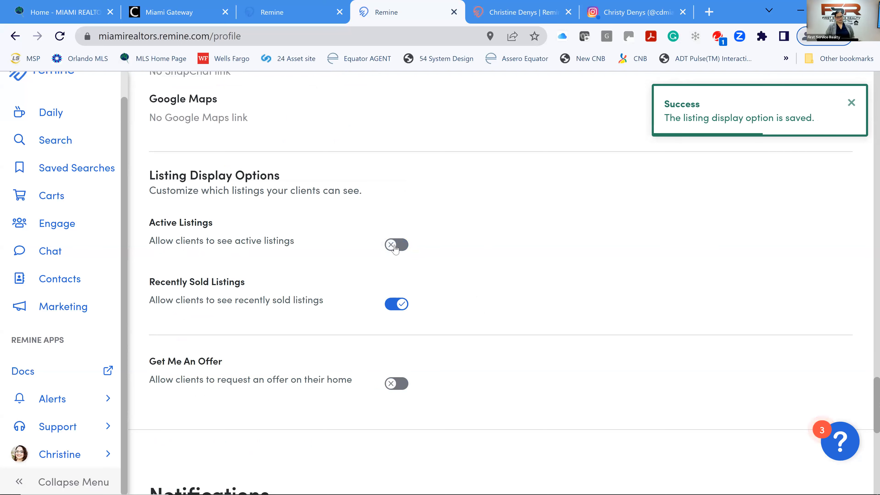
left_click(389, 246)
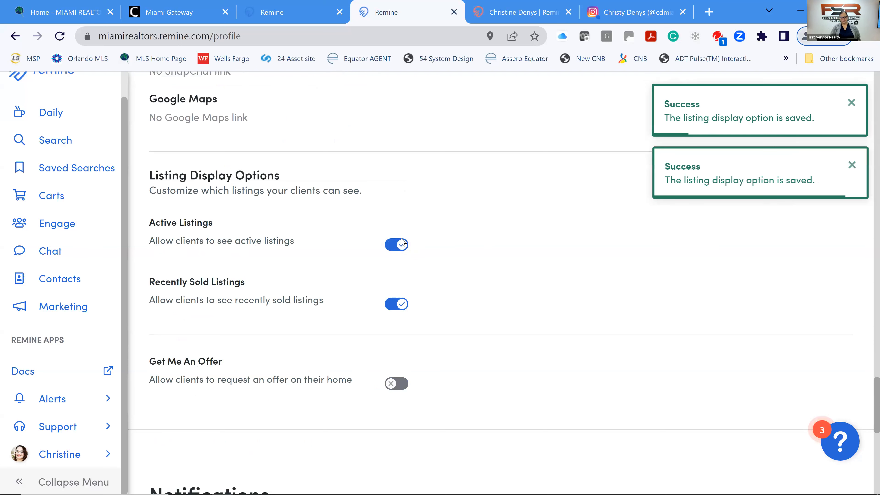
scroll(409, 244, "down", 2)
scroll(407, 240, "down", 4)
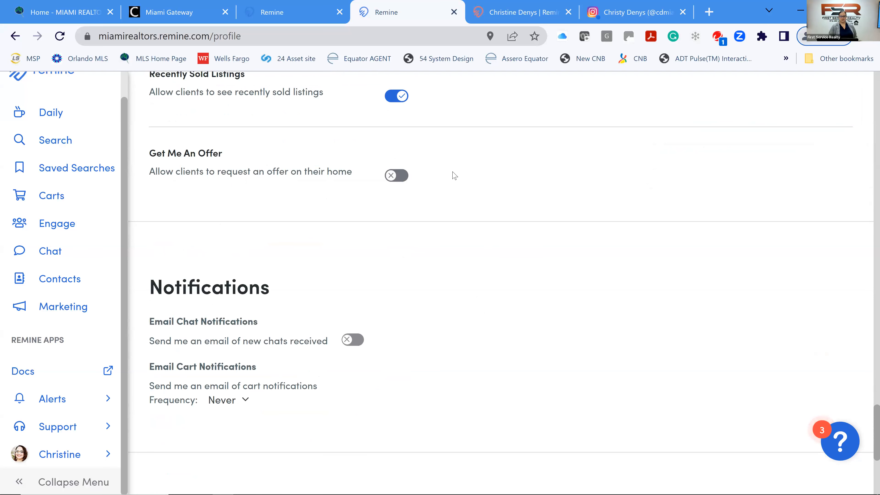
scroll(465, 188, "down", 4)
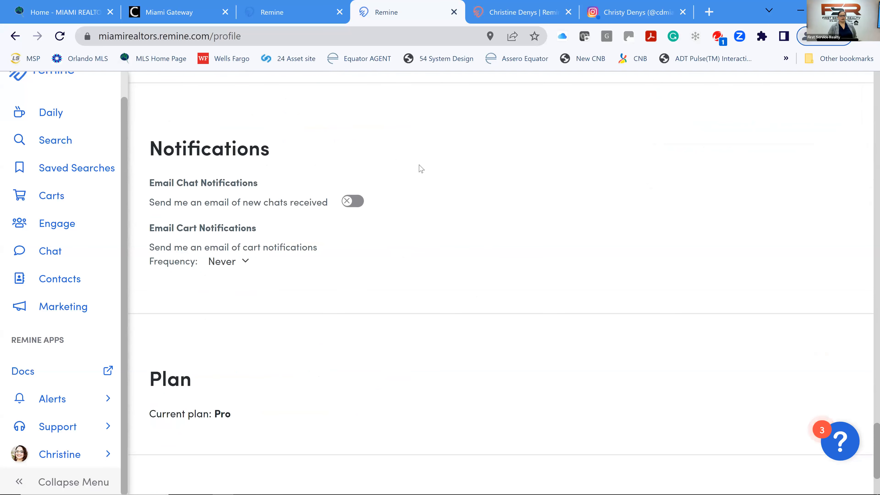
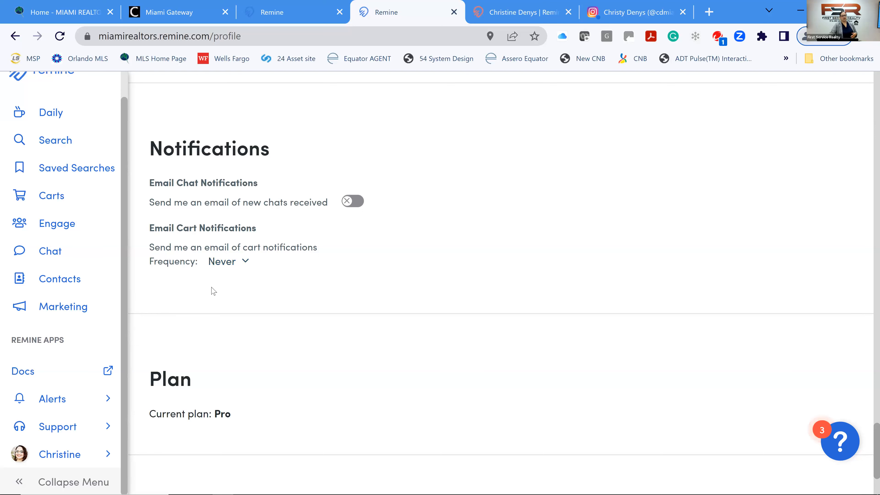
Leave cart email notifications at Never and text the mobile app login link to your phone number.
left_click(238, 265)
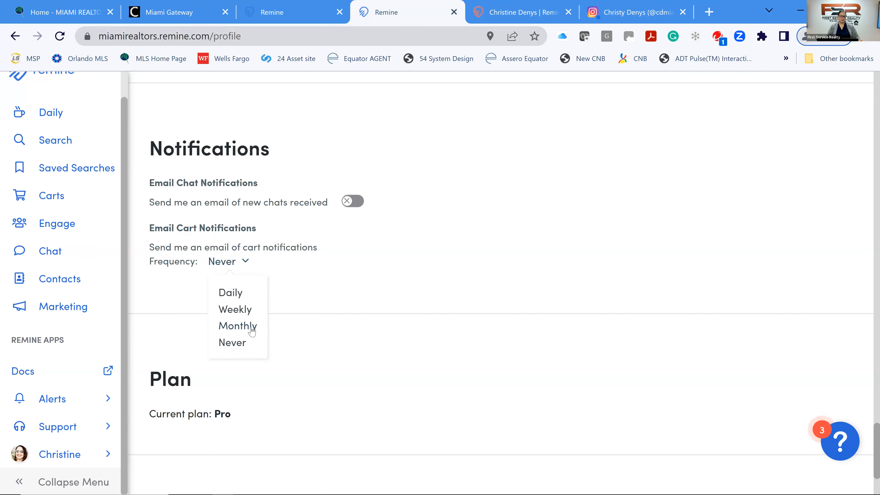
left_click(335, 287)
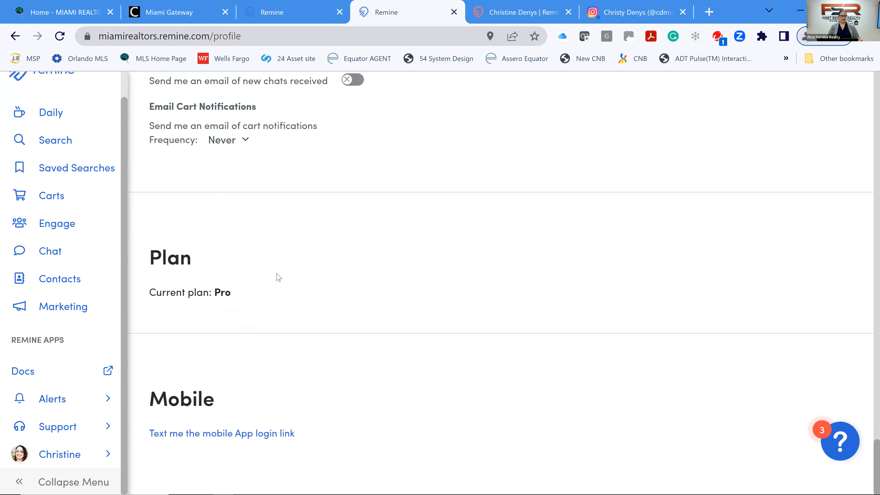
left_click(176, 437)
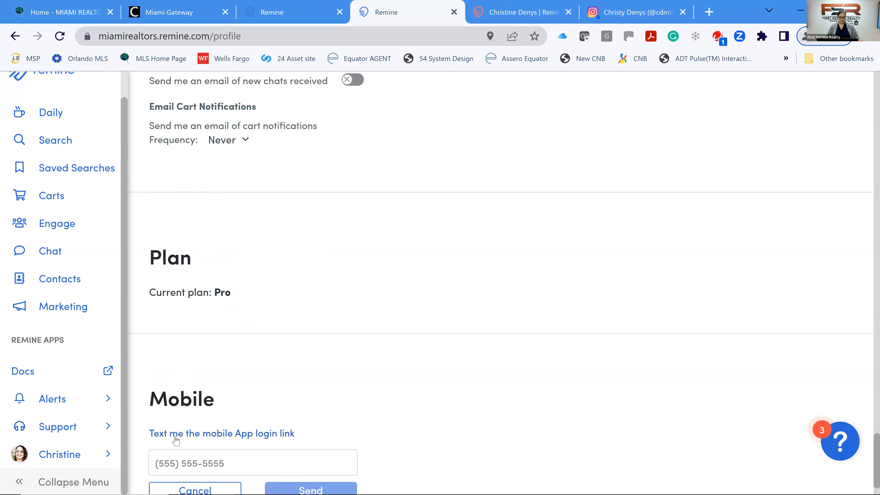
scroll(235, 386, "down", 2)
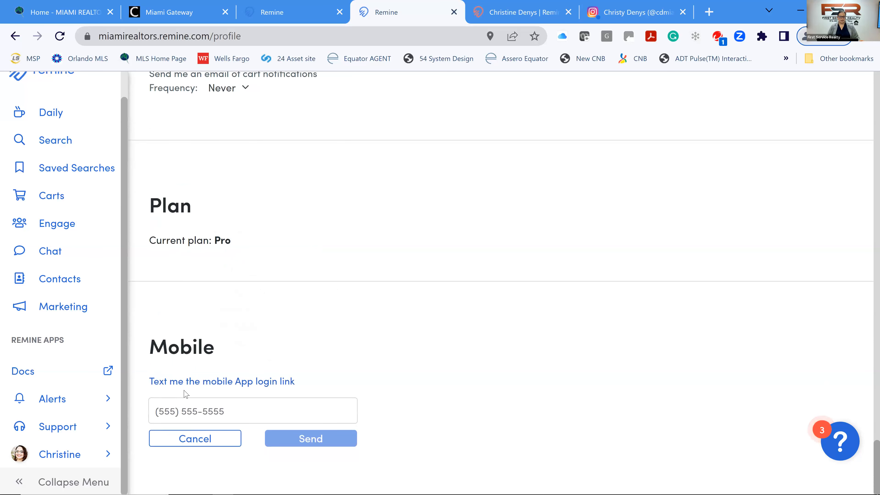
left_click(211, 412)
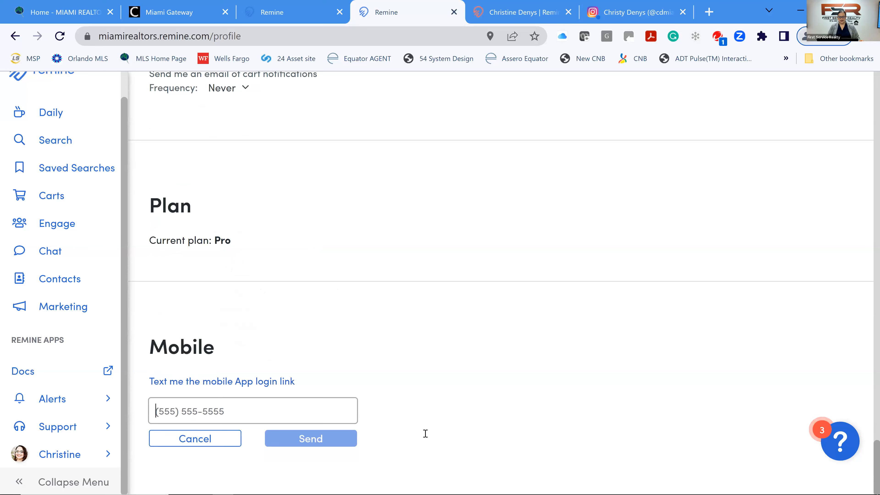
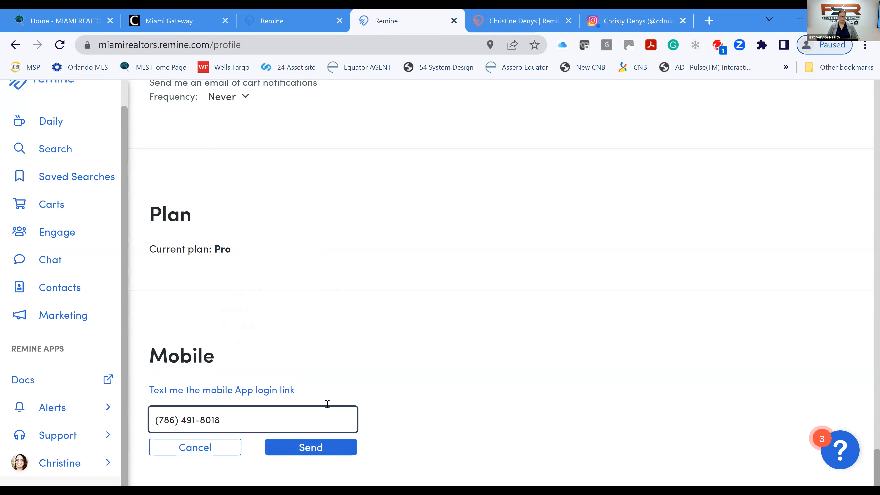
key("Return")
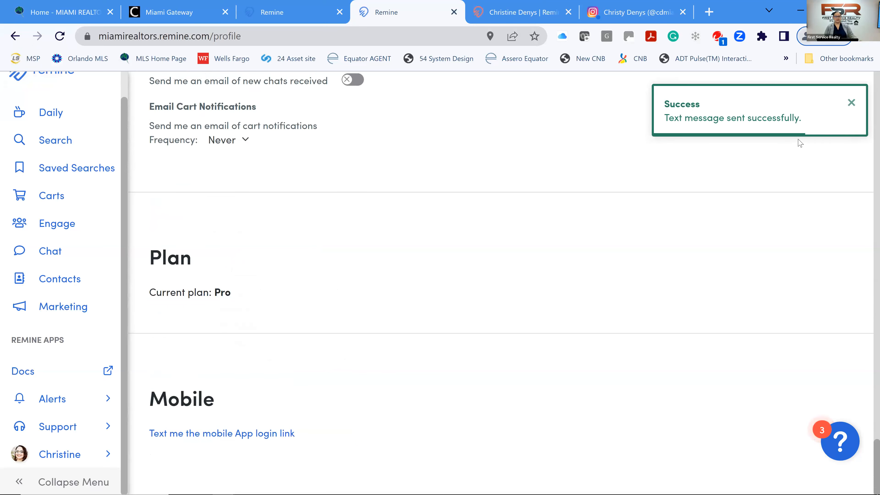
scroll(421, 253, "up", 2)
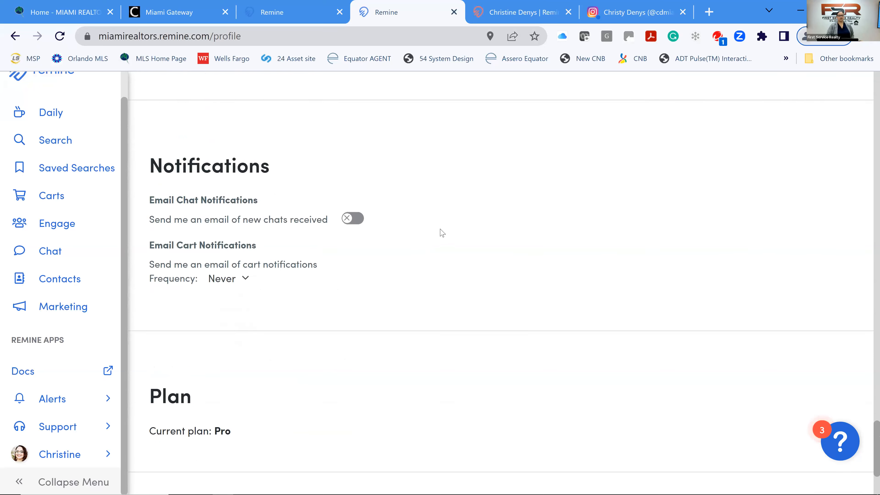
scroll(440, 232, "up", 4)
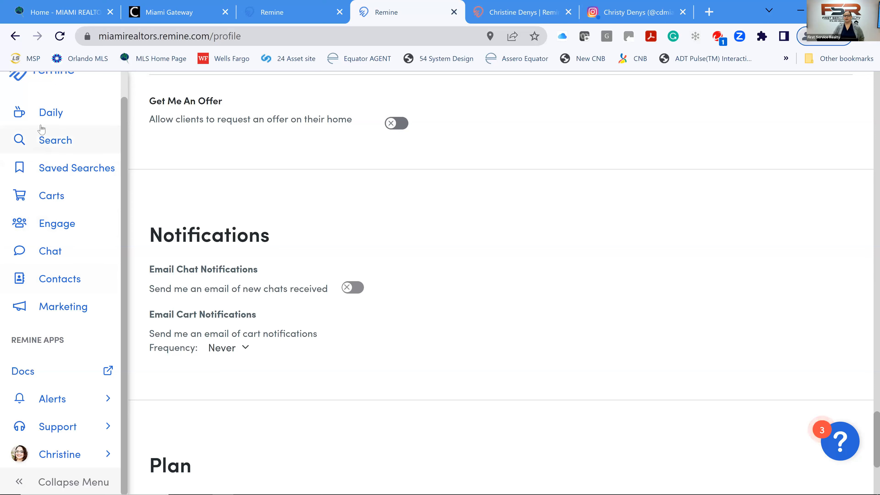
Open the Miami property search map, toggling the Layers panel and previewing the Add Filter list.
left_click(60, 147)
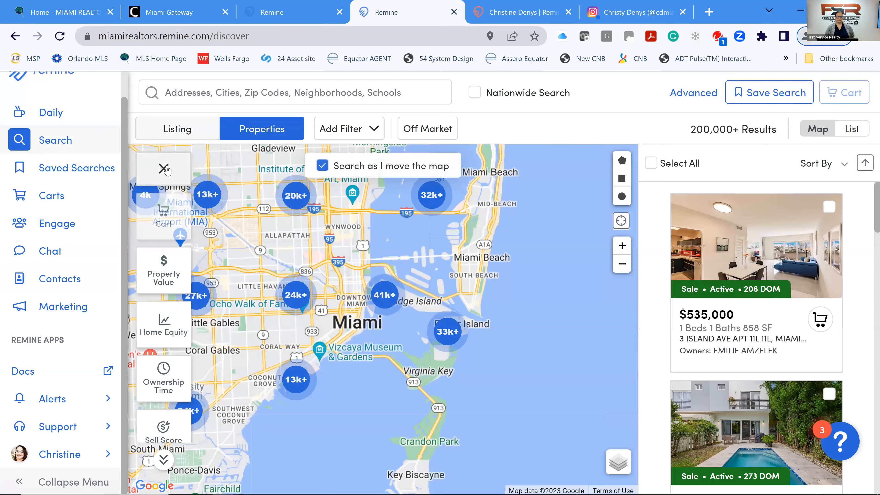
left_click(164, 169)
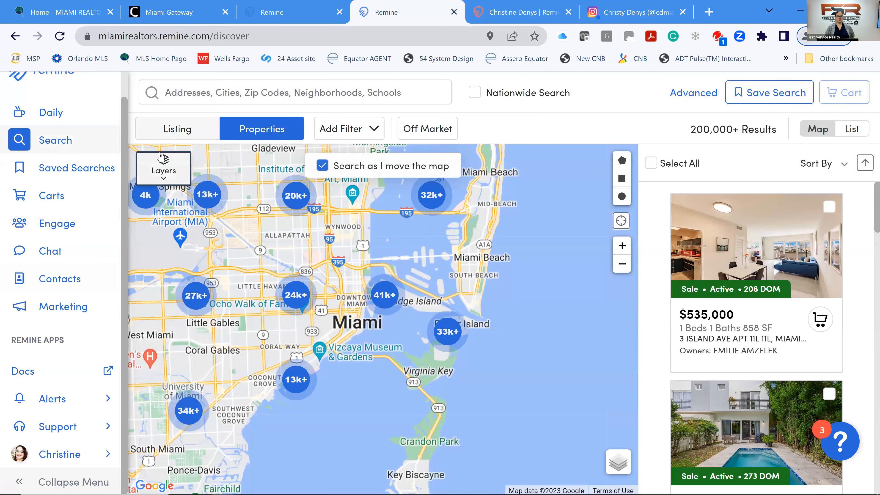
left_click(160, 156)
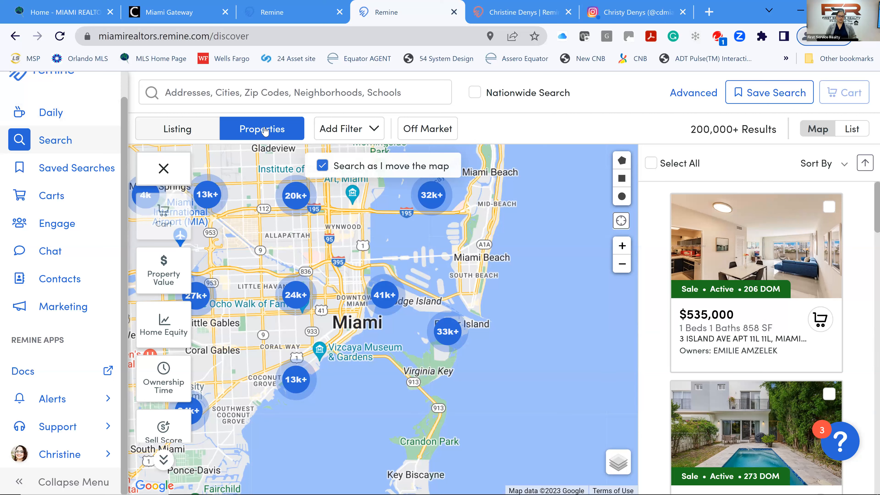
left_click(373, 134)
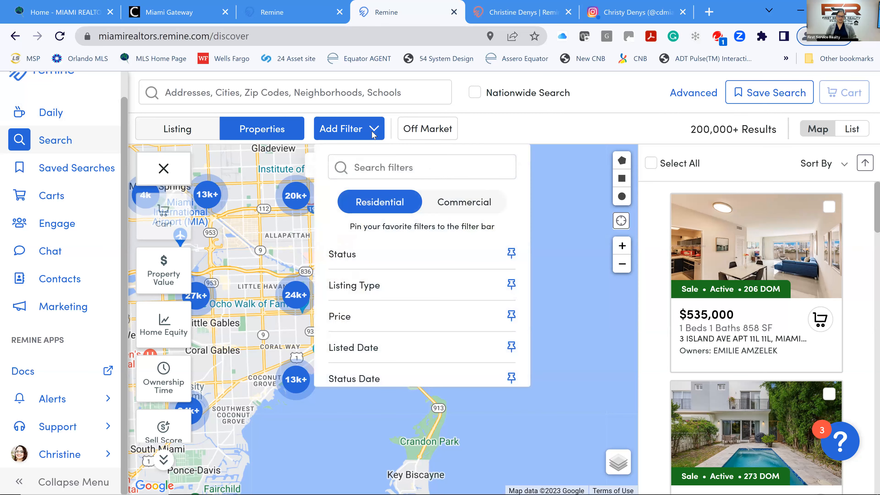
left_click(372, 135)
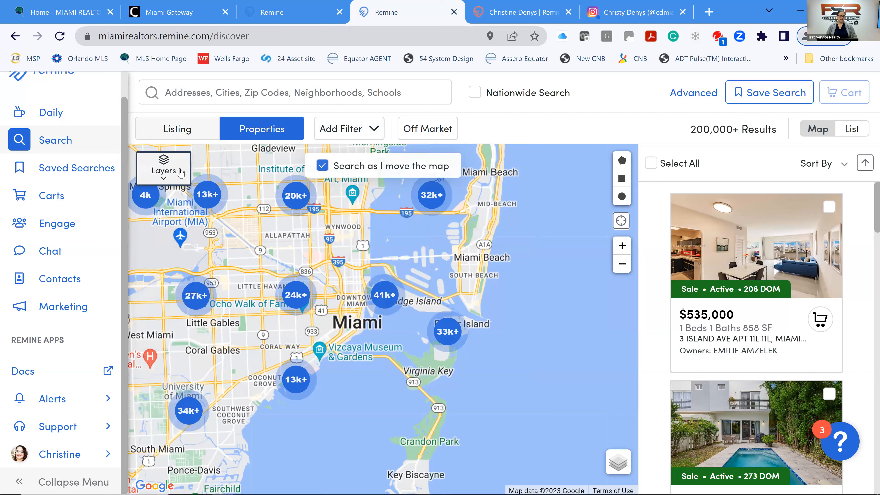
left_click(163, 170)
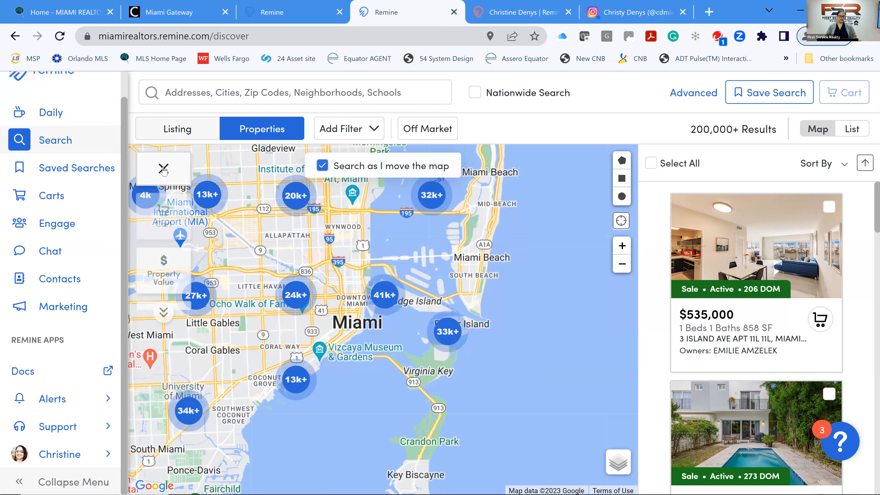
scroll(167, 236, "down", 3)
scroll(167, 237, "up", 3)
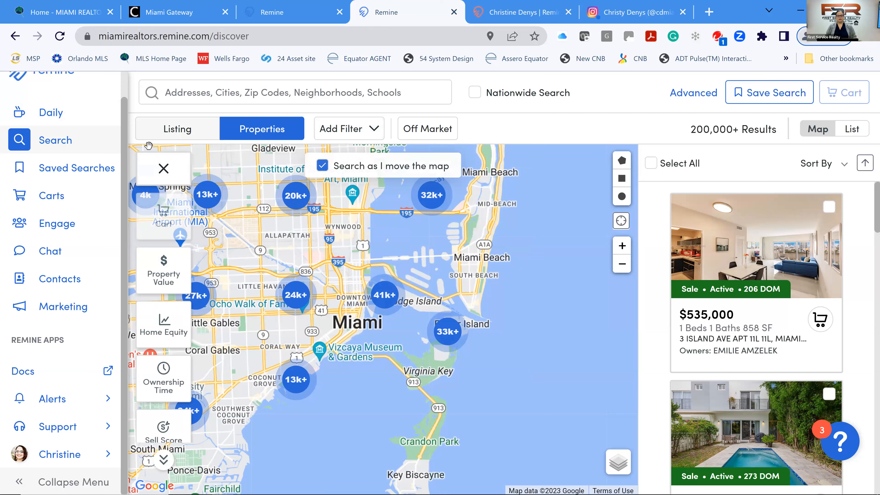
Pin Off Market to the filter bar and set it to Off-Market properties only.
left_click(371, 131)
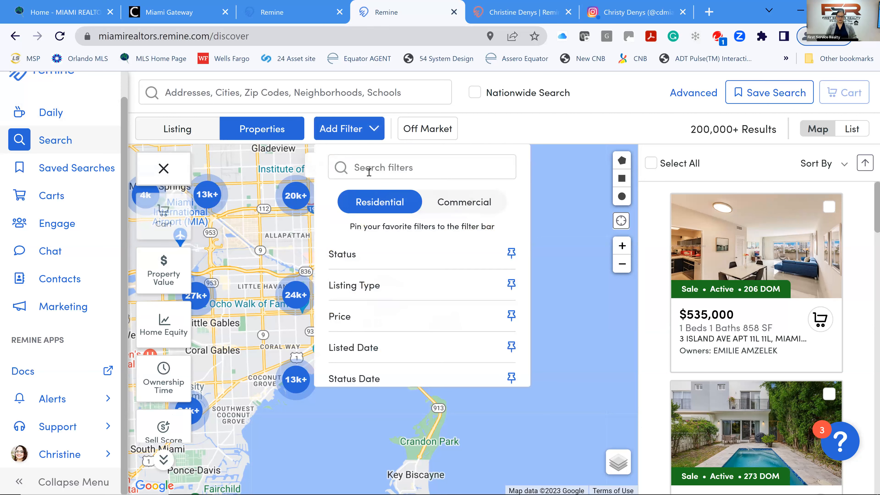
scroll(373, 288, "down", 2)
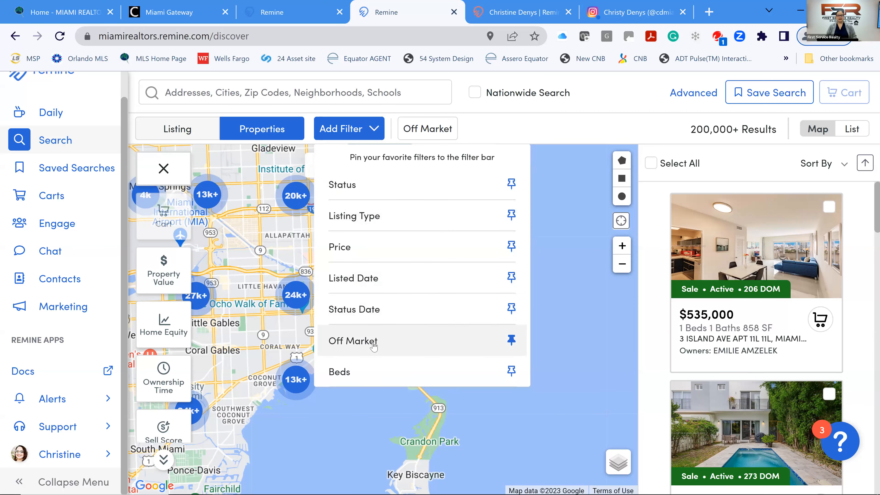
left_click(511, 340)
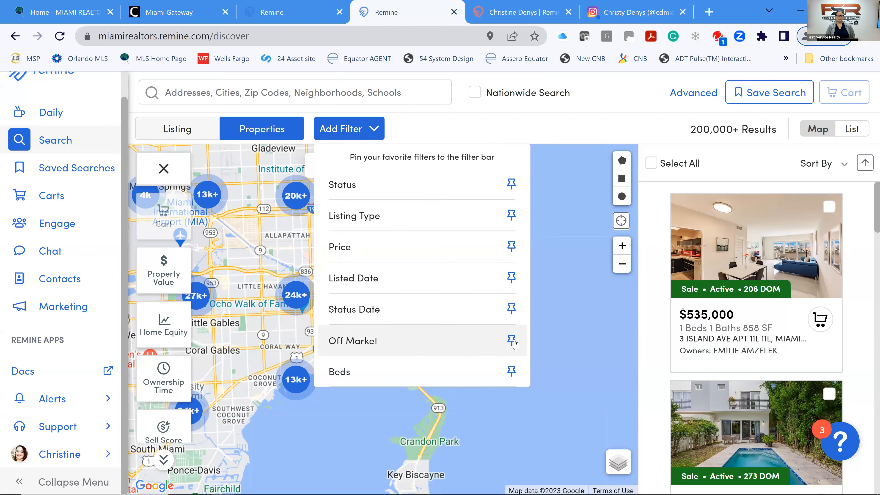
left_click(514, 341)
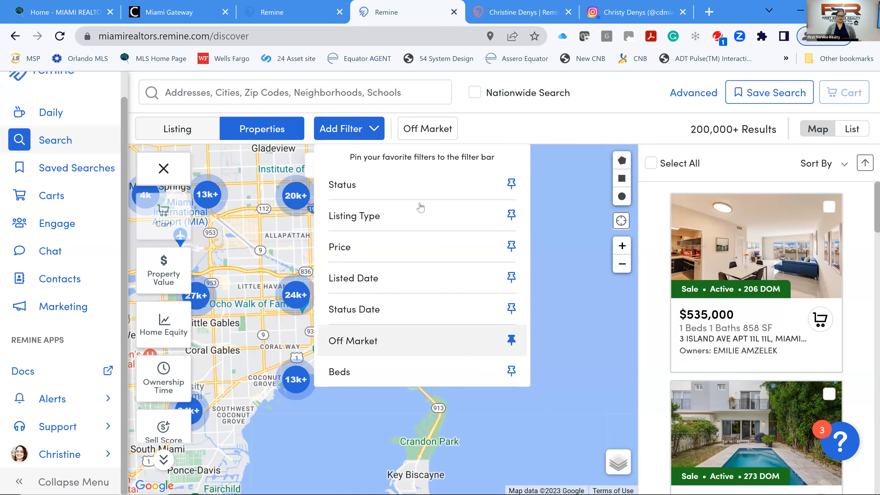
left_click(428, 134)
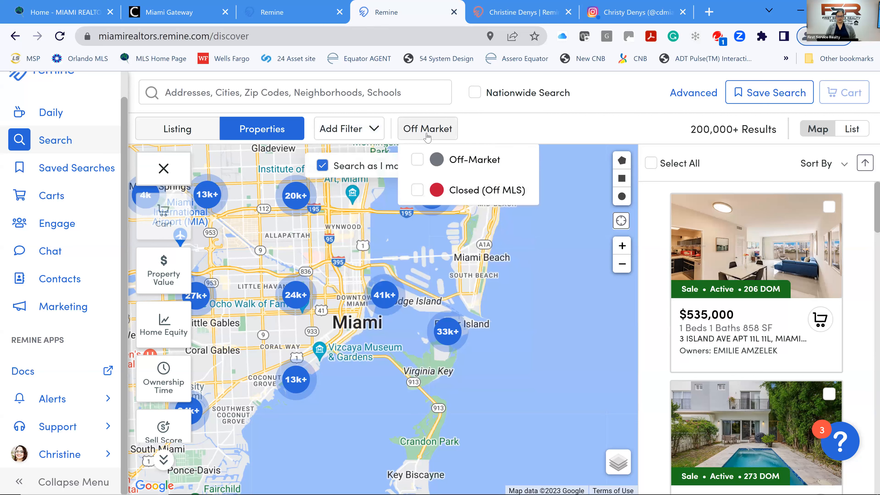
left_click(417, 160)
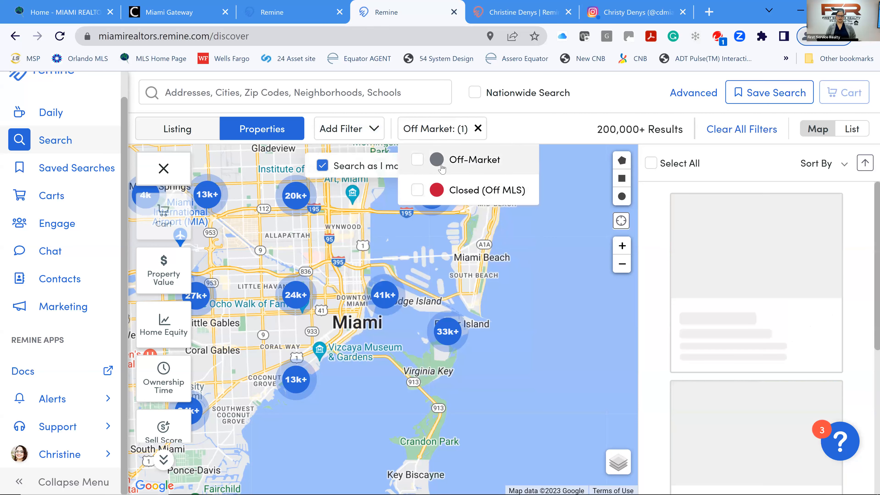
left_click(506, 129)
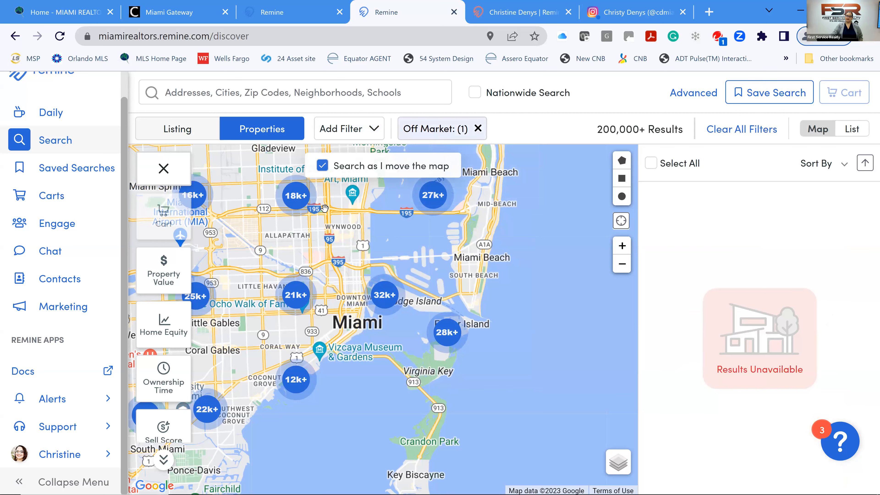
Open the location search and look through the APN/PIN, MLS number, agent and office search types.
left_click(194, 93)
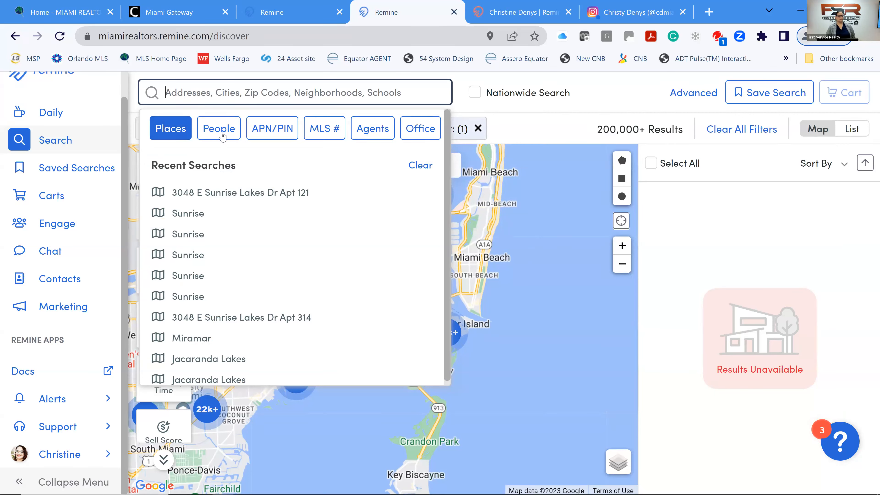
left_click(275, 134)
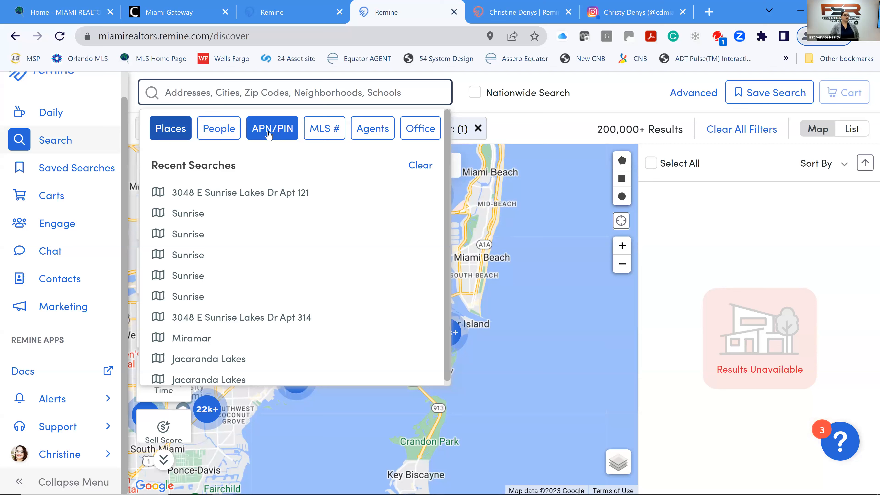
left_click(321, 126)
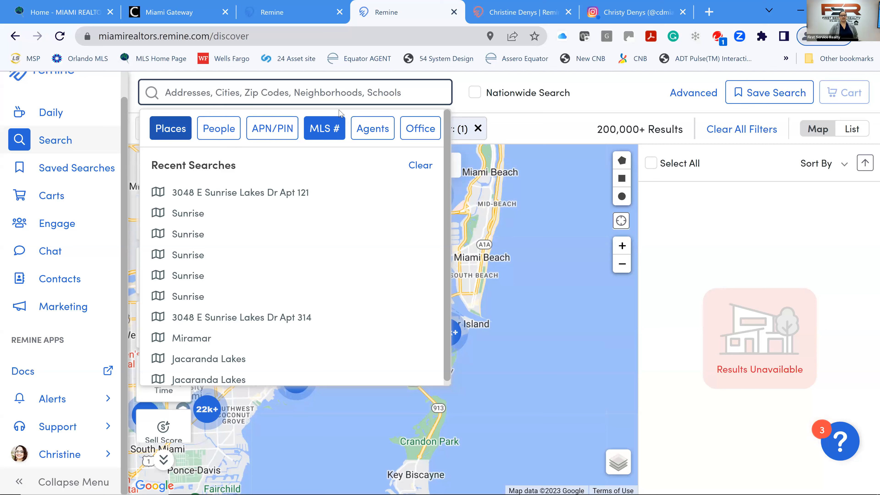
left_click(373, 129)
left_click(414, 132)
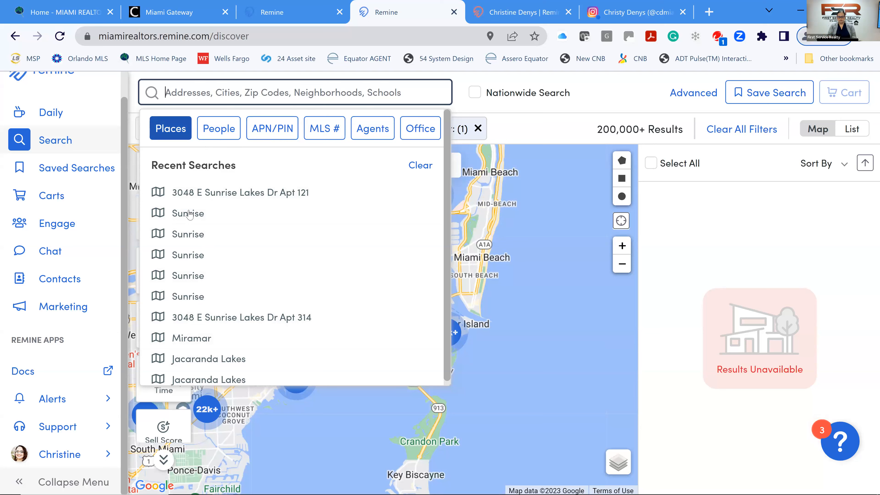
Search for Hialeah and scroll the suggestions back up to the Cities section.
type("M")
key("BackSpace")
type("Hialeah")
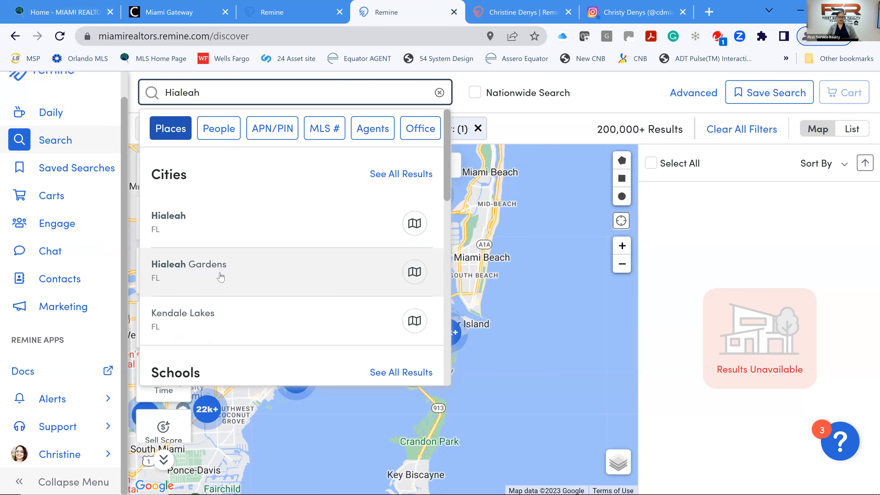
scroll(221, 276, "down", 4)
scroll(222, 274, "down", 2)
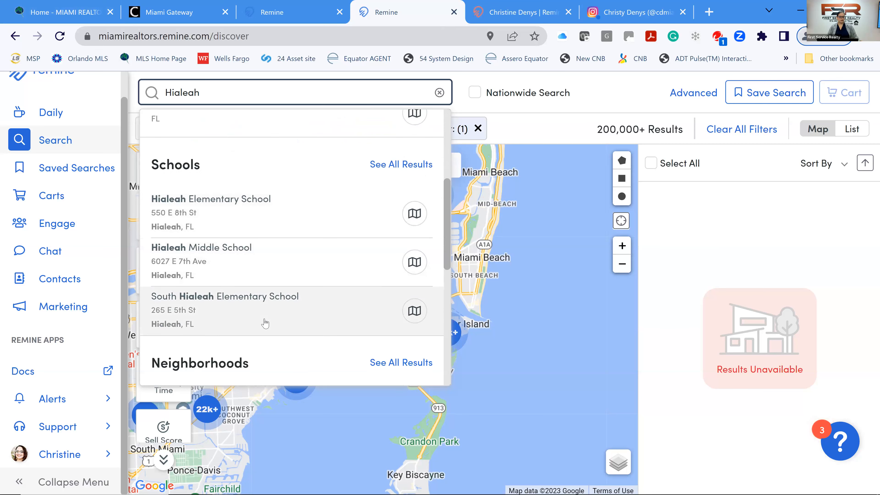
scroll(265, 323, "down", 6)
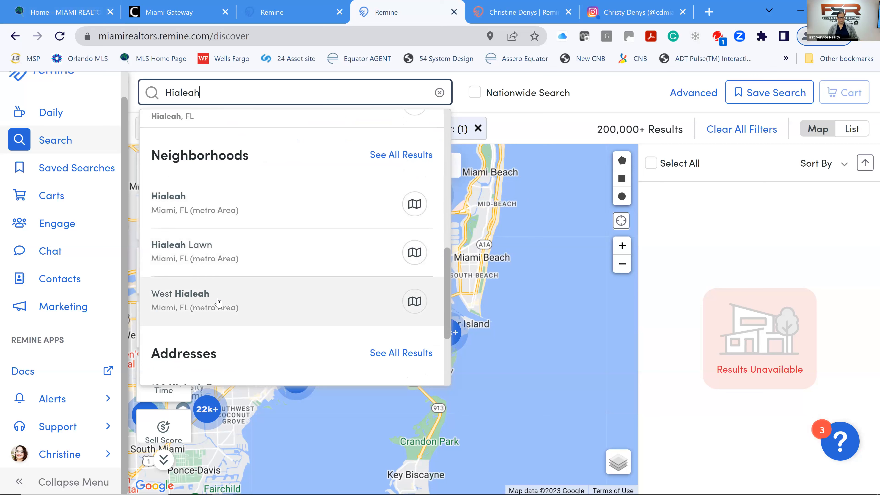
scroll(282, 291, "down", 4)
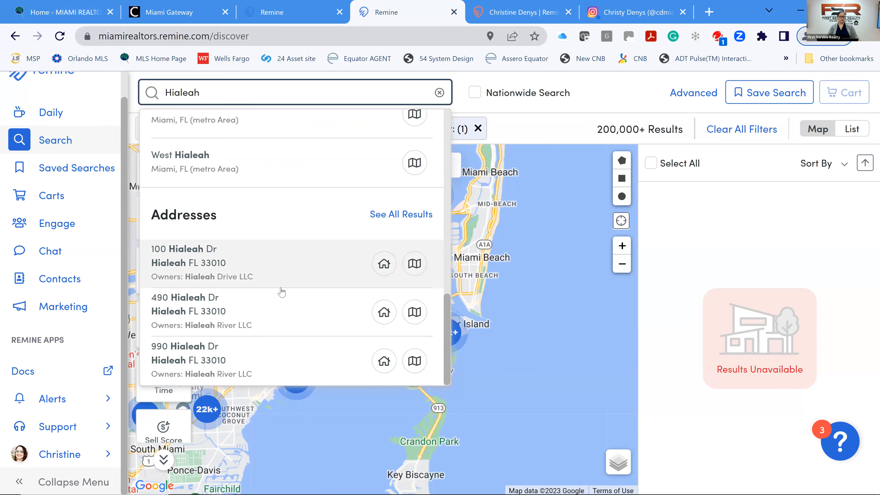
scroll(283, 292, "up", 10)
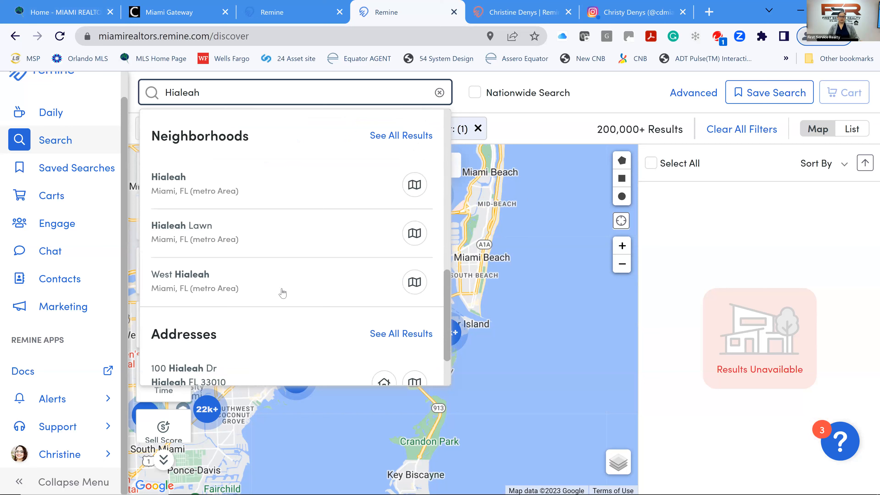
scroll(284, 293, "up", 1)
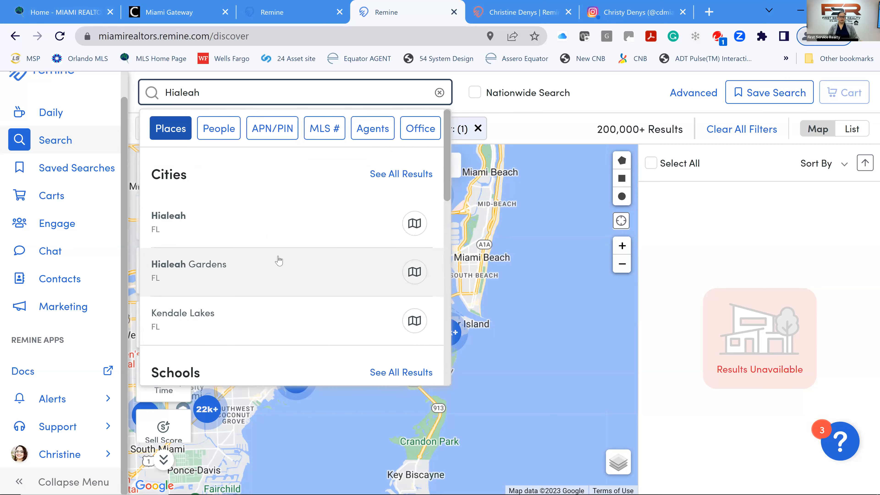
Filter the search to the city of Hialeah, hide the layers column, and zoom into its cluster.
left_click(414, 224)
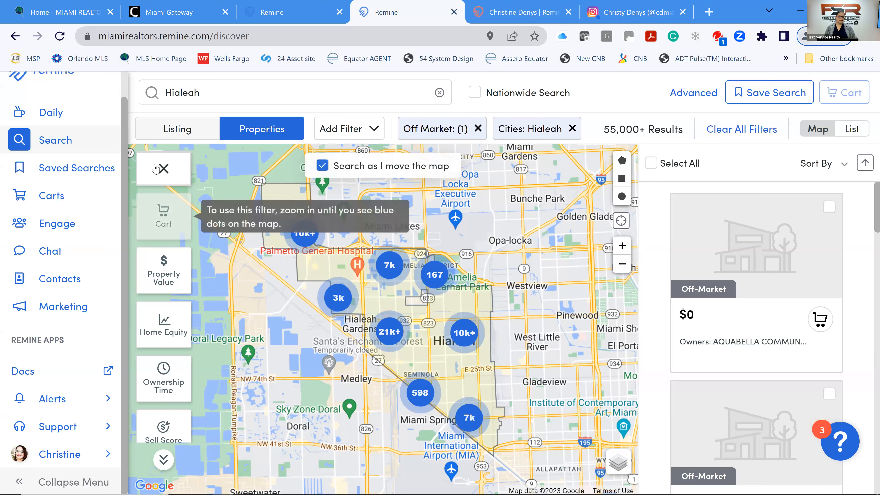
left_click(163, 169)
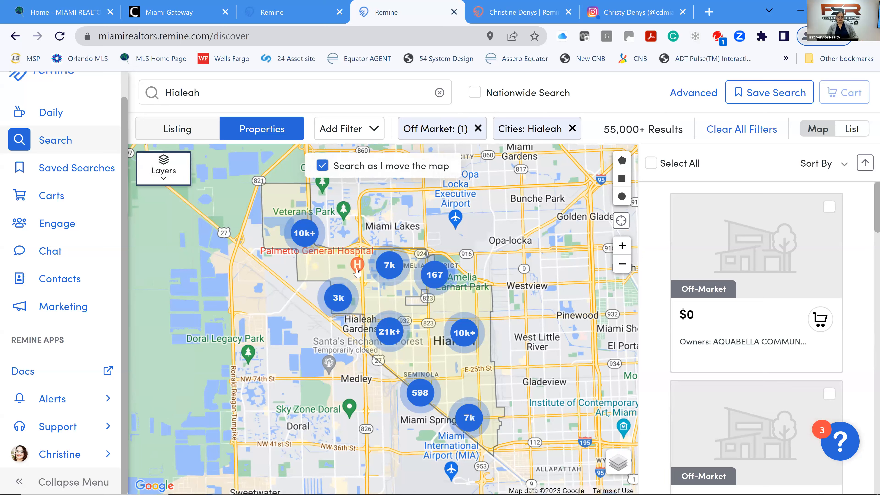
left_click(395, 336)
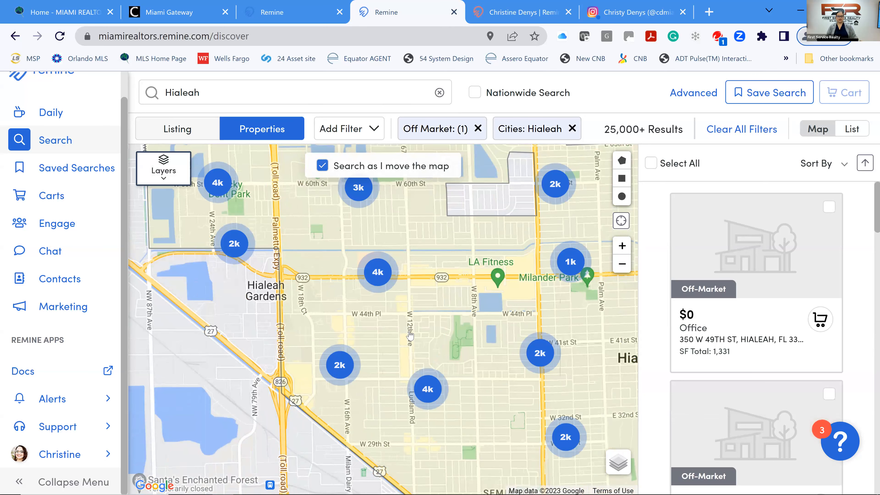
left_click_drag(386, 333, 305, 314)
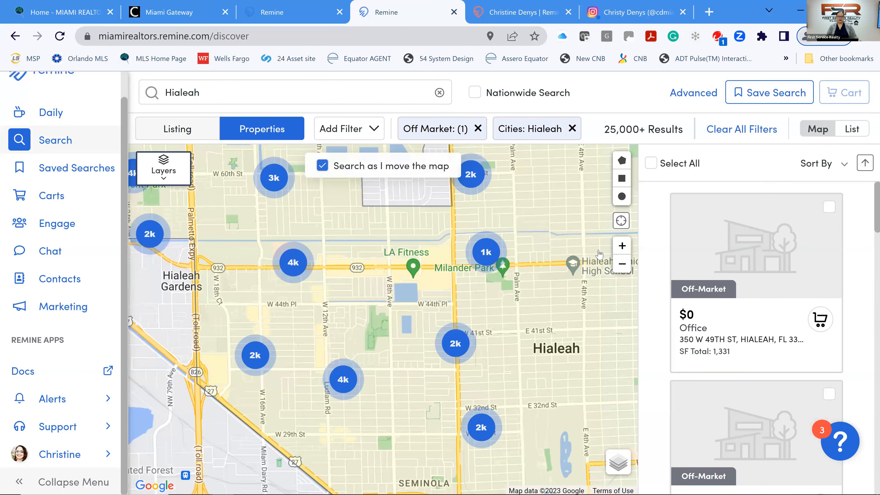
Zoom in around Goodlet Park down to individual parcels near W 42nd St.
left_click(622, 247)
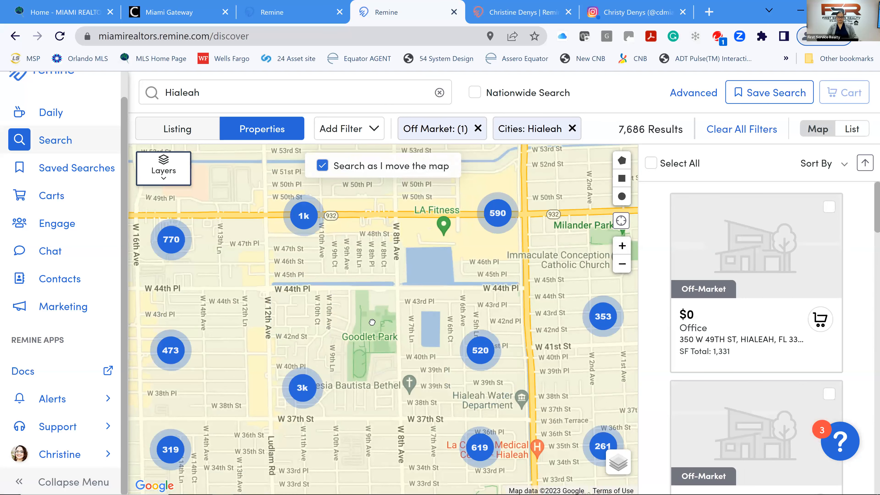
left_click_drag(427, 318, 482, 295)
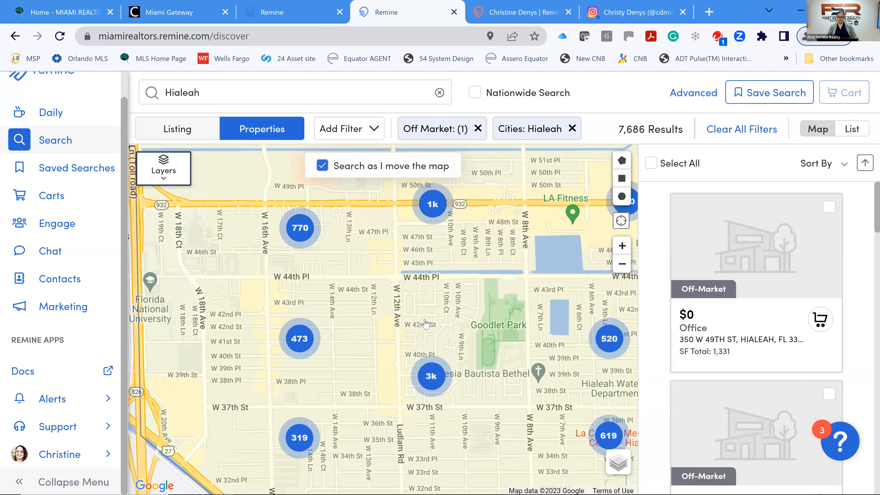
left_click(622, 246)
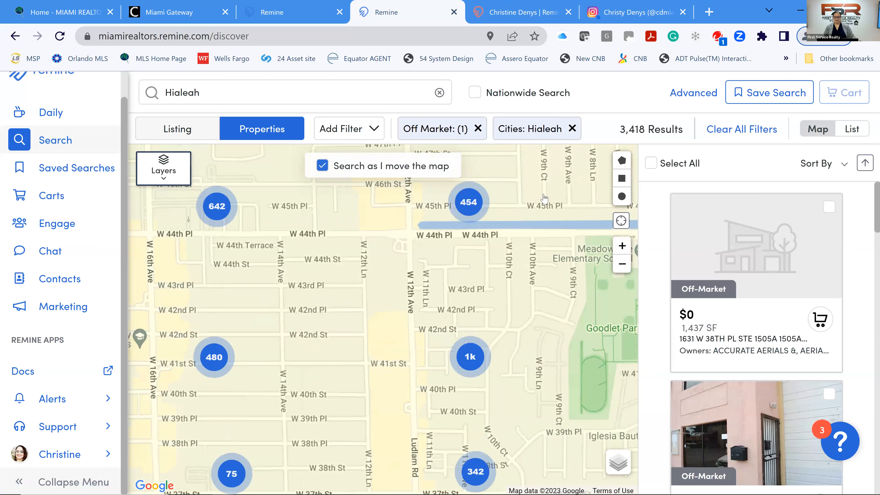
left_click(622, 247)
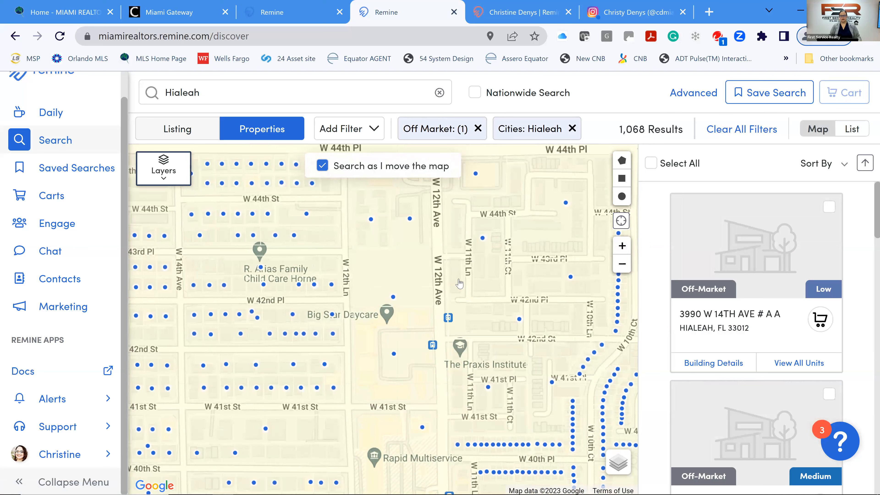
left_click_drag(313, 303, 386, 301)
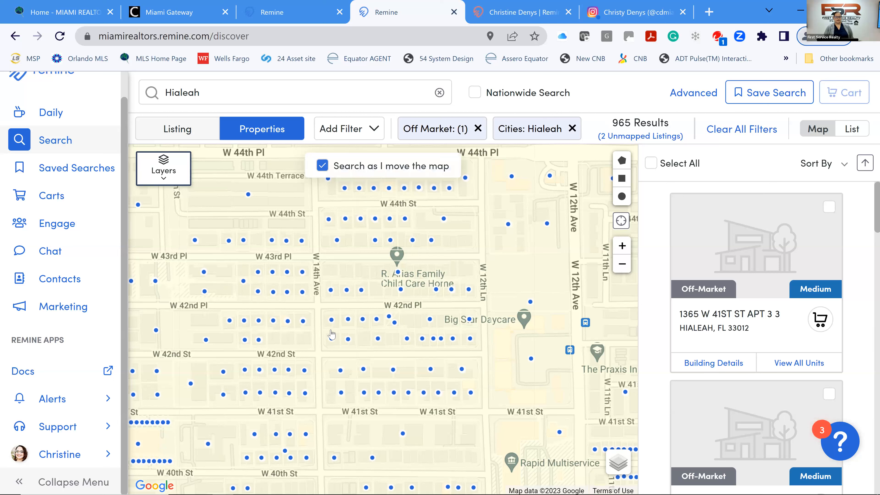
Turn on the Property Value map layer and switch its shading to Home Equity.
left_click(164, 169)
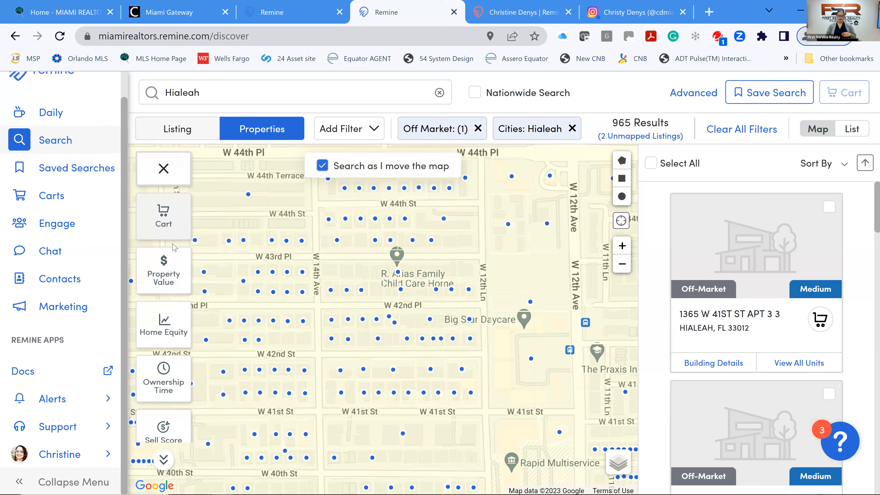
left_click(166, 270)
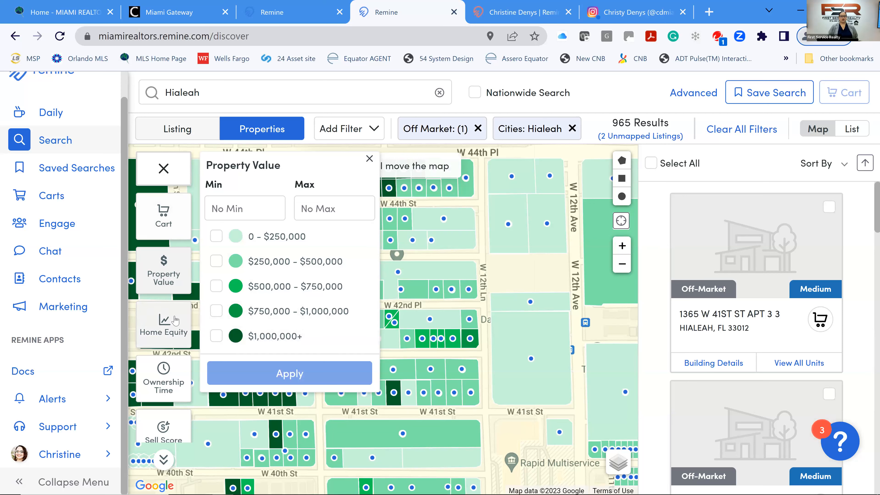
left_click(157, 328)
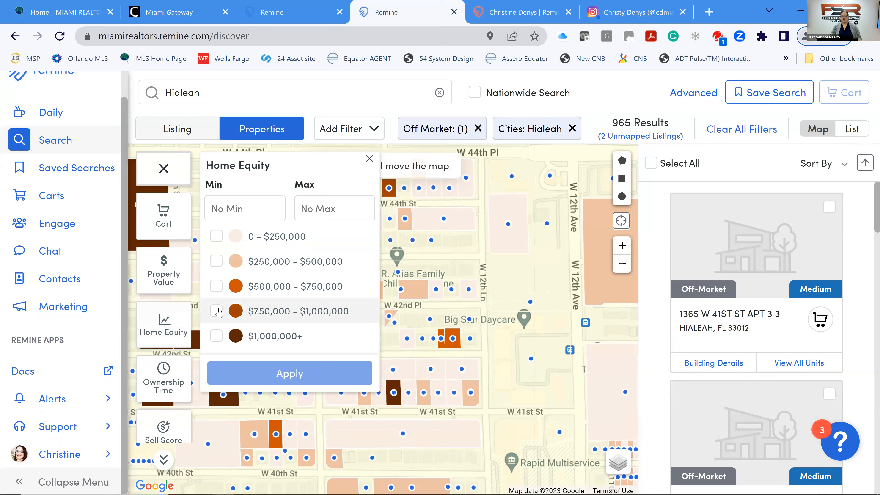
Check the $1,000,000+ home equity range and apply it, leaving 6 results.
left_click(217, 337)
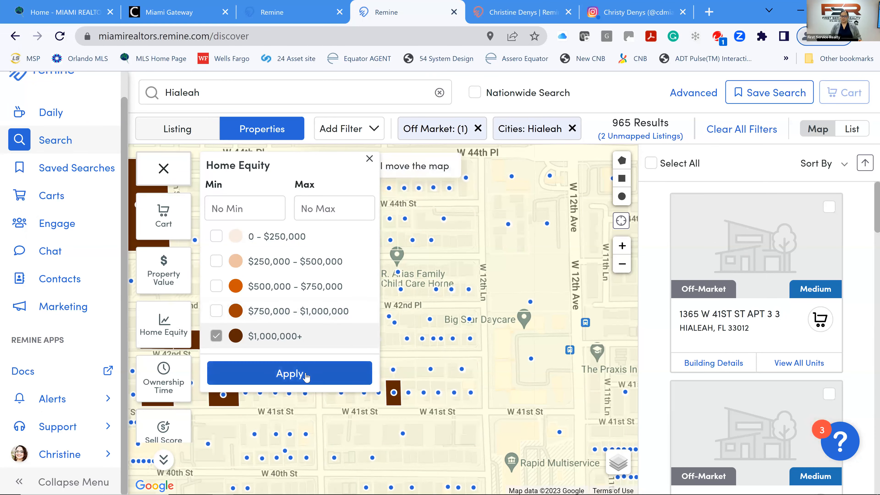
left_click(333, 369)
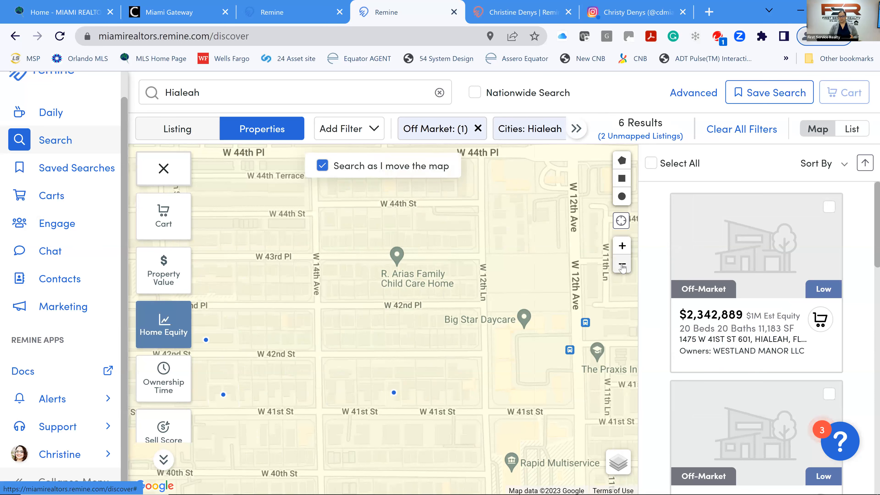
Zoom the map out five levels until all of Hialeah shows, giving 155 results.
left_click(622, 267)
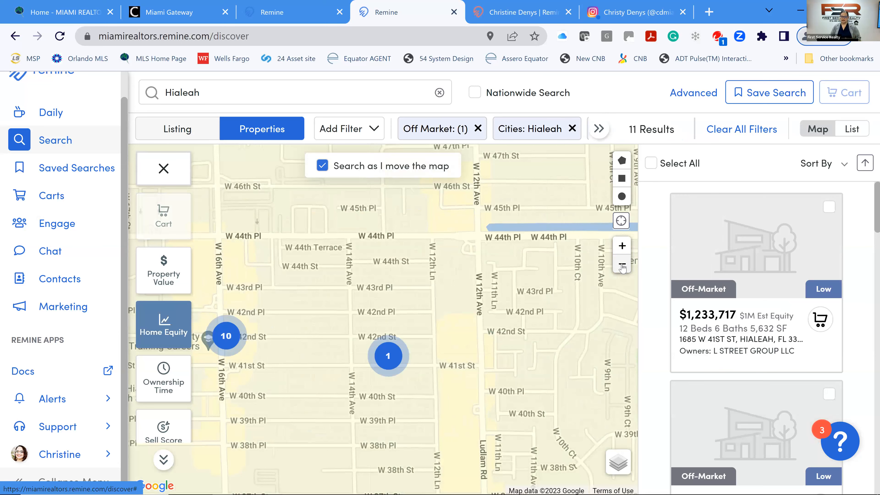
left_click(622, 266)
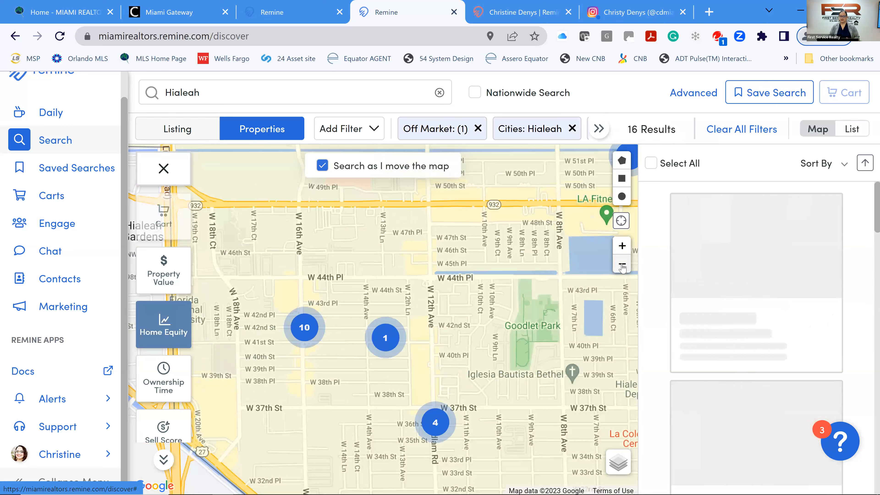
left_click(622, 266)
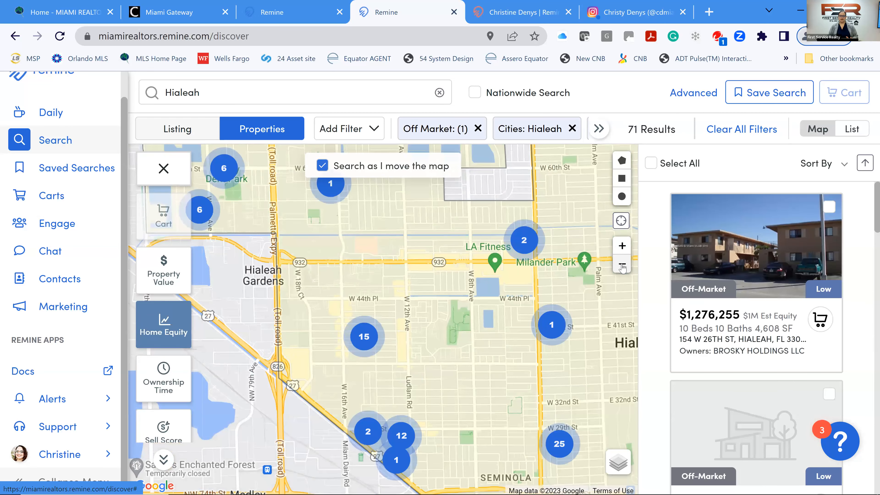
left_click(622, 267)
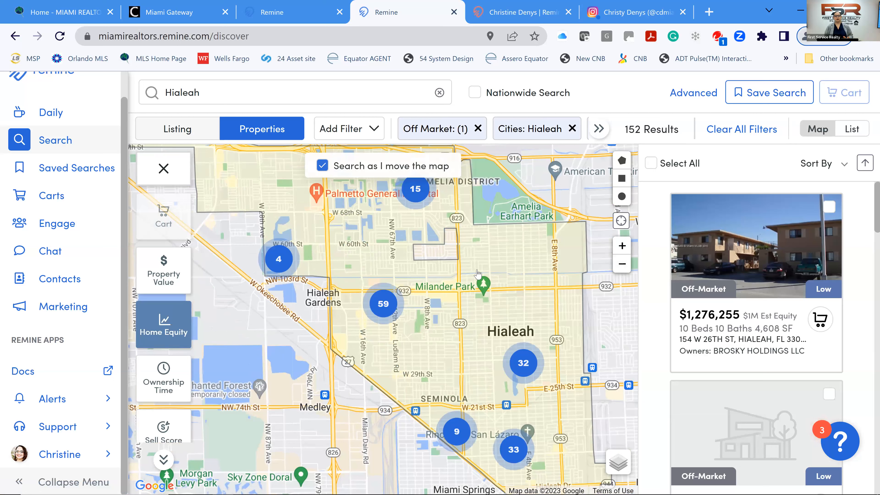
left_click(622, 264)
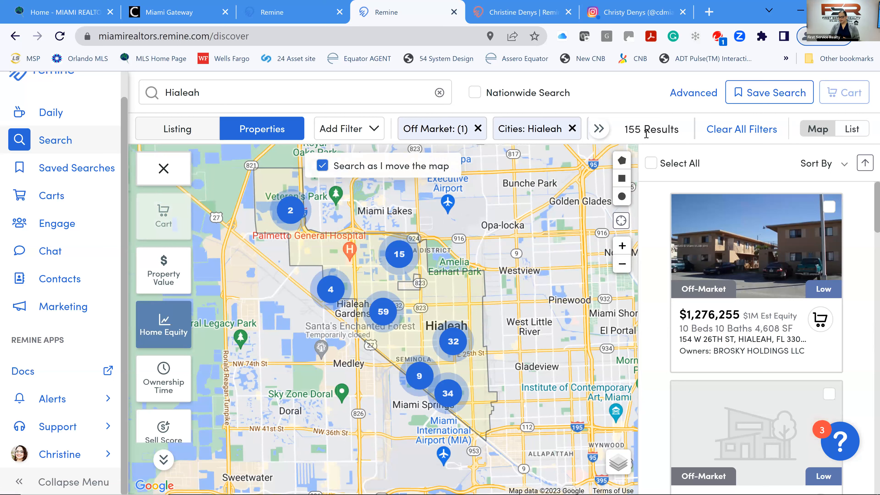
Select all 155 results and add them to a new cart named 'High Equity Hial Mil+'.
left_click(651, 164)
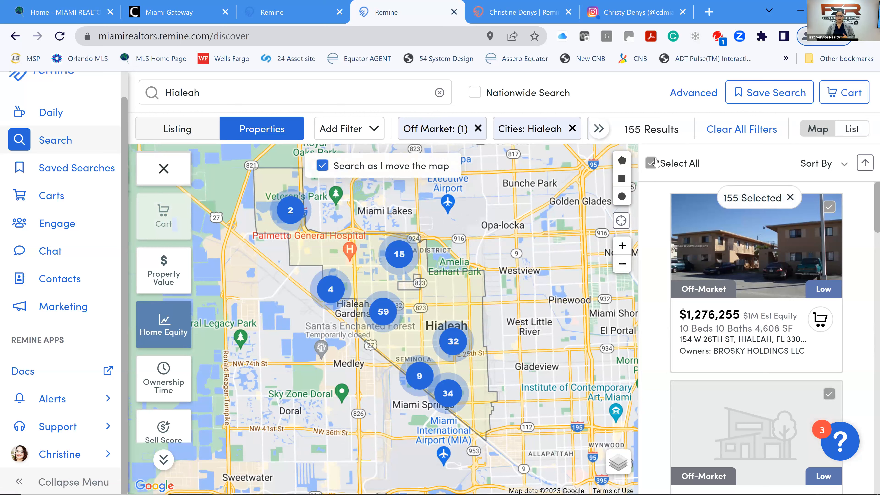
left_click(850, 96)
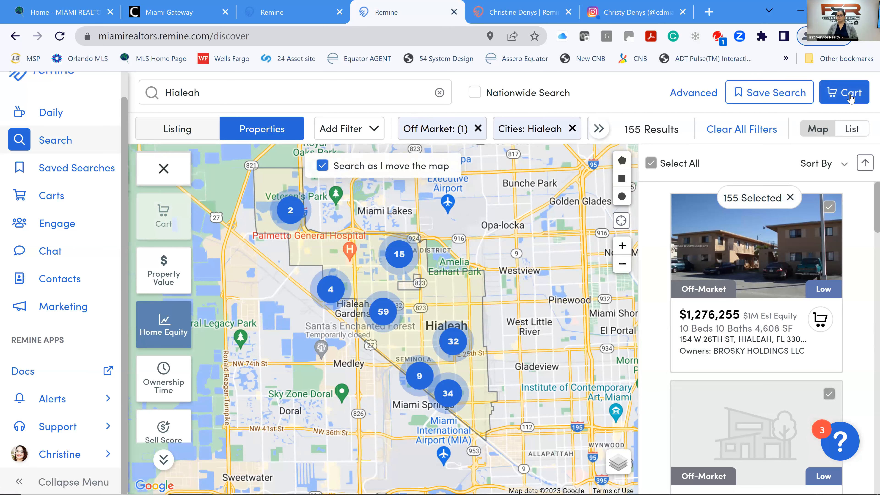
left_click(850, 97)
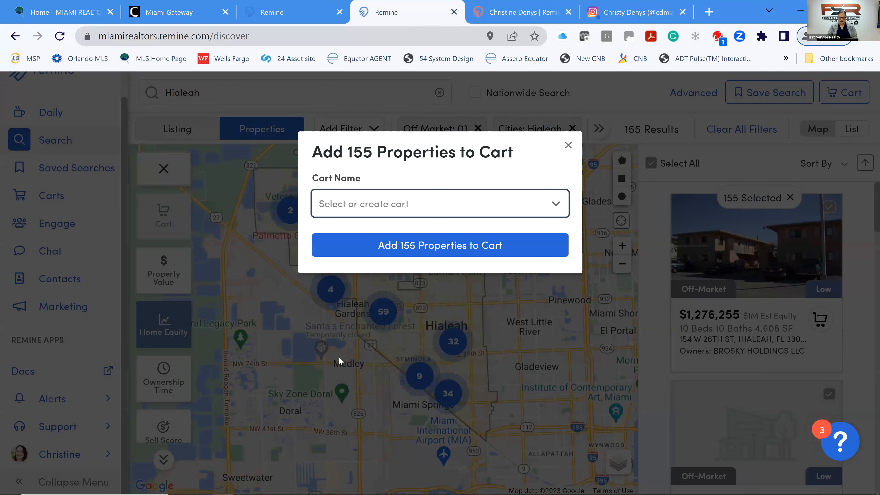
type("High E")
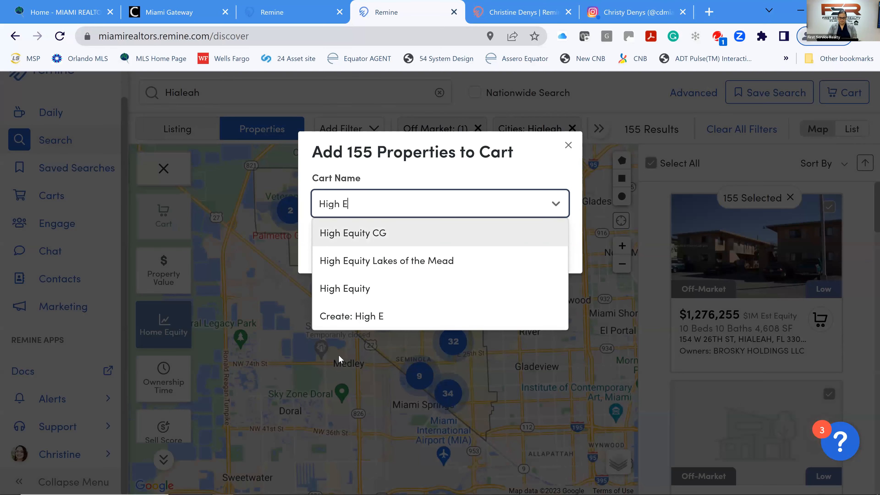
type("quity Hial")
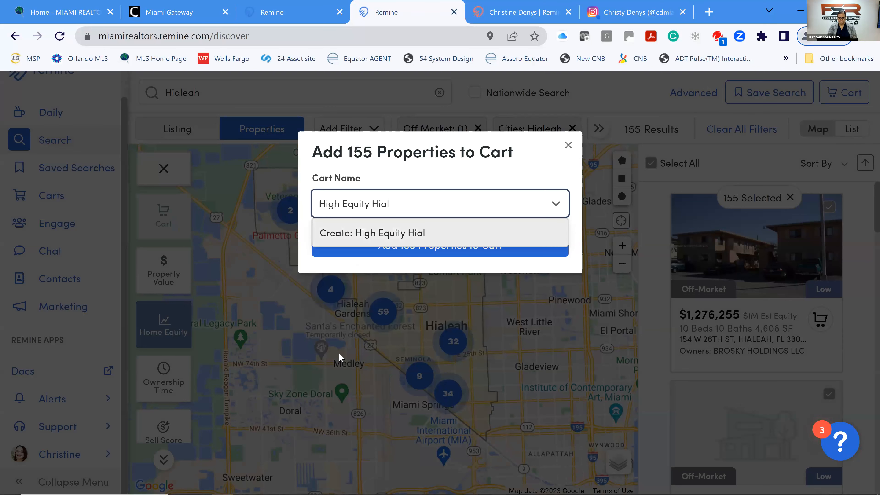
type(" Mil+")
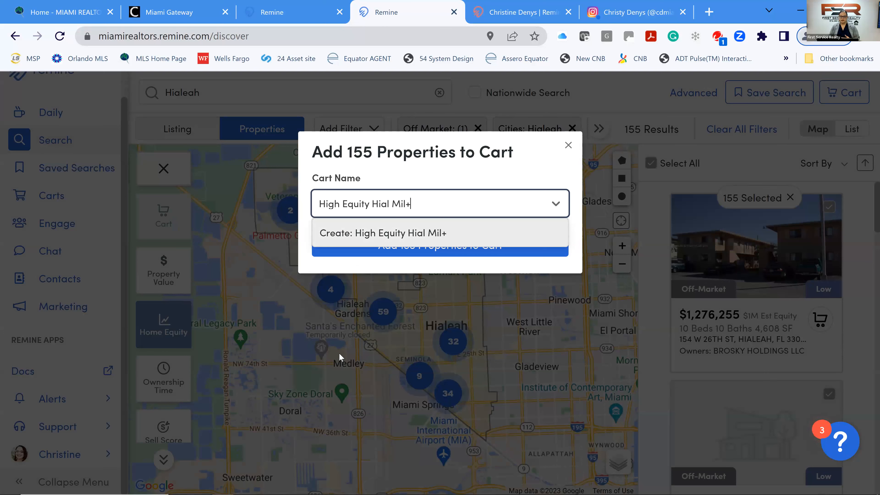
left_click(379, 236)
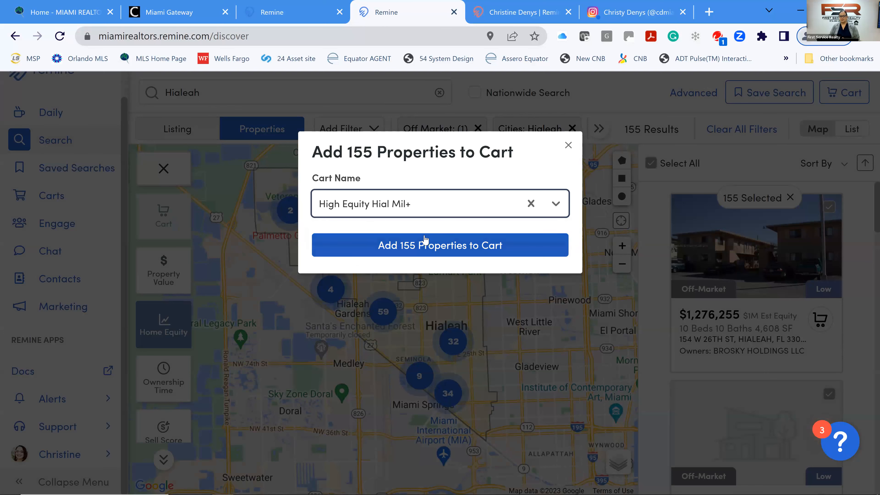
left_click(428, 252)
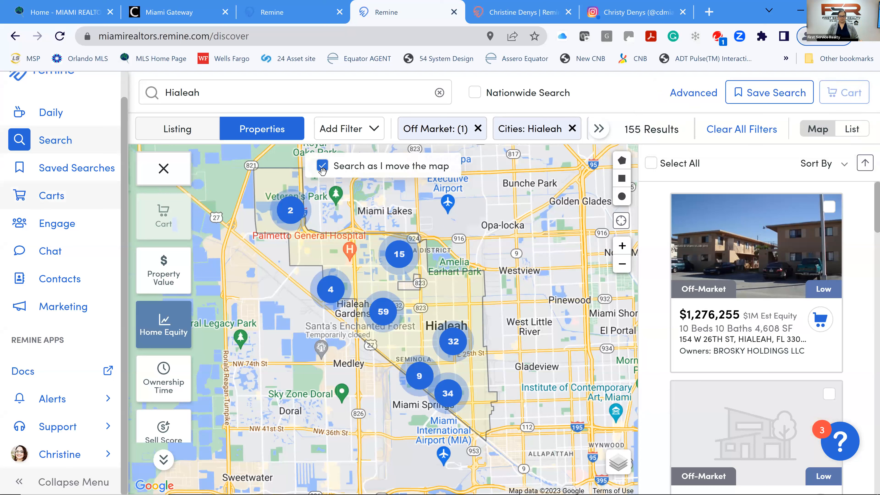
Remove the Home Equity: 1M+ filter from the search.
left_click(599, 130)
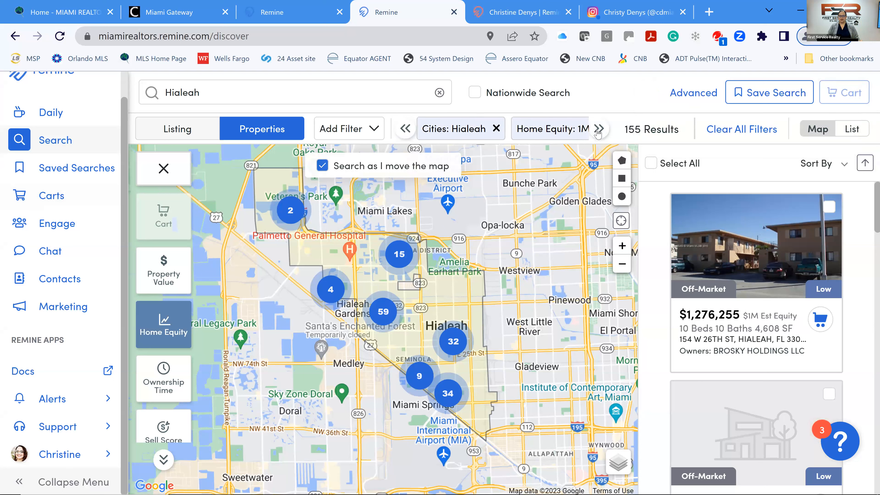
left_click(597, 130)
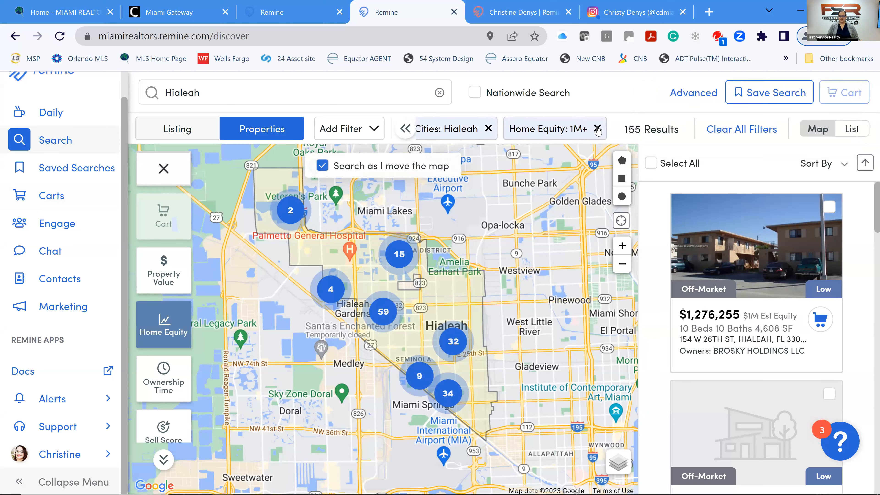
left_click(598, 129)
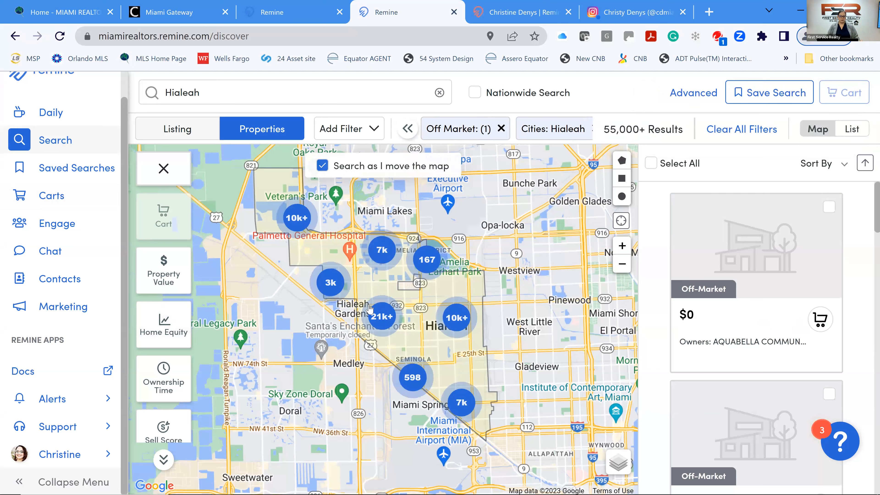
Zoom into the Hialeah clusters around W 16th Ave and W 49th St, showing 1,285 results.
left_click(381, 317)
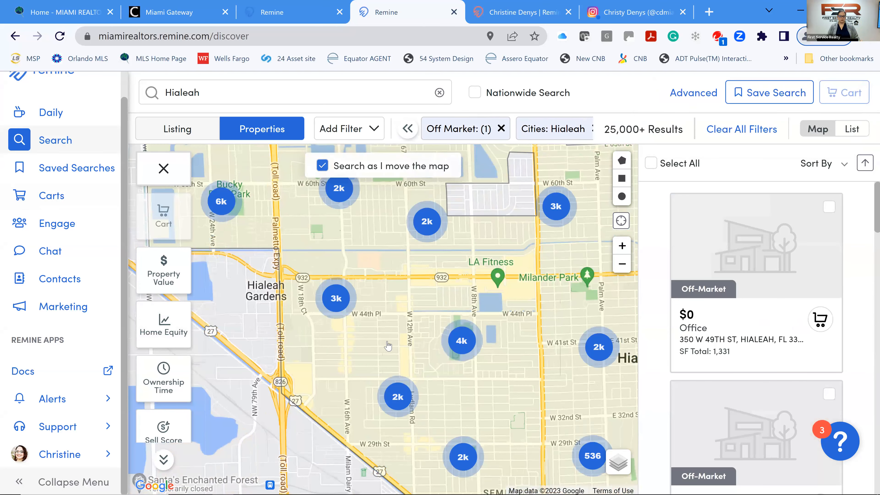
left_click(336, 304)
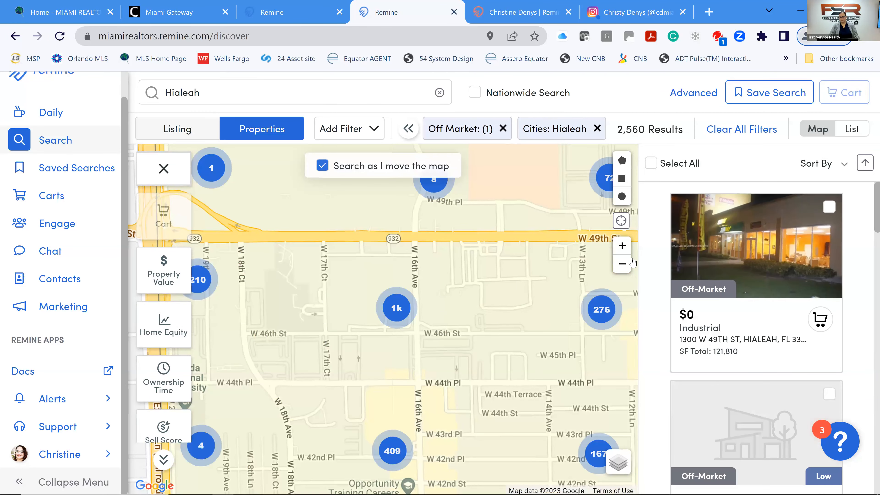
left_click(622, 246)
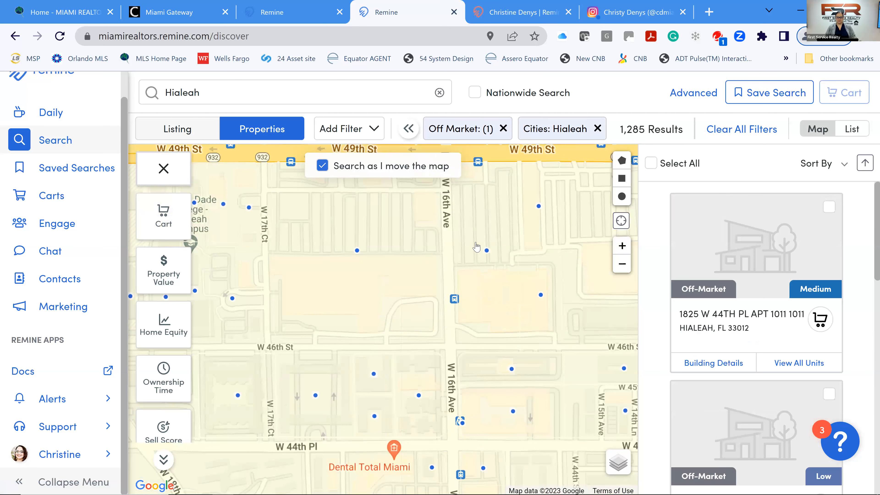
Pan the map below W 49th St and shade parcels by ownership time, then by sell score.
left_click_drag(490, 308, 503, 194)
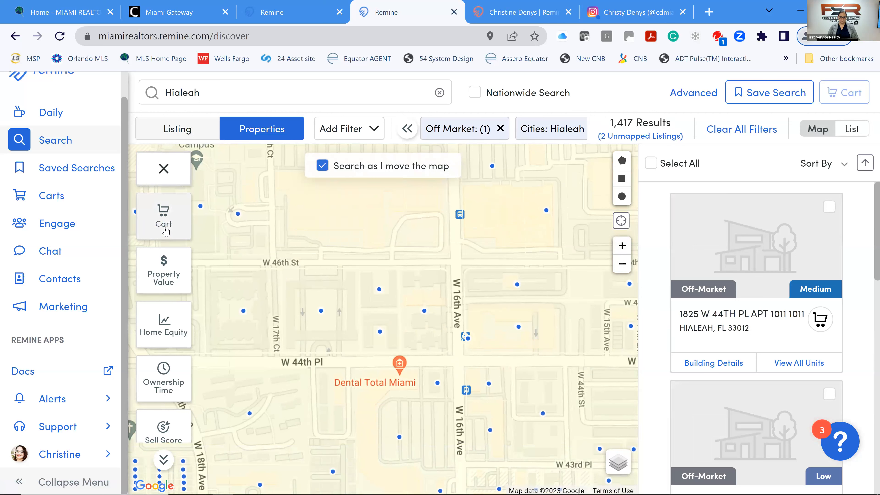
scroll(174, 243, "down", 4)
scroll(169, 268, "up", 3)
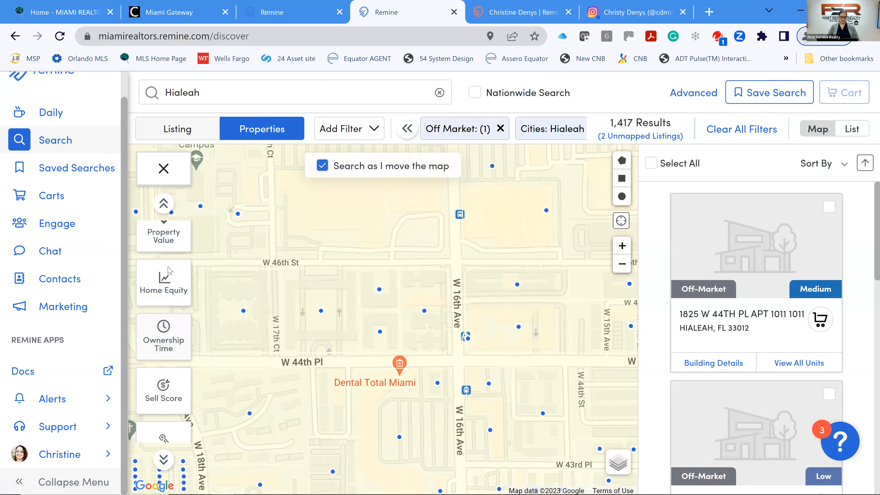
left_click(174, 338)
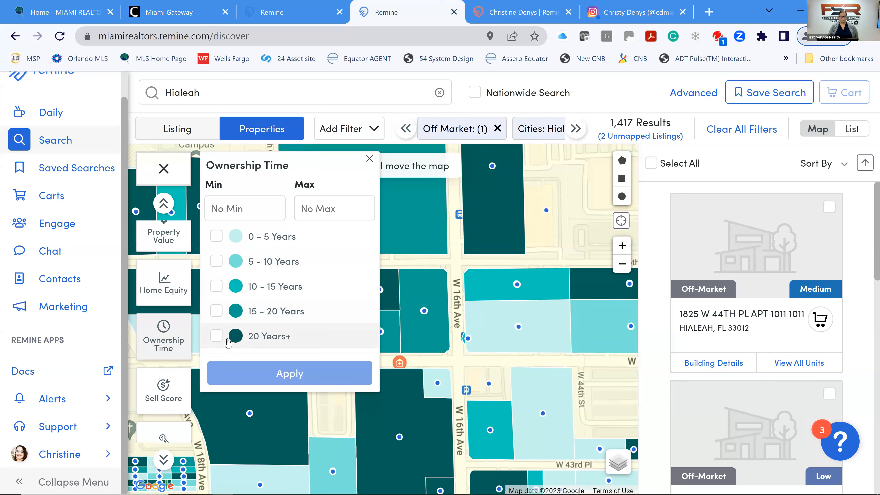
left_click(164, 391)
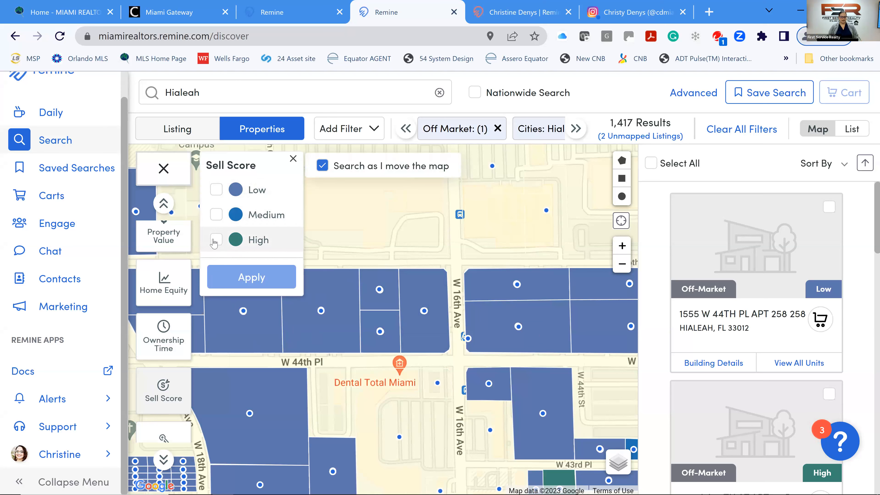
Filter the Hialeah search to High sell score properties, cutting results to 44.
left_click(216, 240)
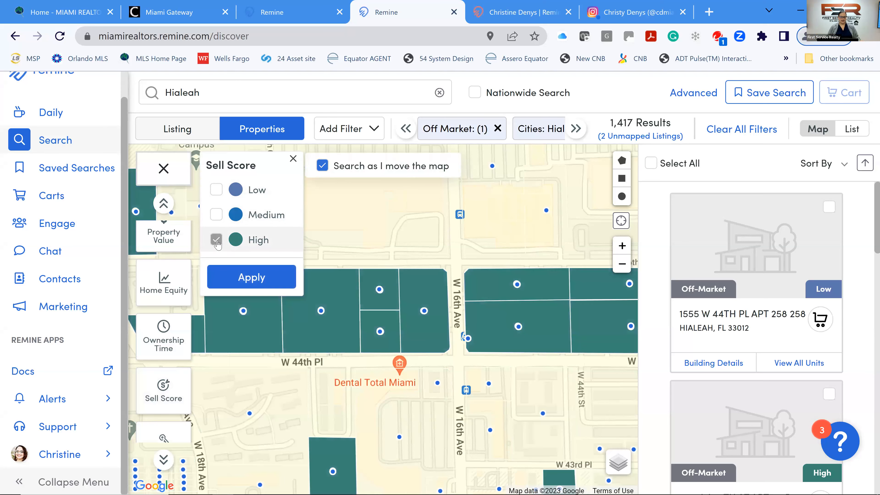
left_click(249, 279)
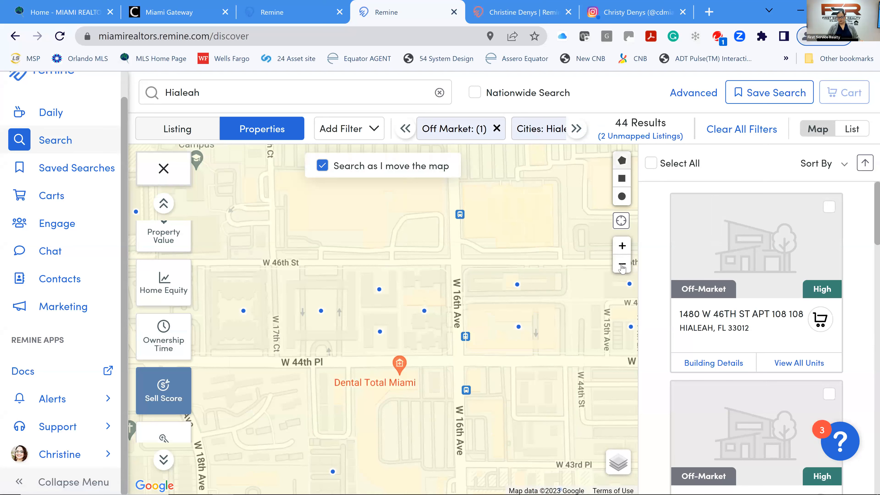
Zoom out one level and clear the High sell score filter, restoring 2,974 results.
left_click(622, 265)
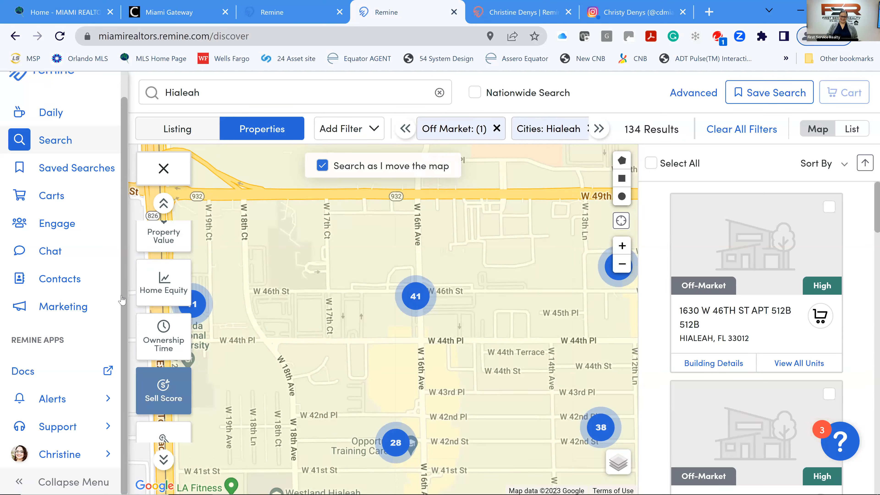
left_click(167, 402)
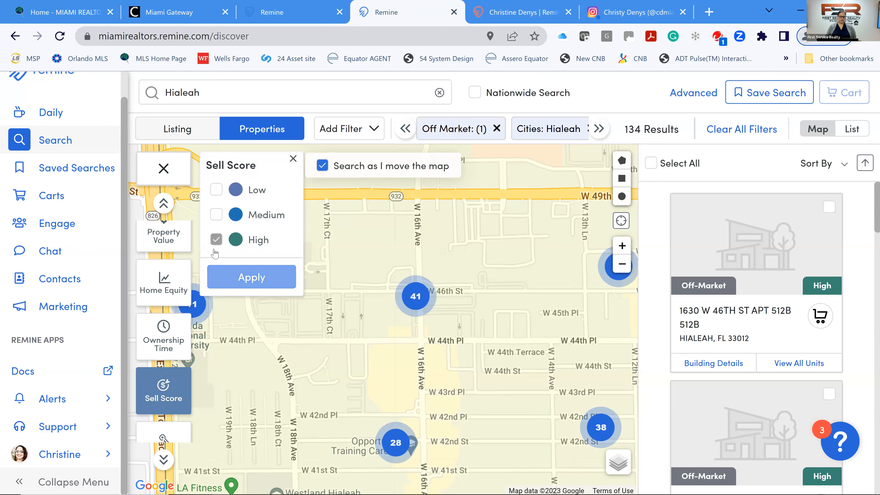
left_click(227, 250)
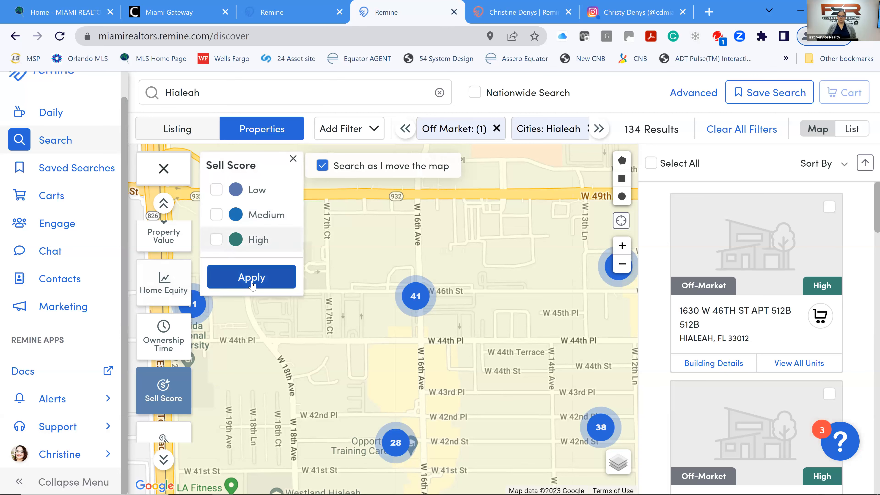
left_click(253, 283)
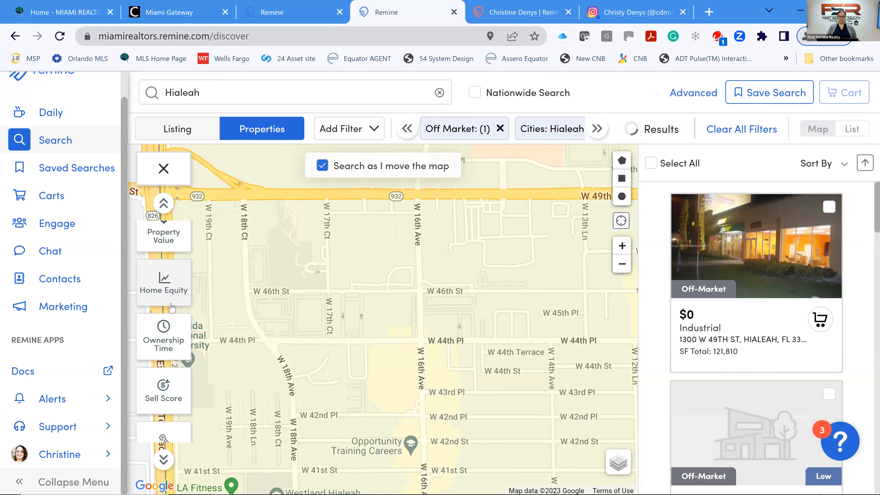
scroll(166, 333, "down", 3)
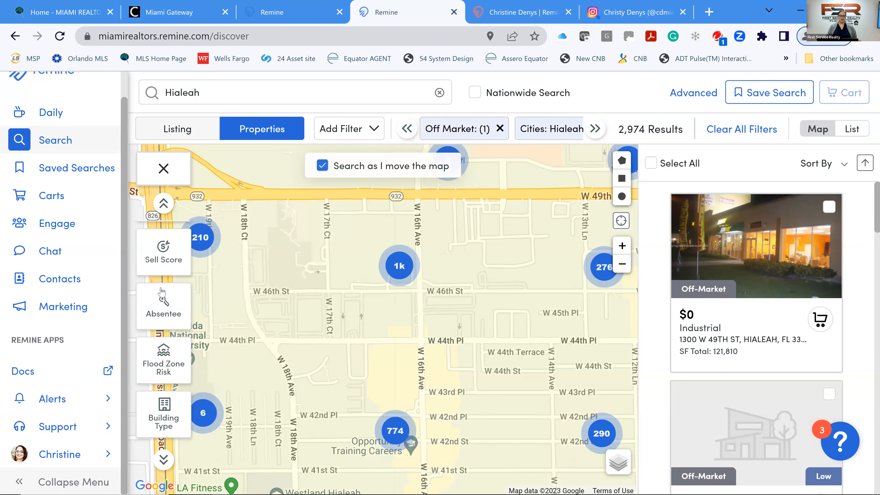
Apply the Absentee In State owner filter, narrowing the search to 474 results.
left_click(170, 310)
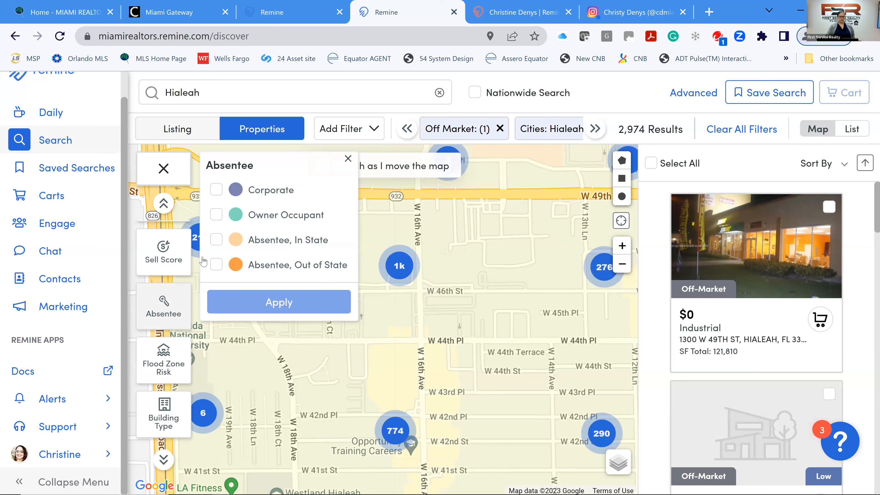
left_click(216, 240)
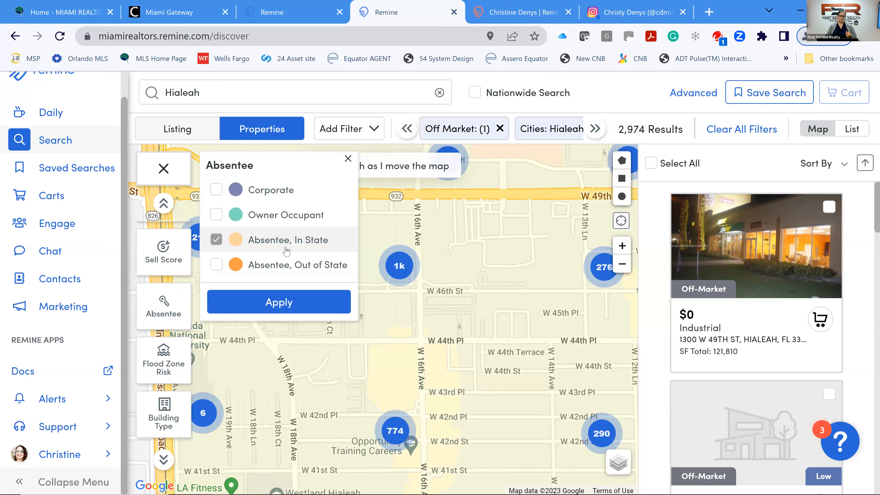
left_click(282, 309)
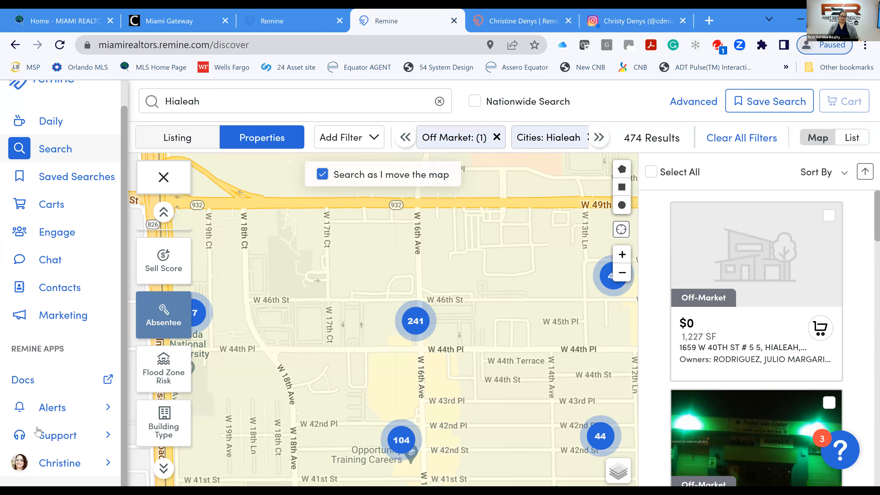
Switch the absentee owner filter from In State to Out of State.
left_click(175, 314)
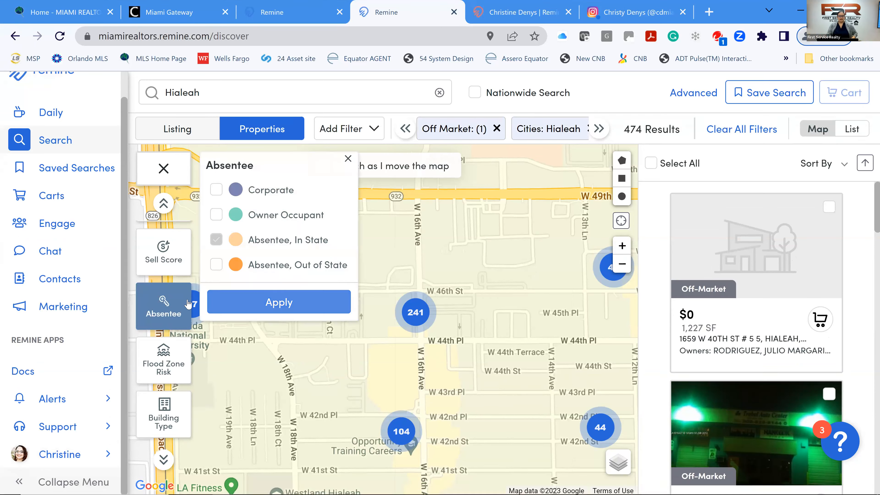
left_click(217, 243)
left_click(216, 264)
left_click(279, 303)
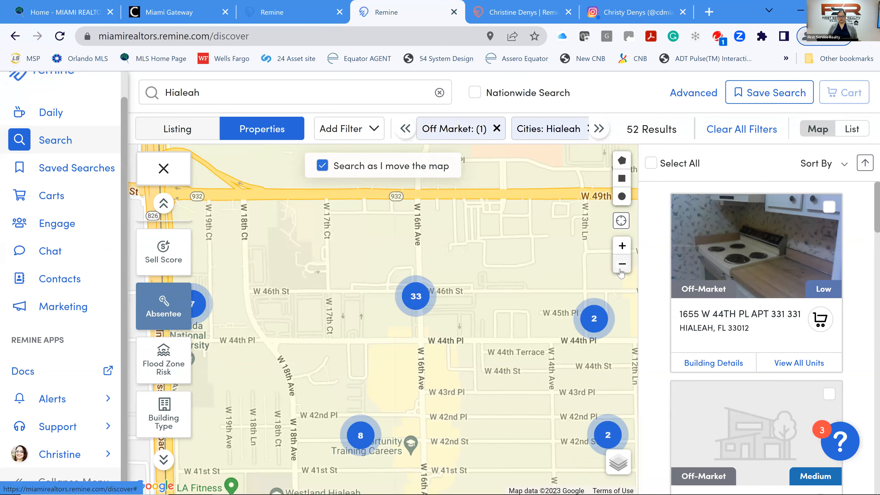
Zoom and pan the map out to cover all of Hialeah, showing 377 results.
left_click(622, 273)
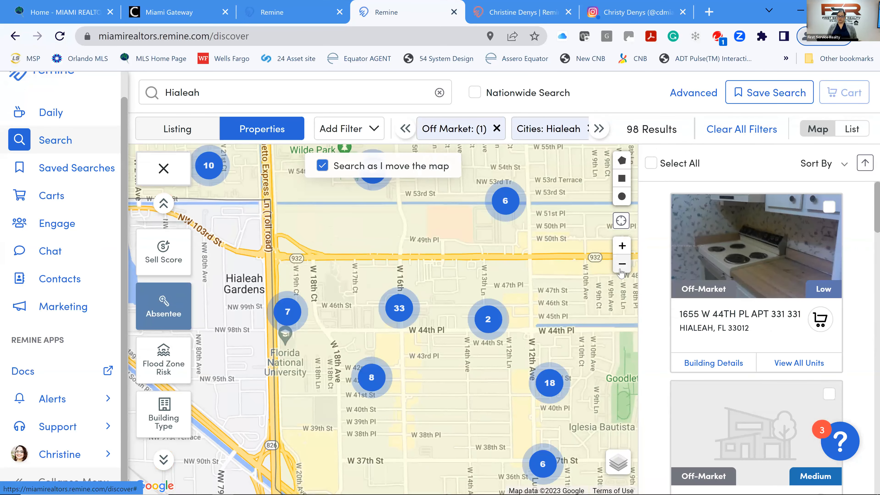
left_click_drag(483, 293, 418, 316)
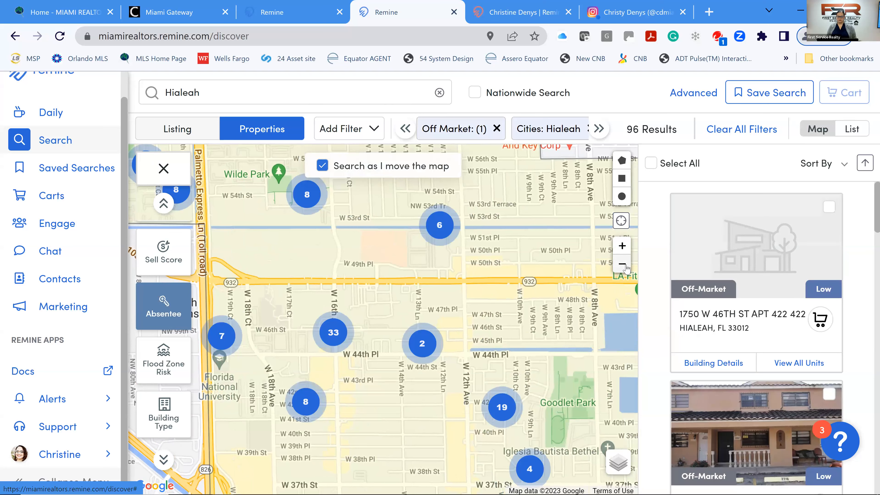
left_click(625, 265)
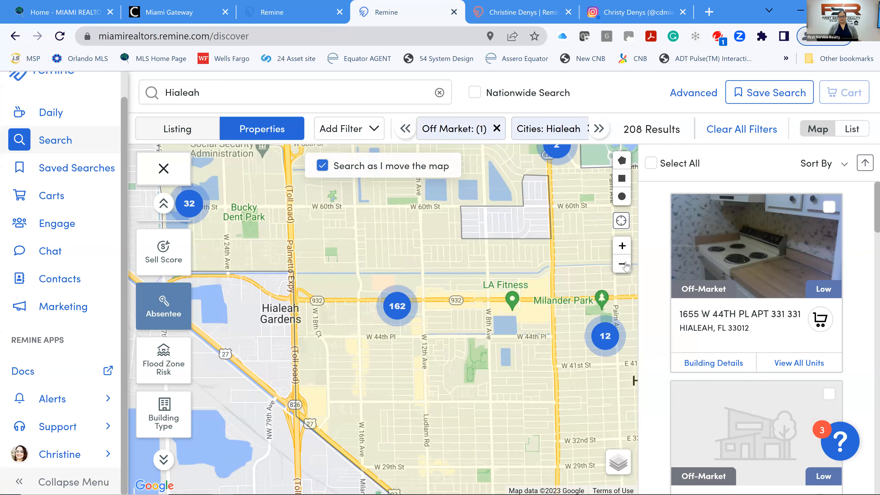
left_click(623, 265)
left_click(623, 246)
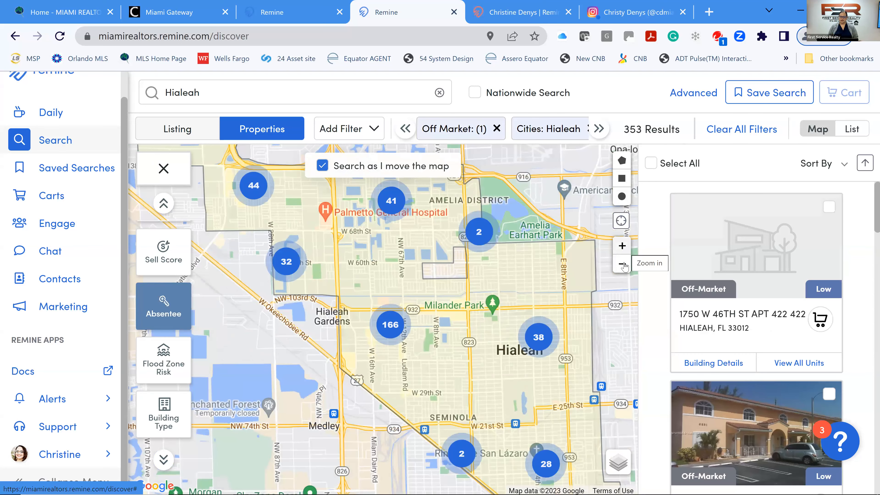
left_click(622, 263)
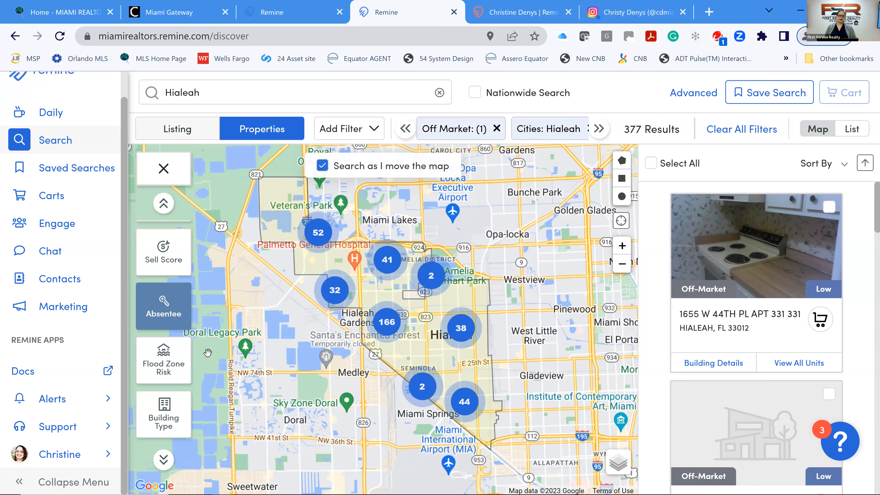
Select all 377 properties and add them to a new cart named 'Out of State Hialeah'.
left_click(652, 164)
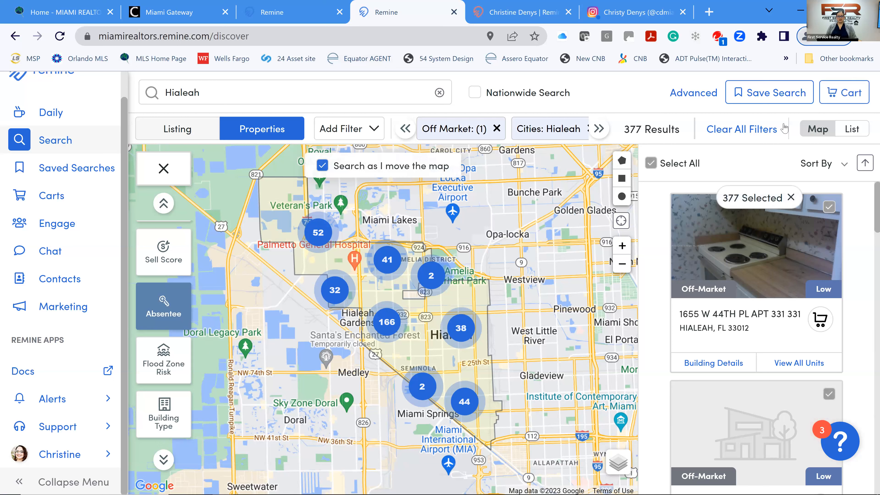
left_click(851, 96)
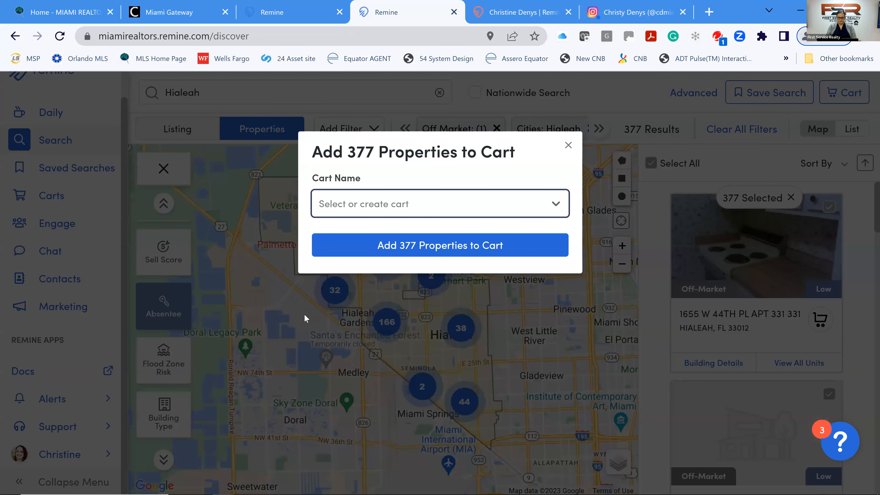
type("Out of State Hialeah")
left_click(398, 237)
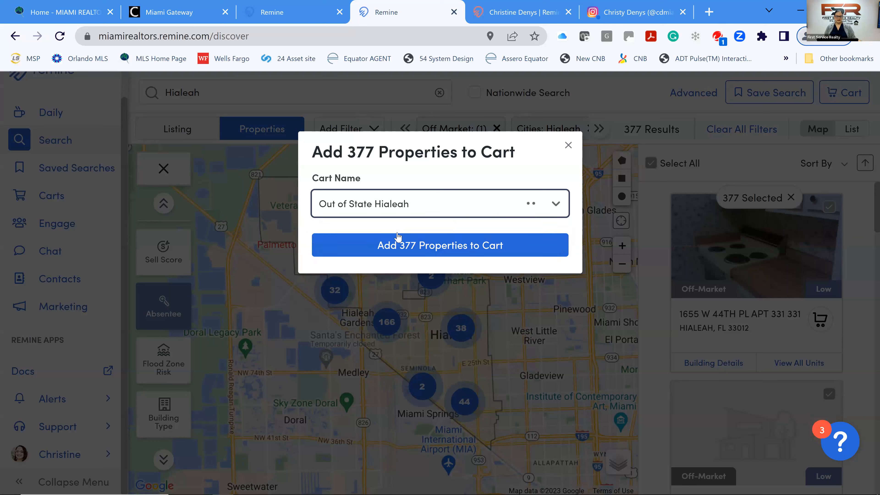
left_click(452, 247)
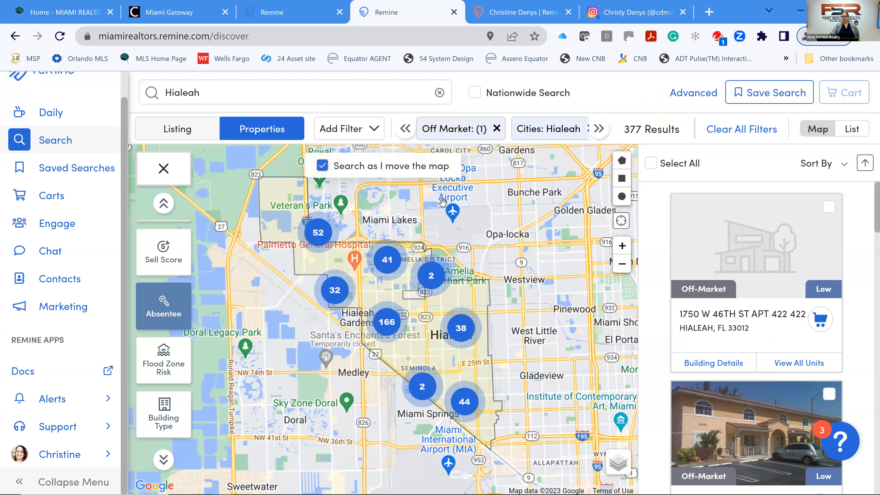
Uncheck the Out of State option in the Absentee filter choices.
left_click(835, 130)
left_click(836, 130)
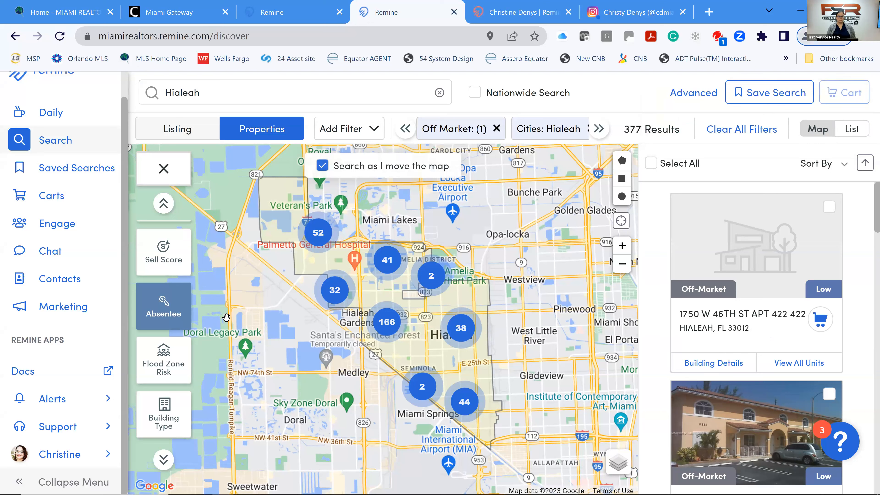
left_click(174, 310)
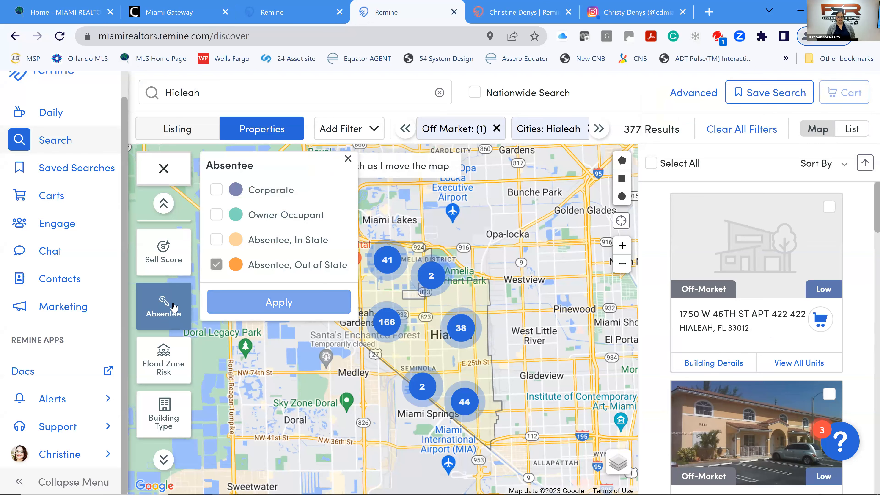
left_click(217, 267)
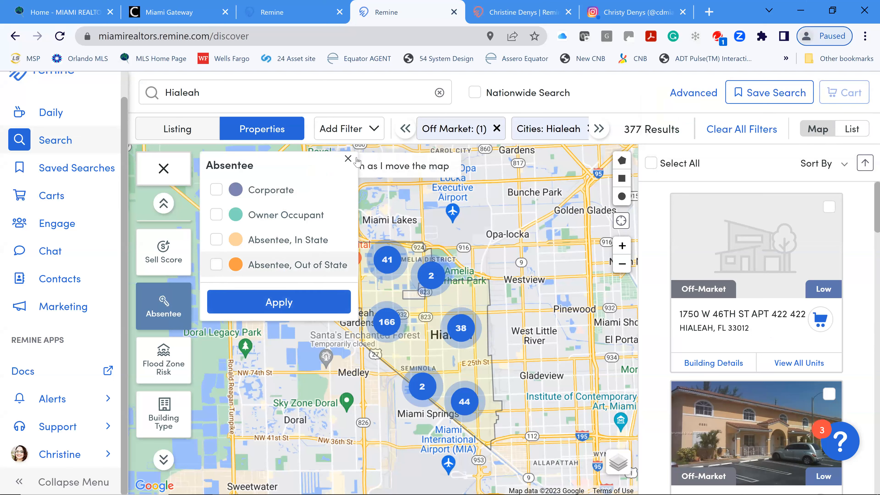
left_click(348, 159)
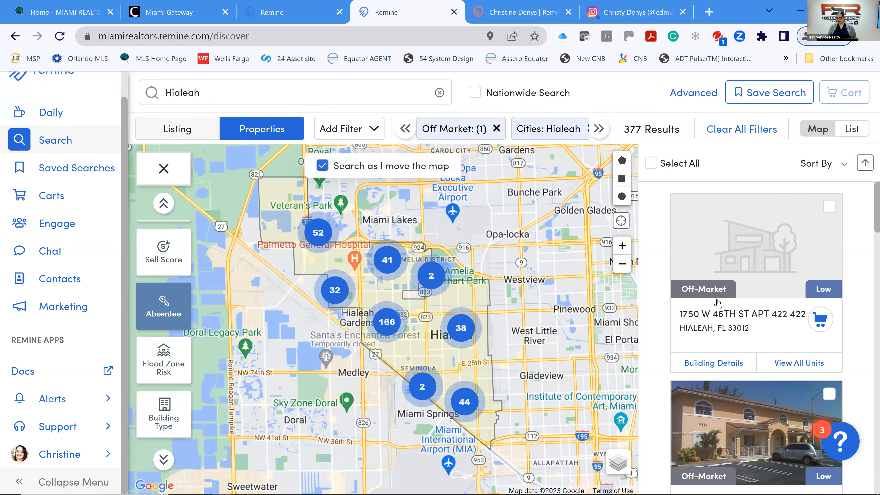
Scroll through the result cards and remove the absentee filter, widening results to 55,000+.
scroll(723, 305, "down", 4)
scroll(723, 305, "down", 5)
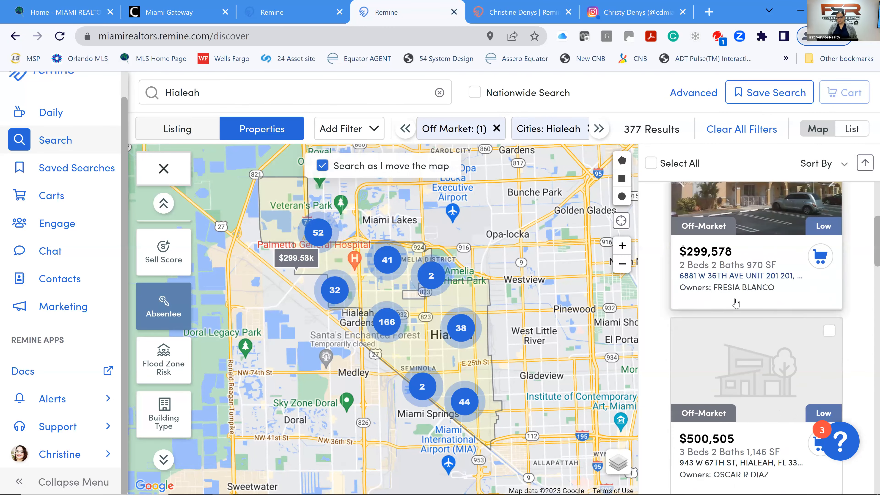
scroll(743, 304, "down", 5)
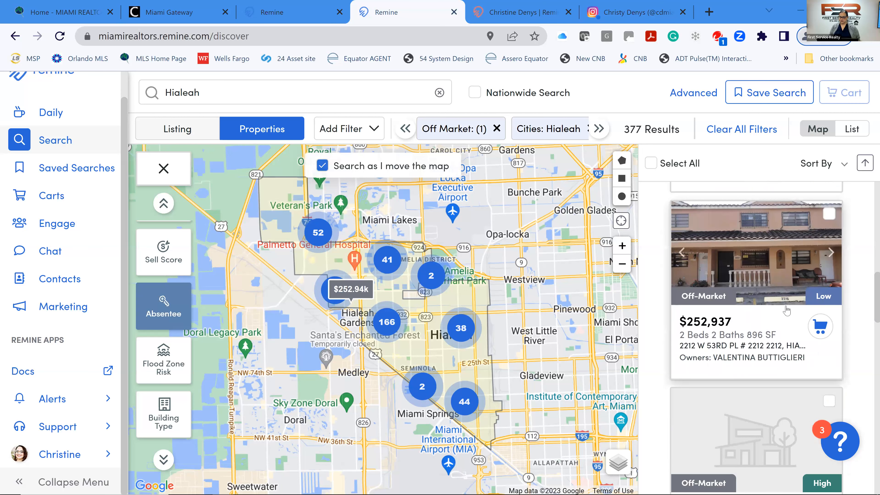
scroll(788, 310, "down", 8)
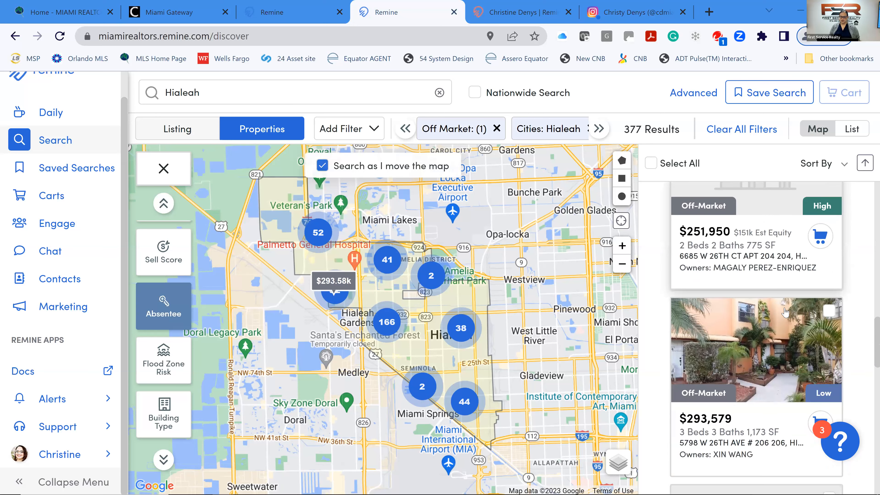
scroll(785, 312, "down", 4)
scroll(785, 313, "down", 6)
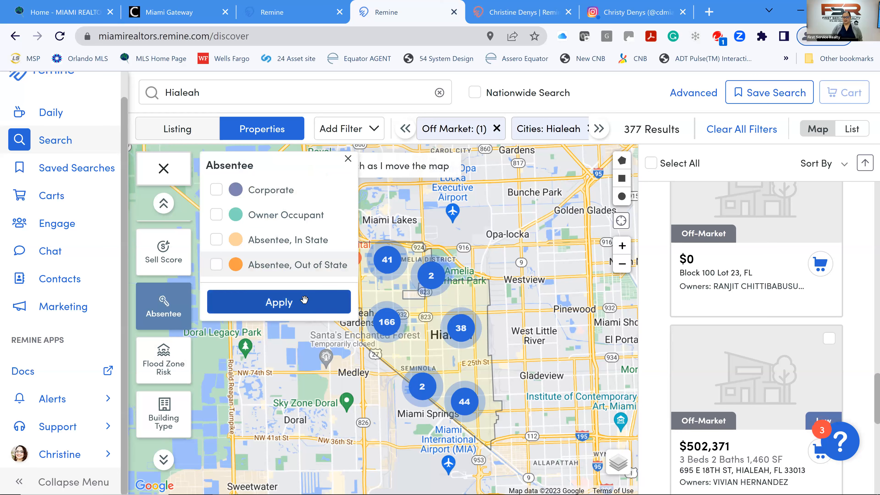
left_click(310, 301)
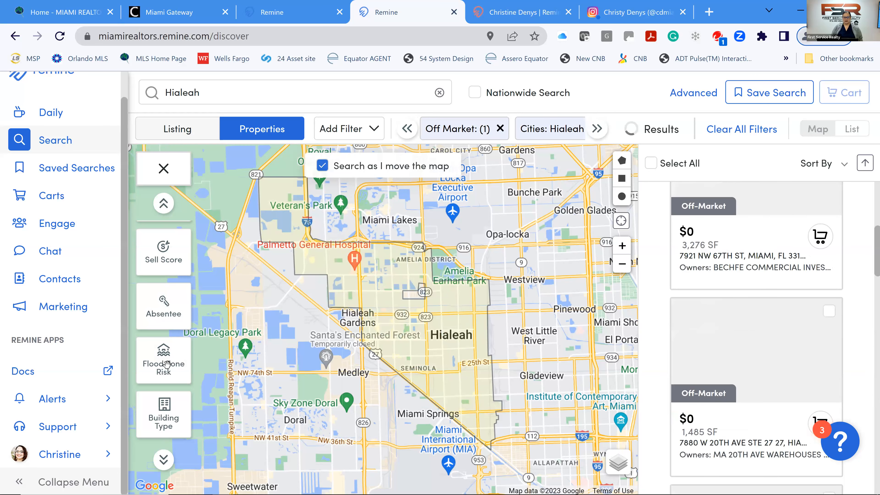
Zoom and pan the map into the blocks around W 62nd St and 19th Ave.
left_click(173, 371)
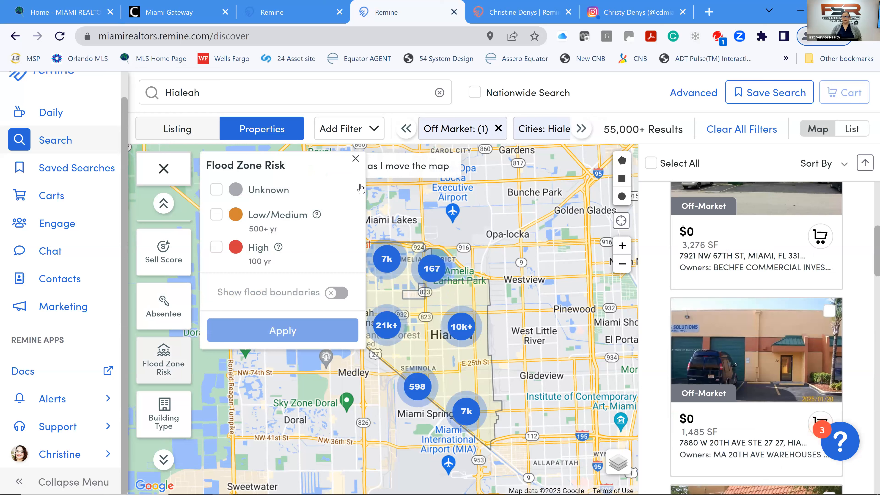
left_click(356, 159)
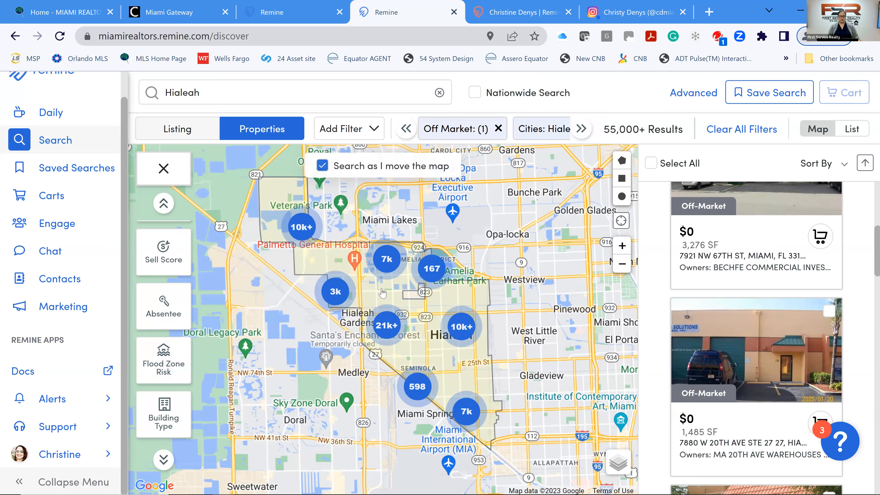
scroll(395, 305, "up", 2)
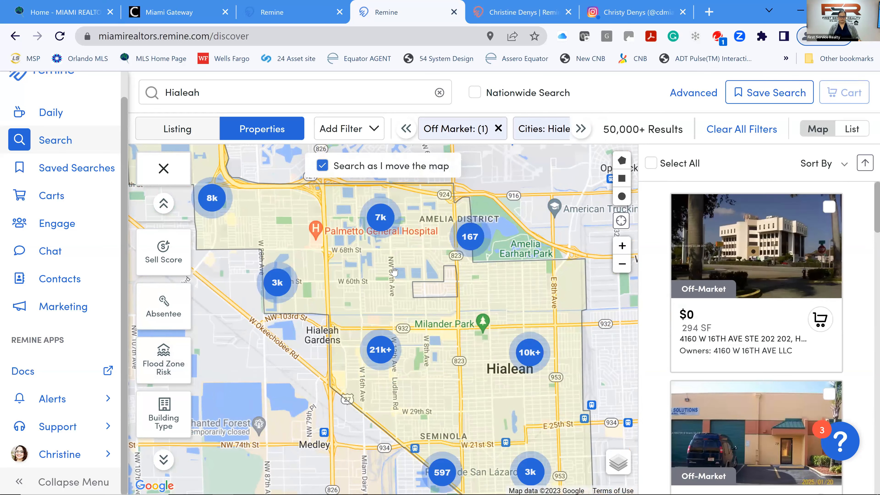
scroll(429, 276, "up", 1)
left_click_drag(467, 299, 561, 305)
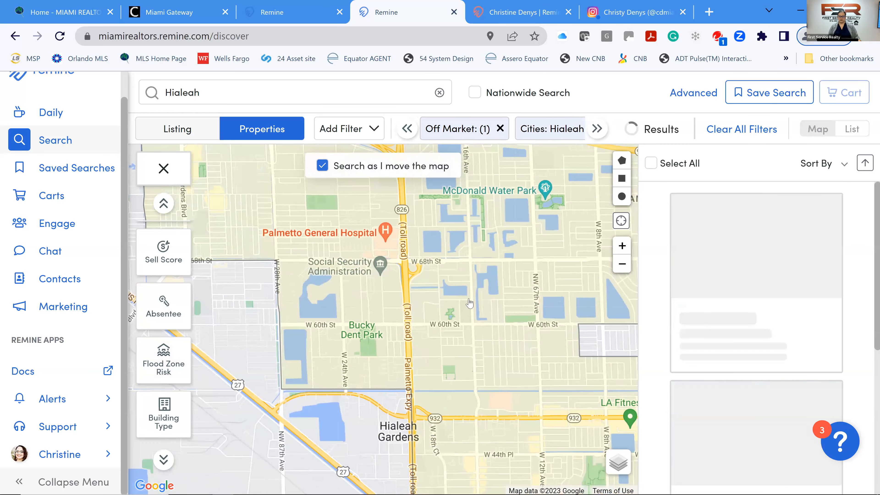
scroll(437, 297, "up", 1)
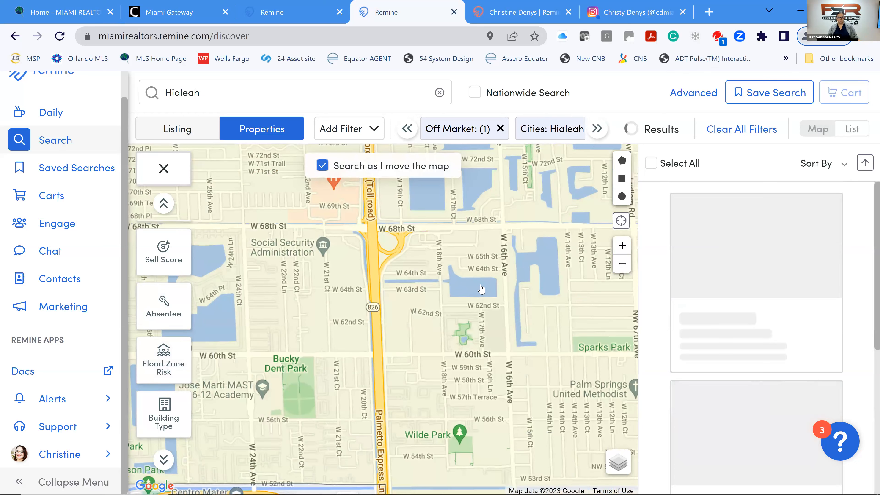
left_click(622, 246)
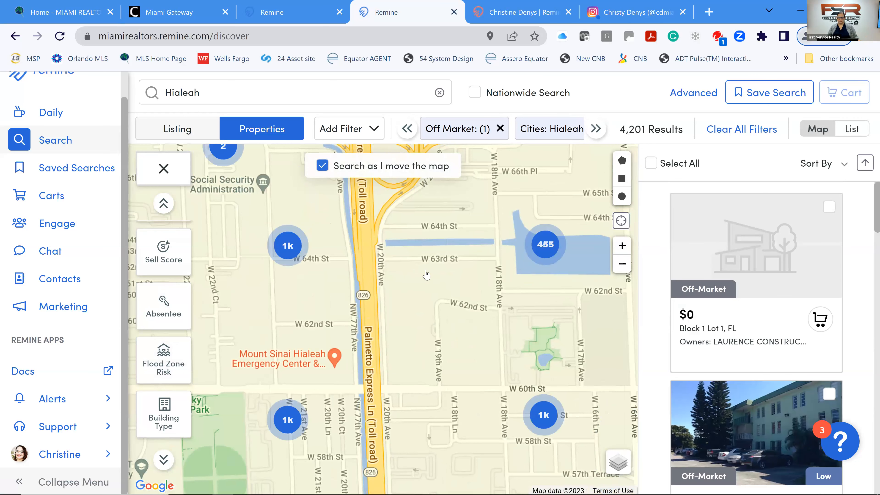
scroll(440, 327, "up", 2)
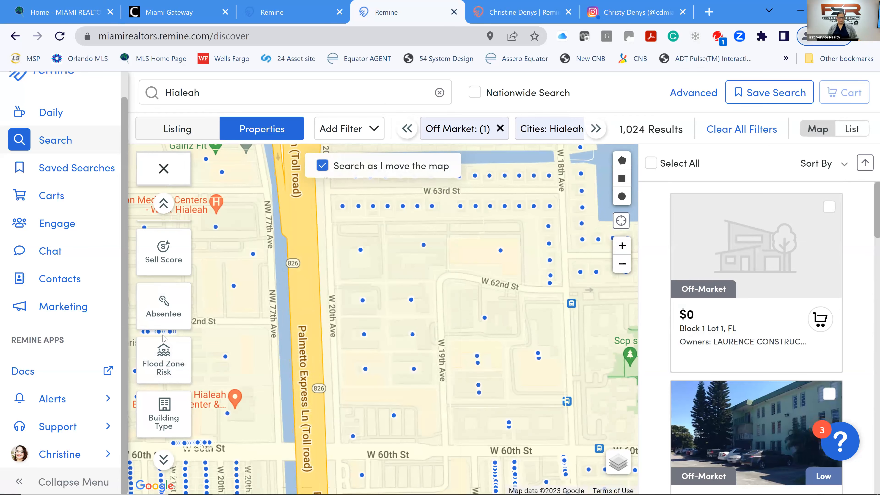
Show and then close the flood zone risk colouring, leaving 1,024 results unfiltered.
left_click(170, 367)
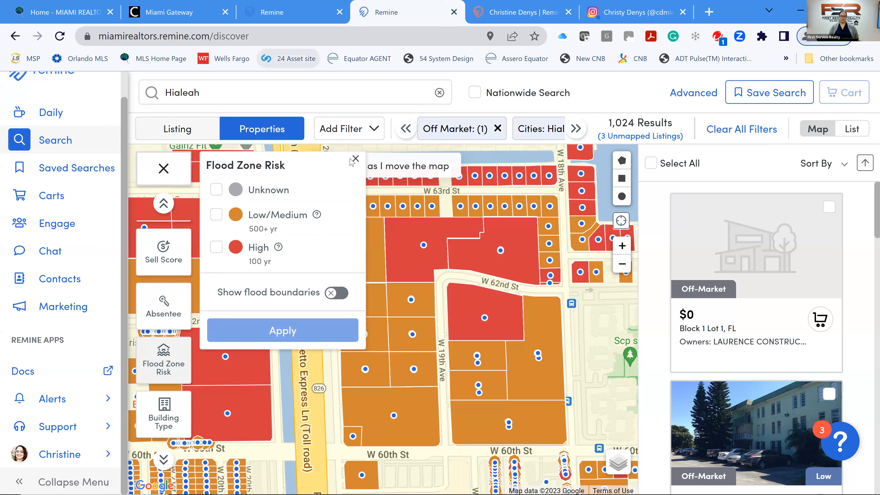
left_click(358, 163)
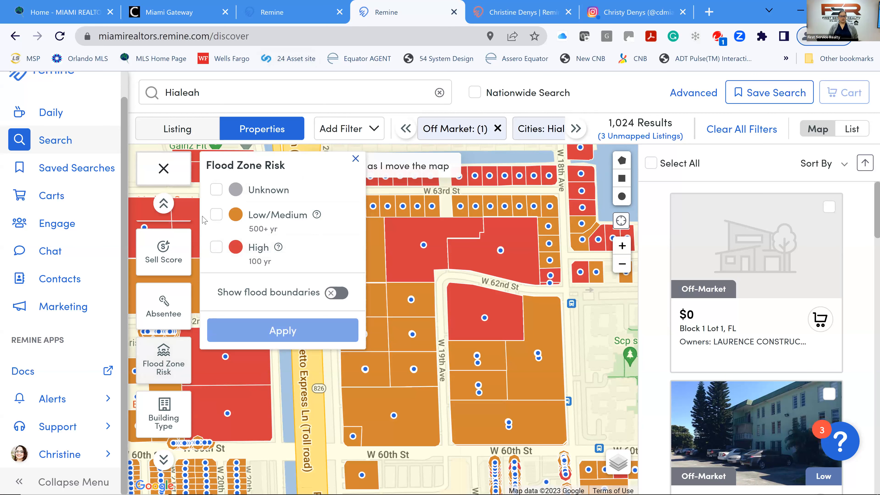
scroll(186, 265, "down", 2)
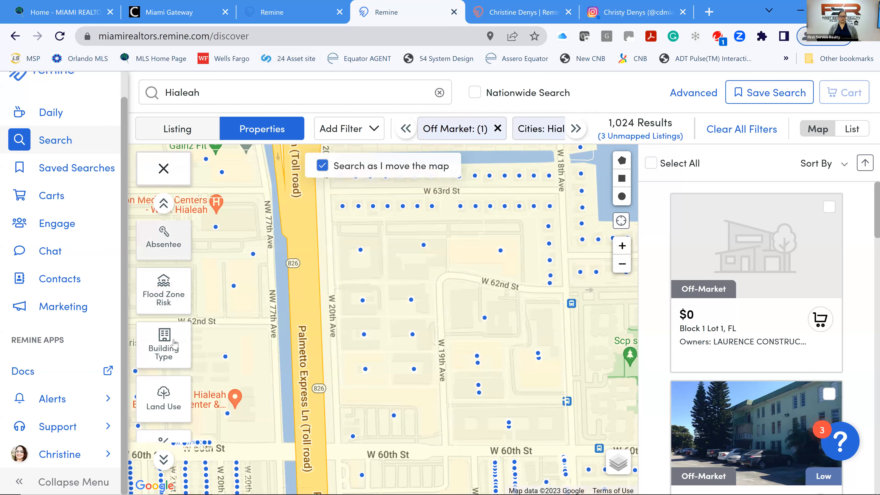
Preview and turn off building type shading, then colour parcels by land use.
left_click(169, 354)
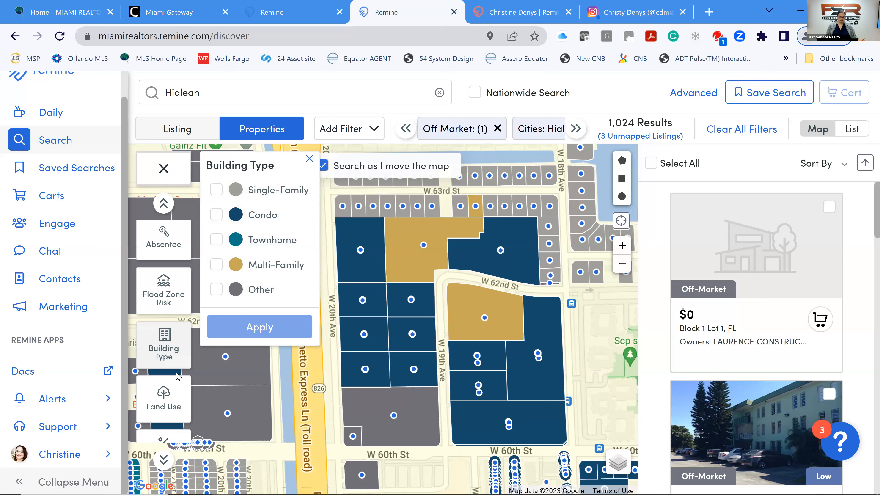
left_click(164, 349)
scroll(163, 347, "down", 1)
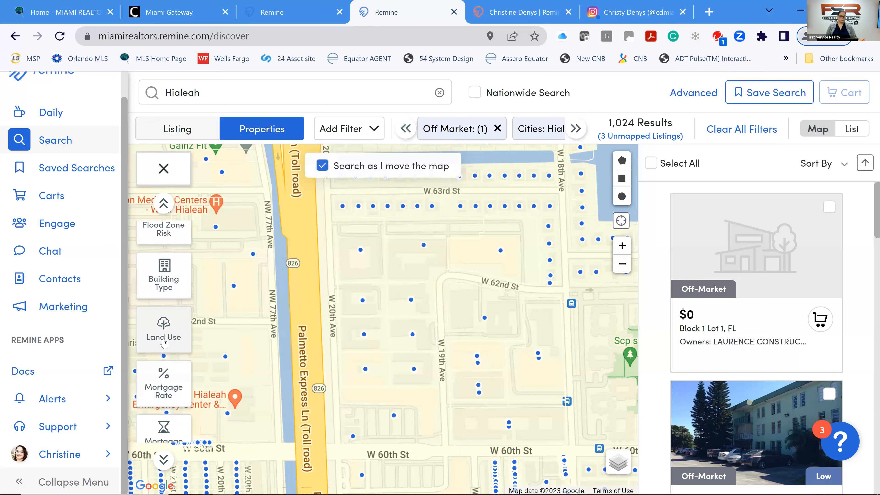
left_click(164, 338)
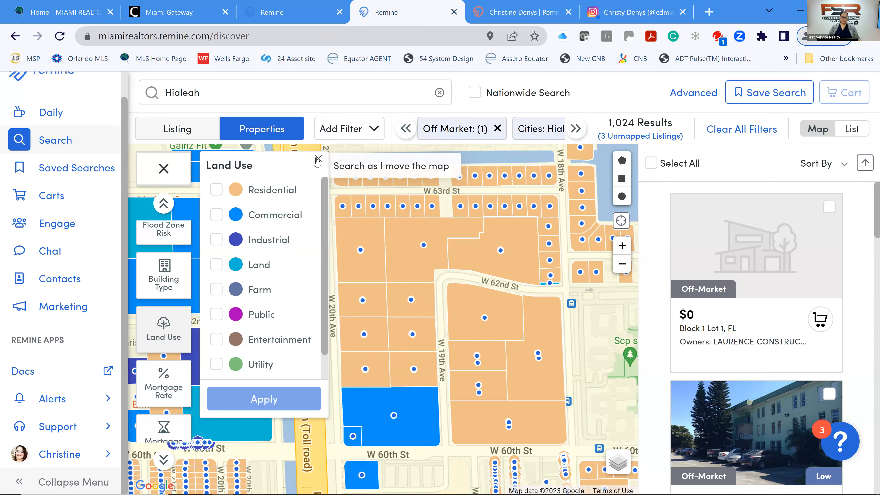
Switch the overlay to mortgage rate, then close it to leave unshaded parcels.
left_click(157, 387)
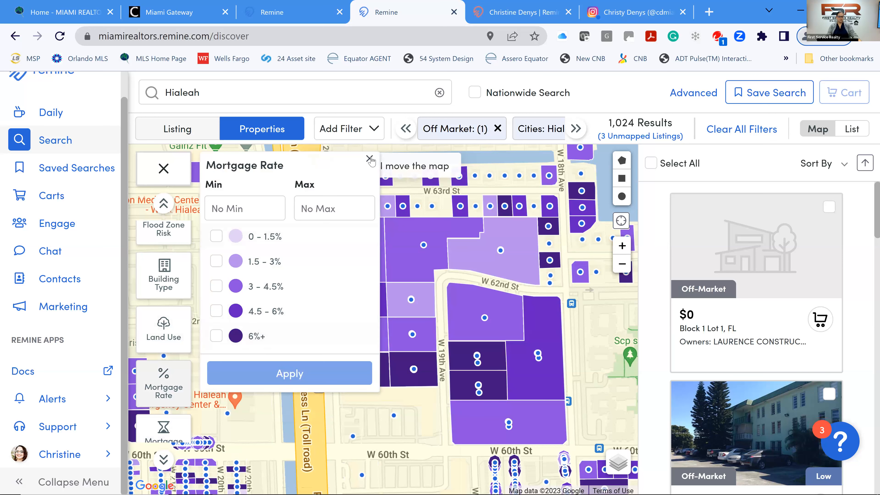
left_click(170, 372)
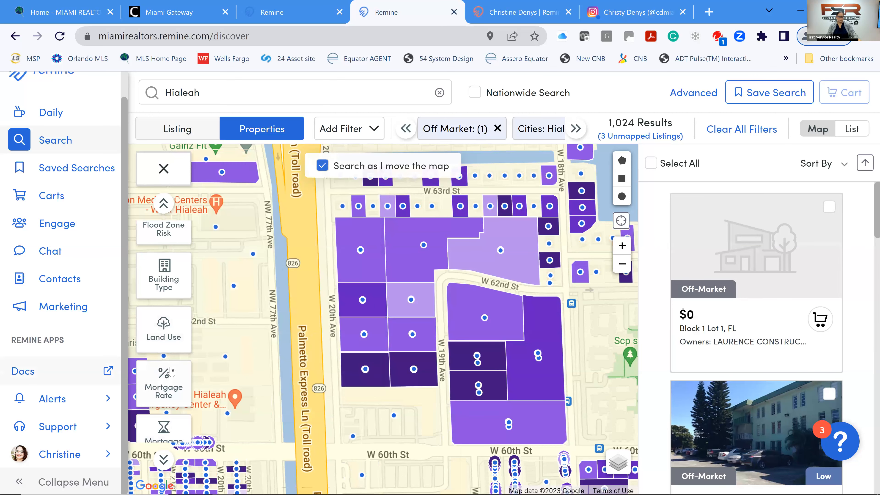
scroll(160, 371, "down", 2)
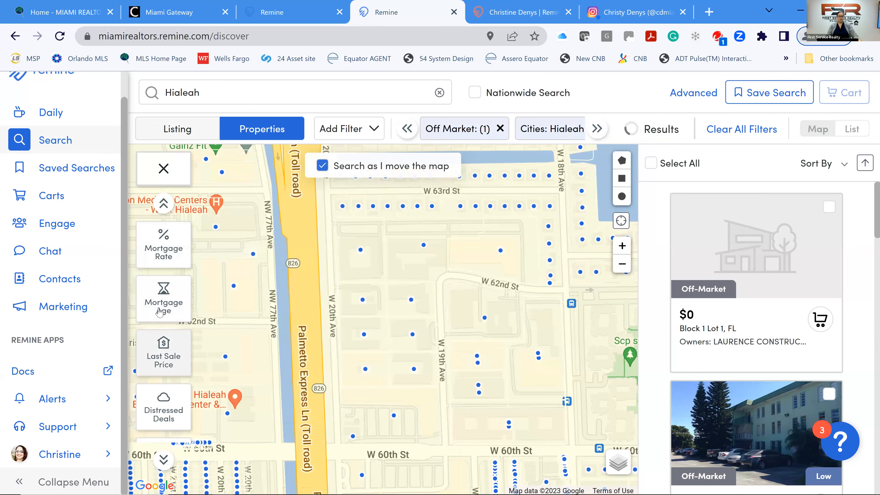
Shade parcels by Mortgage Age, then by Last Sale Price ($0 to $1,000,000+), then turn it off.
left_click(160, 310)
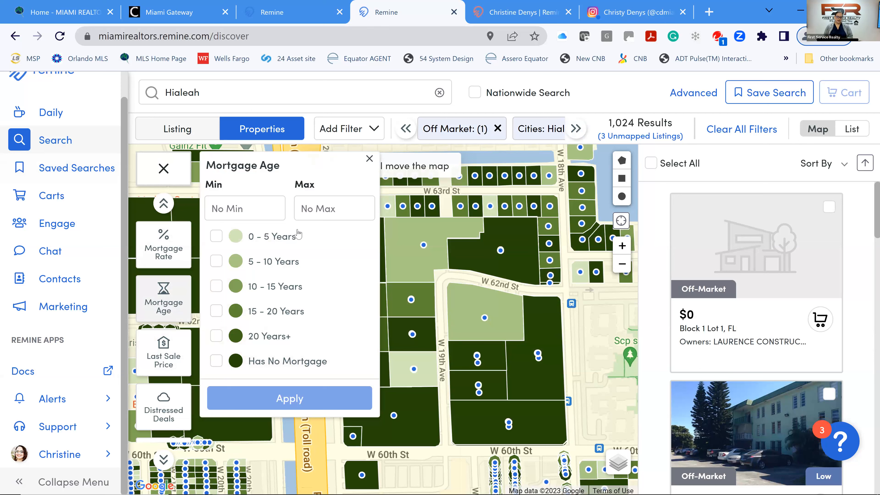
scroll(161, 269, "up", 3)
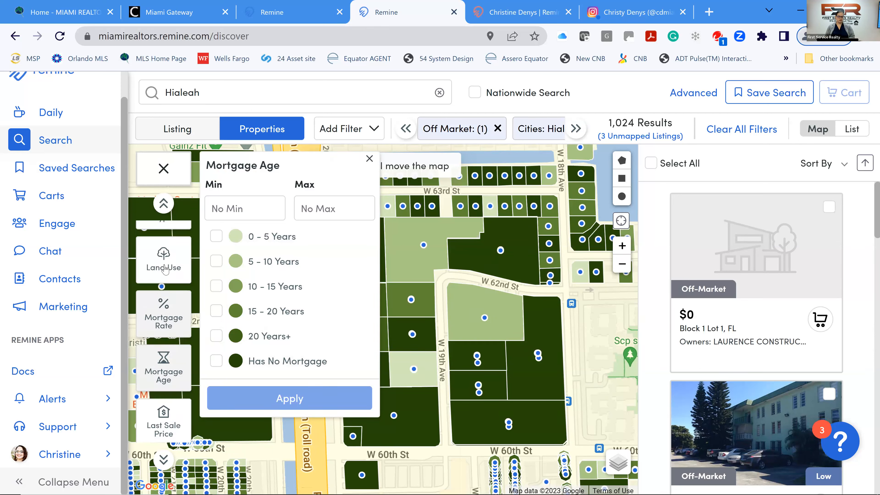
scroll(165, 270, "up", 3)
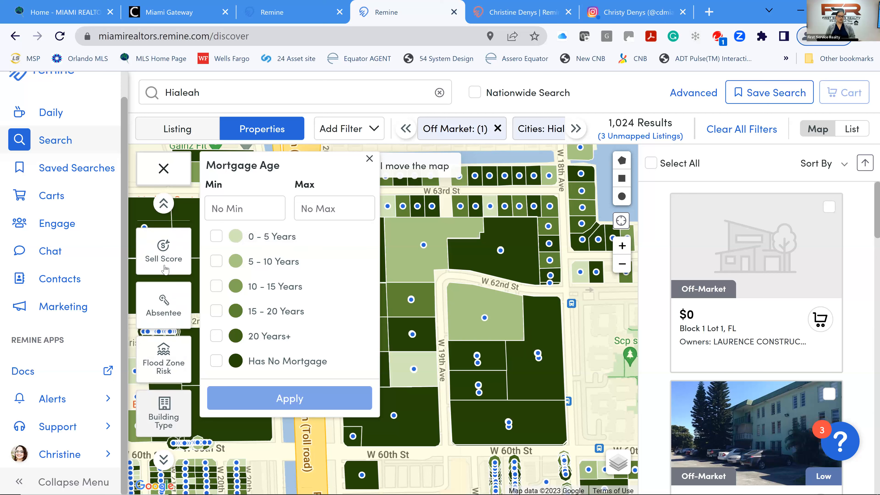
scroll(166, 268, "down", 3)
scroll(165, 268, "down", 5)
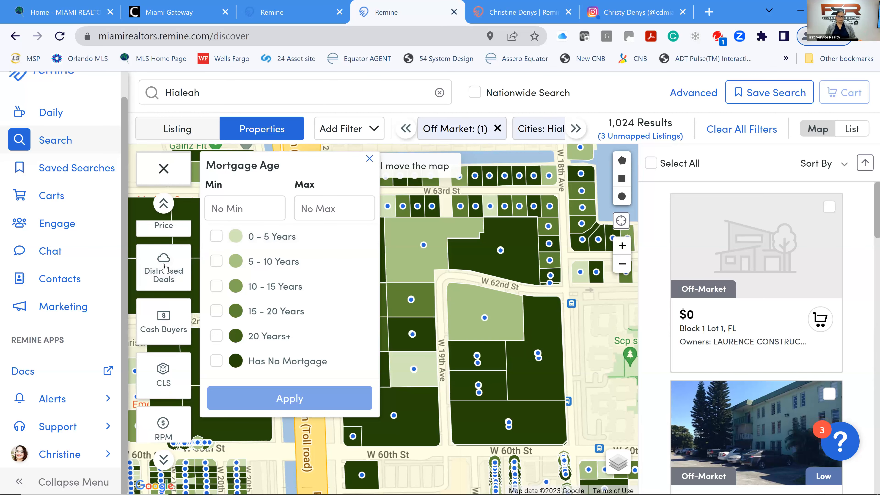
scroll(171, 261, "up", 1)
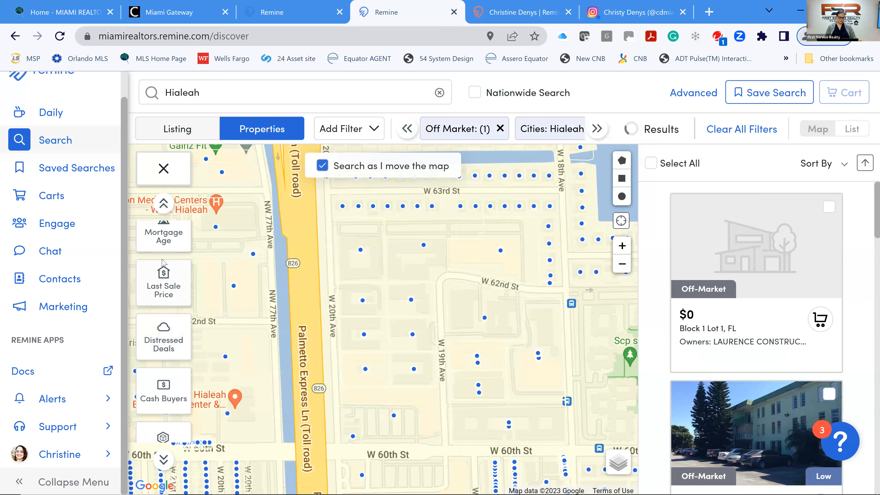
left_click(165, 295)
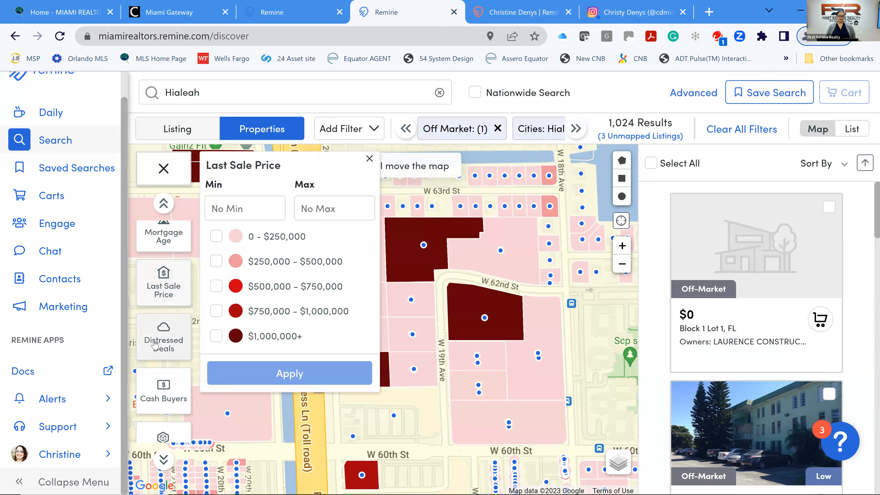
left_click(155, 344)
Filter the Hialeah search to Lis Pendens distressed deals and zoom the map out two levels.
left_click(163, 342)
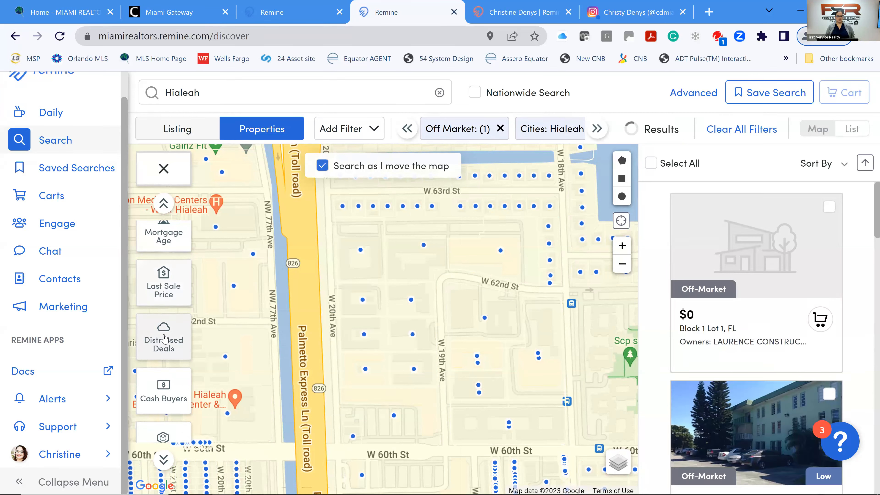
left_click(170, 316)
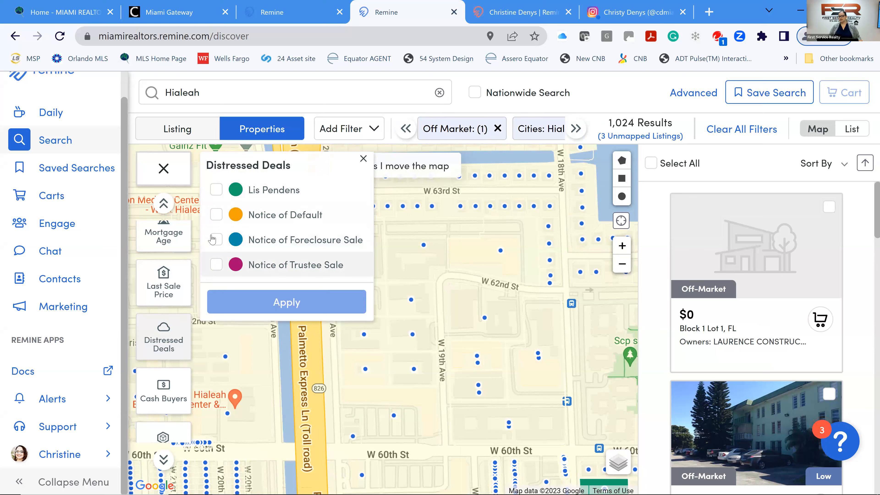
left_click(216, 191)
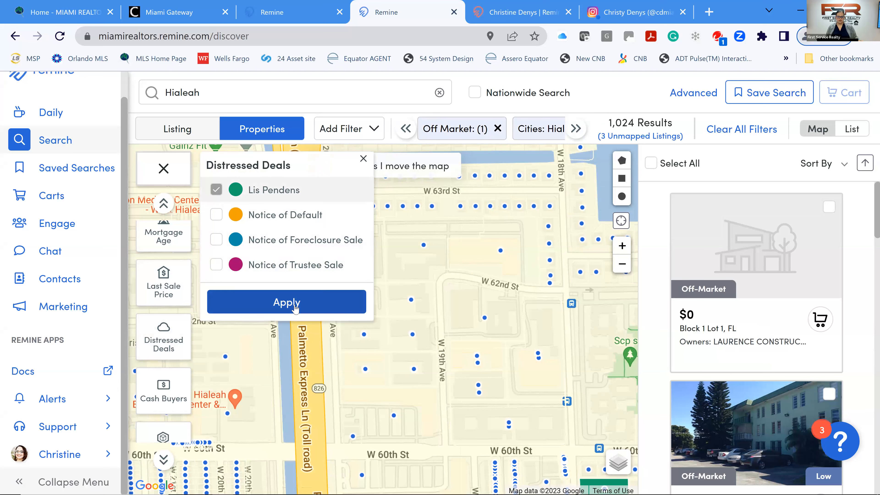
left_click(295, 310)
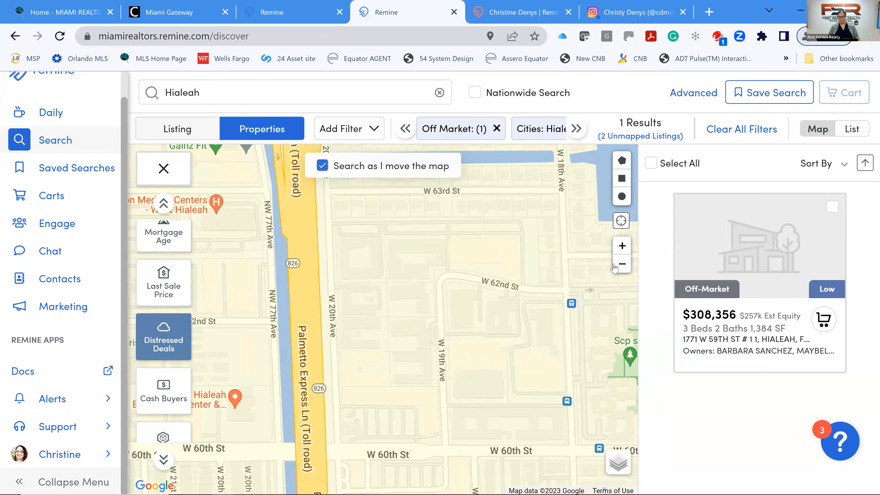
left_click(621, 264)
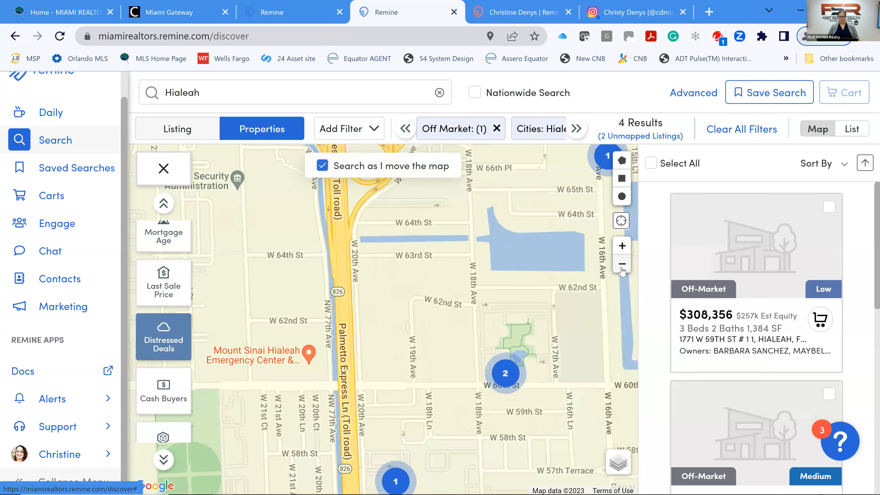
left_click(622, 265)
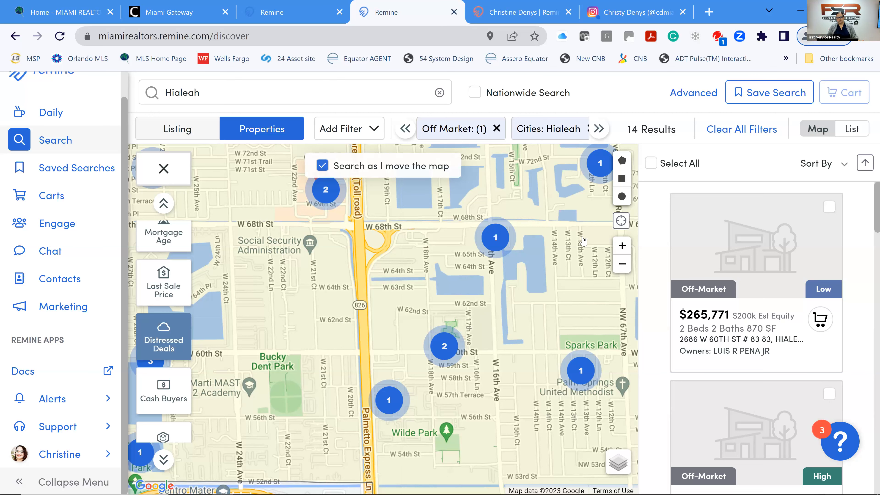
left_click(724, 261)
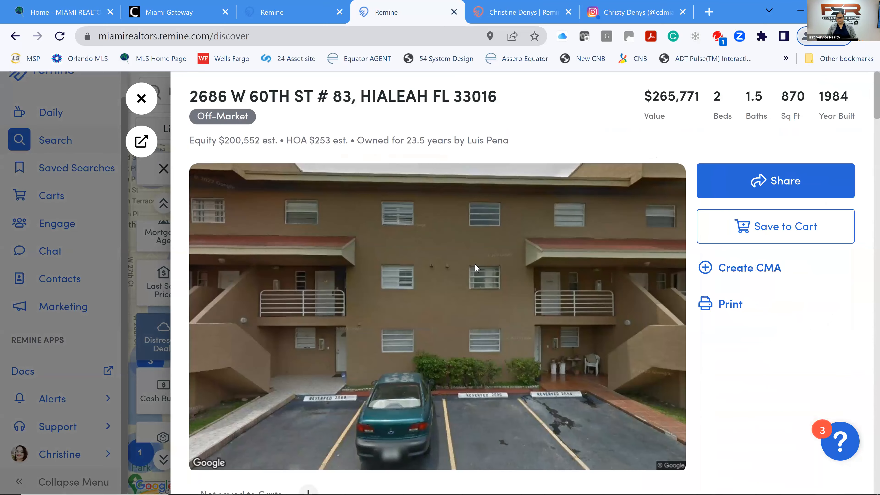
scroll(475, 264, "down", 7)
scroll(476, 258, "down", 3)
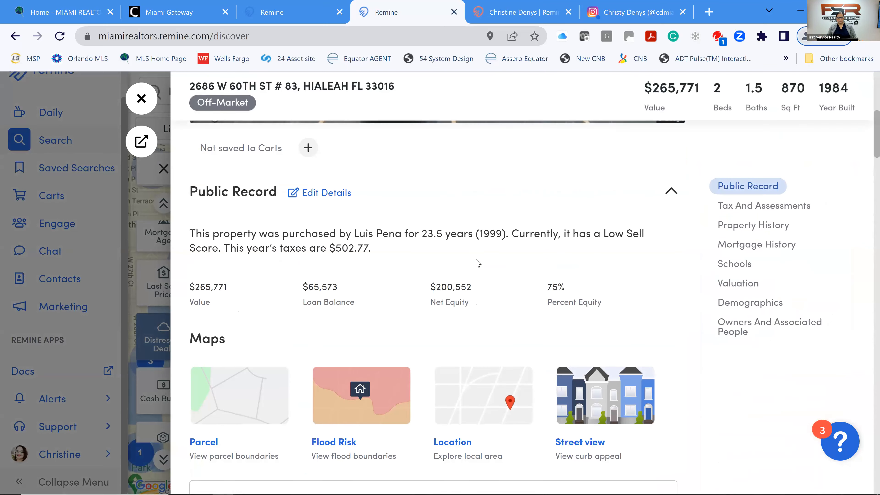
scroll(478, 255, "down", 8)
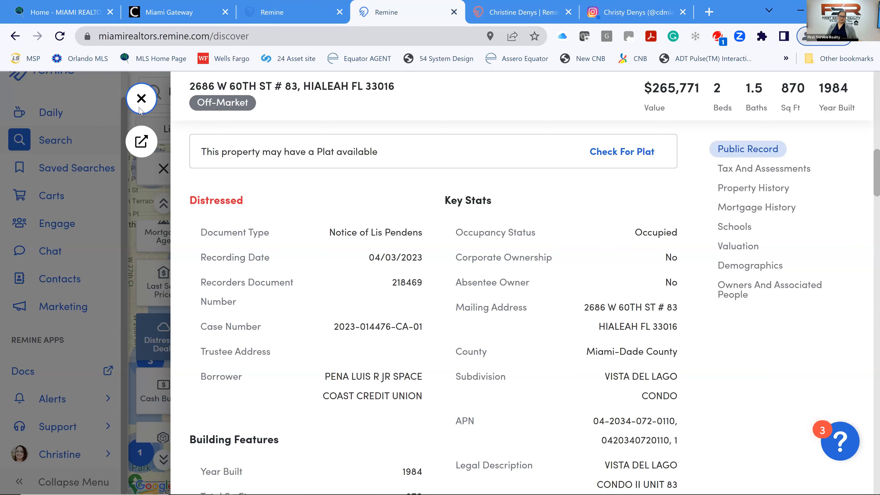
left_click(141, 99)
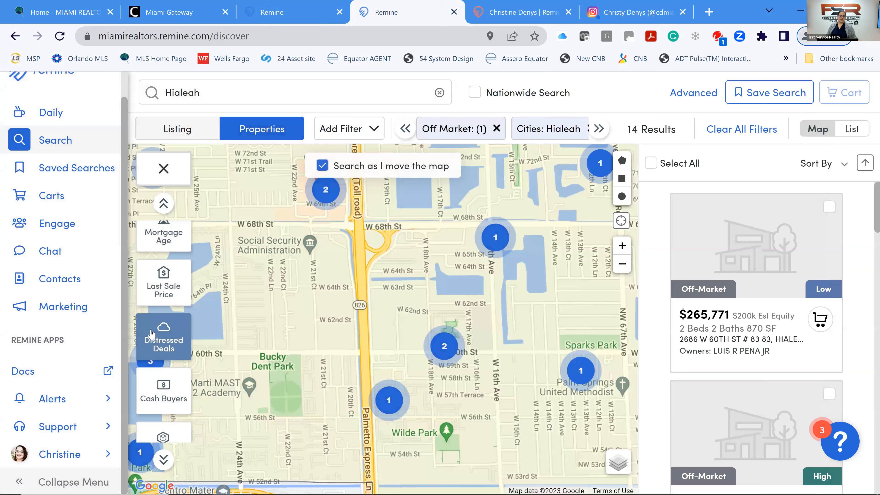
Clear the Lis Pendens distressed filter and zoom into the 2k property cluster.
left_click(164, 332)
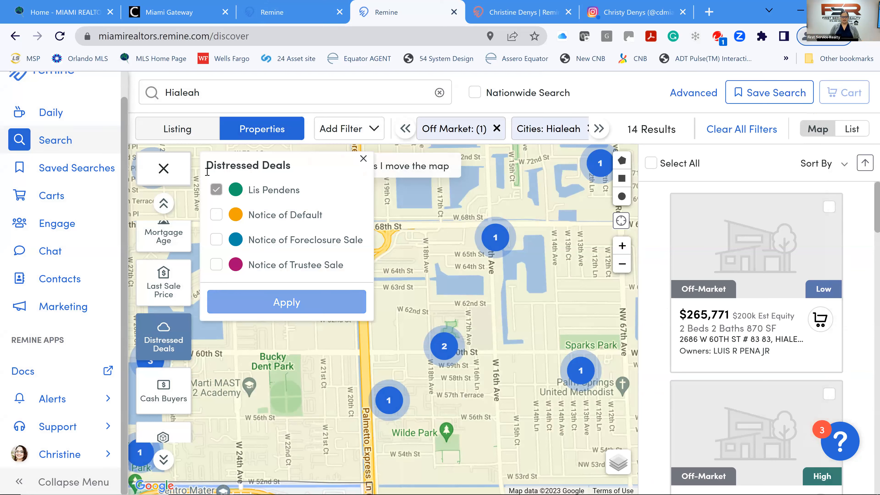
left_click(218, 194)
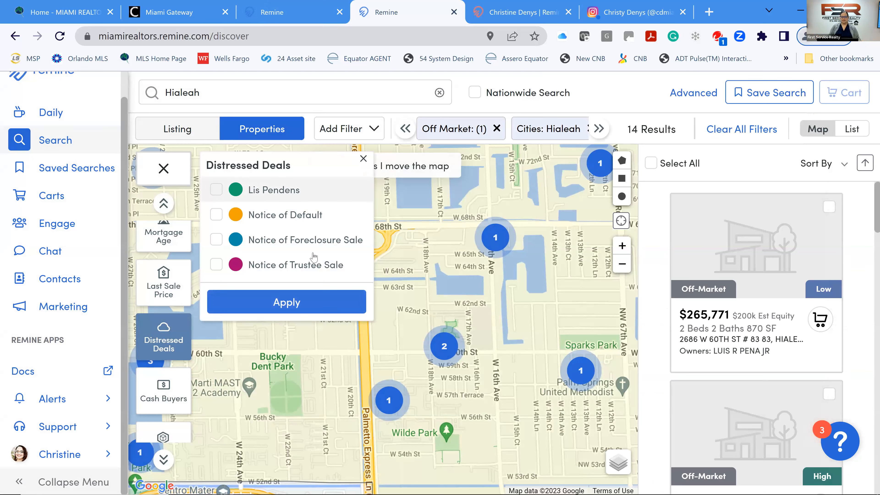
left_click(321, 307)
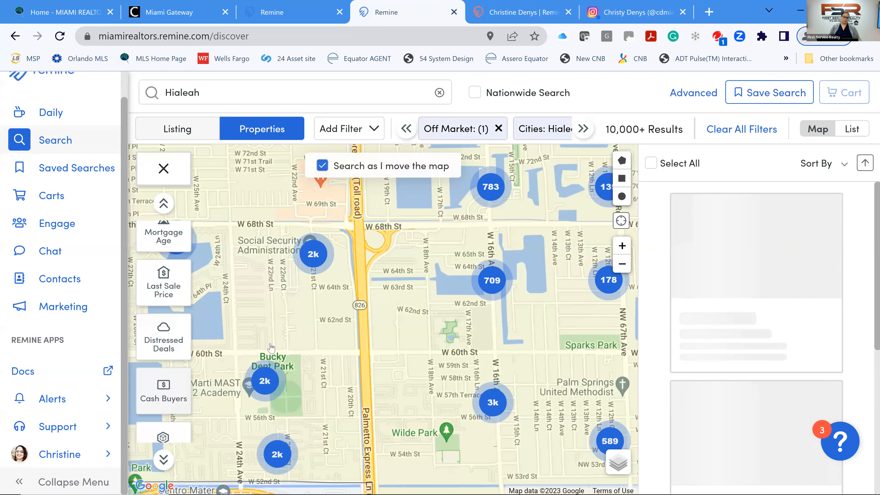
left_click(315, 259)
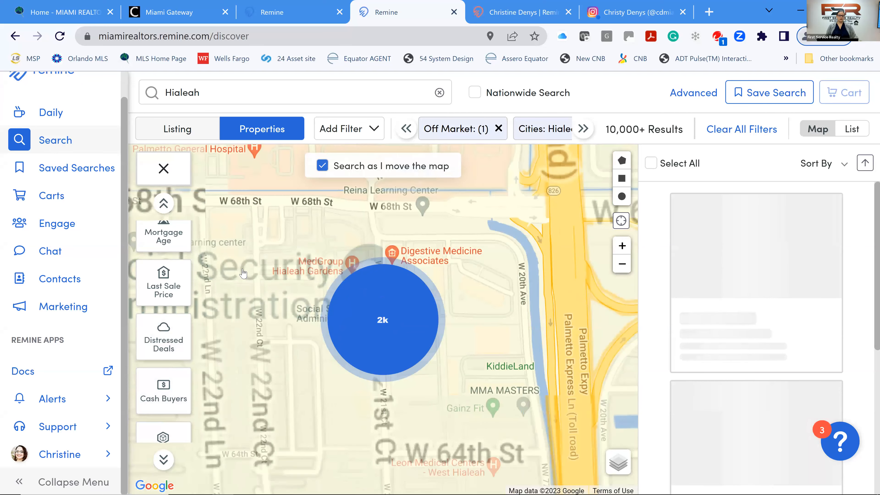
Toggle the Cash Buyers markers on the map, then off again.
left_click(157, 395)
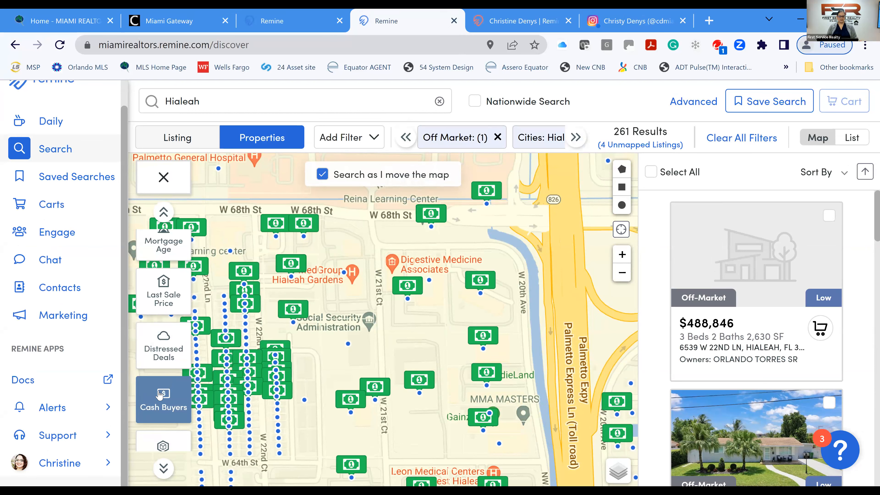
left_click(165, 394)
scroll(166, 385, "down", 2)
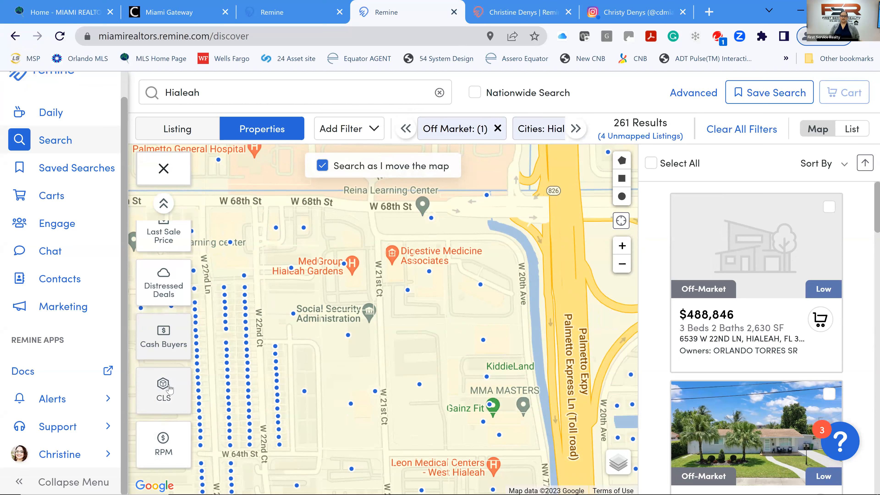
Preview the Commercial Location Score and Rent Prediction Model overlays, then fold the layer panel away.
left_click(165, 397)
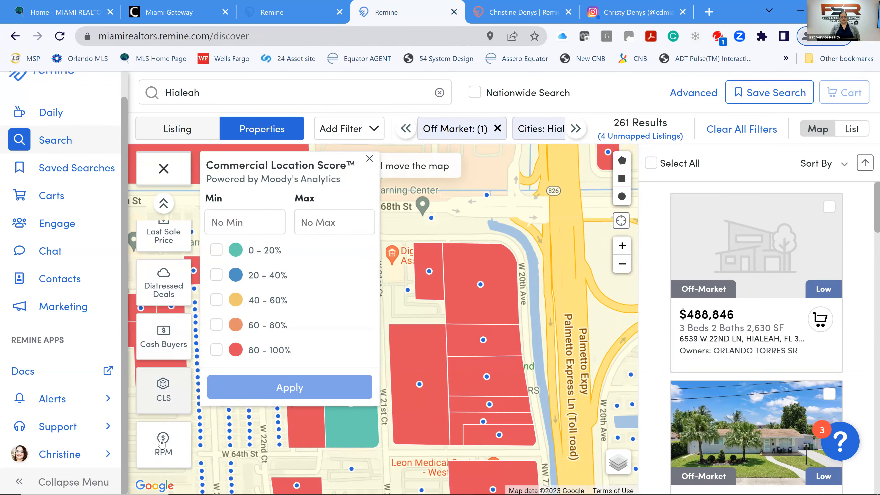
left_click(163, 441)
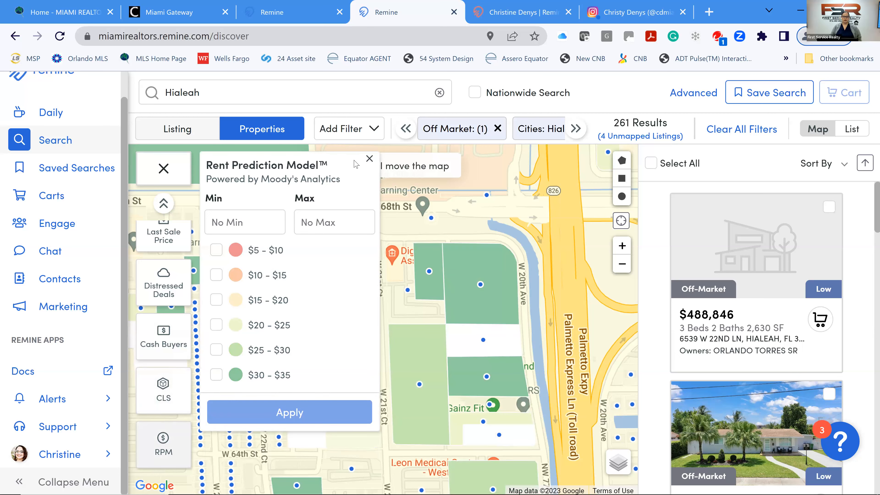
left_click(370, 160)
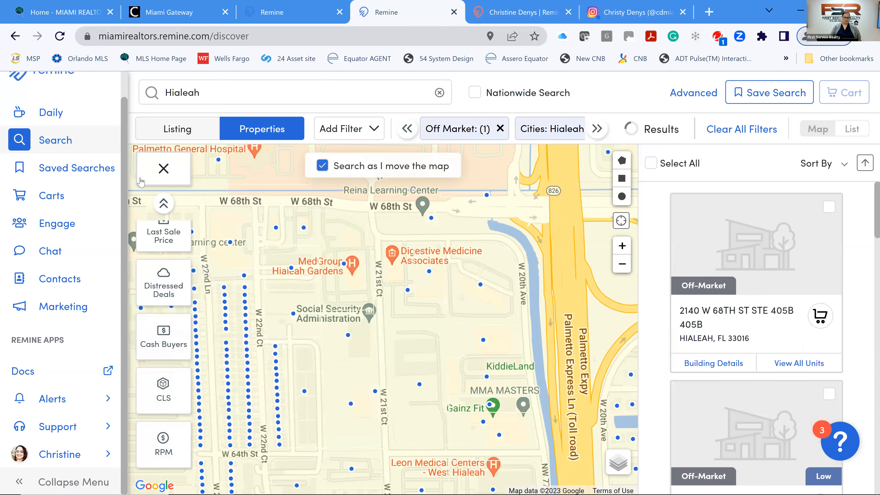
left_click(163, 169)
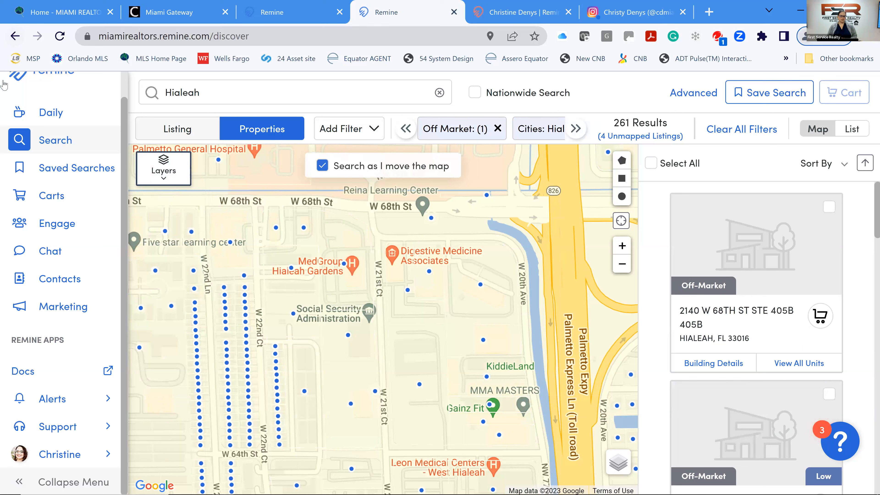
left_click(60, 206)
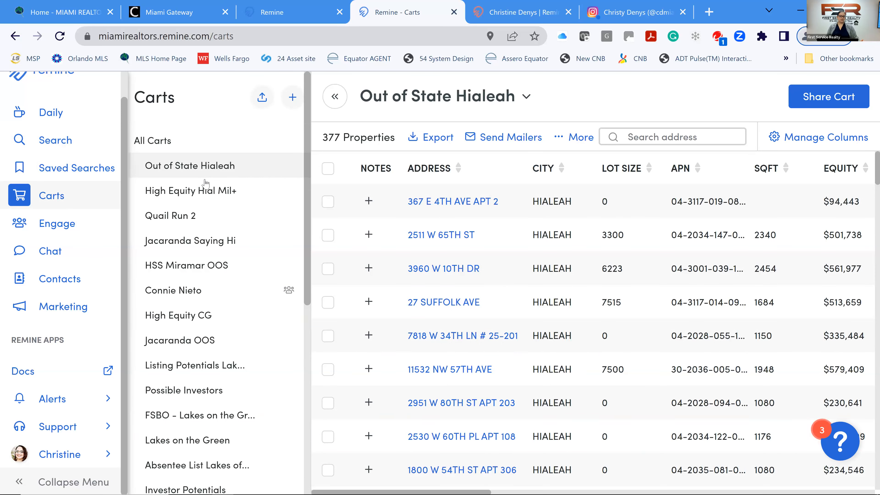
Open the High Equity Hial Mil+ cart and tick select-all for its 155 properties.
left_click(193, 201)
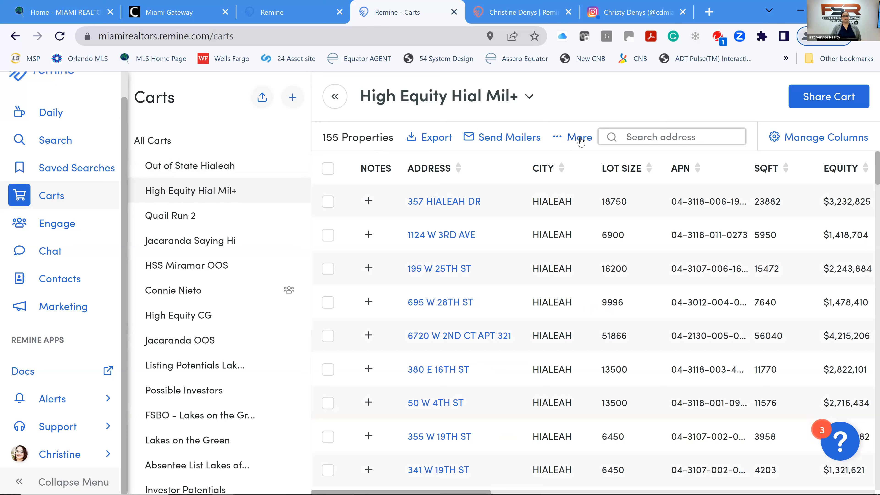
left_click(328, 170)
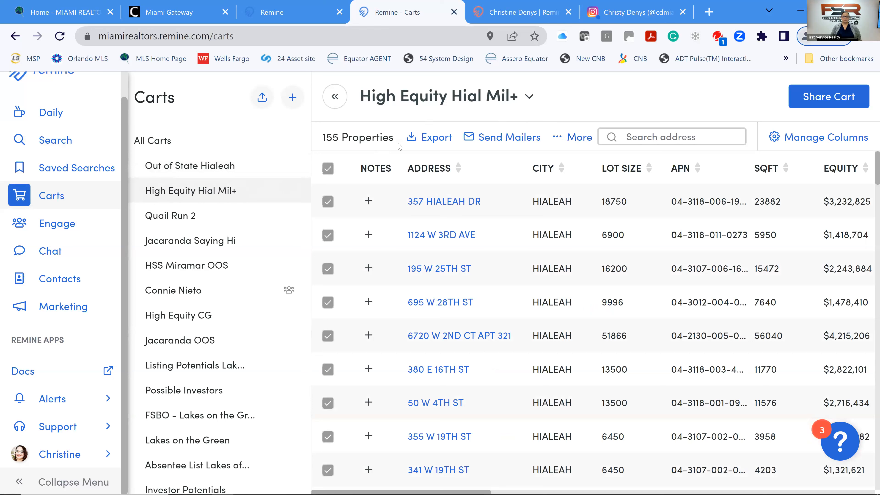
Print Avery 5160 labels addressed to Property Owner(s) at their Mailing Address as labels.pdf.
left_click(580, 142)
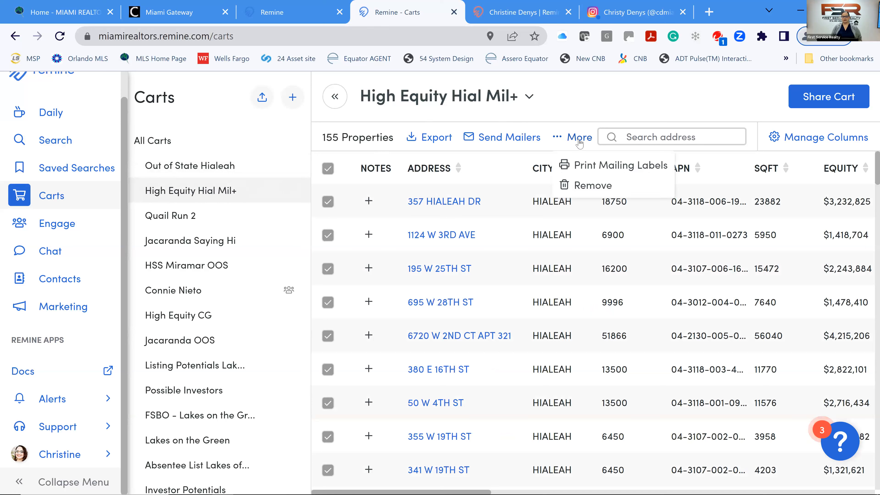
left_click(593, 171)
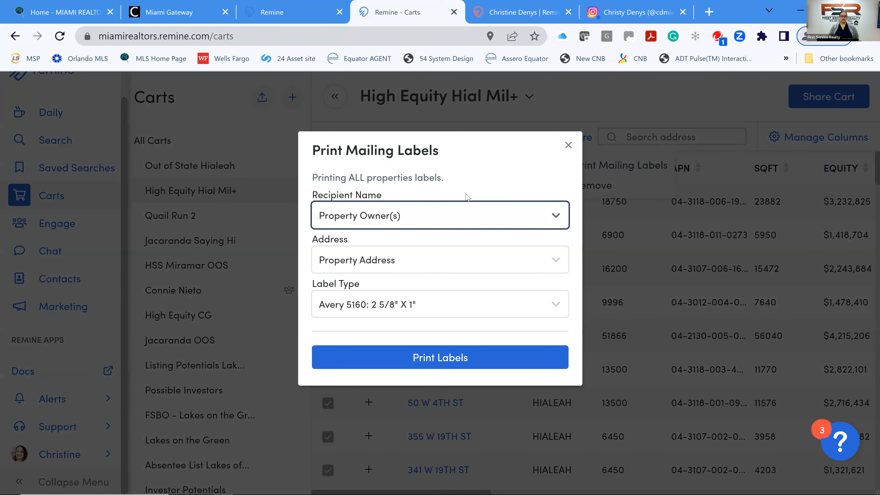
left_click(472, 216)
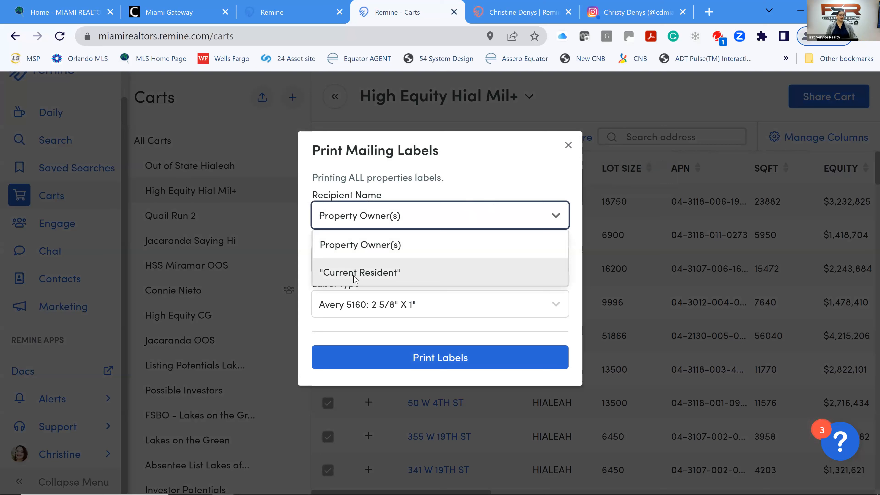
left_click(358, 245)
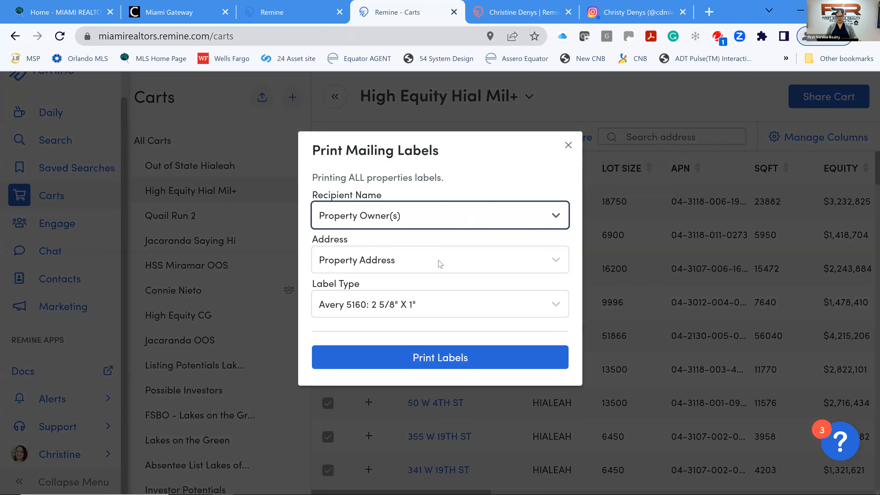
left_click(404, 265)
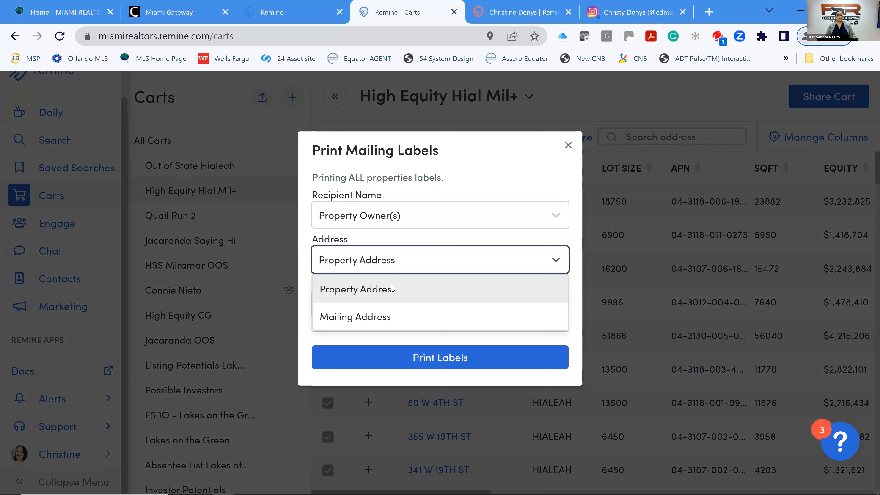
left_click(372, 322)
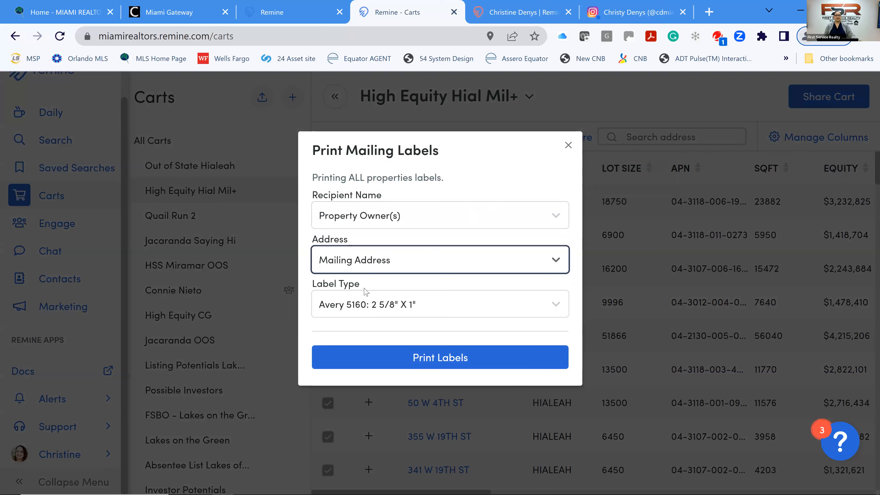
left_click(515, 310)
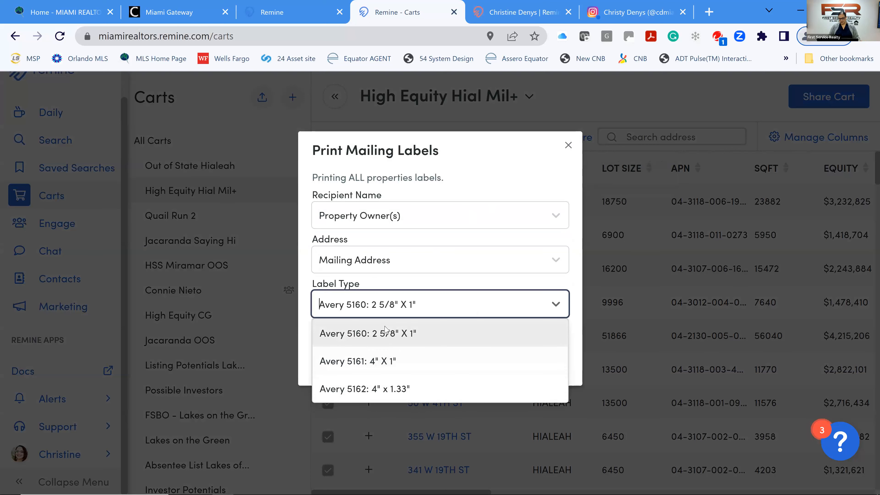
left_click(384, 333)
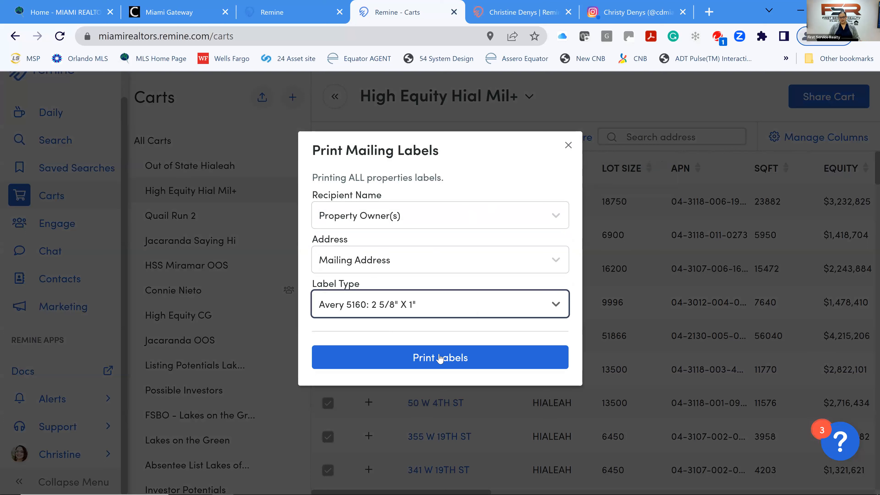
left_click(439, 358)
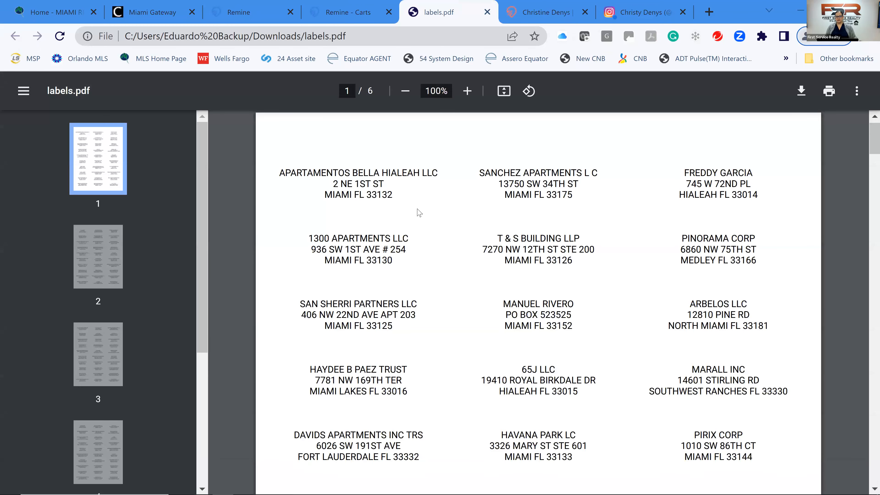
Scroll through pages 1–3 of the six-page labels.pdf, then close its tab.
scroll(419, 212, "down", 8)
scroll(426, 221, "down", 20)
scroll(429, 222, "down", 14)
scroll(437, 182, "down", 6)
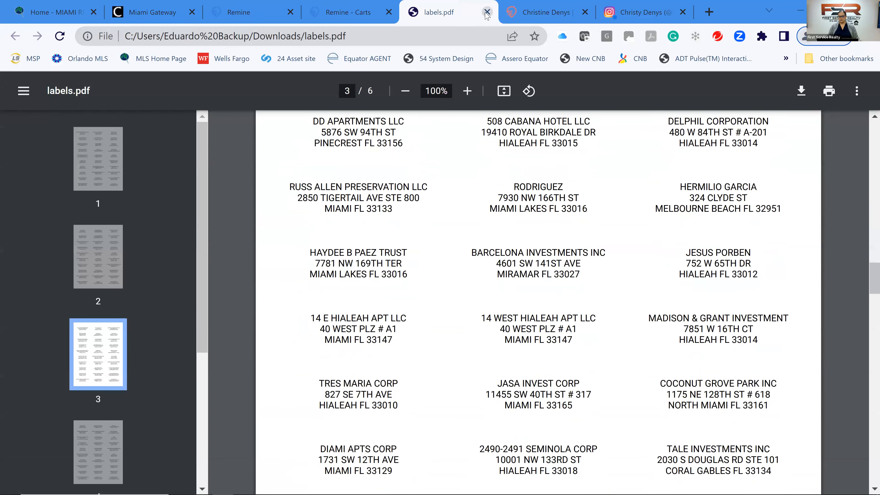
left_click(487, 12)
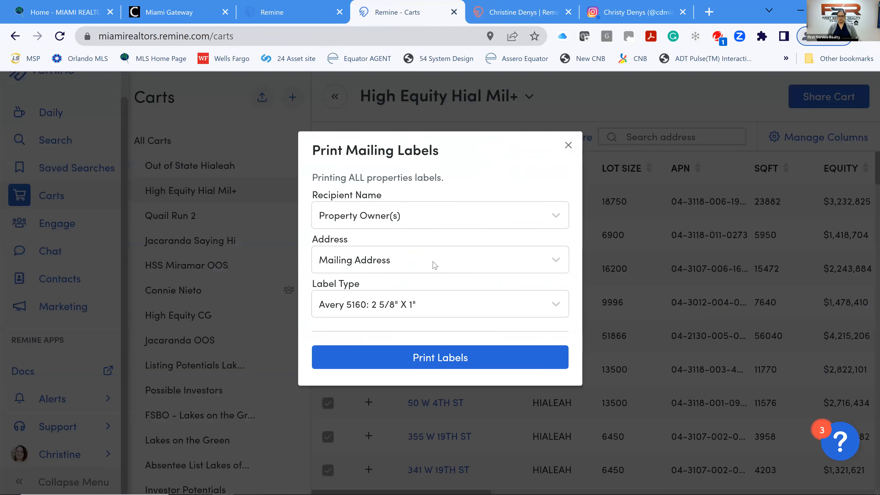
Regenerate the labels for Current Resident at the property addresses and open labels (1).pdf.
left_click(423, 219)
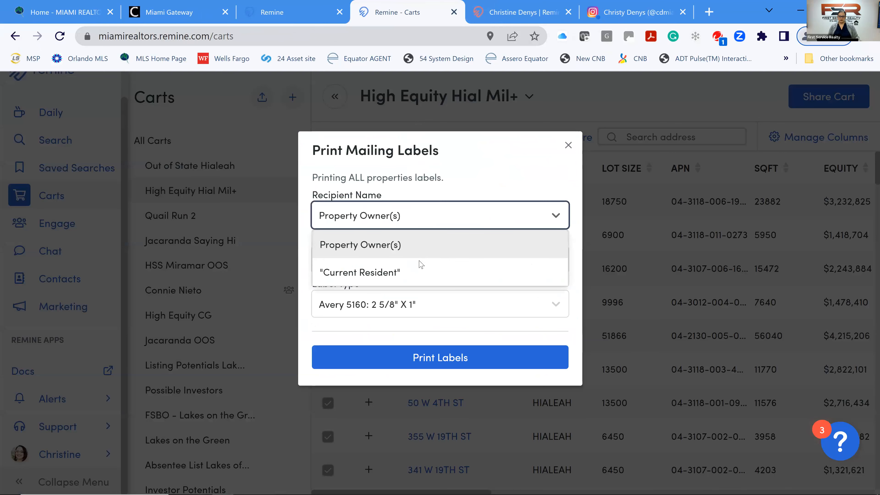
left_click(423, 276)
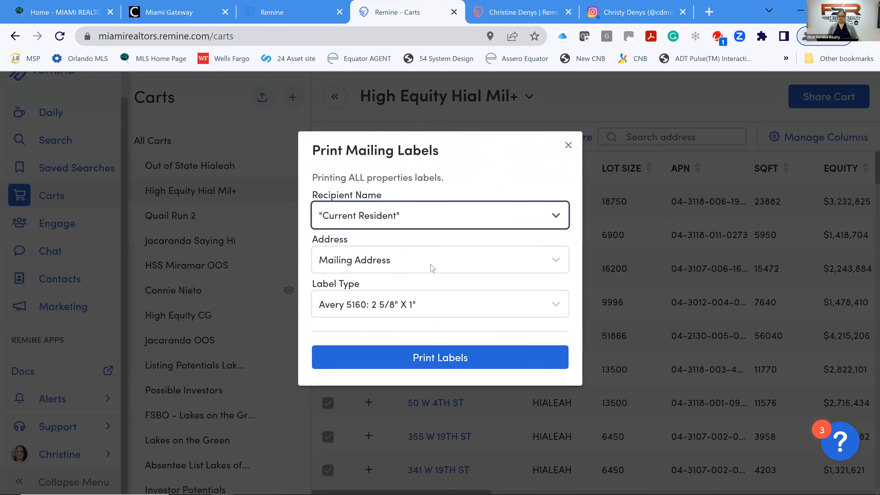
left_click(429, 267)
left_click(406, 286)
left_click(442, 361)
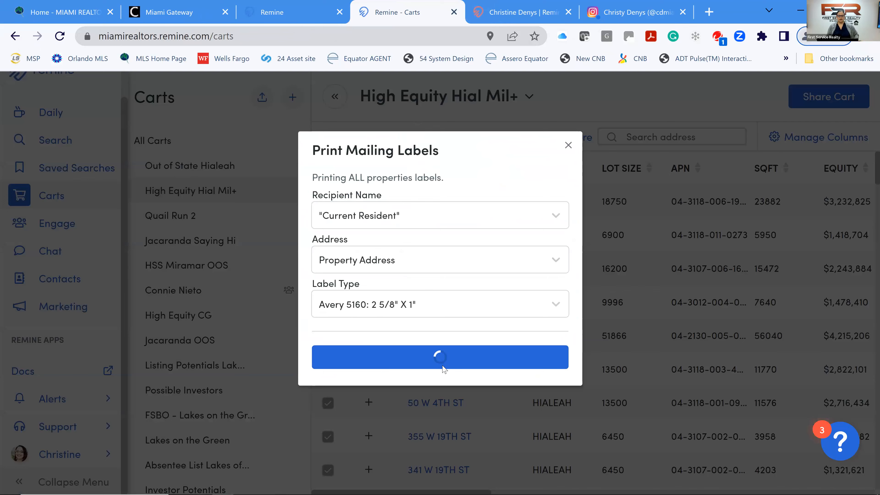
left_click(60, 483)
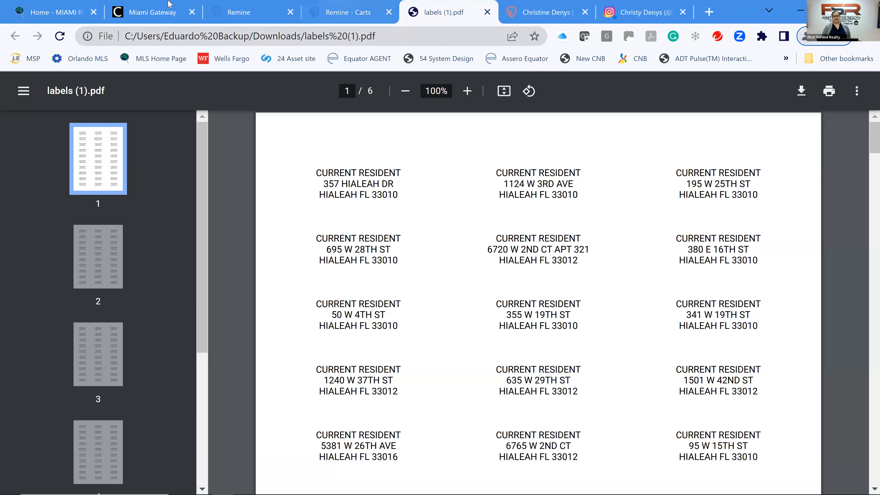
Close the labels (1).pdf tab to return to the Remine cart.
left_click(487, 13)
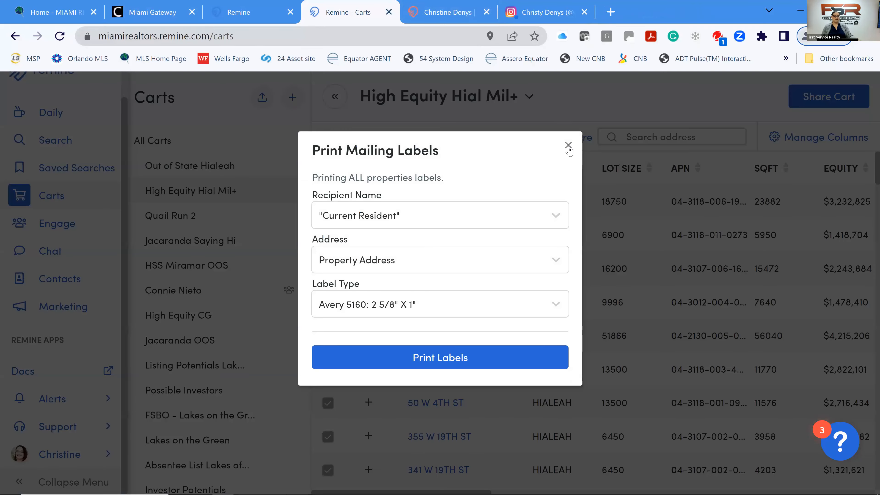
Dismiss the label settings and build a Send Mailers campaign named 'High Equity Hialeah'.
left_click(567, 146)
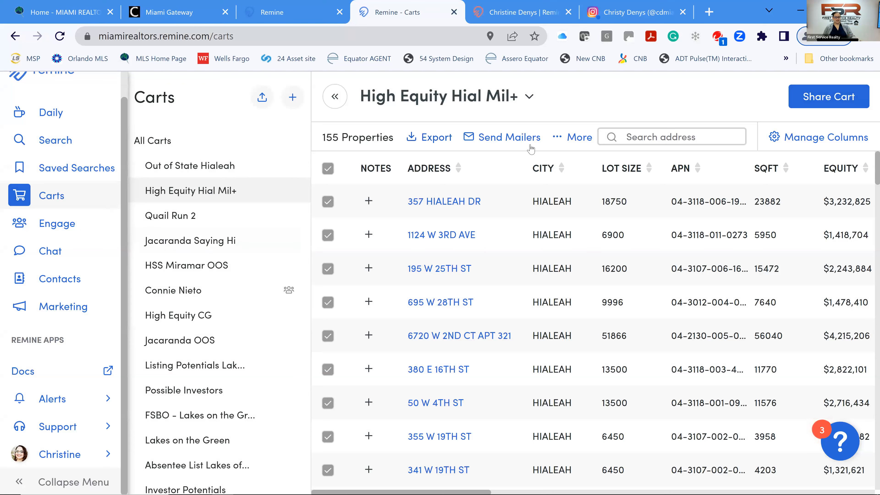
left_click(508, 144)
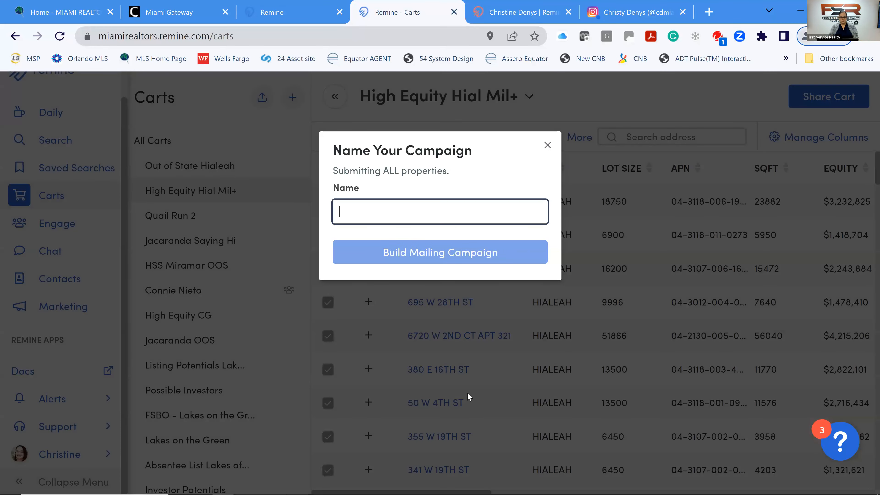
type("Hi")
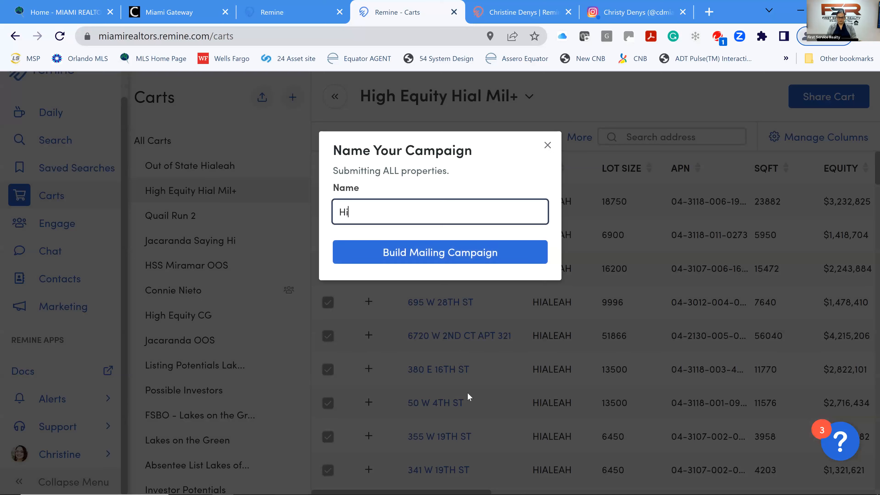
type("gh Equity Hialeah")
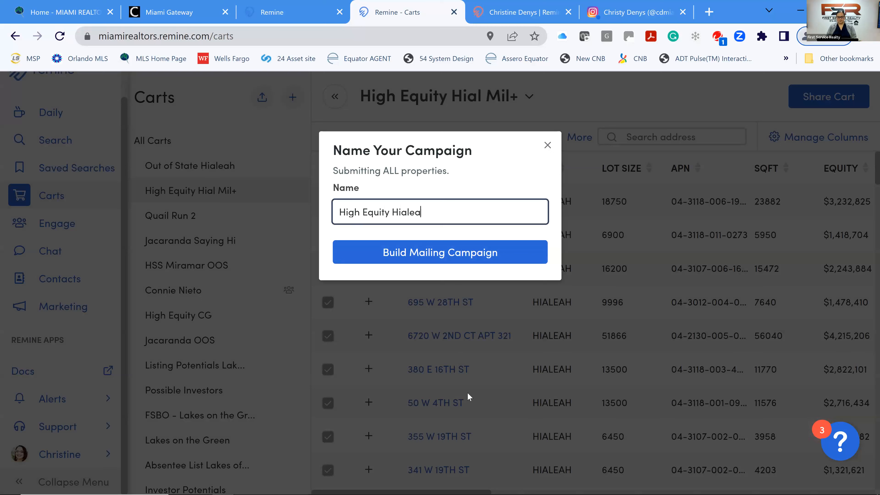
left_click(422, 252)
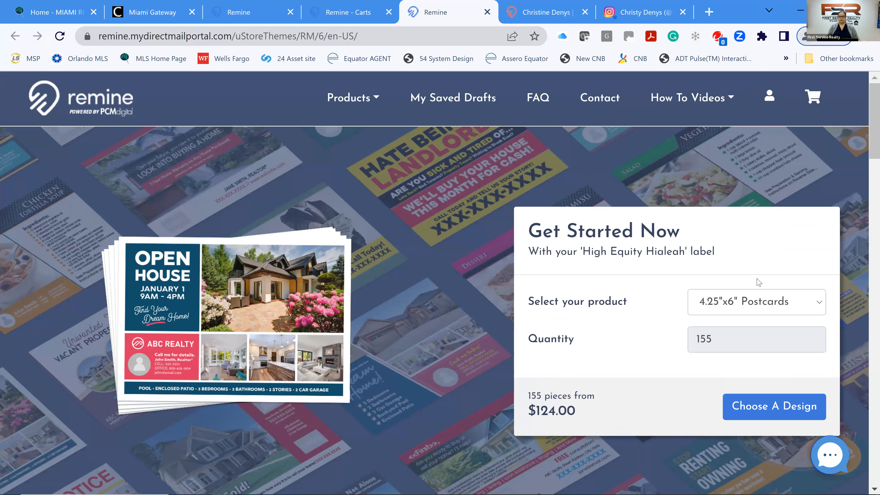
Compare mailing prices for 6"x8.5" and 6"x11" postcards, Letters, Yellow Letters and Snap Aparts.
left_click(785, 310)
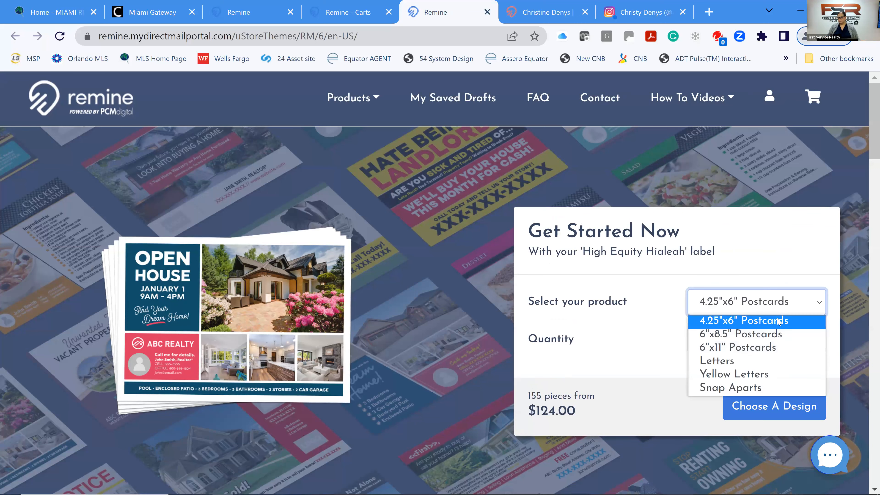
left_click(778, 336)
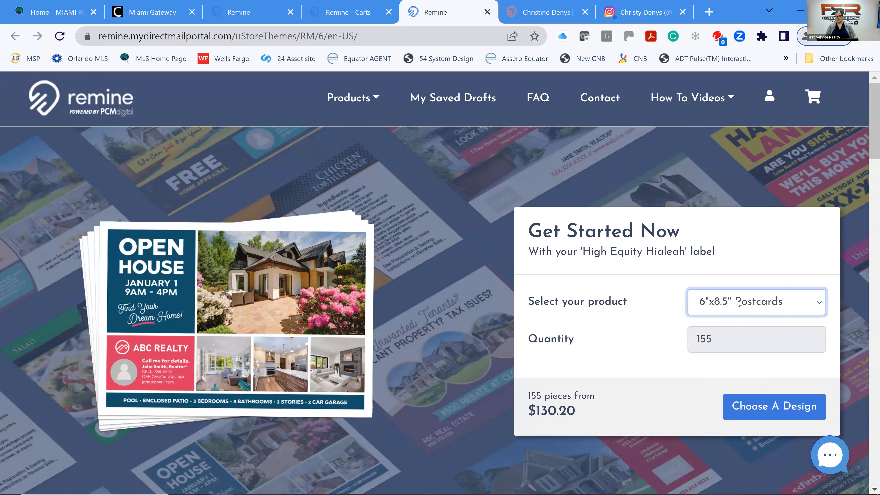
left_click(748, 303)
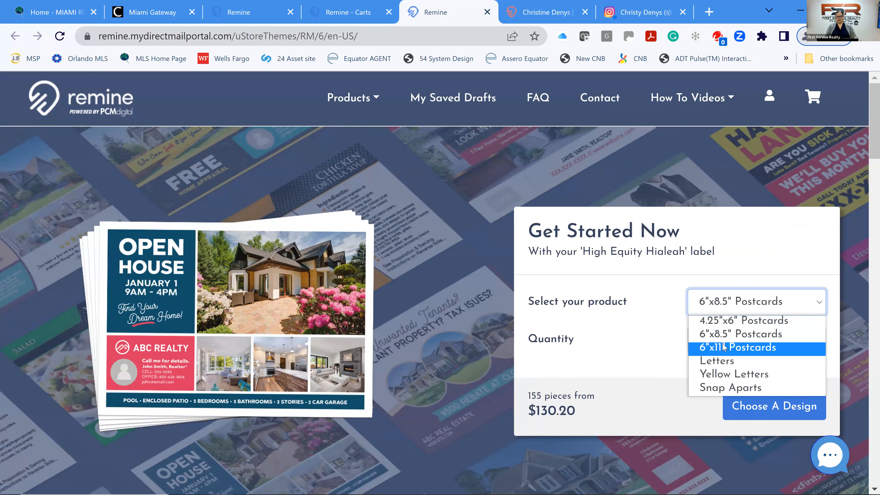
key("Return")
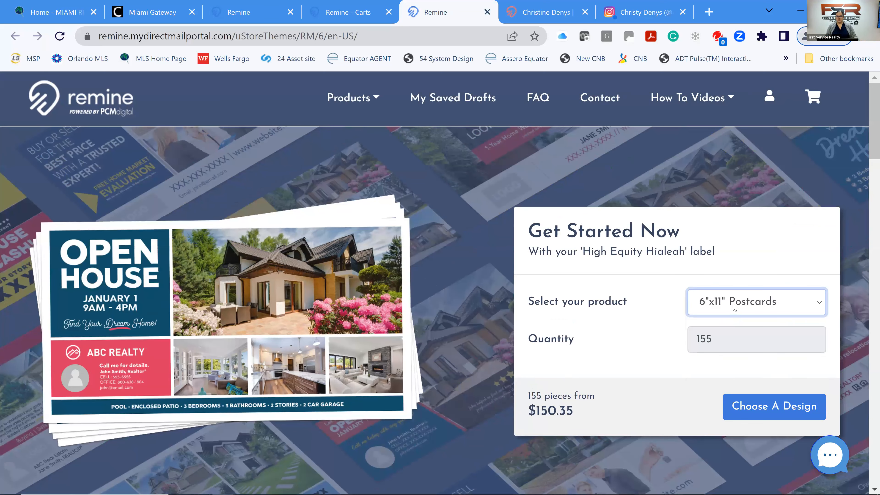
left_click(734, 307)
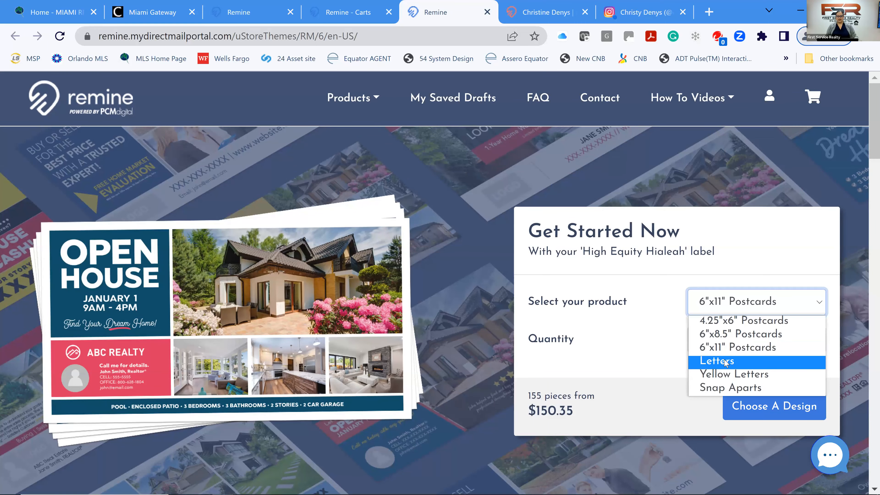
key("Return")
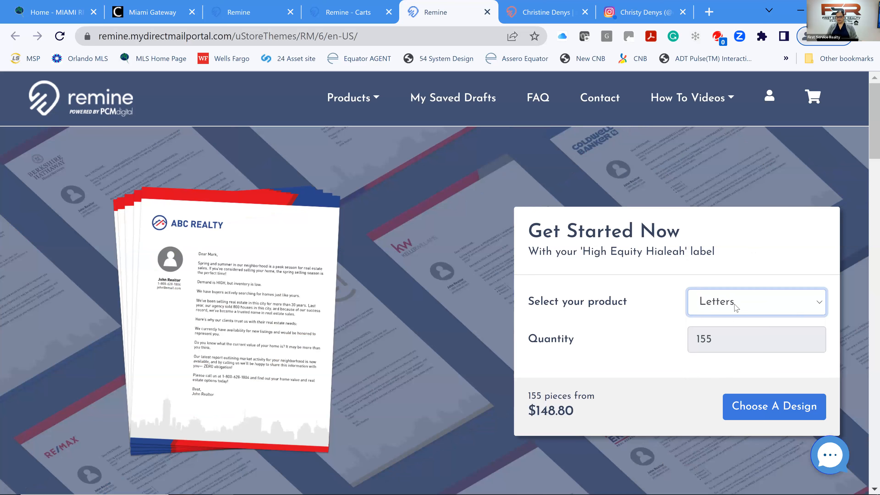
left_click(748, 302)
left_click(750, 376)
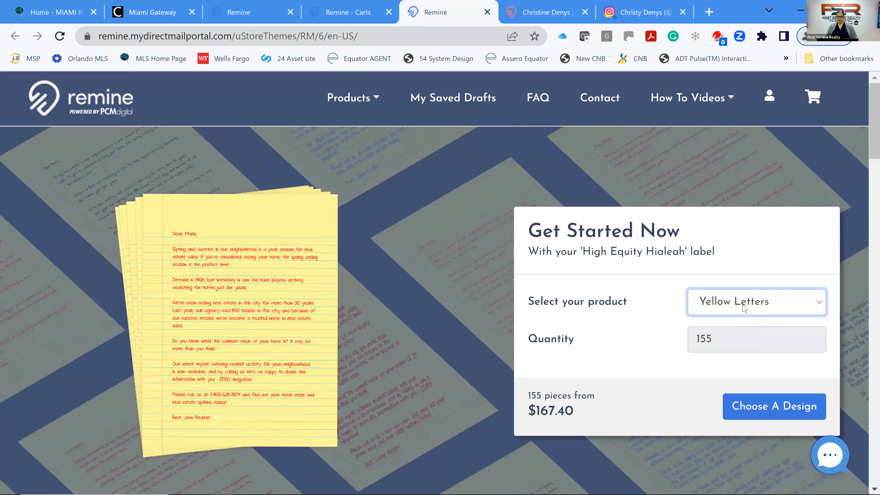
left_click(742, 307)
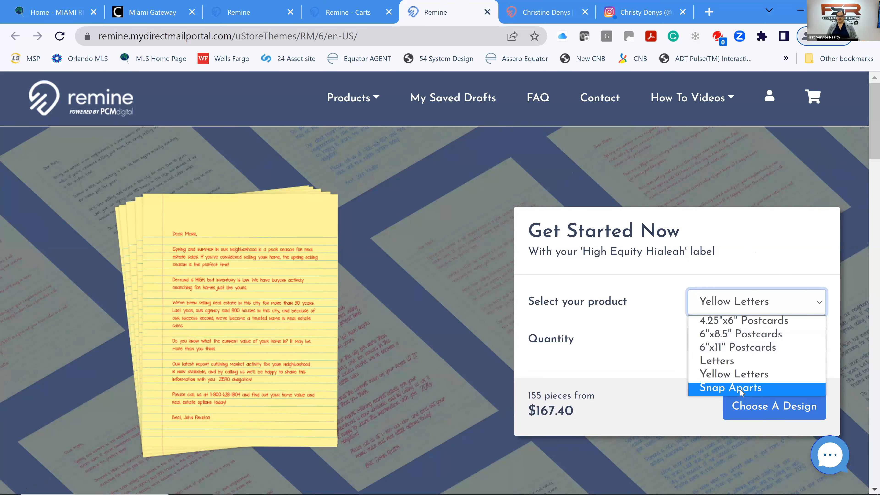
left_click(745, 388)
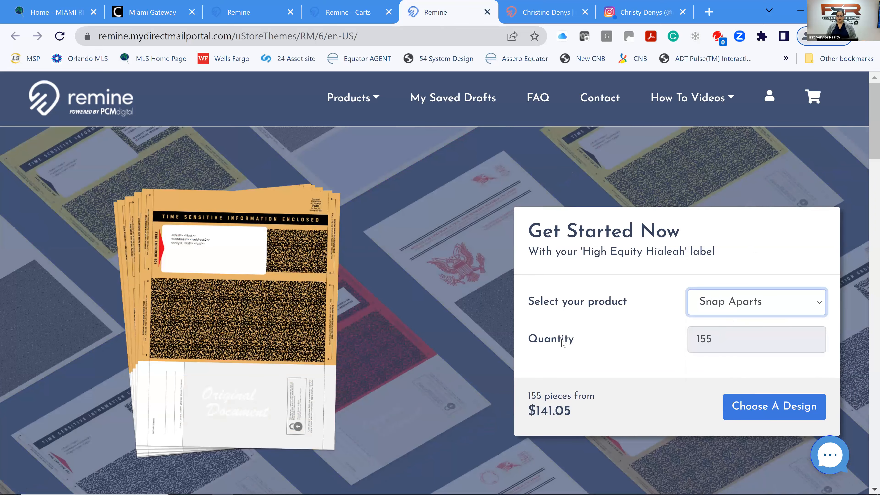
Settle on 4.25"x6" Postcards for the 155 addresses at $124.00 and proceed to design selection.
left_click(742, 305)
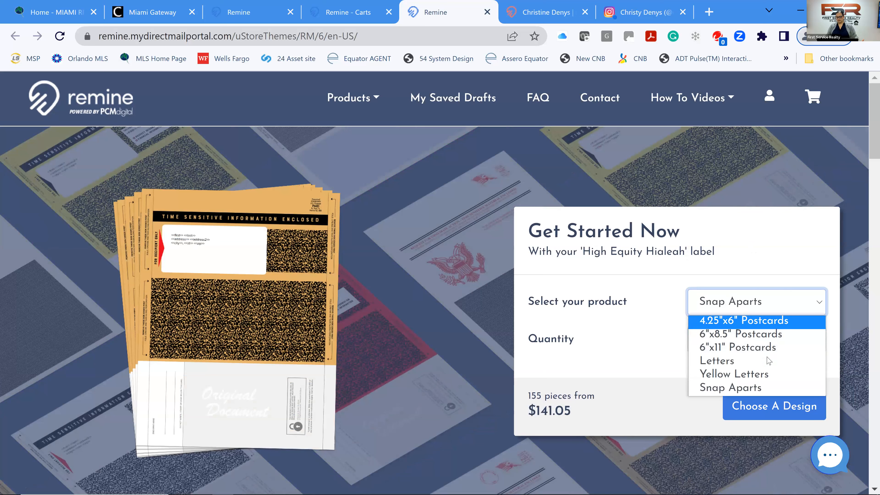
left_click(699, 320)
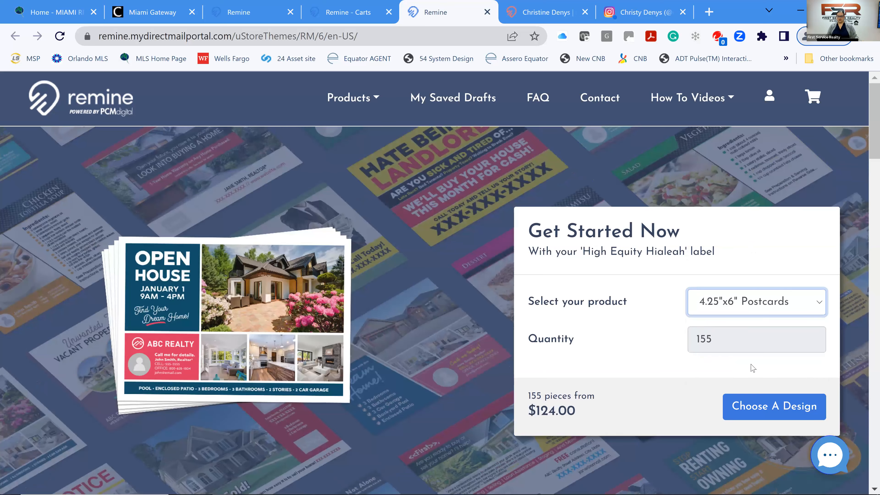
left_click(763, 411)
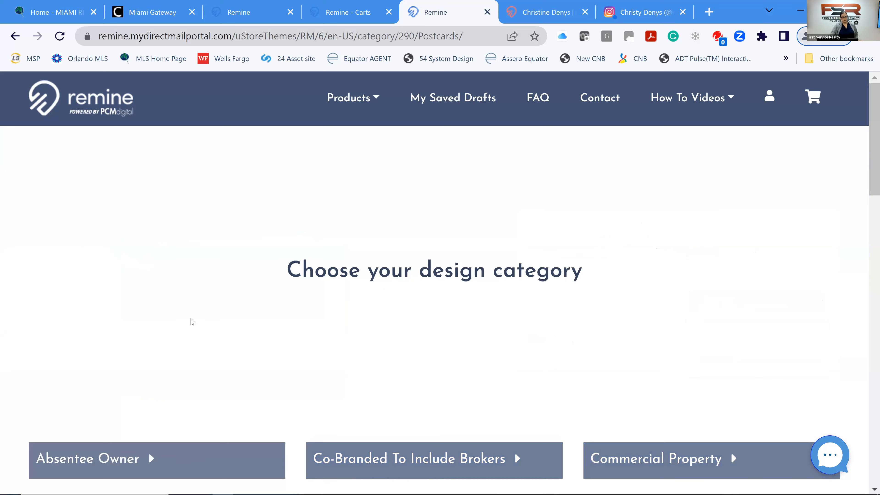
Browse the postcard design categories and open the New Realtor Announcement designs in 4.25"x6", 6"x8.5" and 6"x11" sizes.
scroll(193, 328, "down", 2)
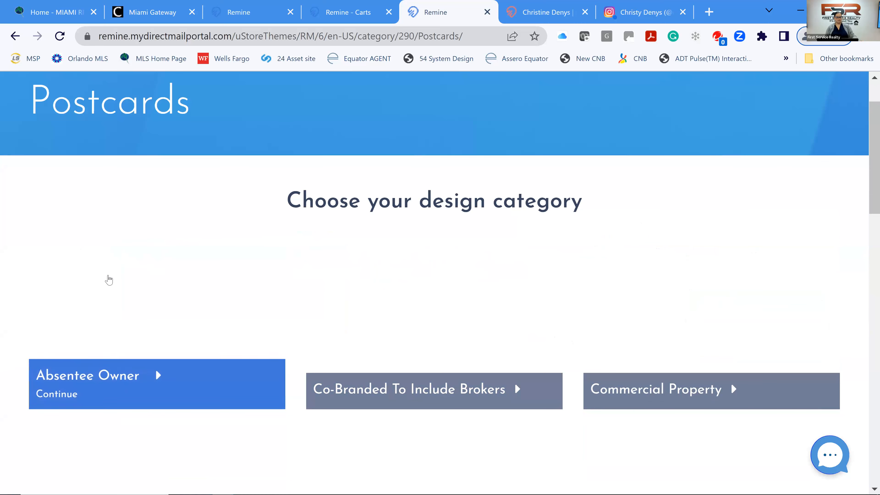
scroll(136, 285, "up", 2)
scroll(150, 299, "down", 2)
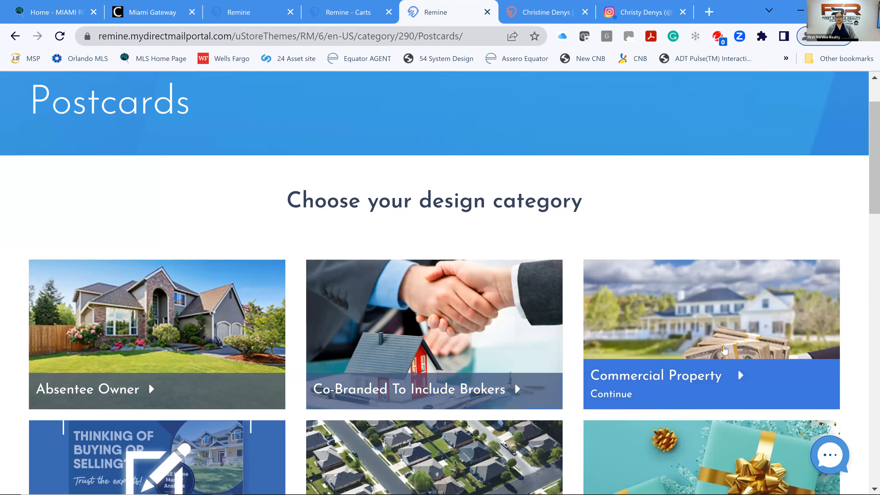
scroll(720, 343, "down", 2)
scroll(718, 342, "down", 3)
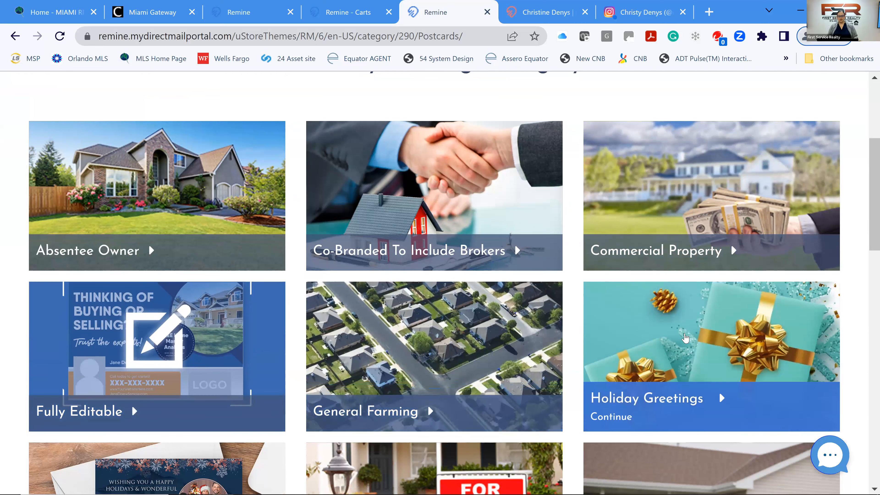
scroll(685, 338, "down", 3)
scroll(685, 338, "down", 2)
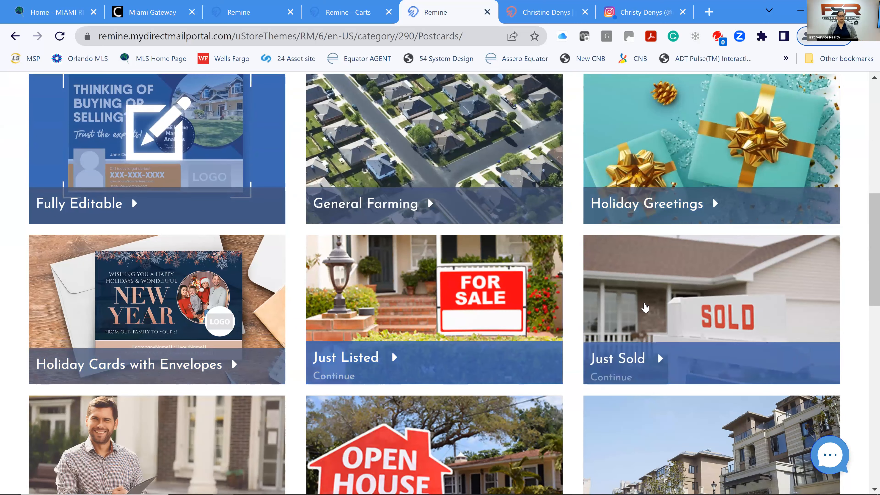
scroll(647, 307, "down", 4)
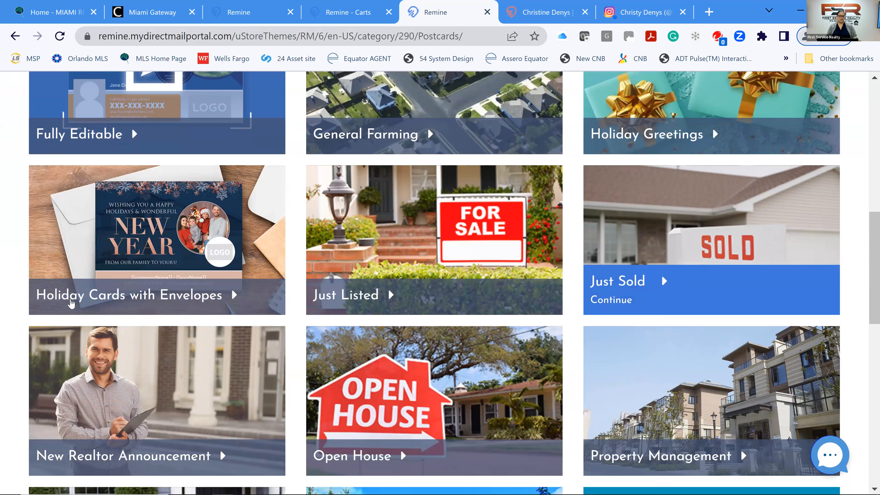
scroll(99, 202, "down", 2)
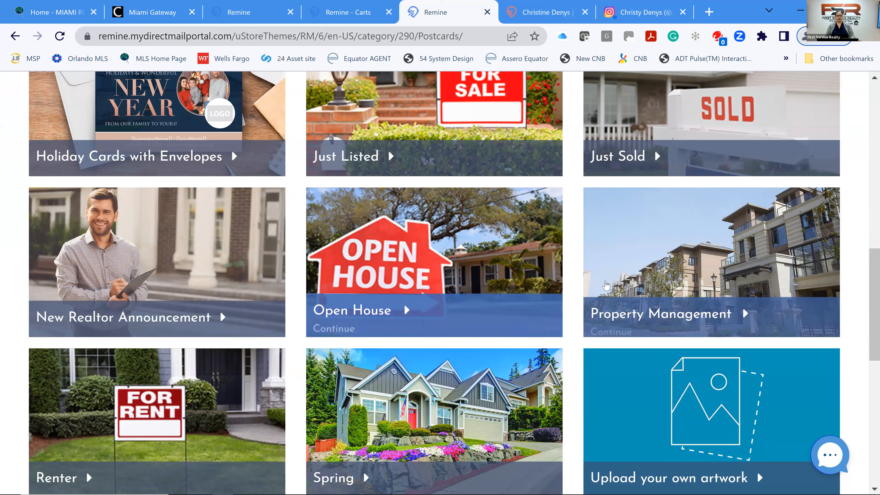
scroll(74, 275, "down", 1)
scroll(104, 379, "down", 1)
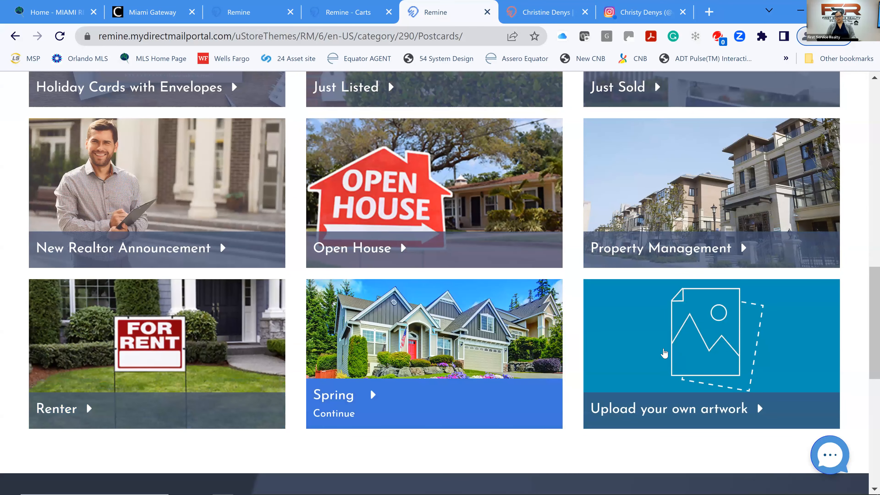
scroll(685, 314, "down", 2)
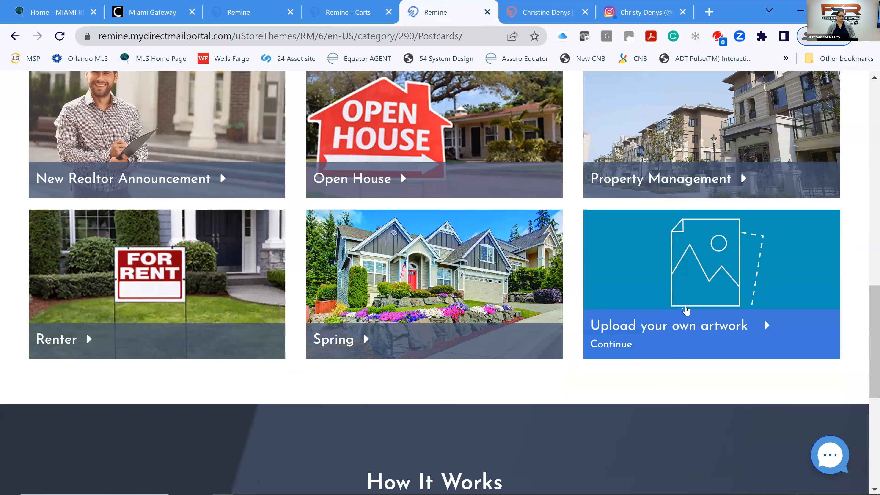
scroll(685, 308, "up", 4)
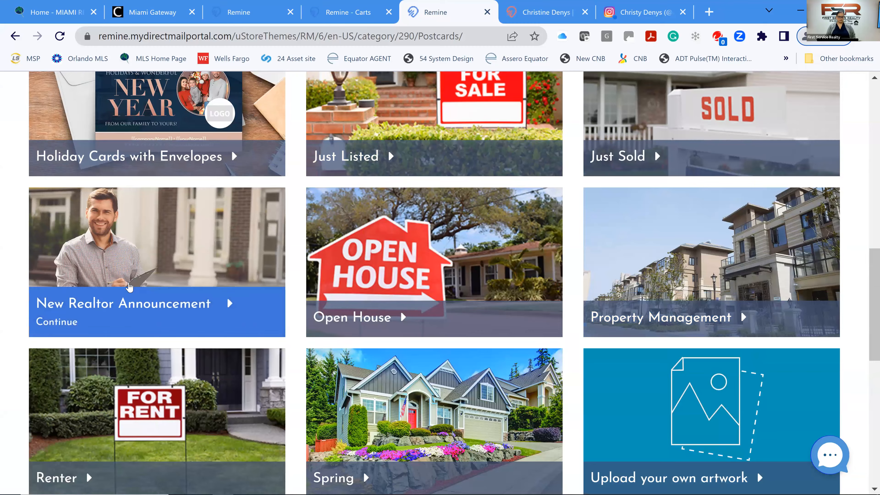
left_click(127, 287)
scroll(450, 249, "down", 4)
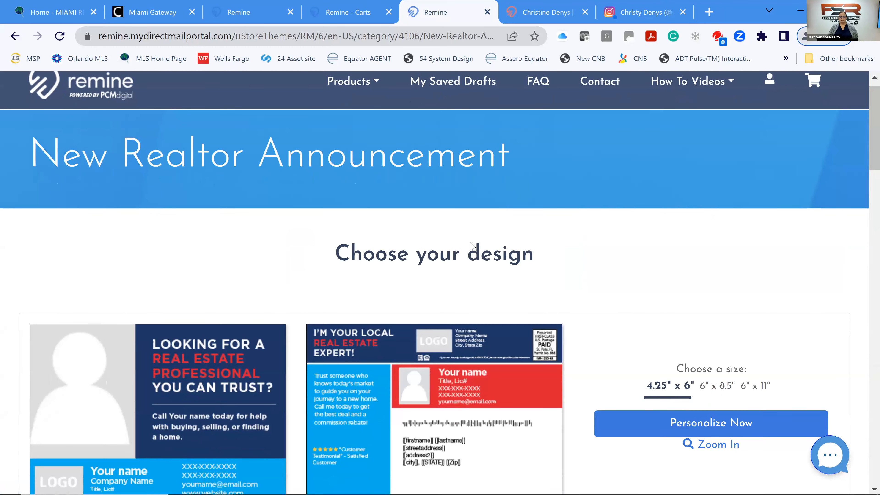
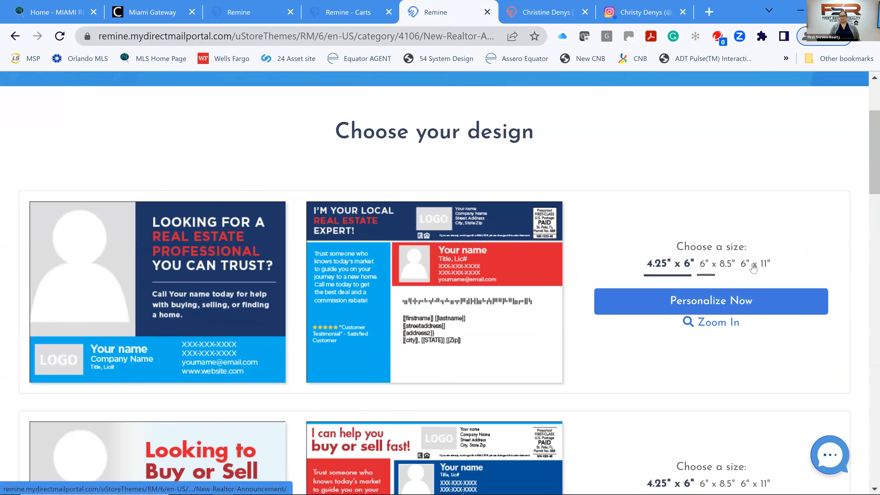
Personalize the 4.25"x6" 'Looking for a real estate professional you can trust?' postcard.
left_click(702, 307)
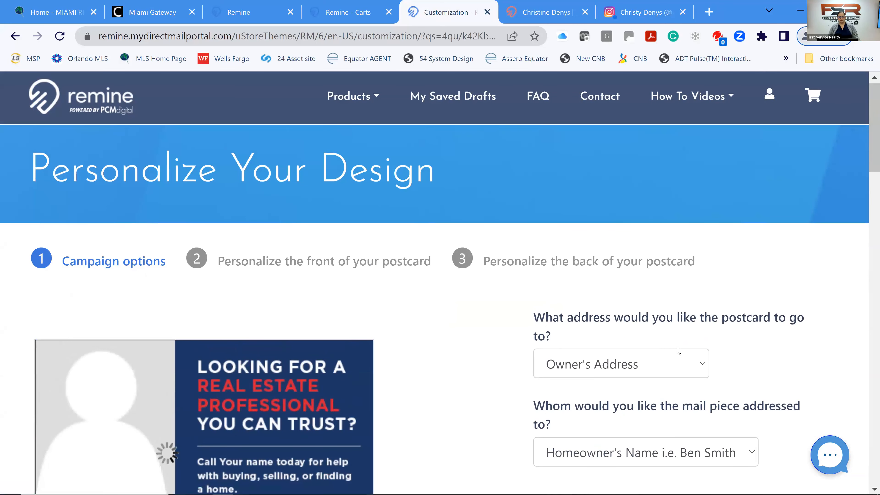
Keep mailing to the owner's address, addressed by the homeowner's name.
left_click(679, 350)
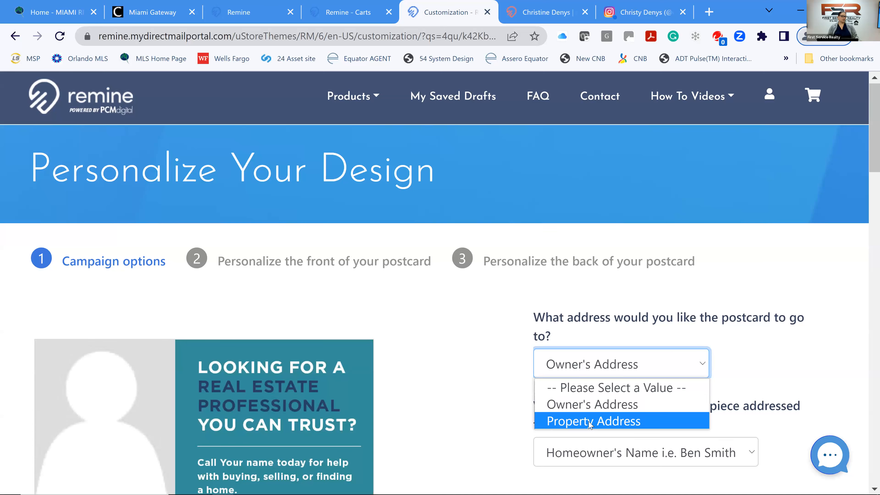
left_click(725, 350)
scroll(724, 351, "down", 5)
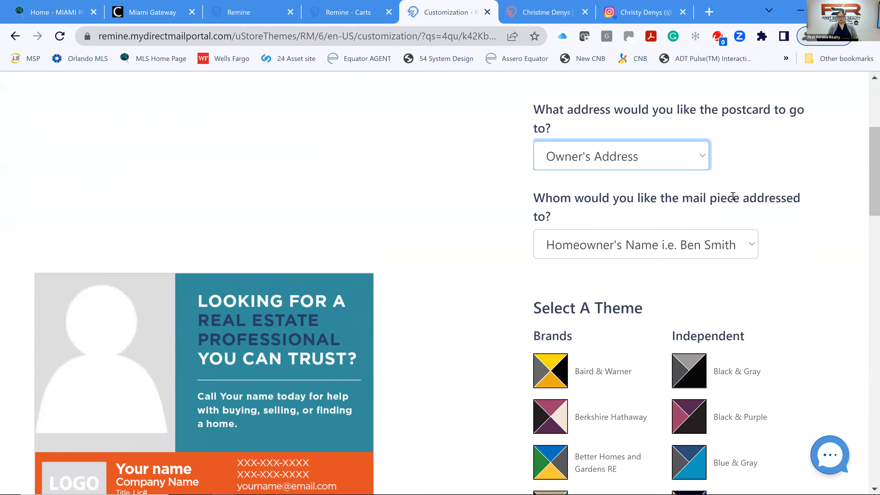
left_click(689, 245)
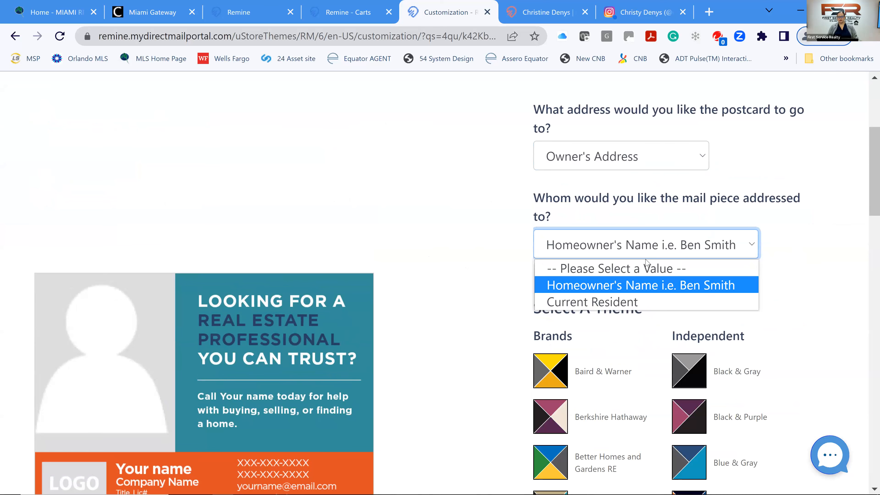
left_click(633, 292)
Apply the Red & Black colour theme, refresh the preview and continue to the front.
scroll(798, 274, "down", 6)
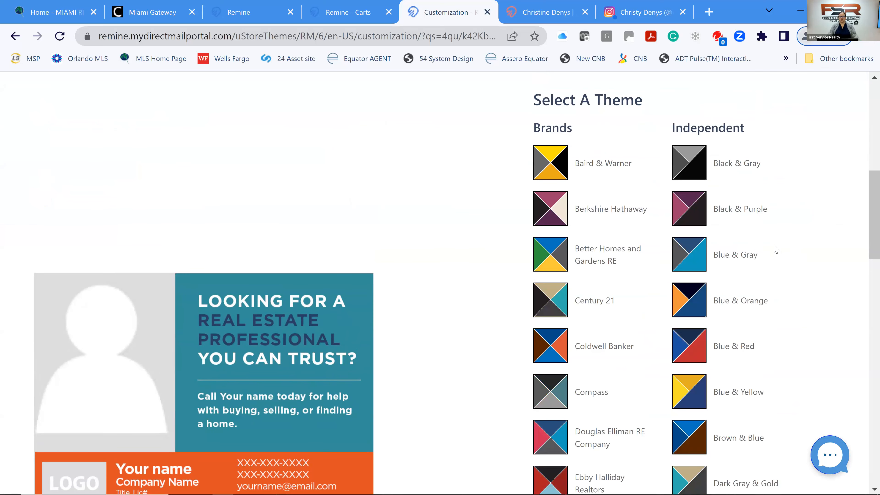
scroll(775, 249, "down", 6)
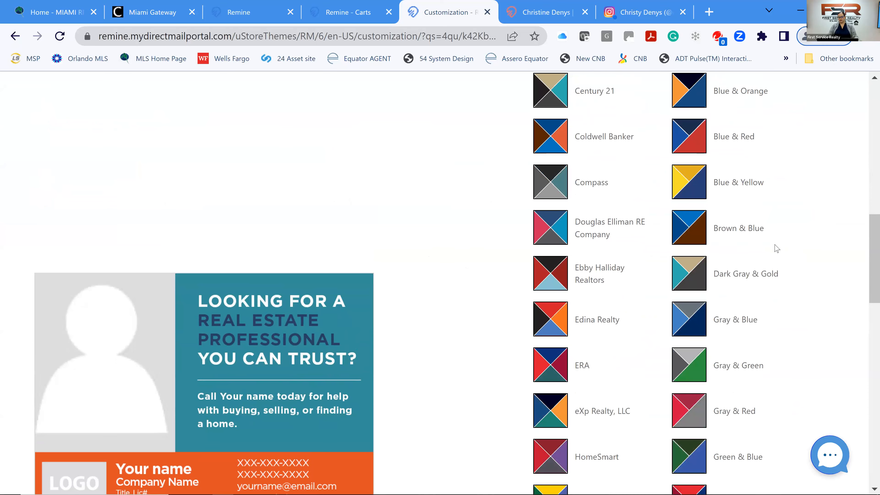
scroll(776, 248, "down", 4)
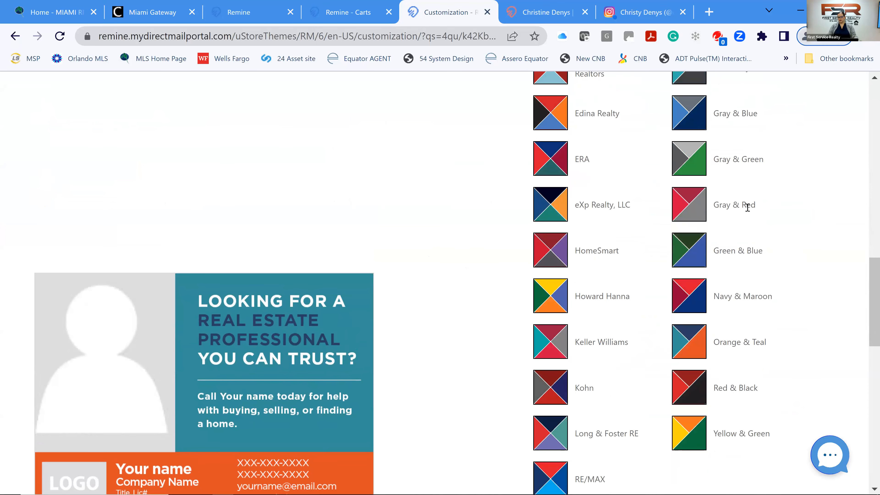
scroll(747, 208, "down", 2)
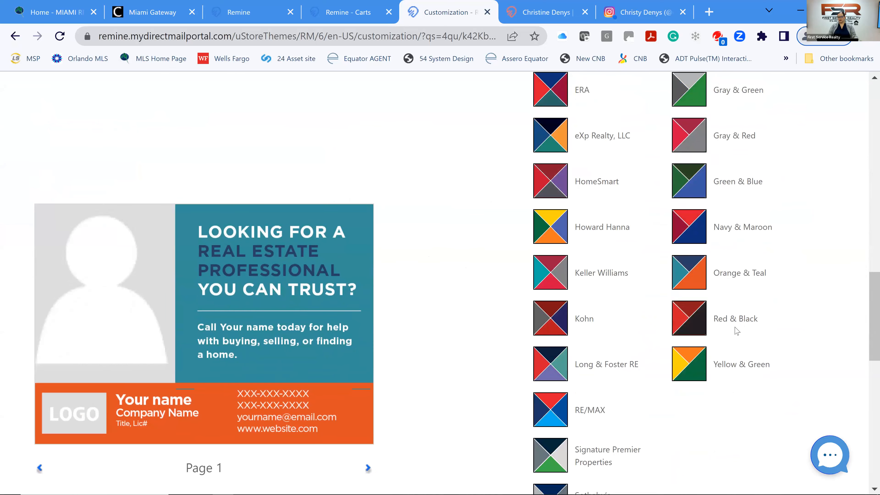
left_click(689, 325)
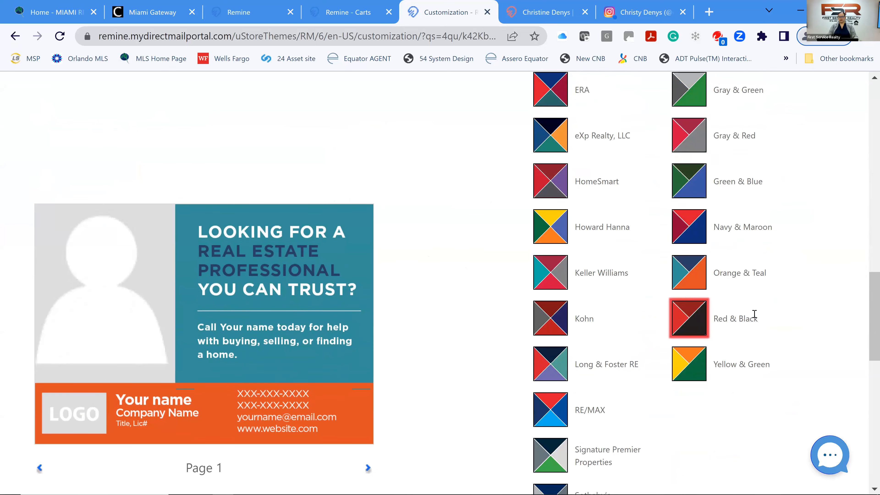
scroll(747, 316, "down", 2)
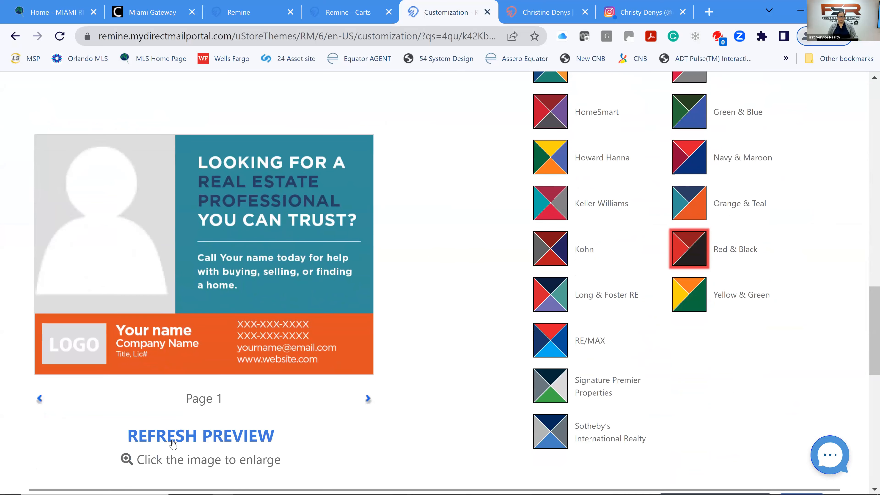
left_click(369, 320)
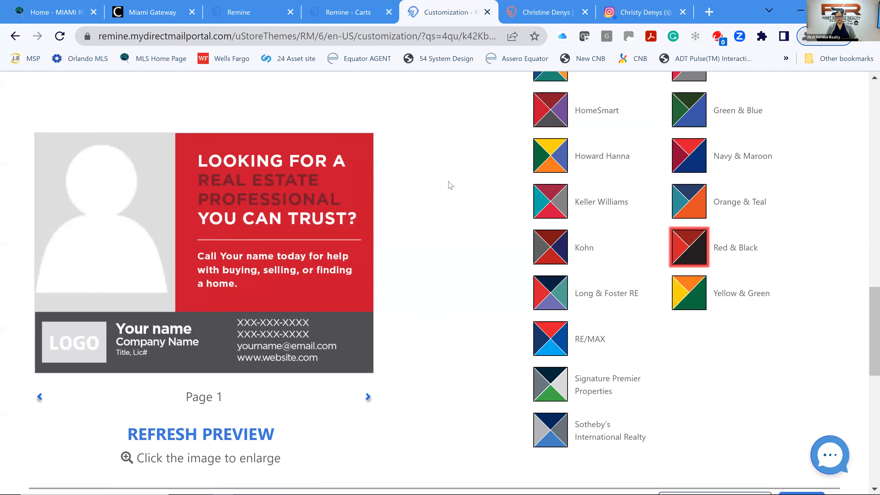
scroll(451, 188, "down", 4)
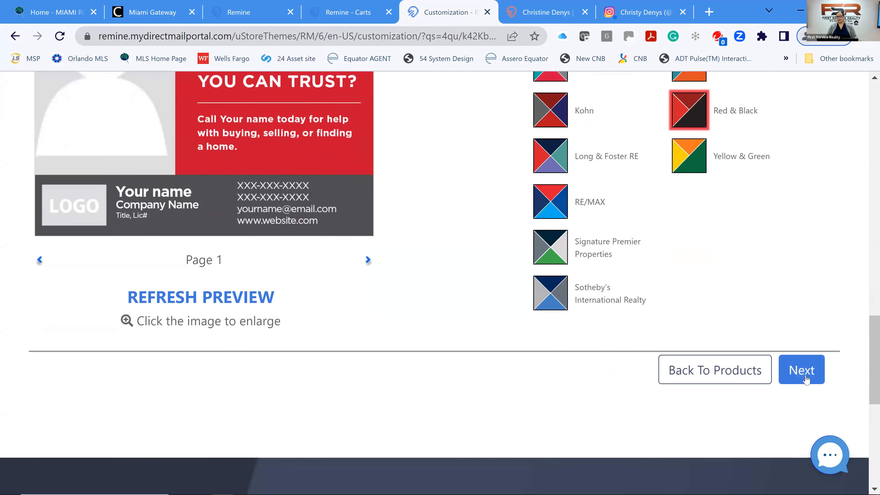
left_click(800, 369)
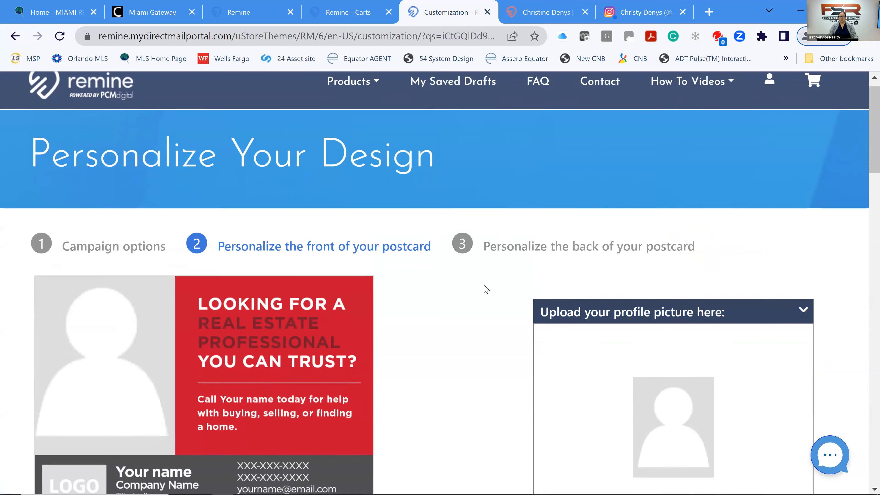
Use the headshot photo as profile picture and the Miami Realtors company logo.
scroll(646, 346, "down", 5)
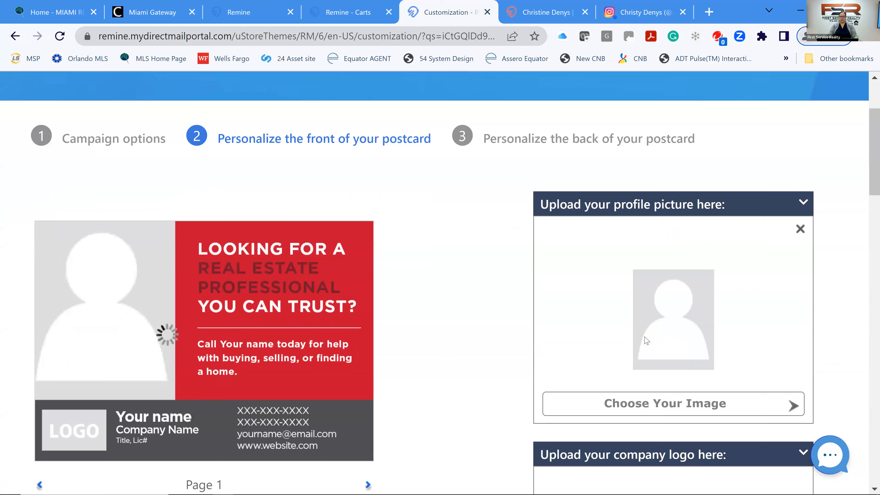
left_click(643, 326)
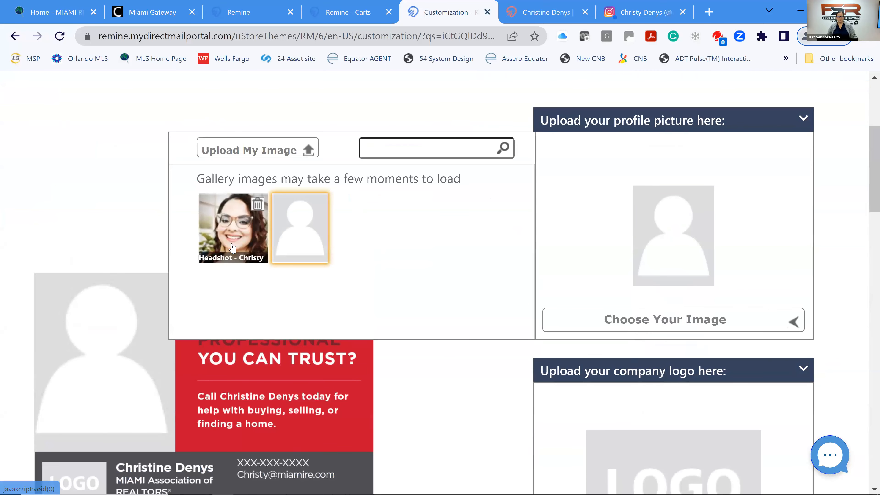
left_click(230, 258)
scroll(442, 254, "down", 5)
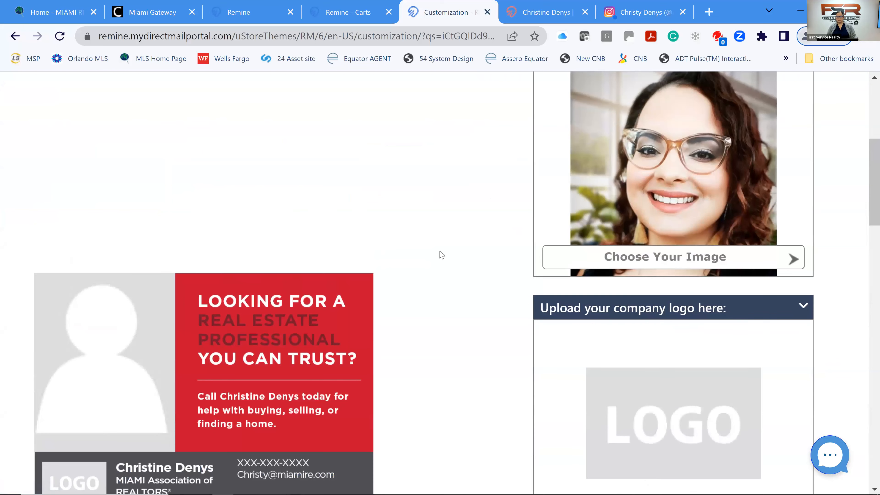
left_click(641, 374)
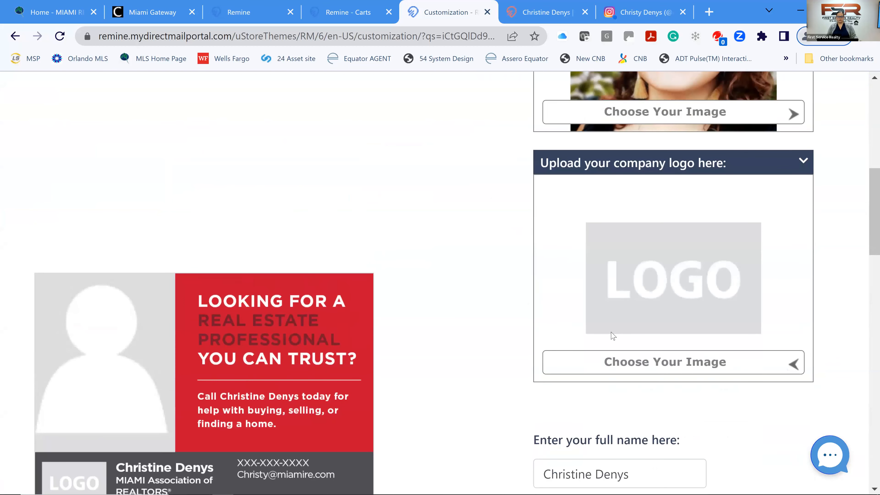
left_click(321, 276)
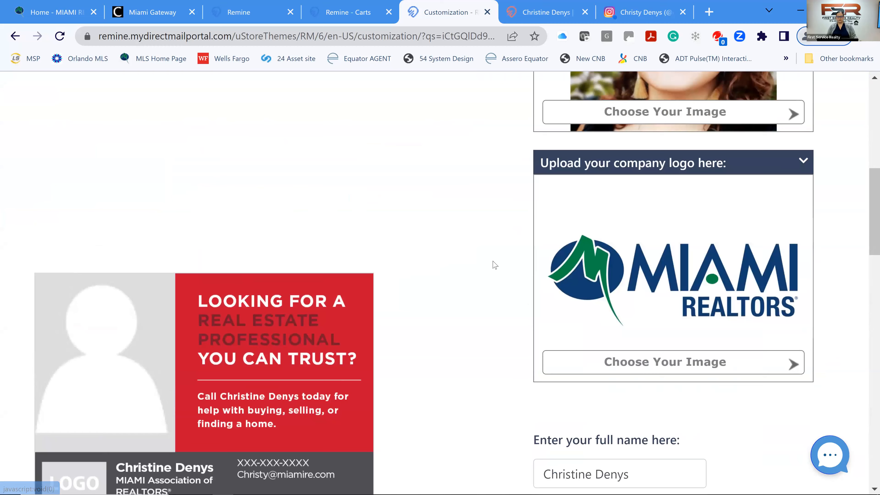
scroll(490, 265, "down", 4)
scroll(489, 267, "down", 4)
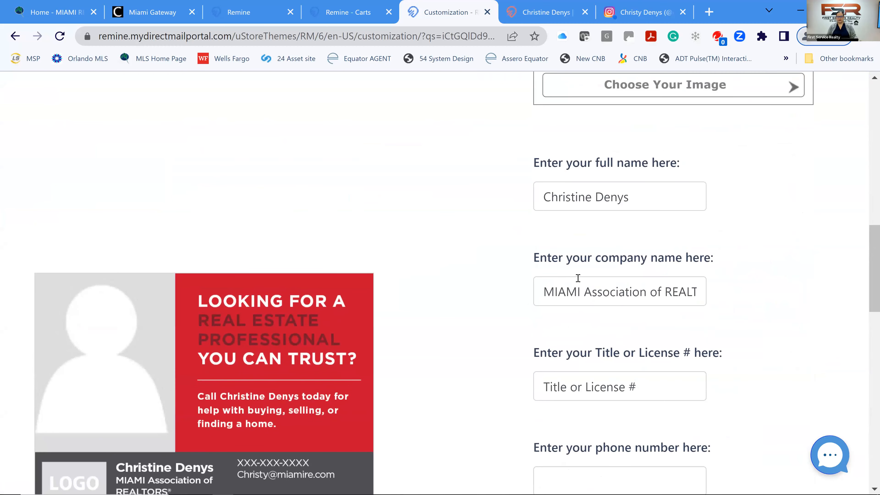
Set the title to 'Realtor' and enter the agent's phone number.
scroll(519, 291, "down", 2)
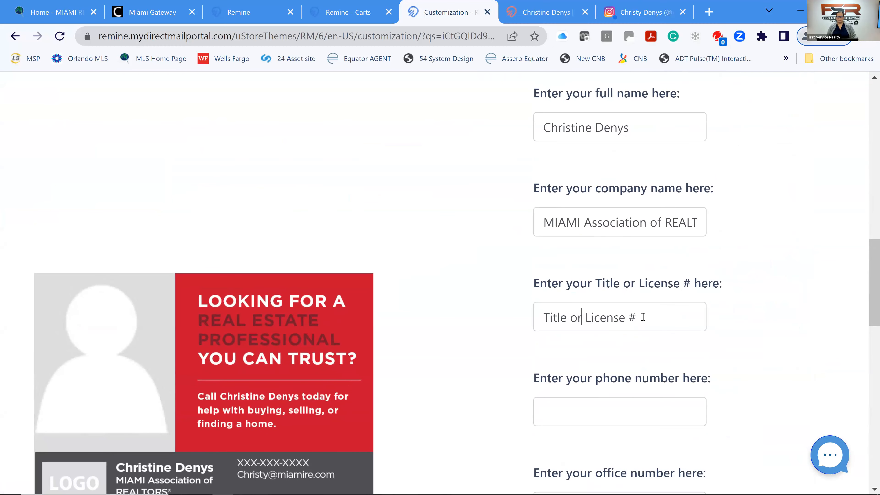
triple_click(584, 316)
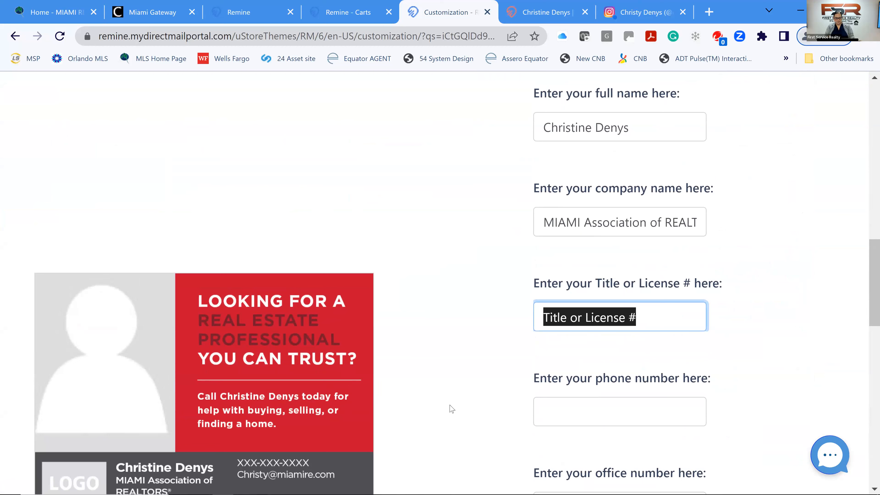
type("Realtor")
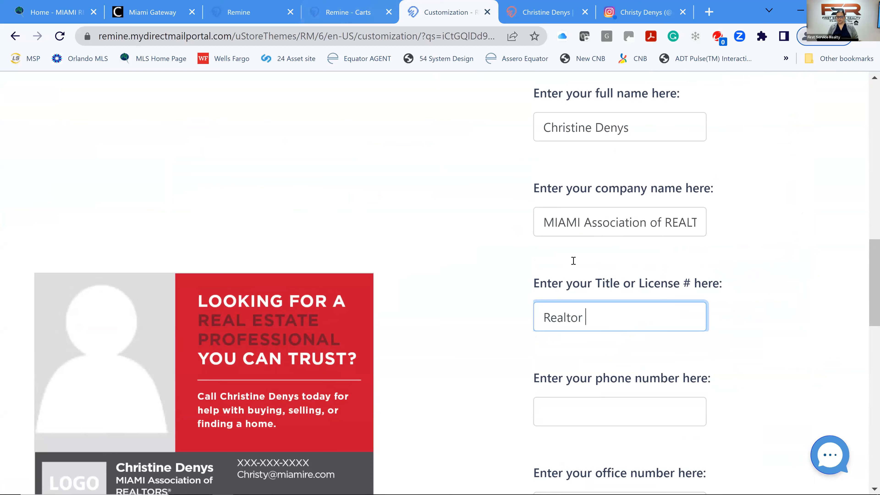
scroll(568, 298, "down", 2)
left_click(559, 350)
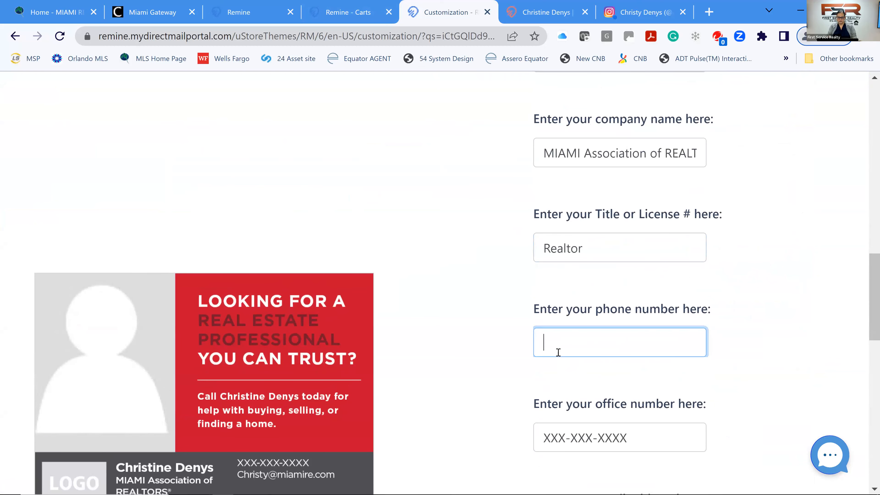
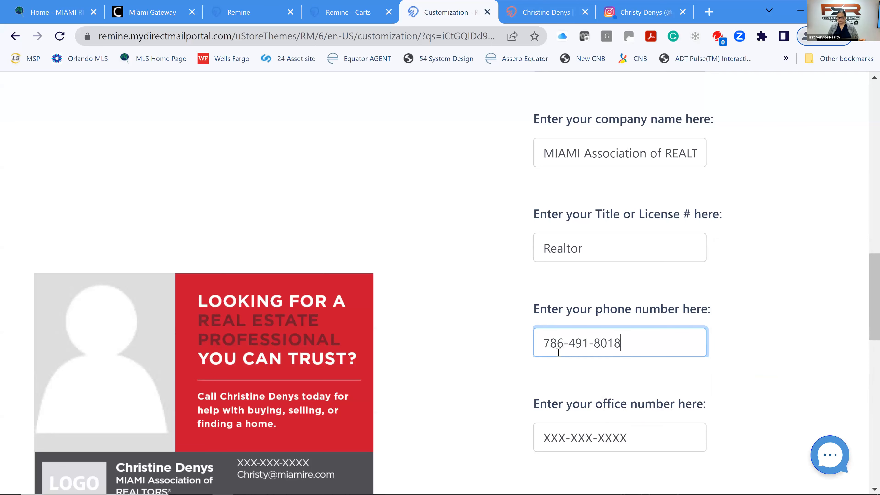
scroll(591, 376, "down", 2)
left_click_drag(652, 367, 513, 394)
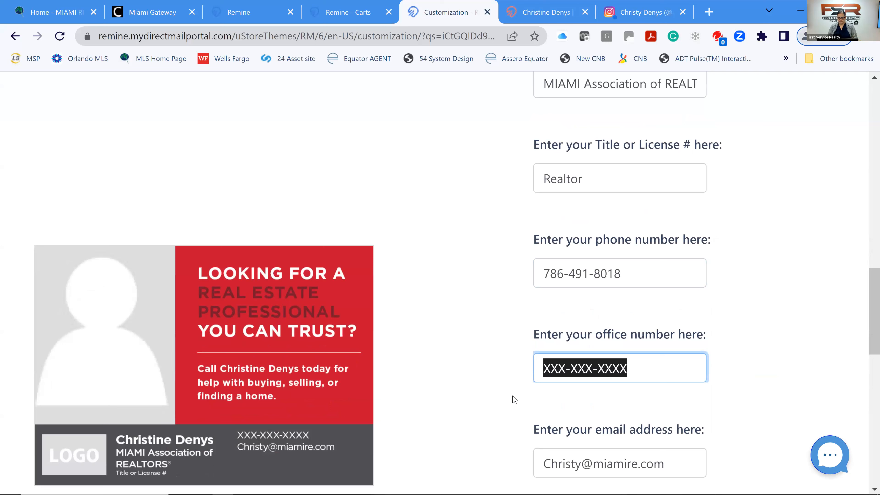
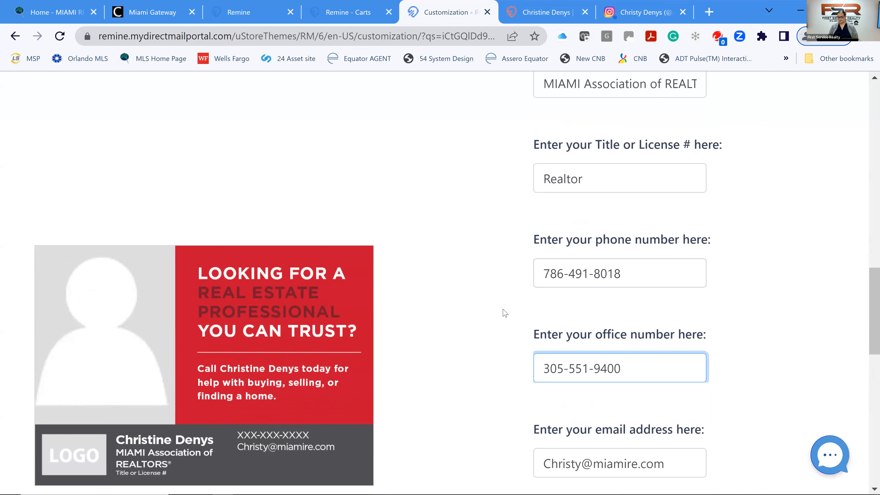
scroll(504, 312, "down", 5)
left_click(563, 355)
type("www")
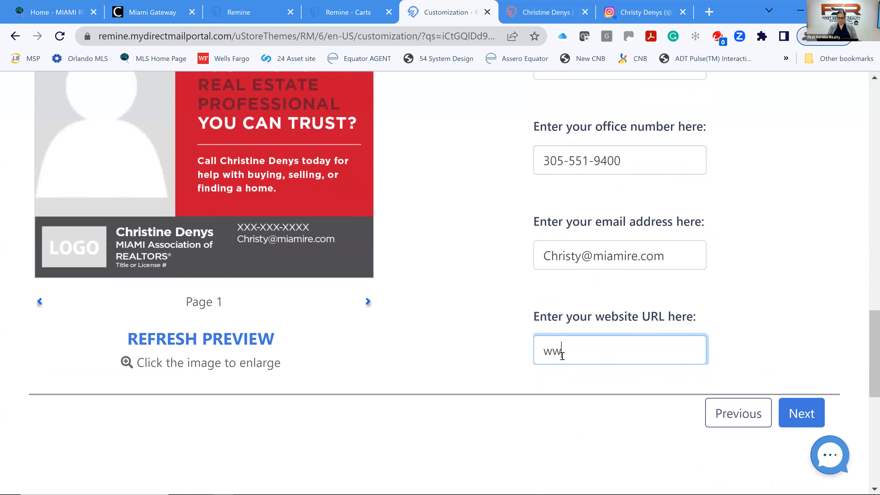
type(".miamirealtors.com")
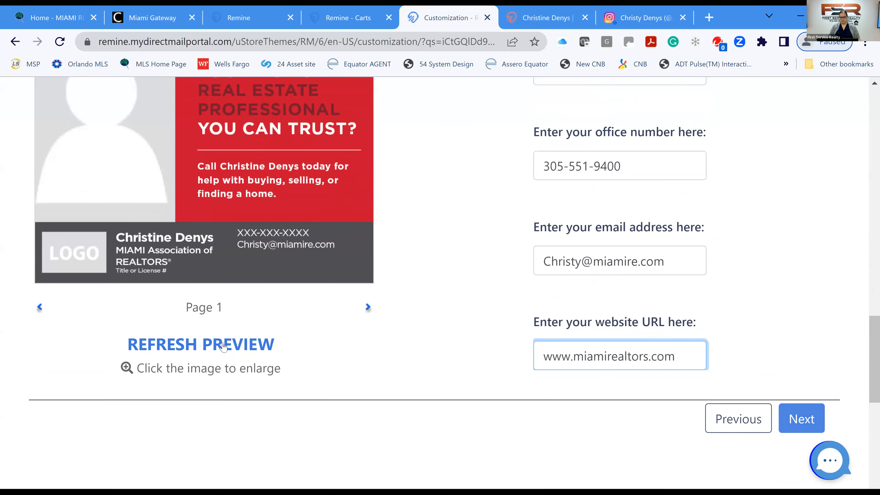
Refresh the front preview showing headshot, logo and contact details, then continue to the back.
left_click(231, 348)
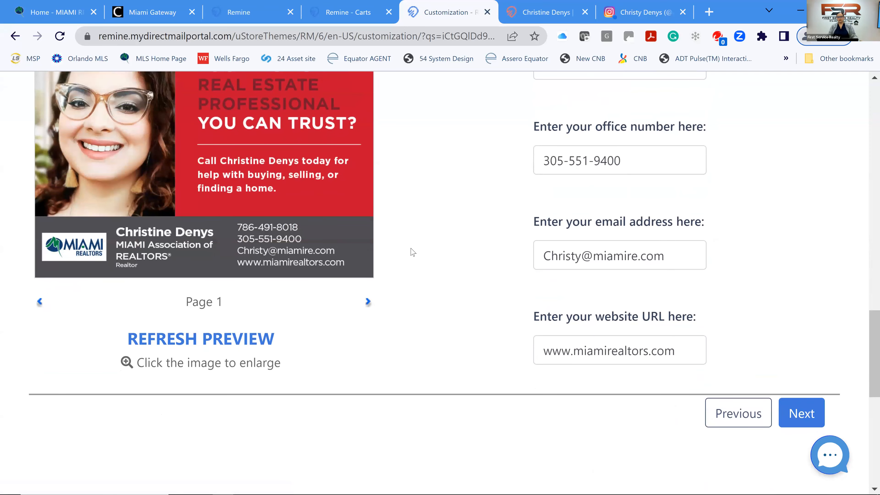
scroll(436, 250, "down", 4)
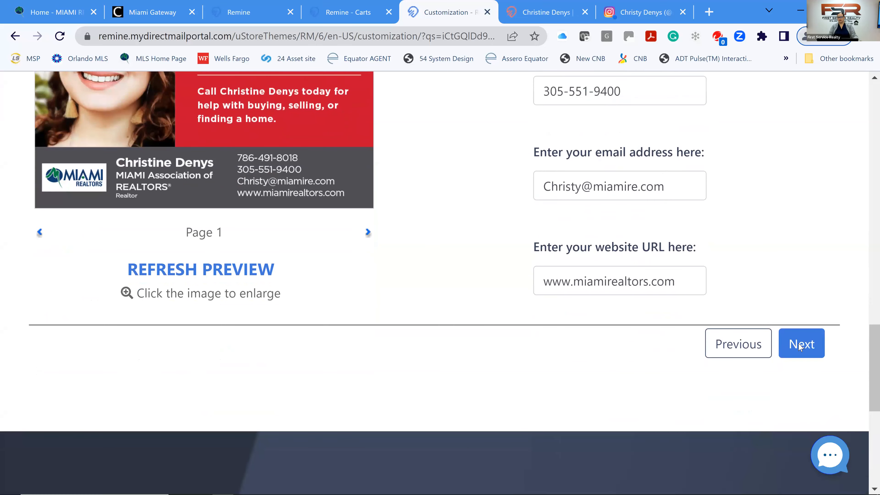
left_click(797, 343)
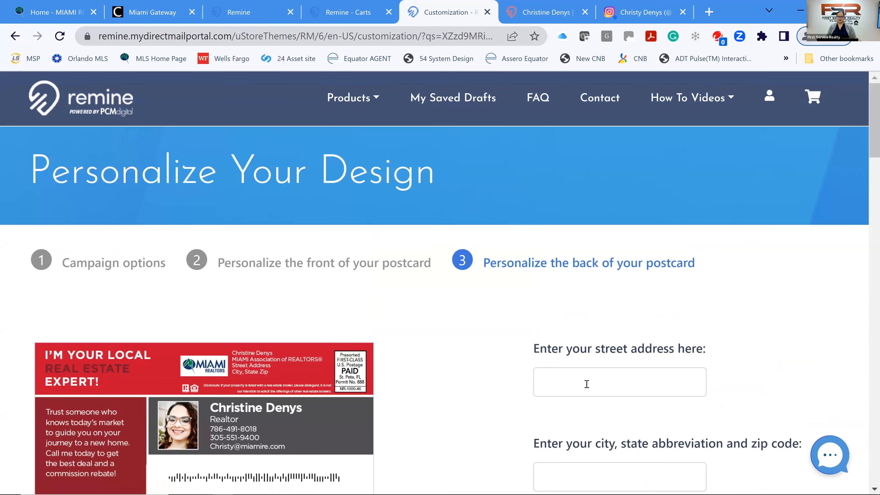
Enter the office street address with suite number and the city, state and zip.
left_click(586, 383)
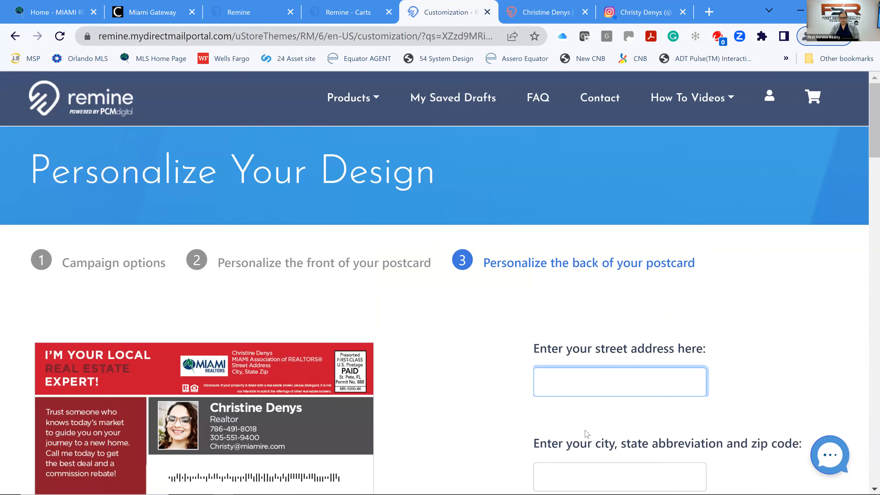
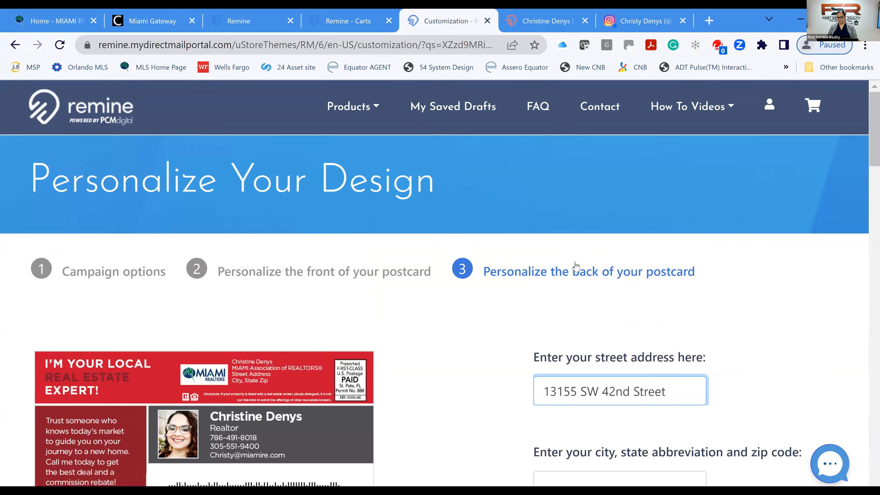
scroll(553, 302, "down", 4)
left_click(572, 345)
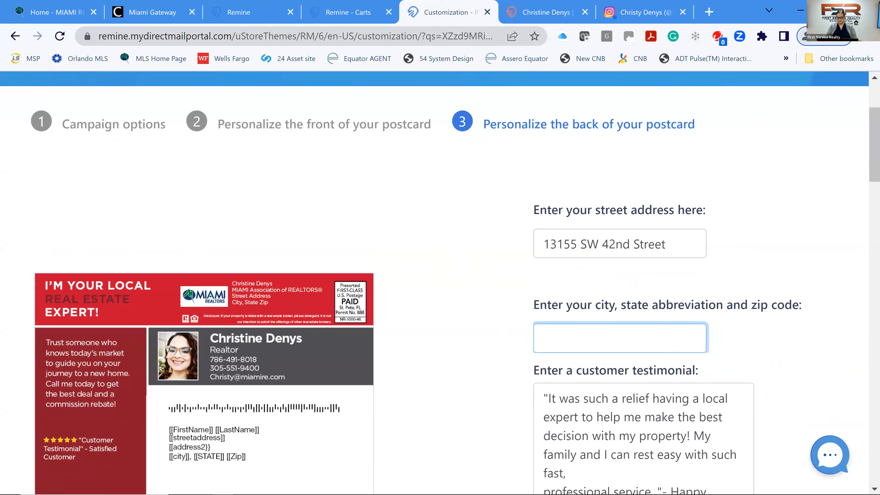
type("Miama")
key("BackSpace")
key("BackSpace")
type("mi, FL 33175")
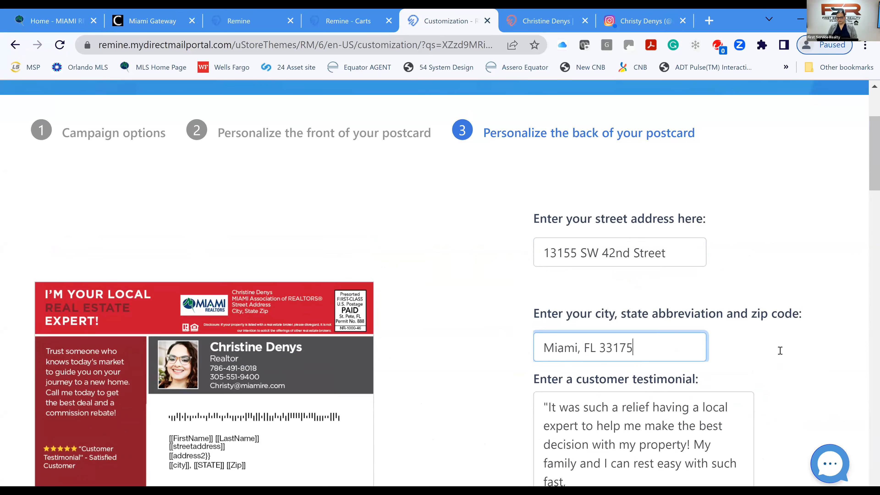
left_click(714, 299)
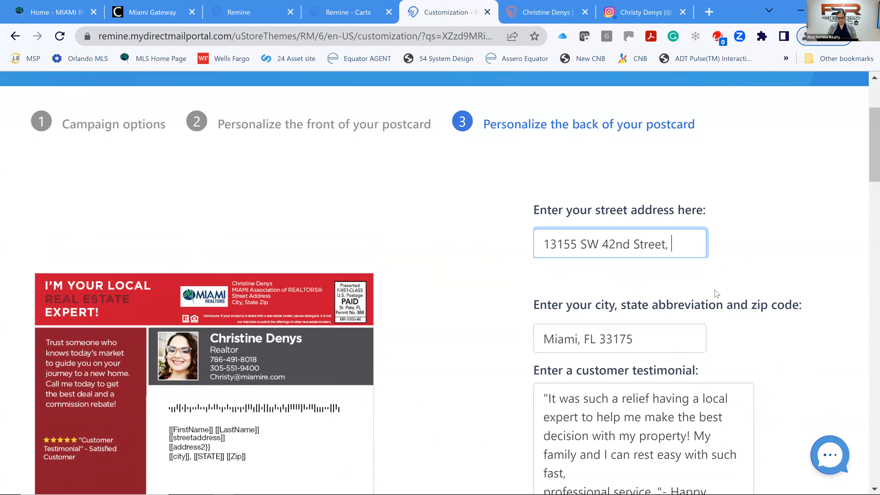
type("00")
scroll(620, 146, "down", 3)
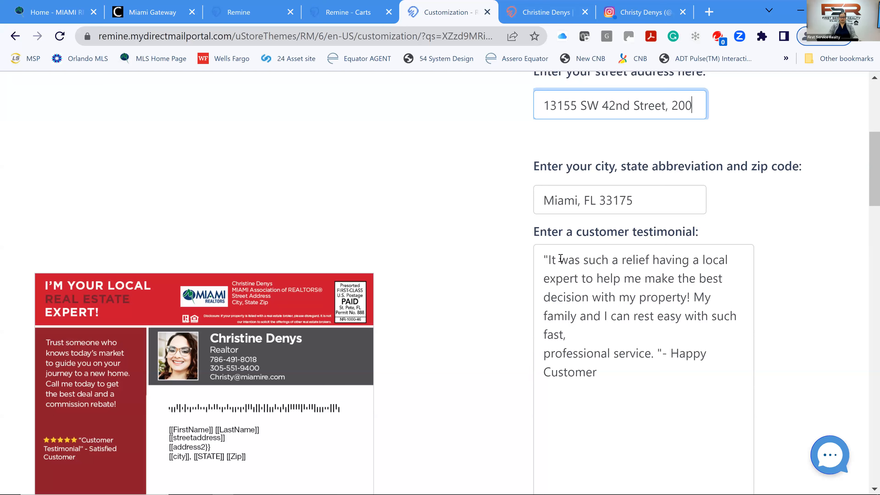
Sign the testimonial with the client family's name instead of 'Happy Customer'.
left_click_drag(602, 379, 673, 359)
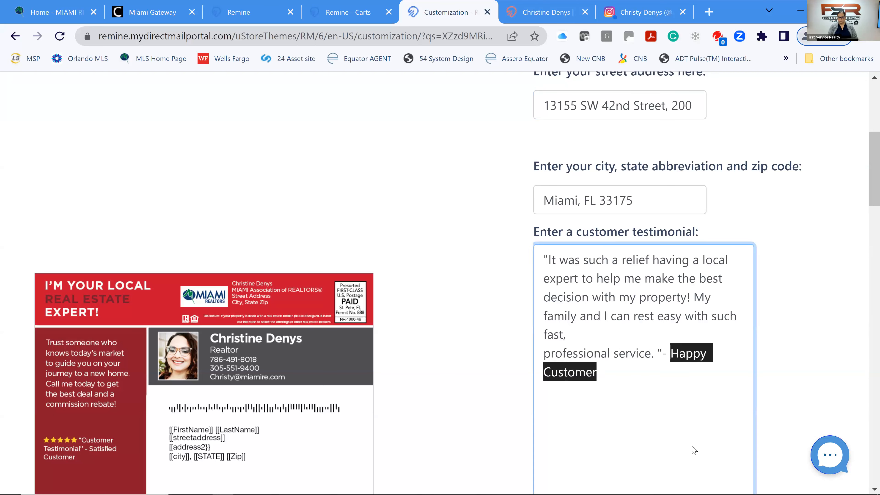
type("Diax")
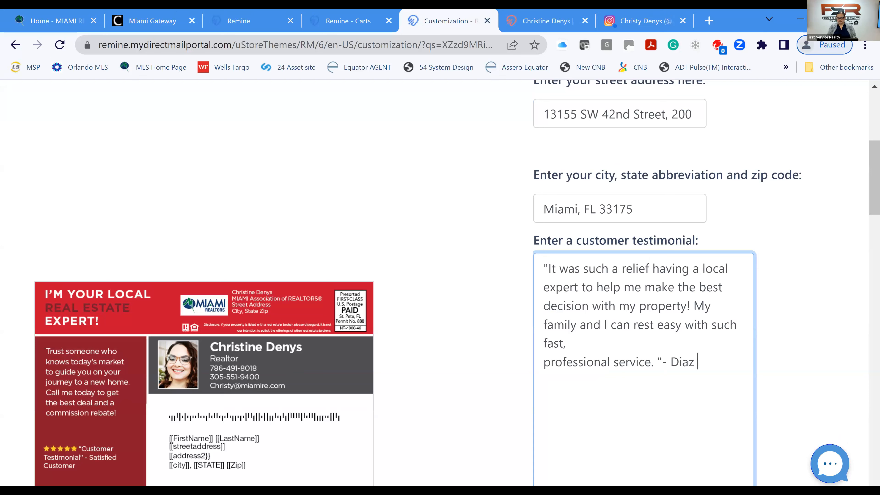
type("Family")
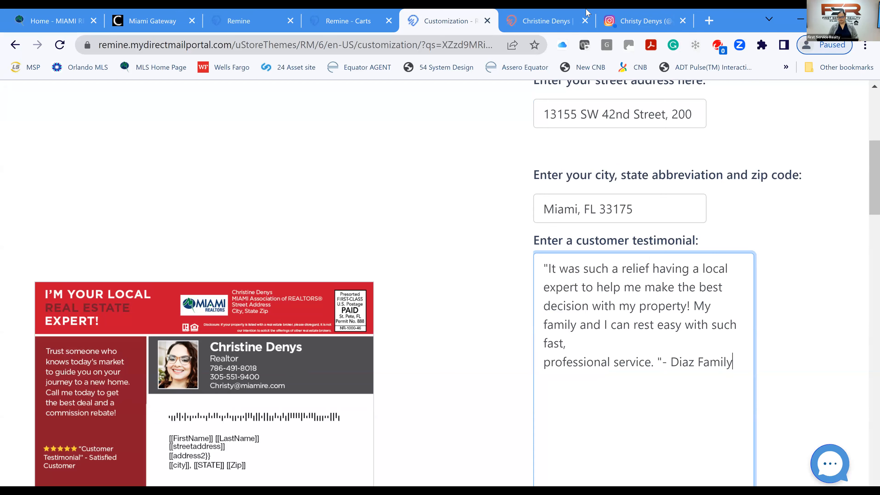
scroll(546, 247, "down", 15)
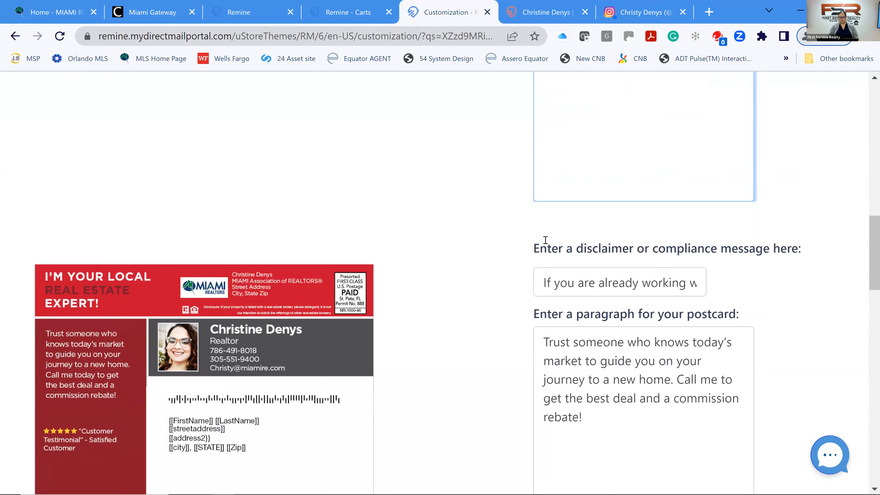
Set the benefits to Expert Negotiators, Real Estate Advisors and Marketing Specialist.
scroll(509, 256, "down", 2)
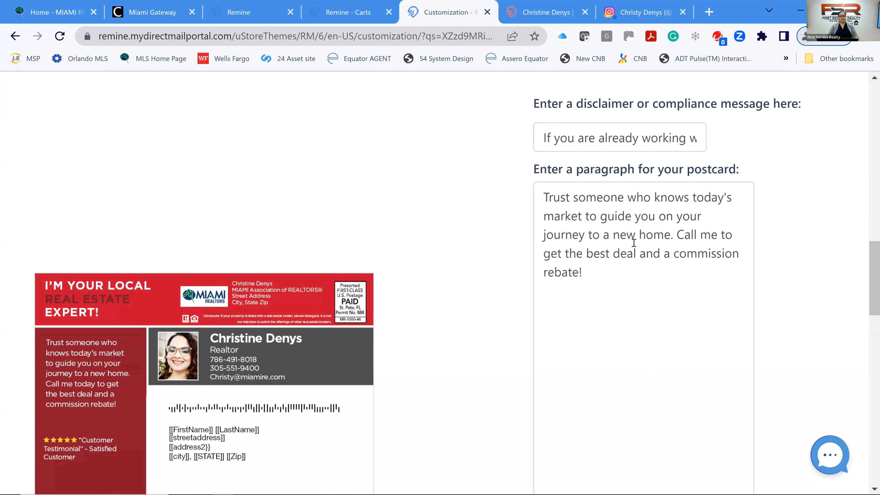
scroll(631, 242, "down", 2)
scroll(630, 244, "down", 10)
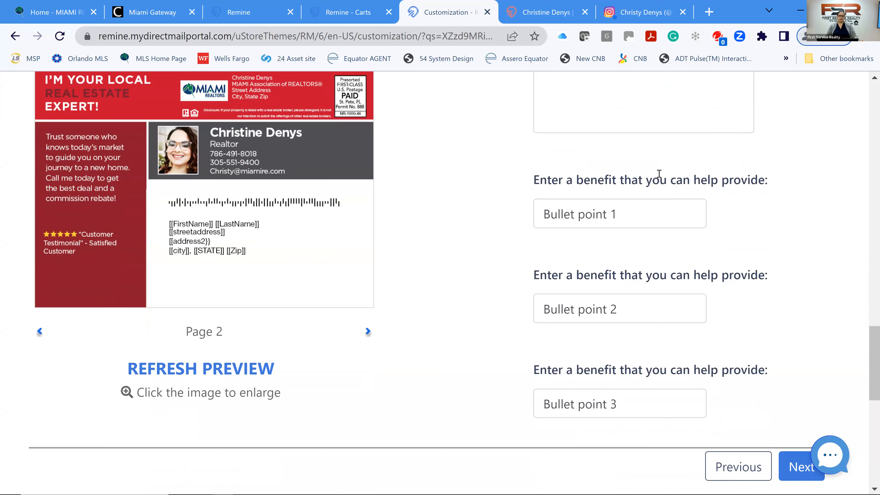
left_click_drag(630, 212, 479, 218)
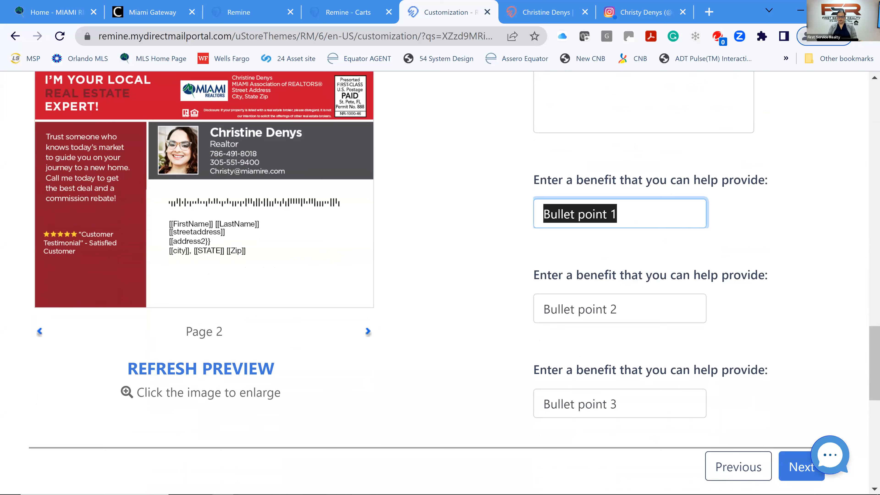
type("Expert Negotiators")
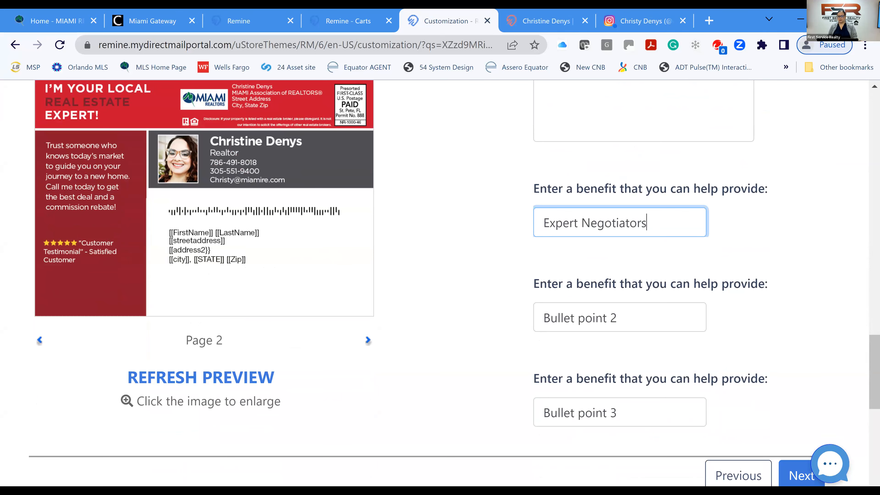
left_click_drag(518, 318, 620, 317)
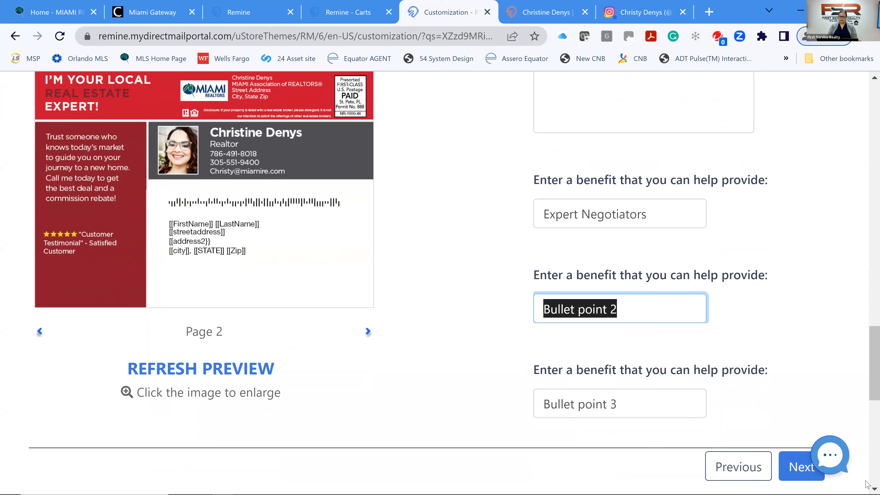
key("BackSpace")
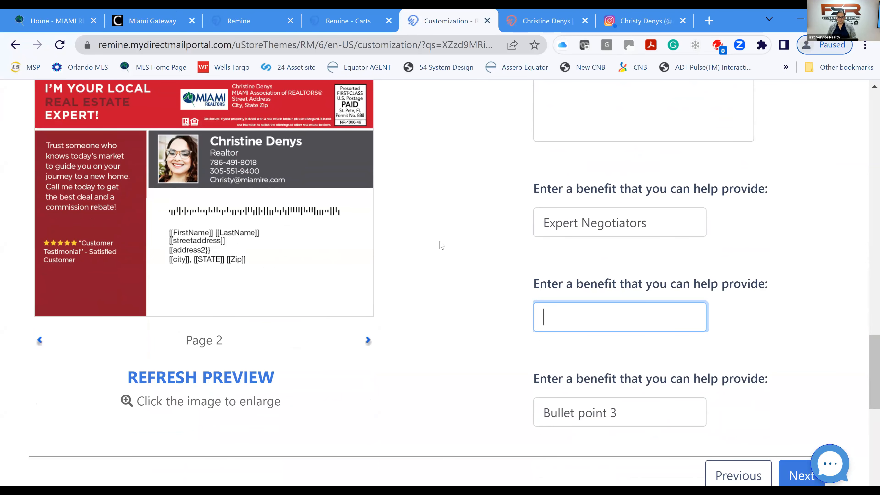
type("Real Estate")
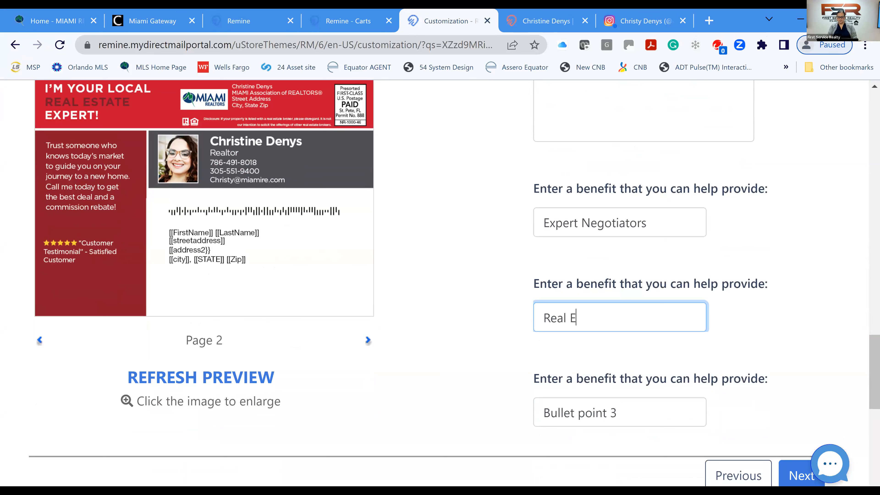
type(" Advisors")
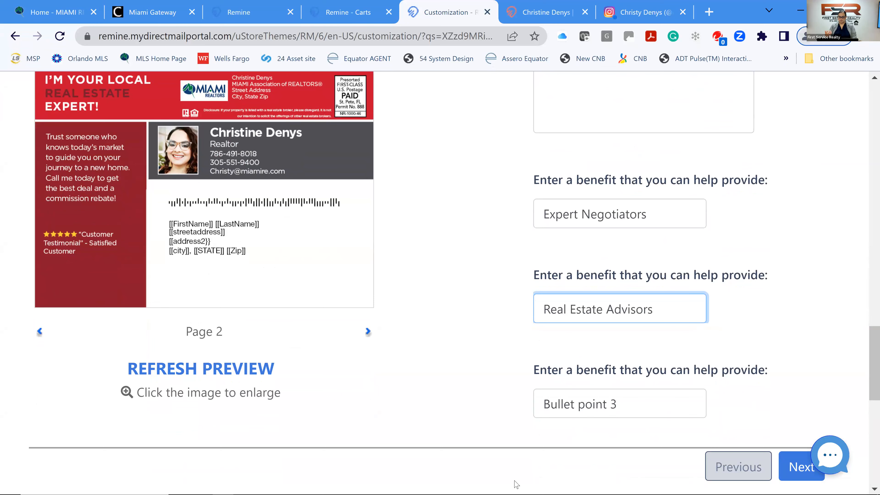
key("Tab")
key("BackSpace")
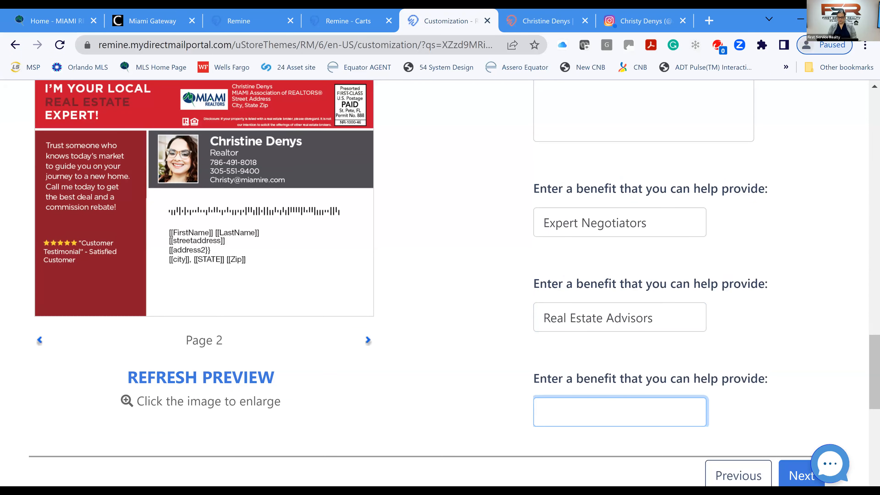
type("Marketing Sp")
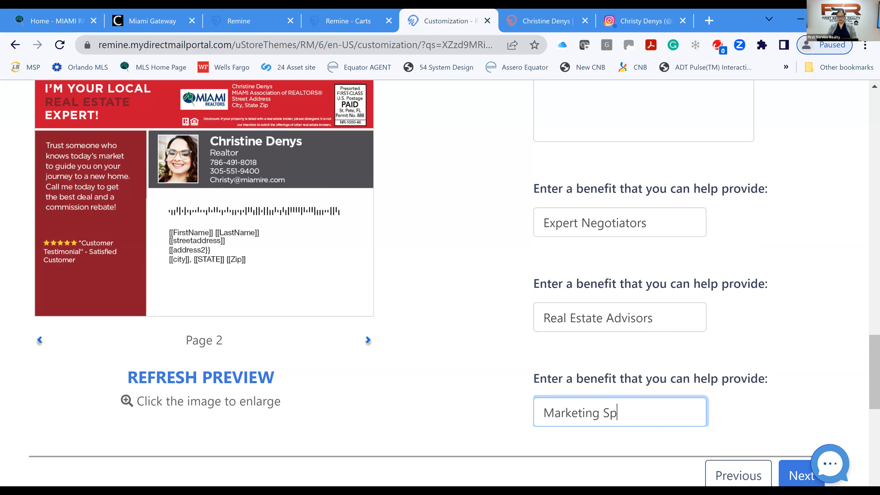
type("ecialist")
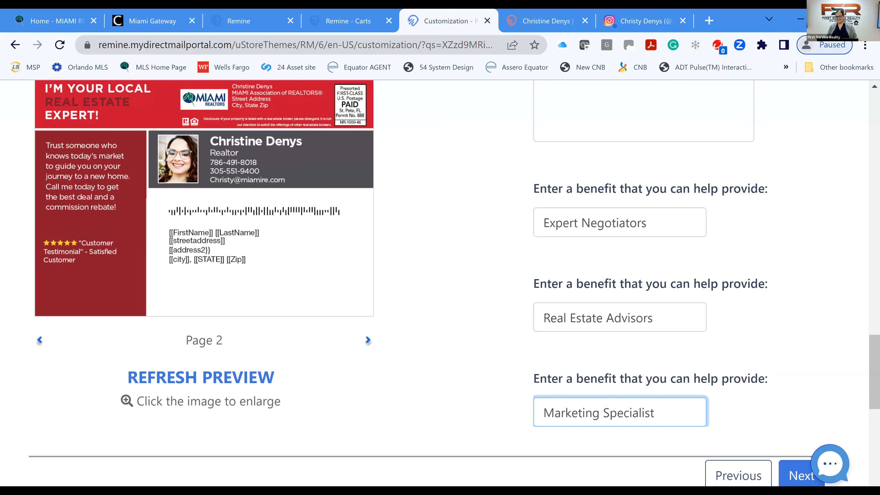
Refresh the back preview and continue to the recipients step.
scroll(505, 281, "down", 2)
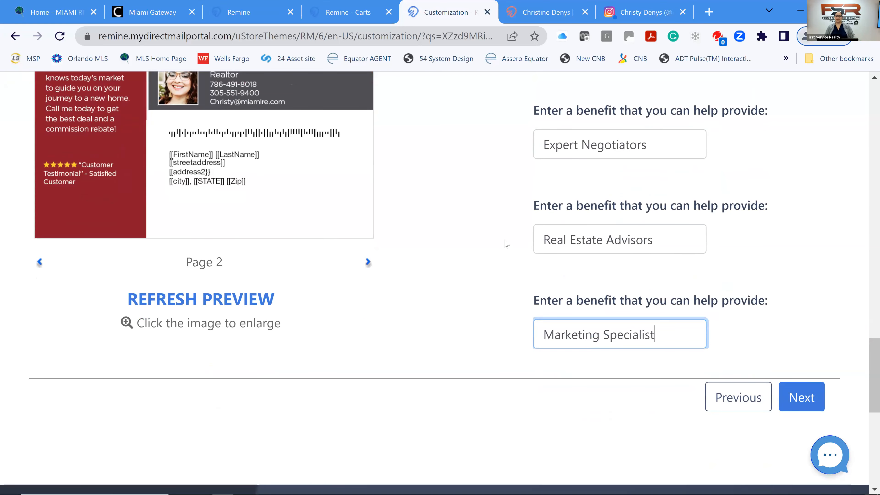
scroll(504, 229, "down", 2)
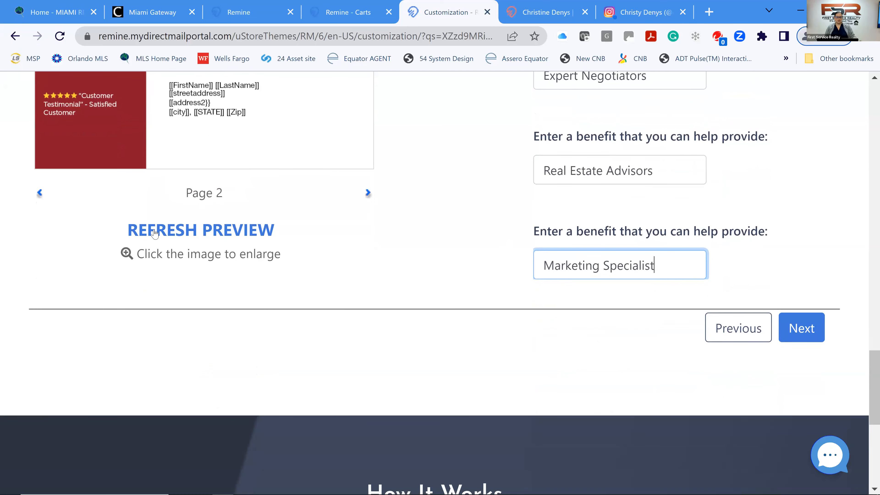
left_click(163, 232)
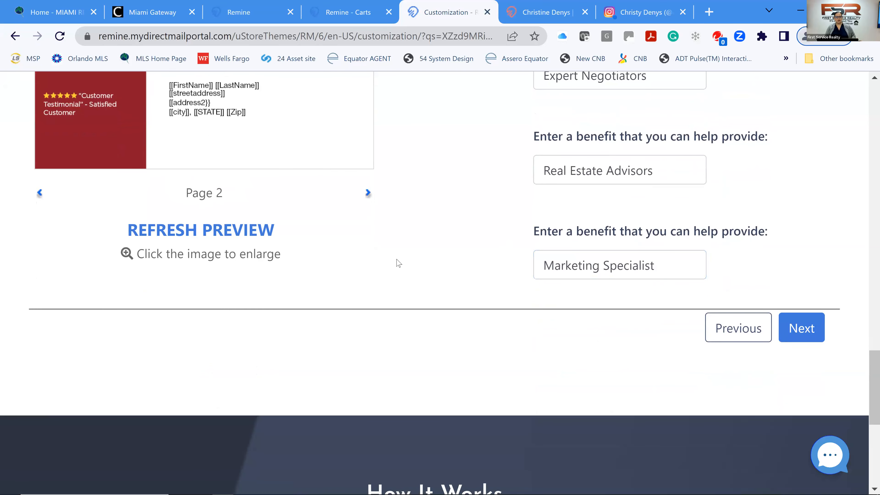
scroll(440, 252, "up", 4)
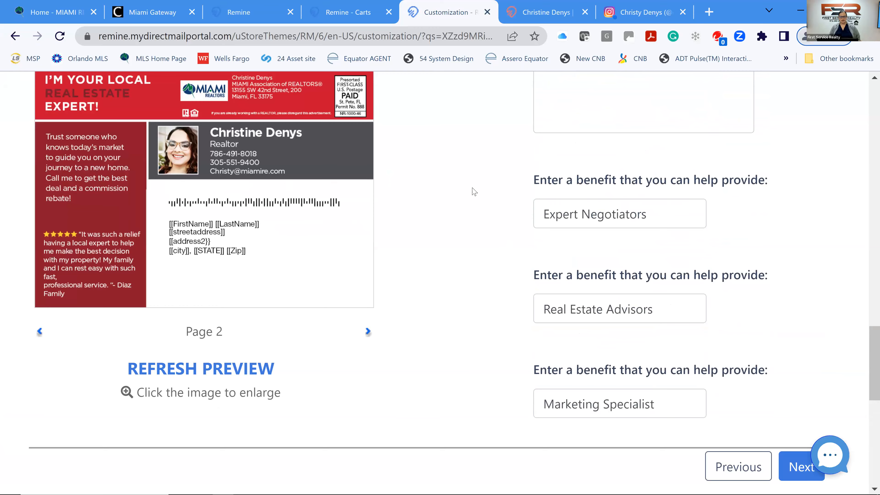
scroll(489, 207, "down", 4)
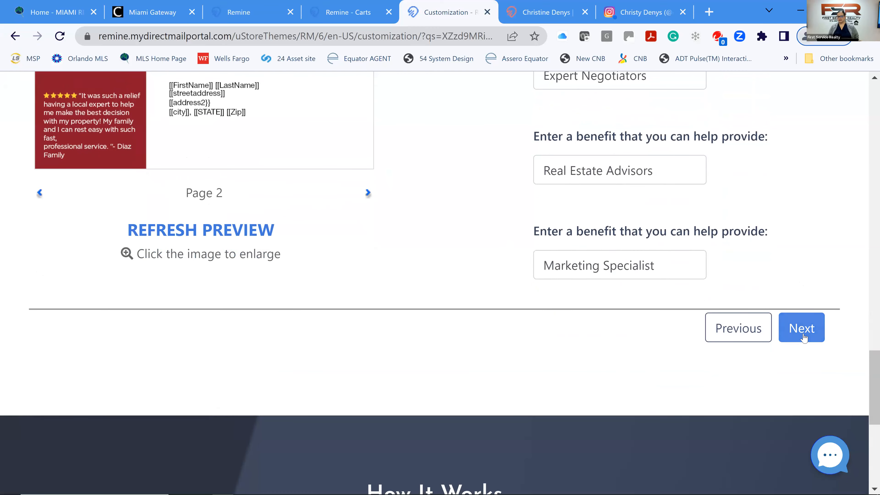
left_click(801, 327)
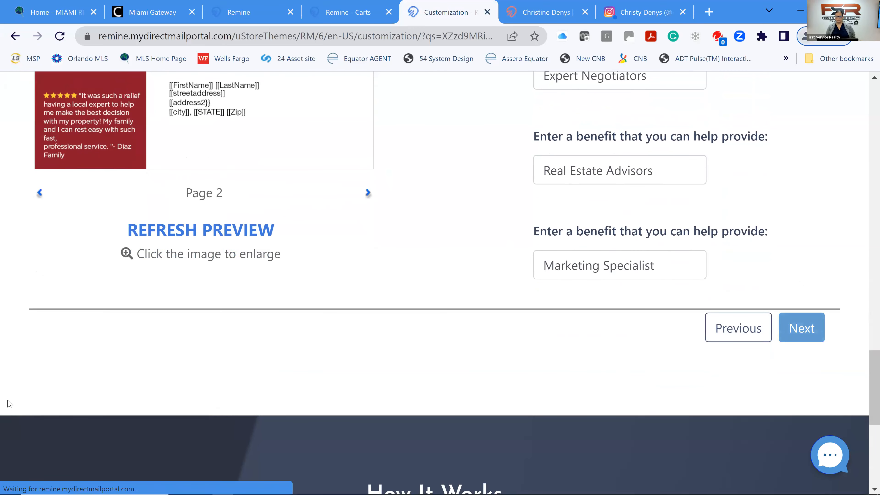
Confirm the High Equity Hialeah label as recipients, totalling 155 addresses.
scroll(9, 403, "down", 3)
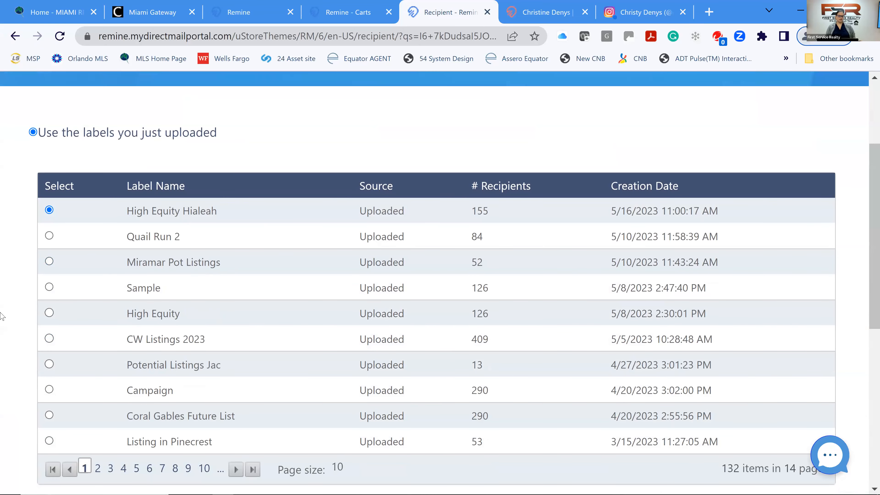
scroll(412, 270, "down", 3)
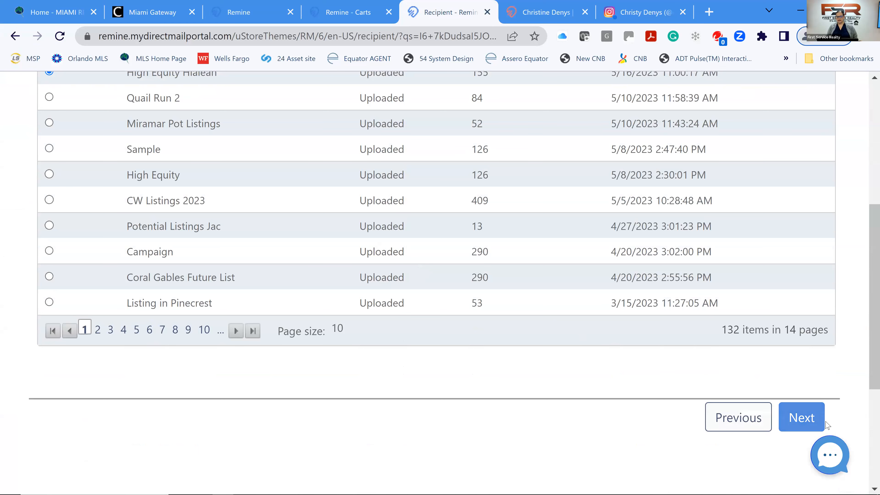
left_click(810, 420)
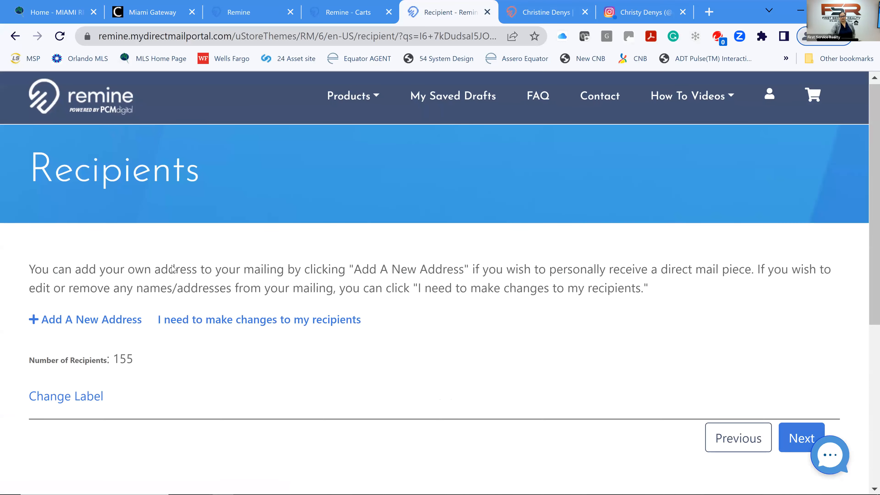
scroll(175, 263, "down", 2)
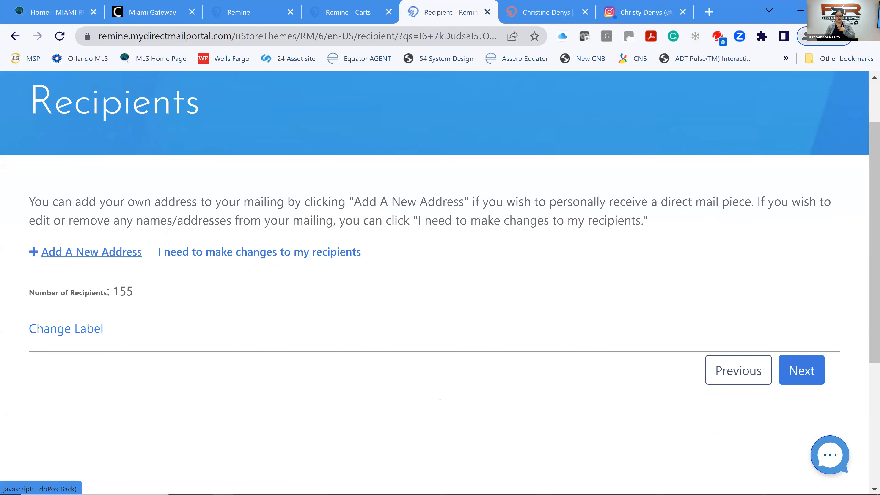
Enter a new address record's street, country US, city Miami, state FL and zip code.
left_click(320, 234)
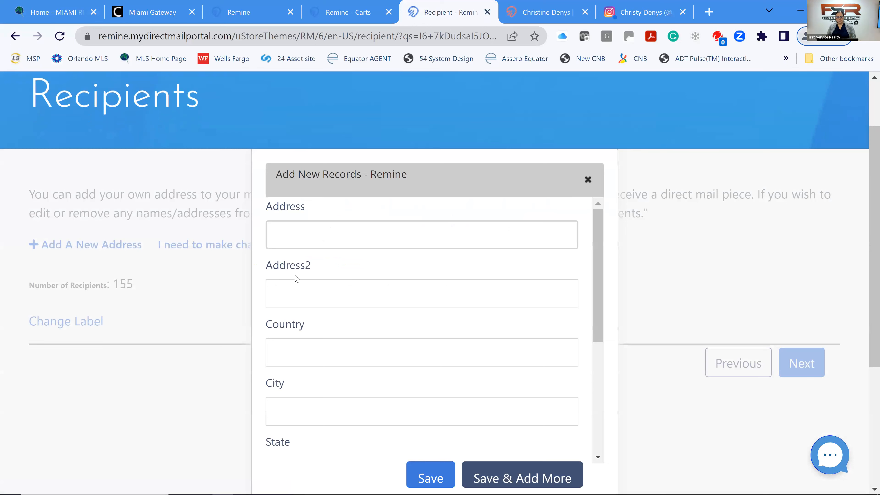
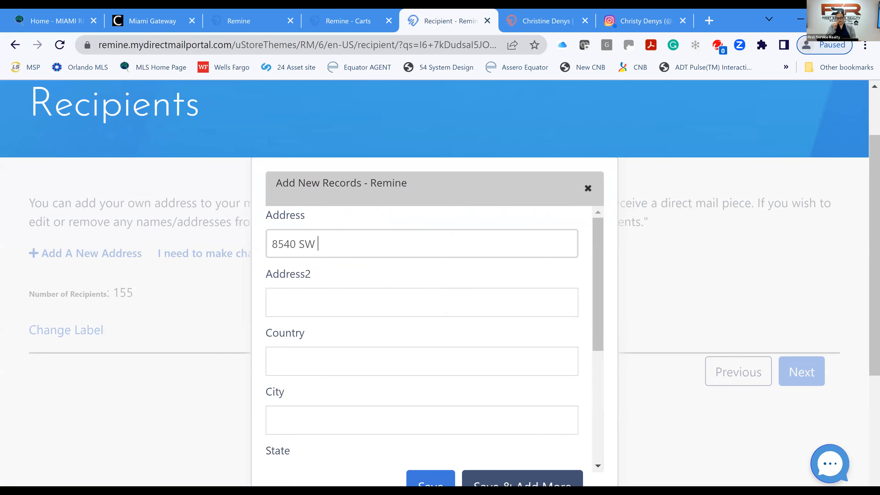
left_click(346, 303)
type("305")
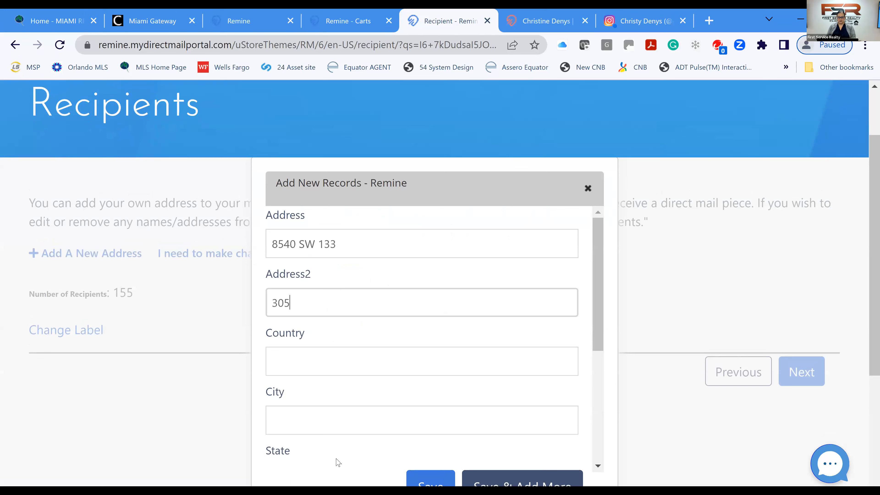
key("Tab")
type("US")
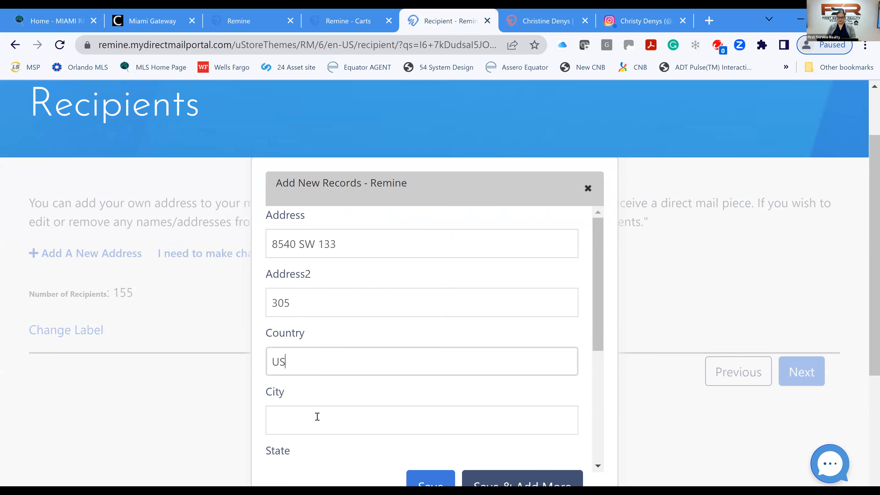
key("Tab")
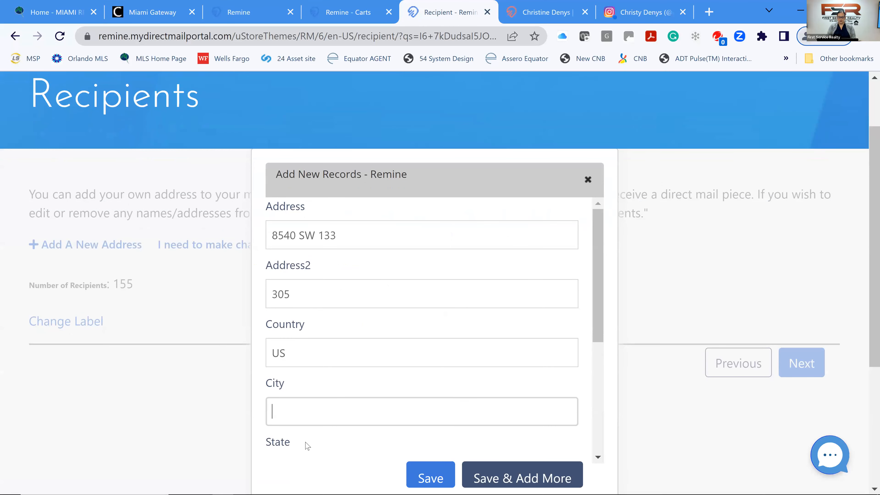
type("Miami")
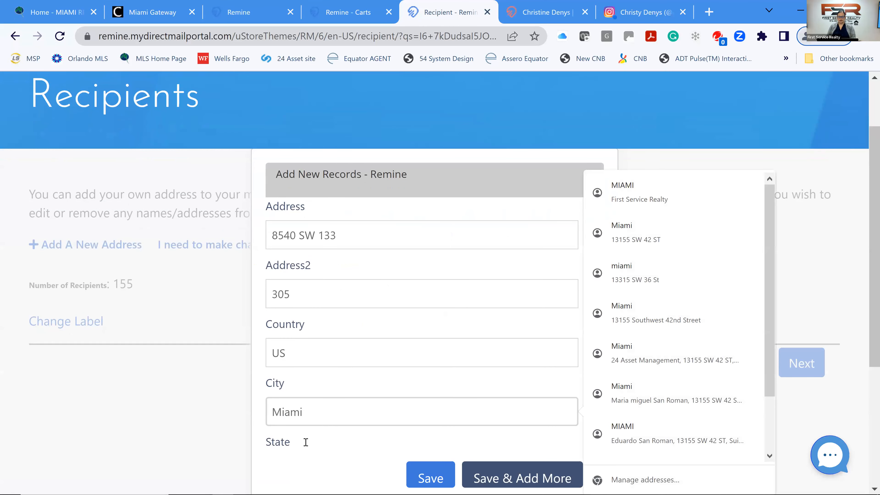
key("Tab")
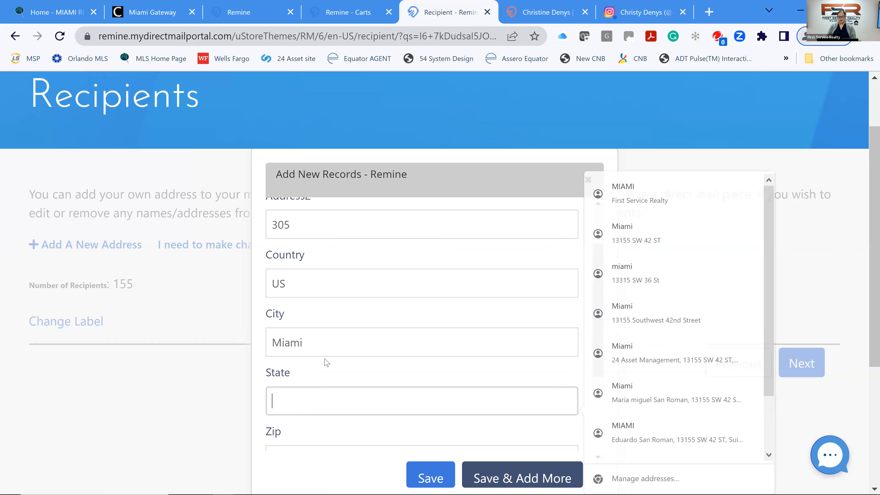
type("FL")
scroll(332, 375, "down", 1)
left_click(332, 376)
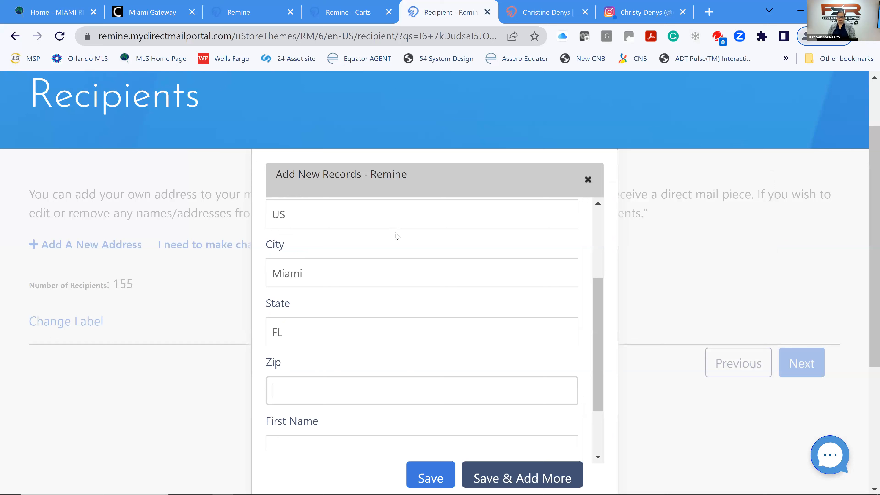
type("331")
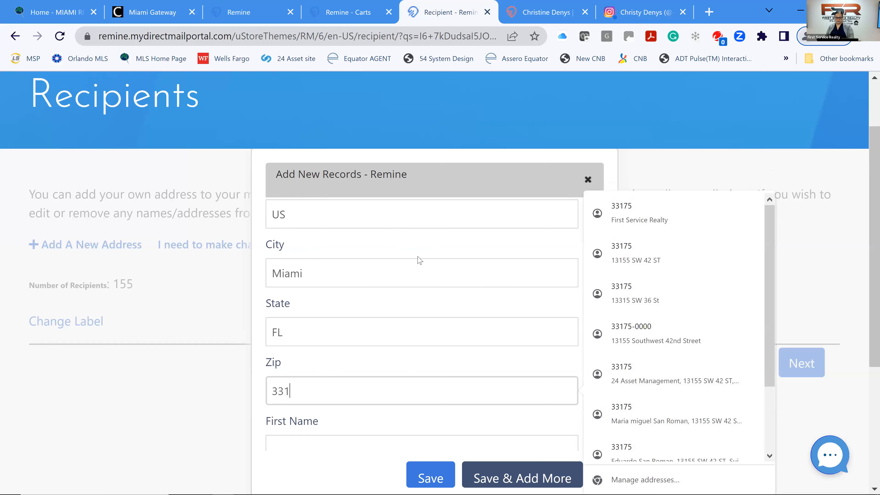
type("83")
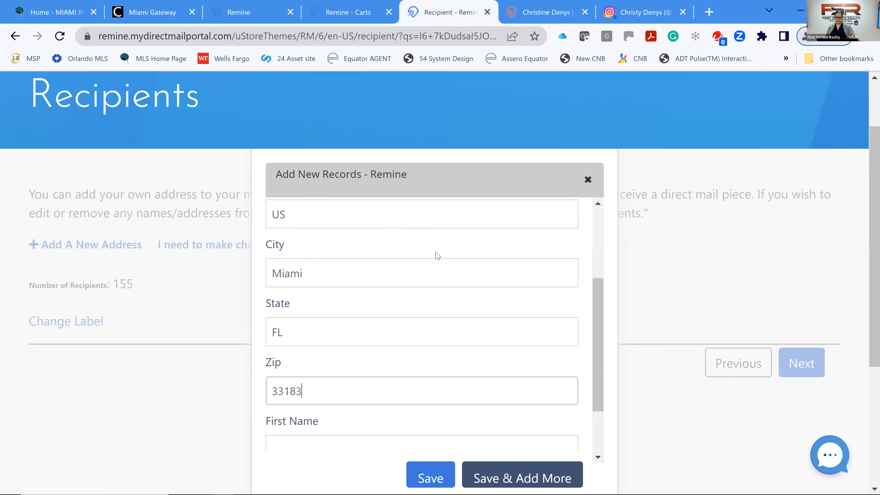
scroll(470, 263, "down", 1)
scroll(398, 312, "down", 2)
Add the contact's first and last name, save the address and decline Chrome's save prompt.
left_click(310, 371)
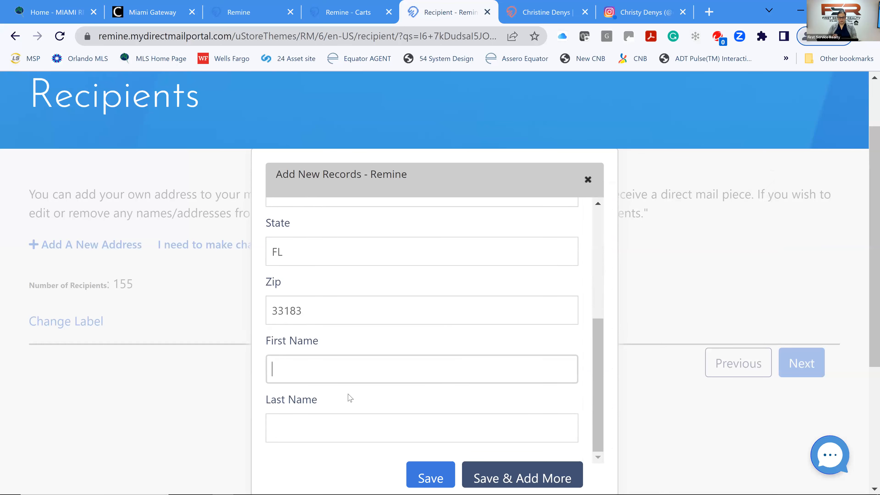
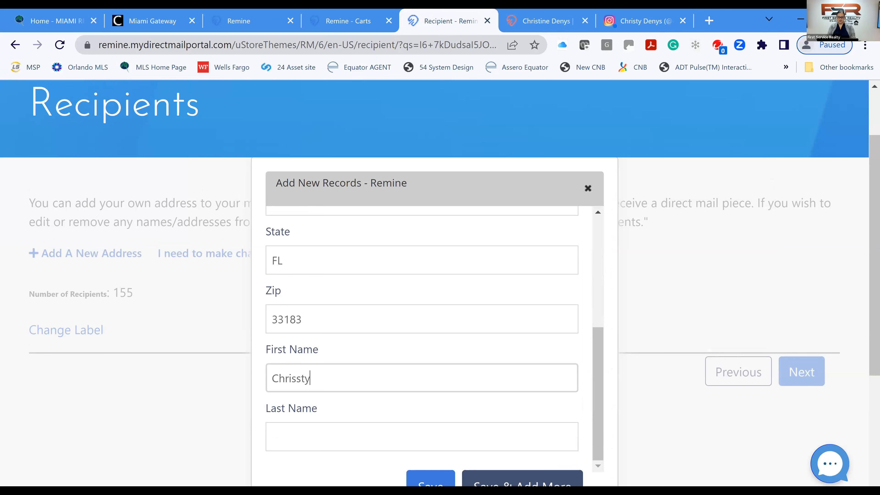
type("ty")
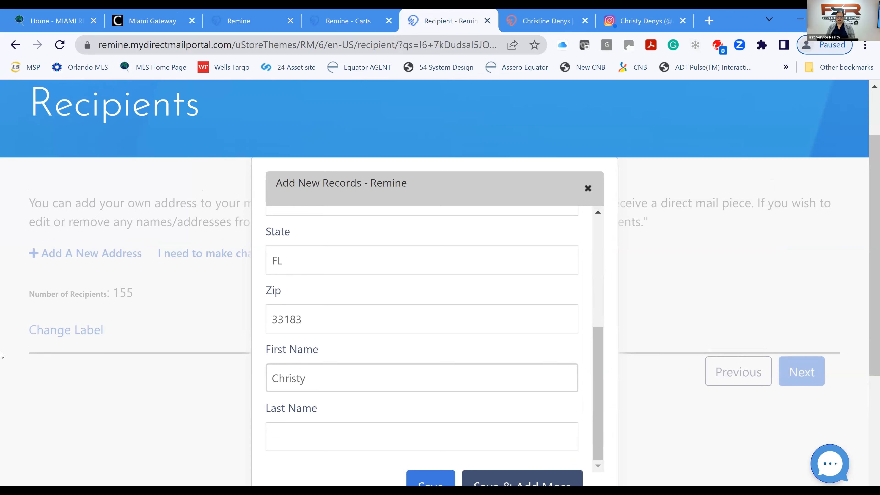
left_click(301, 432)
scroll(363, 365, "down", 4)
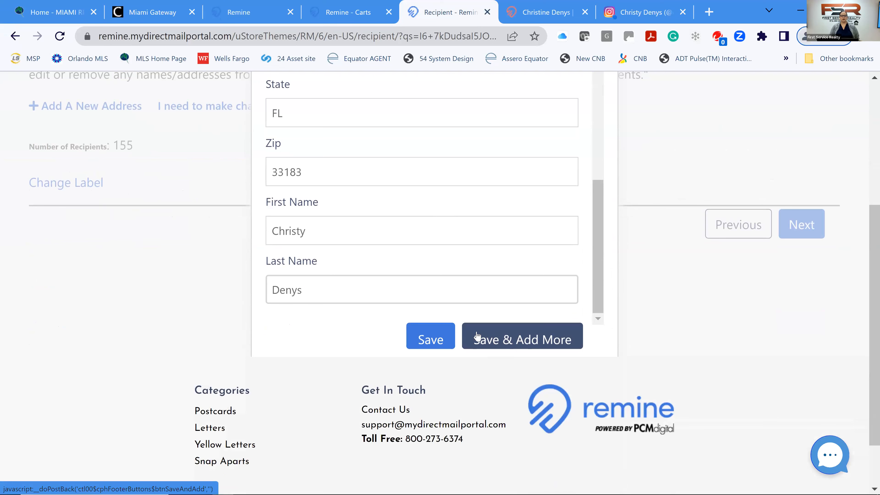
left_click(433, 345)
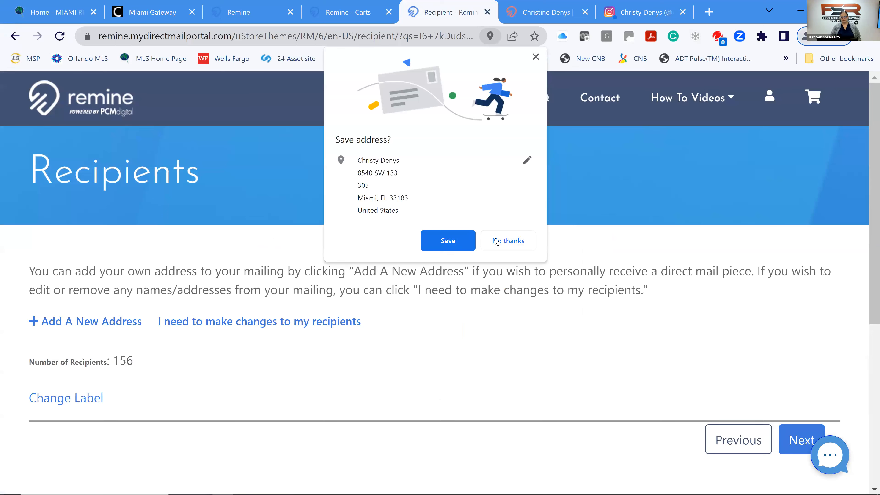
left_click(502, 243)
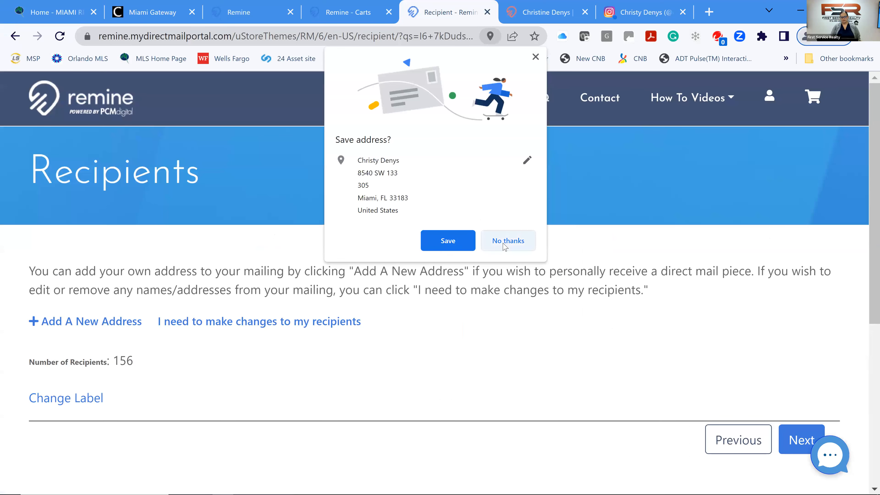
Continue with the 156 recipients to the Campaign Summary and final design approval.
scroll(225, 332, "down", 2)
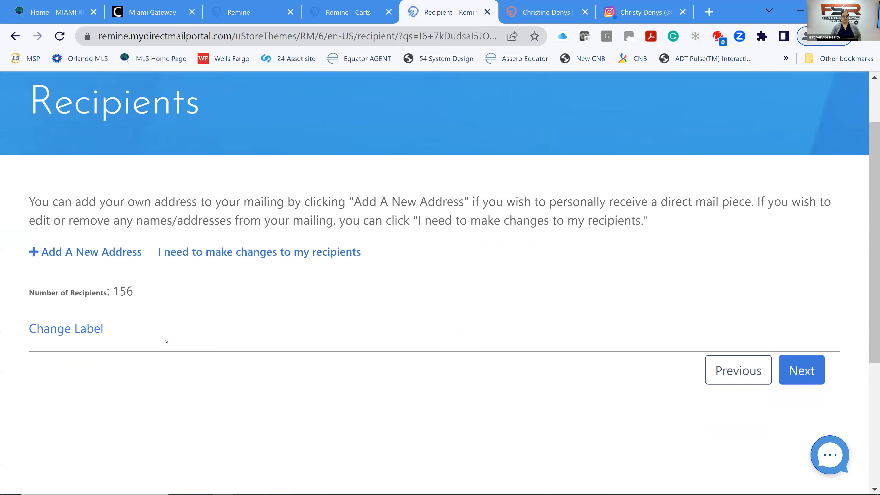
left_click(809, 378)
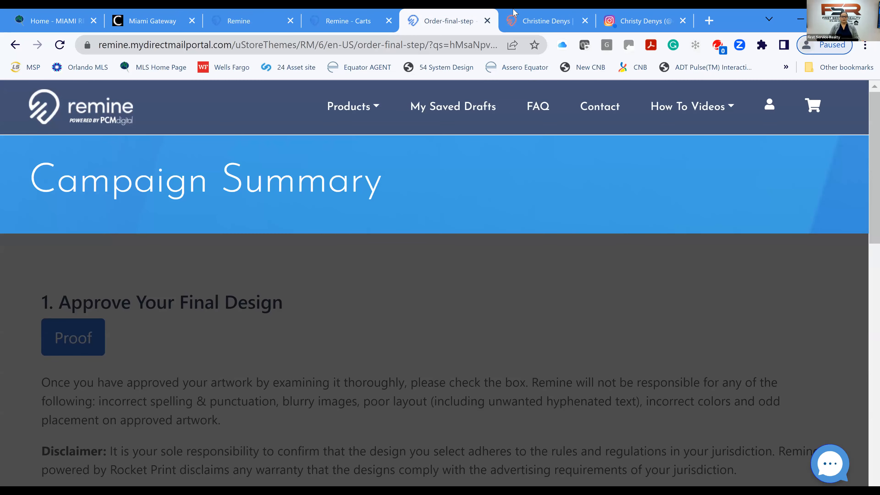
Review the postcard proof under Approve Your Final Design and tick 'Design is approved'.
scroll(286, 253, "down", 6)
scroll(319, 232, "up", 6)
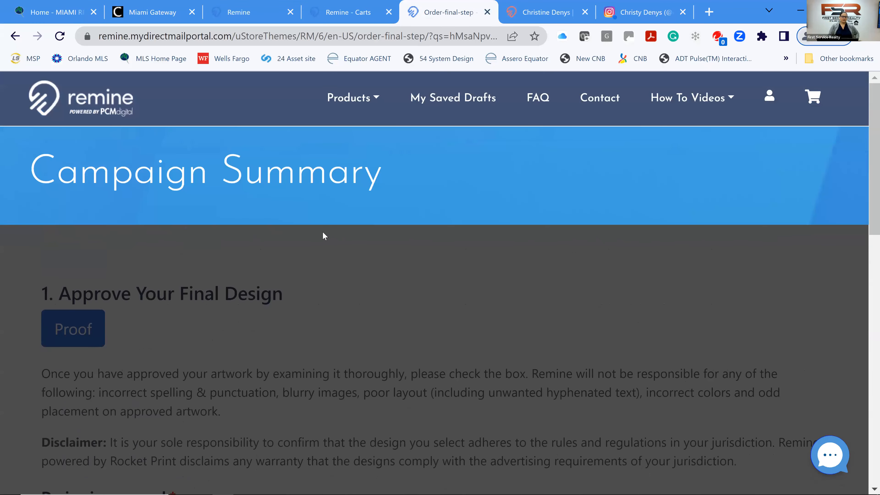
scroll(242, 225, "down", 2)
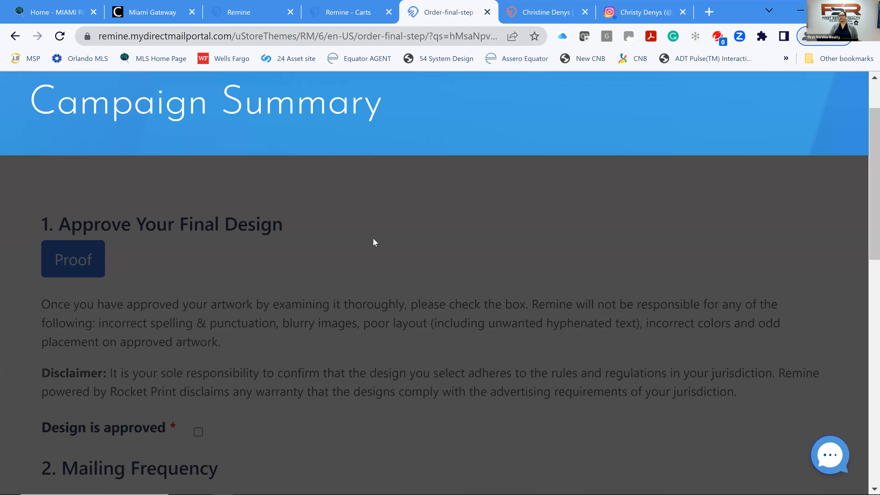
scroll(387, 298, "down", 5)
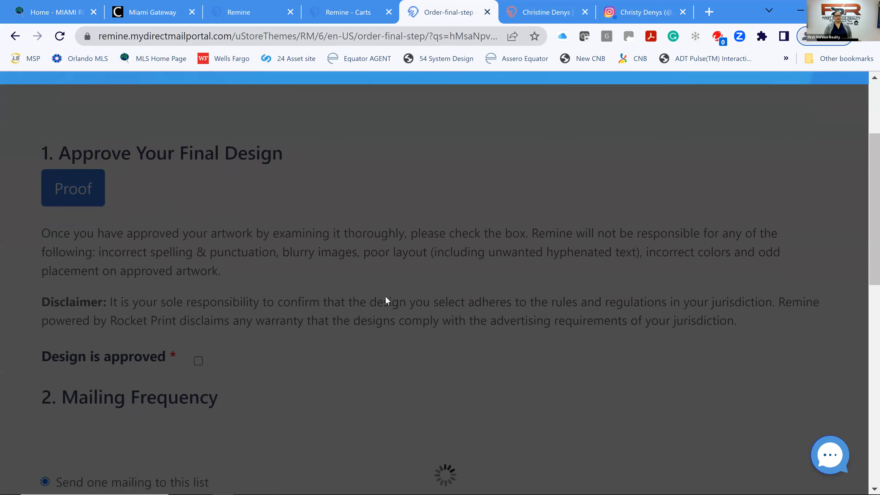
scroll(381, 292, "down", 2)
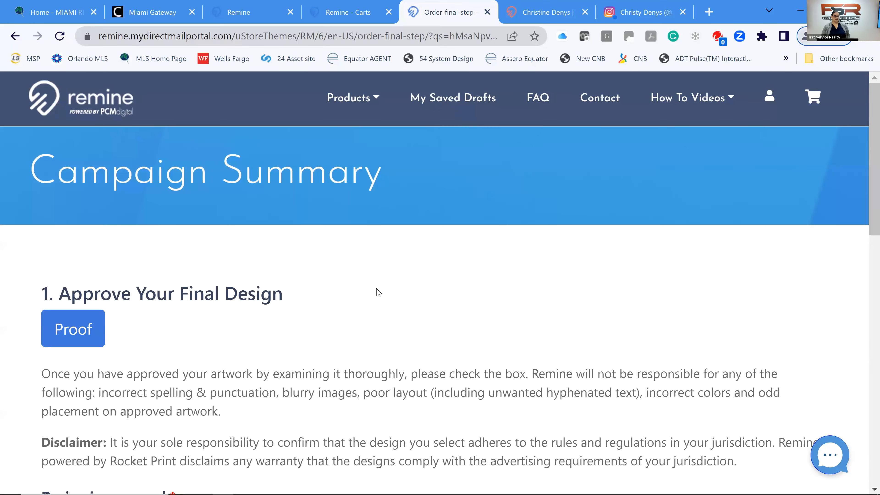
scroll(385, 292, "down", 2)
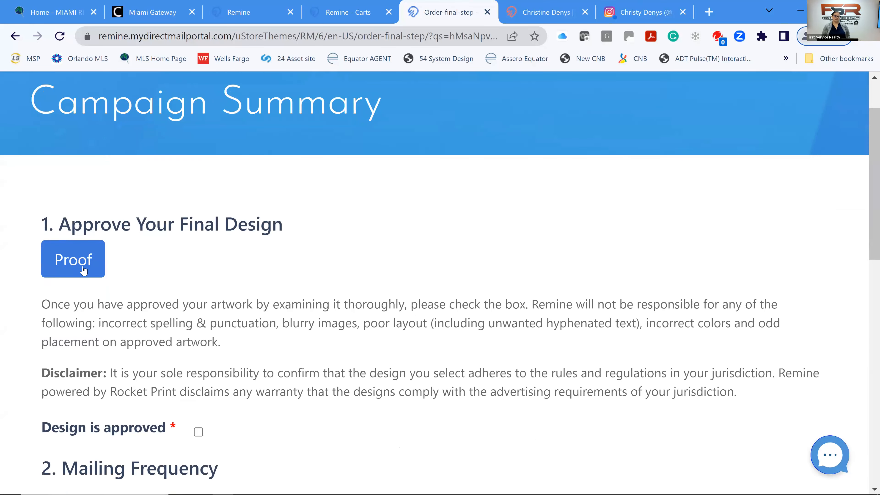
left_click(67, 269)
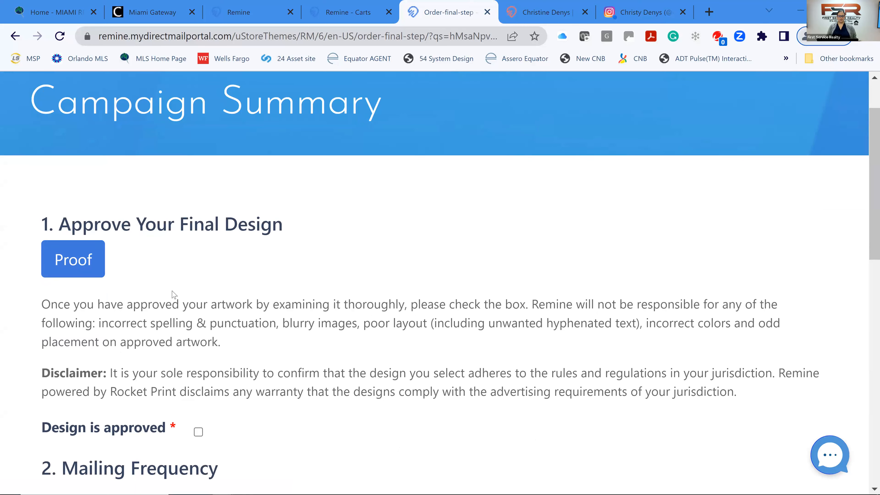
scroll(173, 294, "down", 2)
left_click(198, 363)
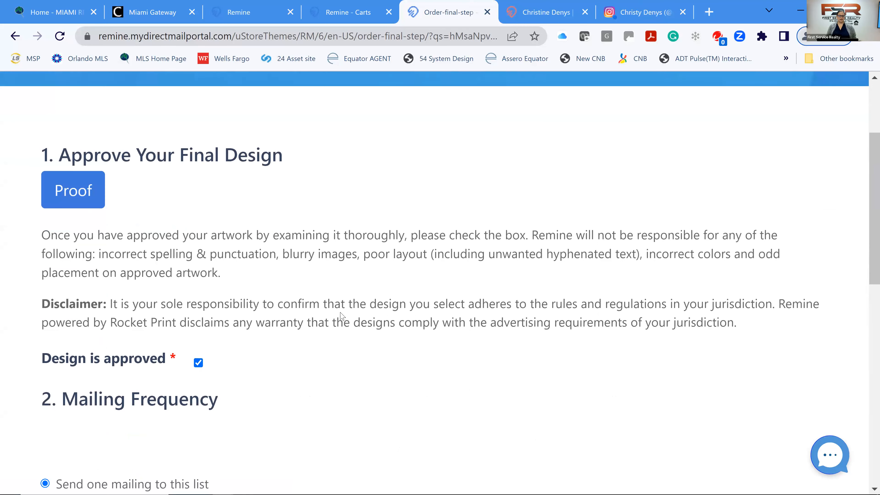
Change Mailing Frequency to 'Schedule multiple mailings of this design to this list'.
scroll(274, 298, "down", 2)
scroll(261, 298, "down", 4)
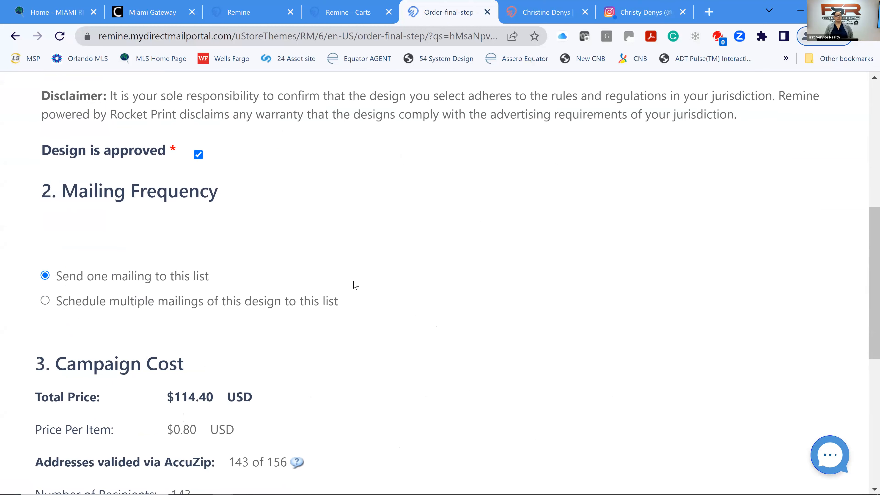
scroll(353, 288, "down", 2)
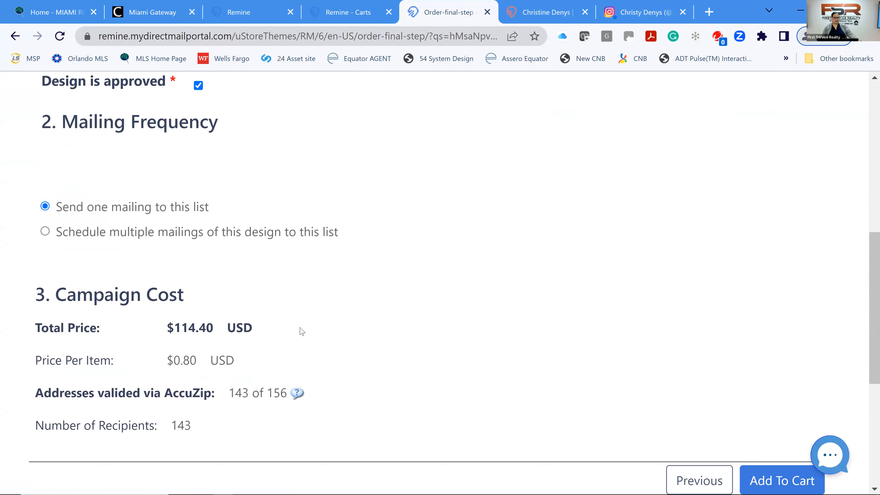
mouse_move(297, 394)
left_click(46, 232)
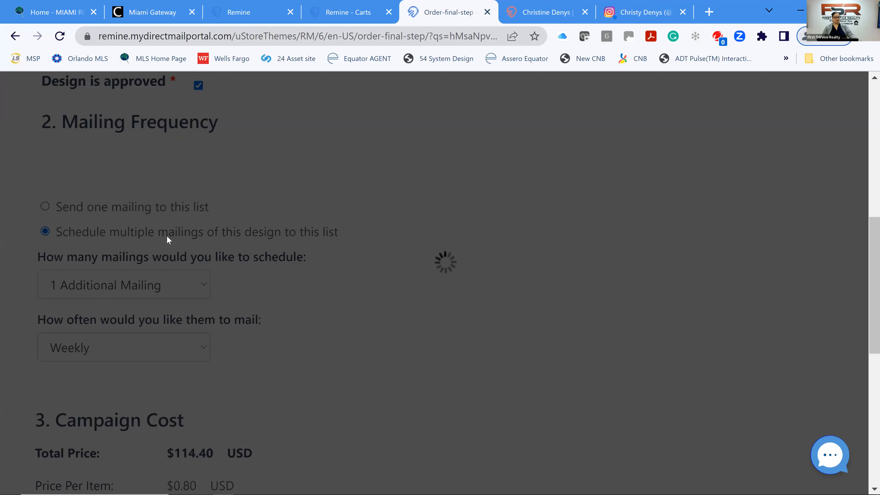
Set the additional mailing to repeat Every 6 Weeks.
scroll(227, 217, "down", 2)
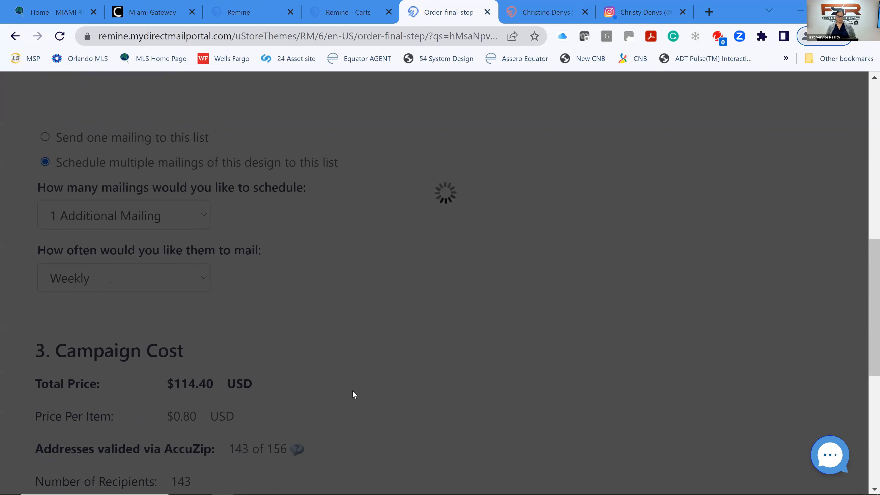
scroll(311, 360, "down", 8)
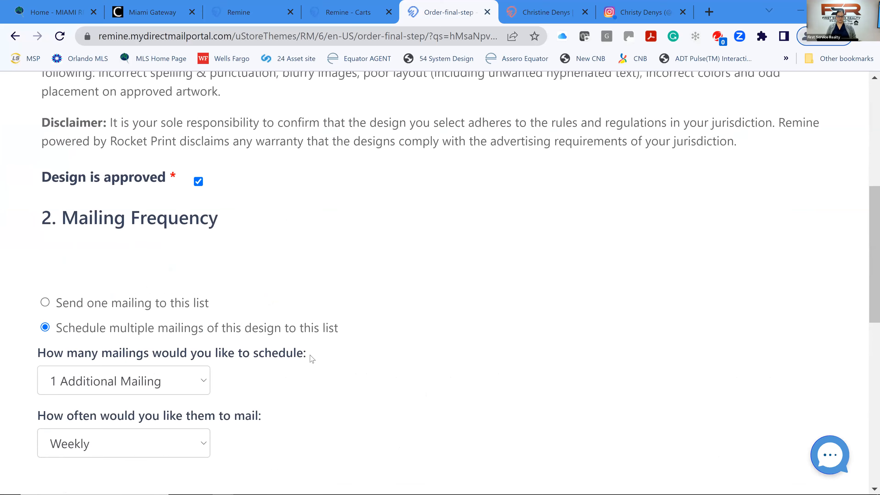
scroll(311, 359, "down", 2)
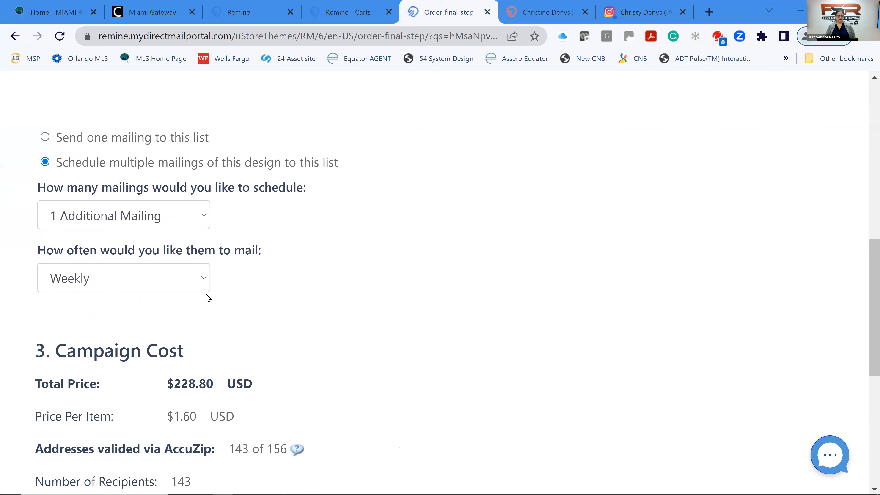
left_click(204, 283)
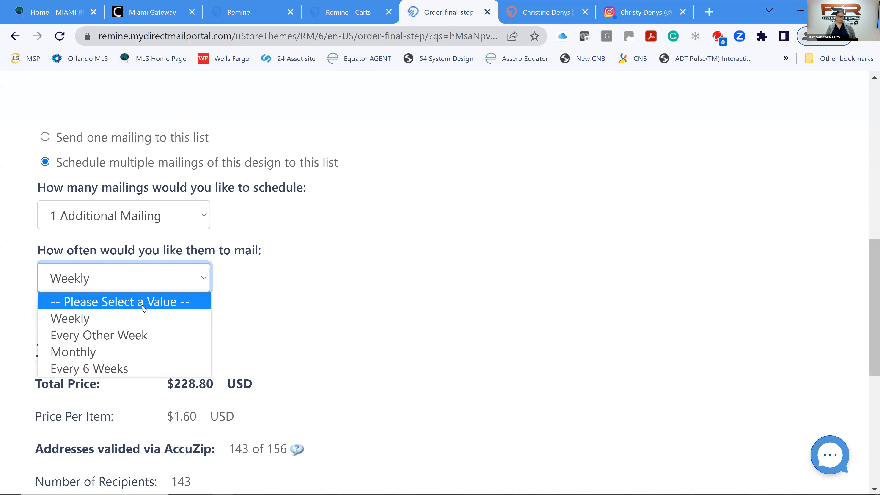
left_click(130, 368)
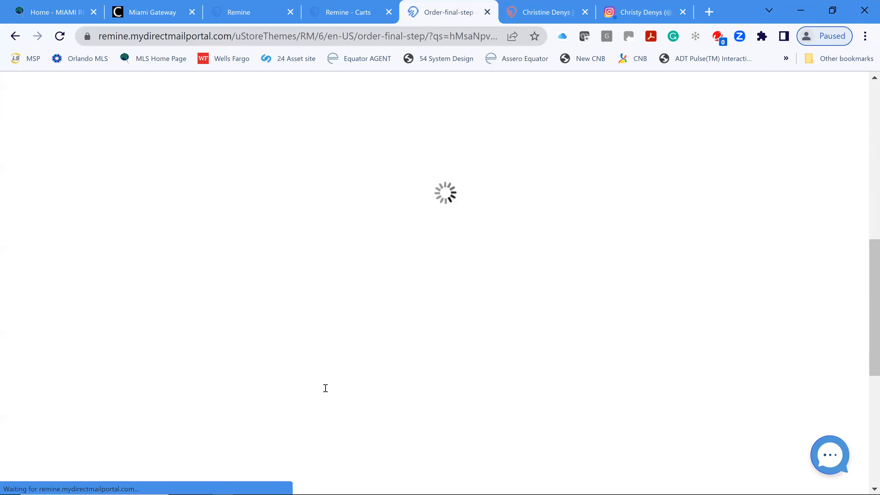
Check the new $228.80 campaign total and bring up the Remine Daily dashboard.
scroll(336, 349, "down", 3)
scroll(336, 349, "down", 8)
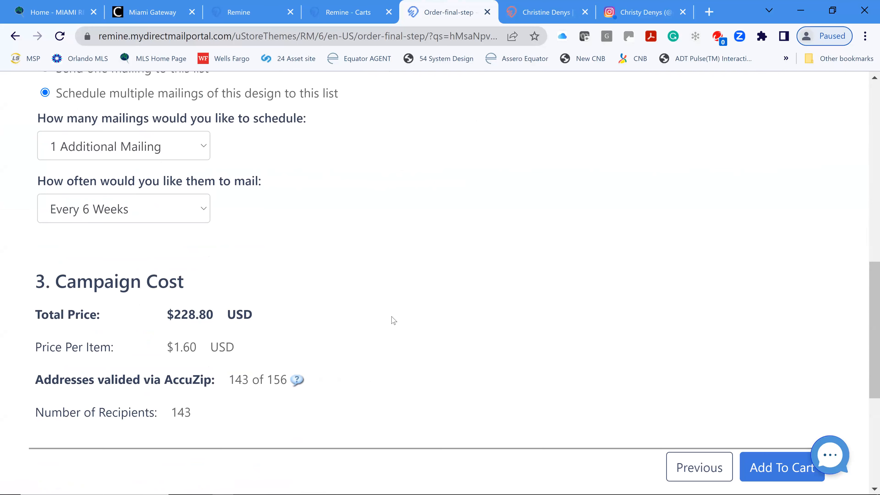
scroll(393, 320, "down", 2)
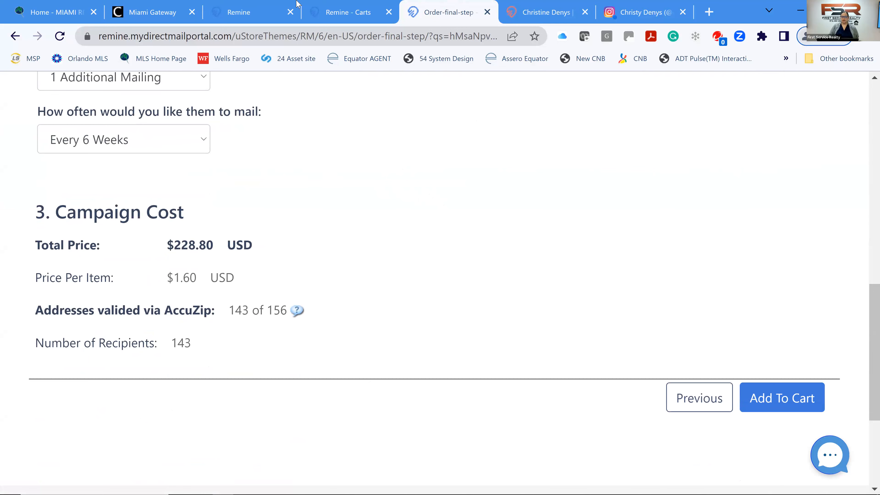
left_click(270, 18)
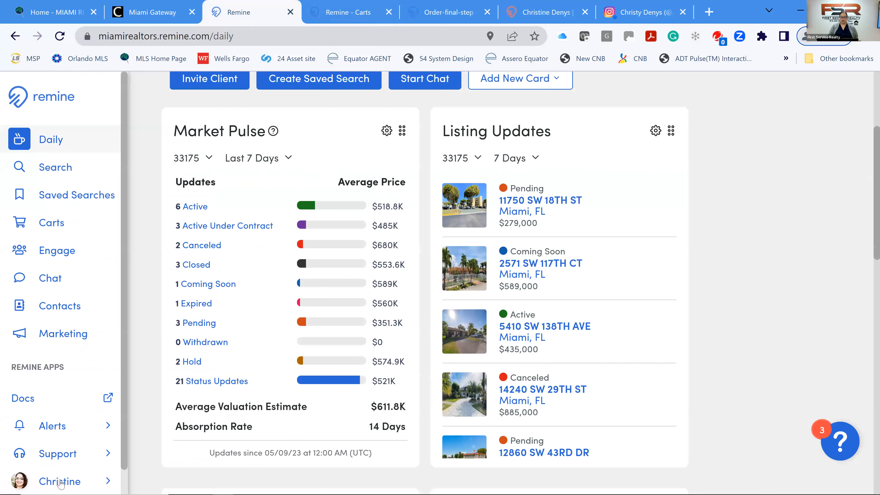
Back on the Order final step, add the 143-recipient, $228.80 postcard campaign to the cart.
left_click(76, 484)
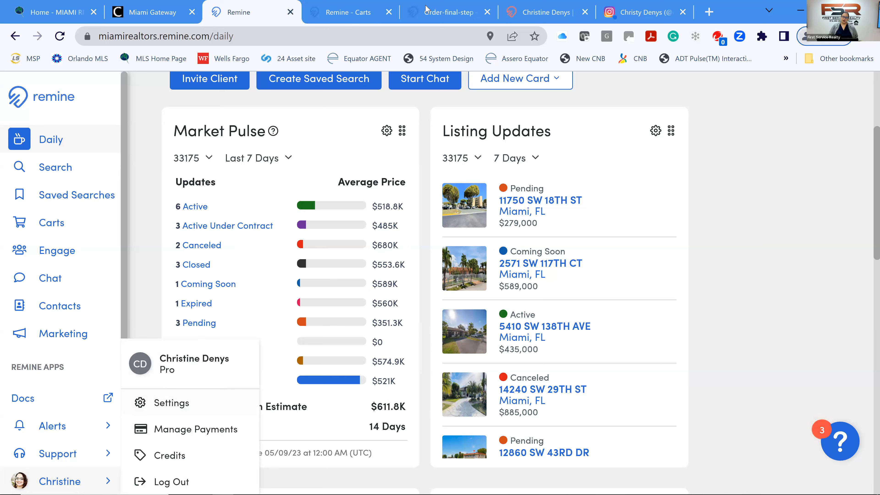
mouse_move(439, 14)
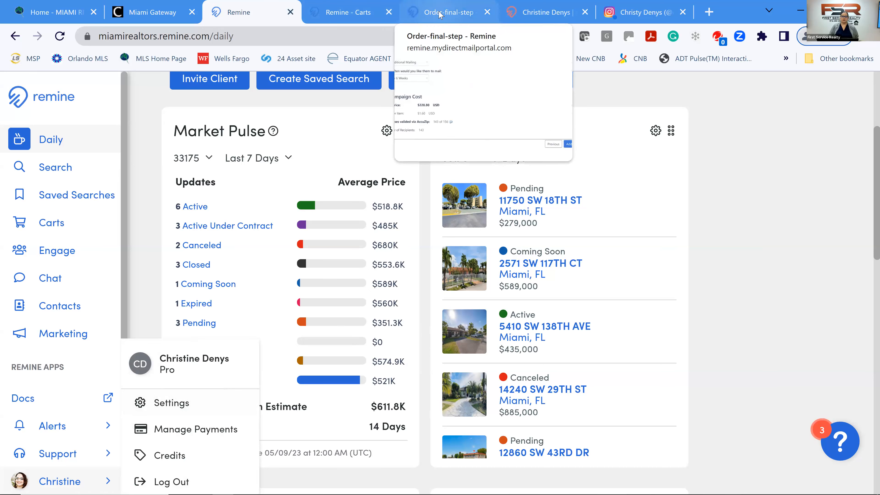
left_click(439, 14)
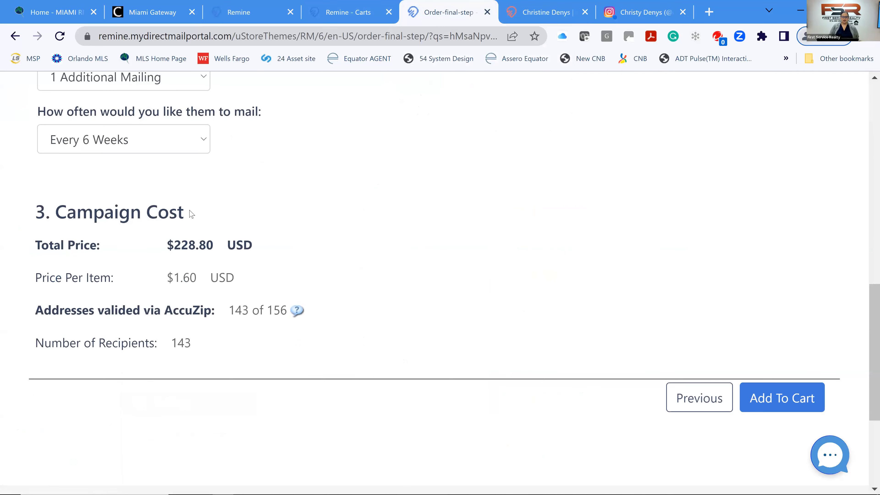
scroll(294, 239, "up", 1)
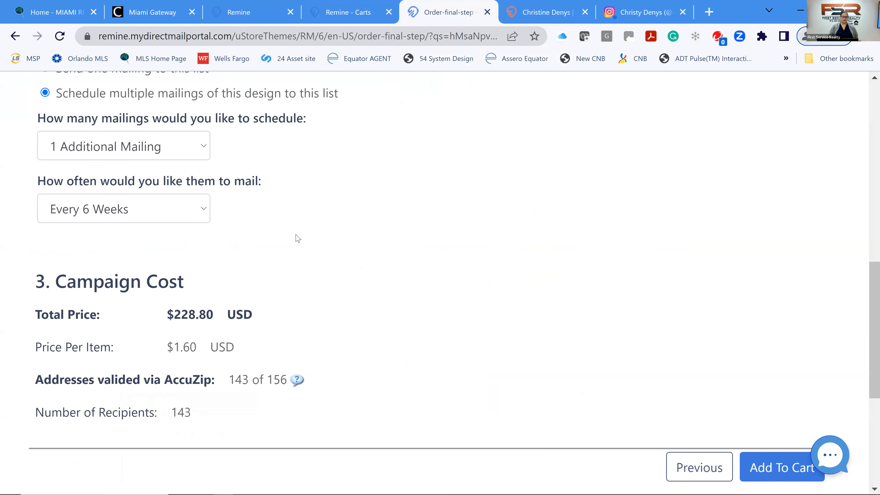
scroll(322, 249, "down", 1)
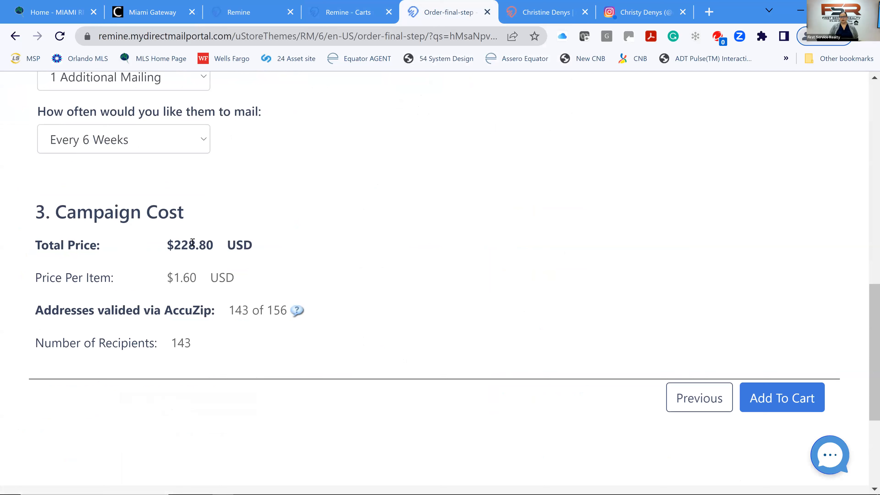
left_click(769, 399)
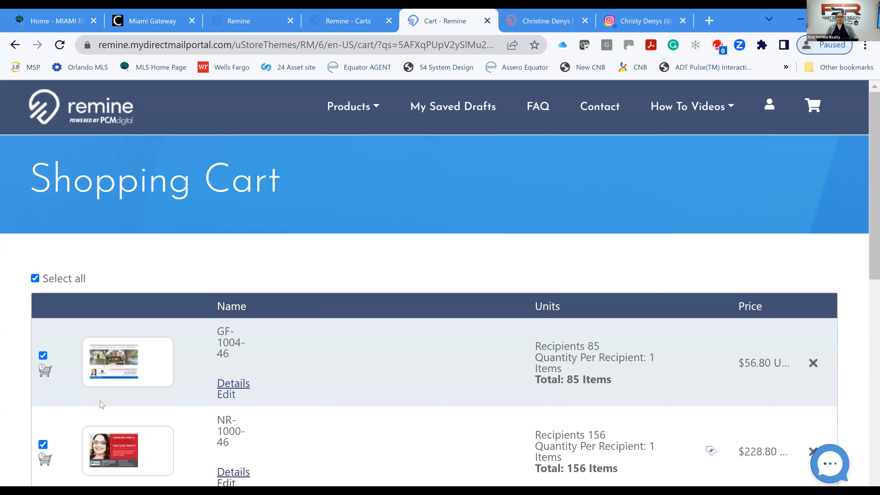
Uncheck GF-1004-46 so only NR-1000-46 remains at $228.80, then close the cart tab.
scroll(129, 287, "down", 1)
scroll(14, 243, "down", 4)
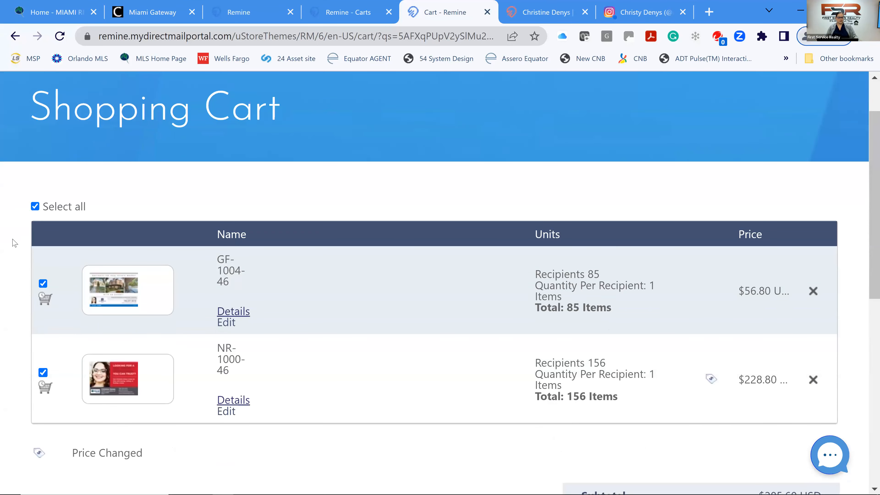
left_click(42, 208)
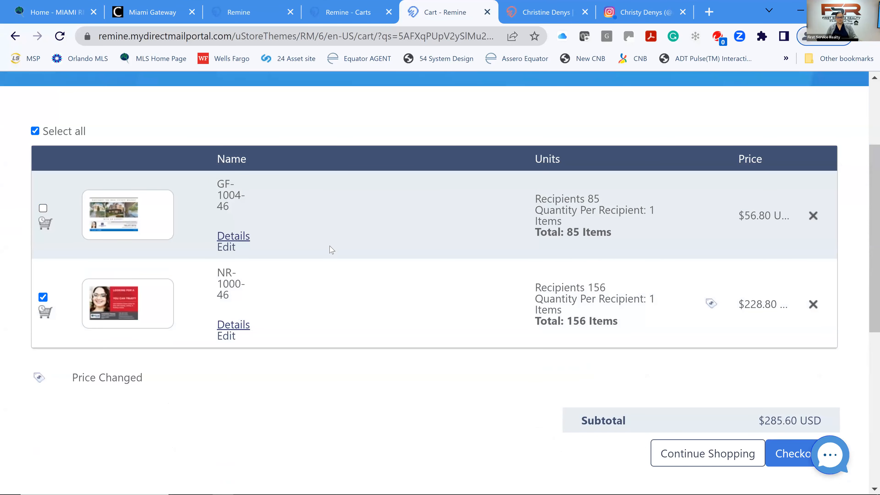
scroll(332, 250, "down", 2)
scroll(333, 254, "down", 3)
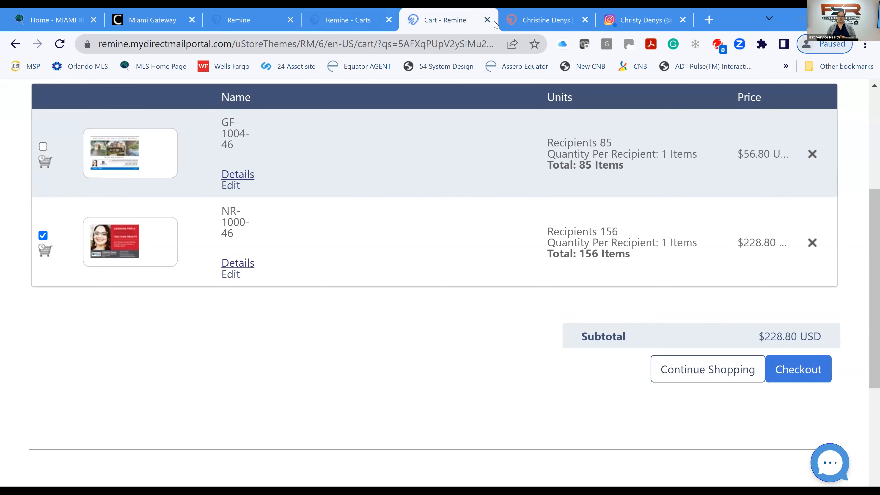
left_click(487, 12)
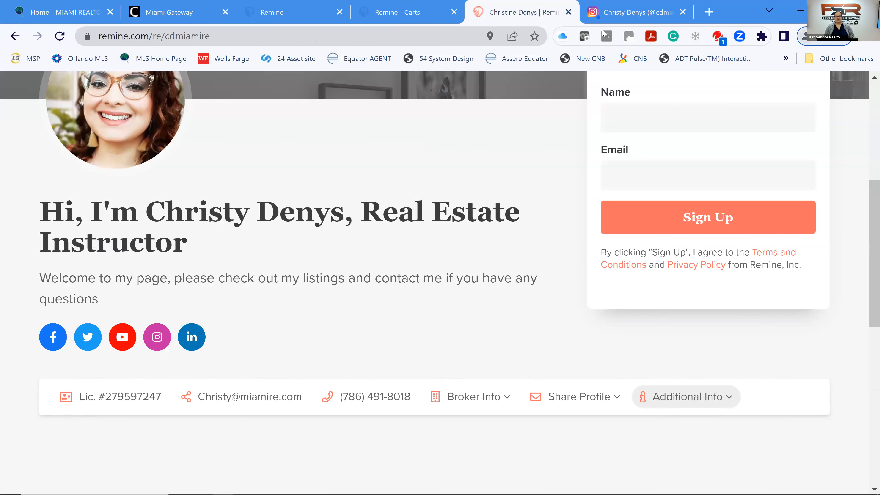
Close the agent profile tab, switch to Remine - Carts, and dismiss the Complete dialog.
left_click(568, 12)
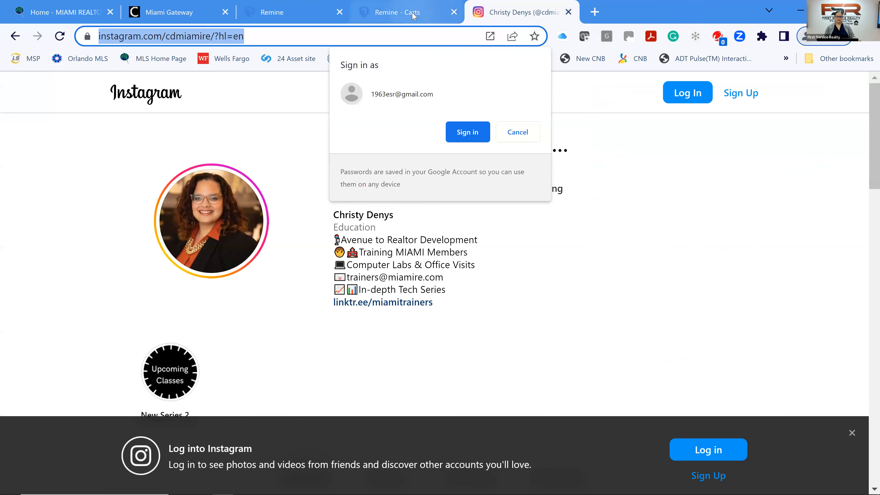
left_click(419, 12)
left_click(548, 145)
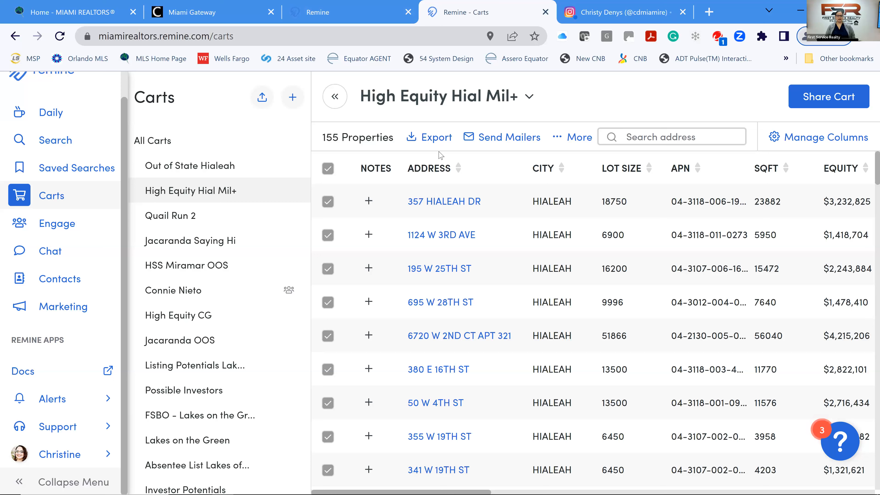
Start a CSV export of the cart named 'High Equity Buyers'.
left_click(436, 138)
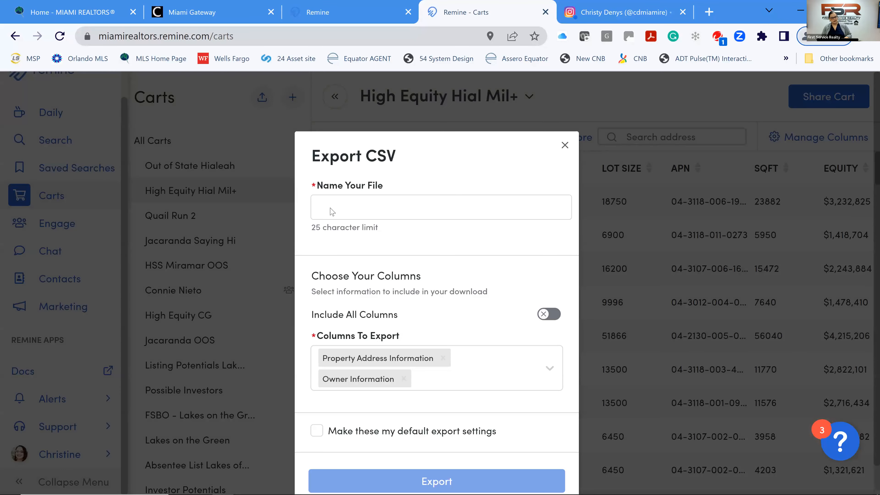
left_click(374, 210)
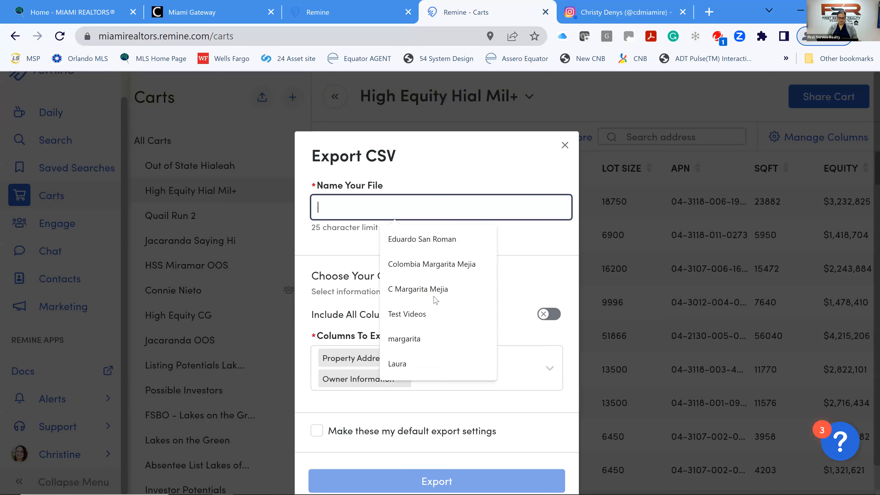
type("High Equity")
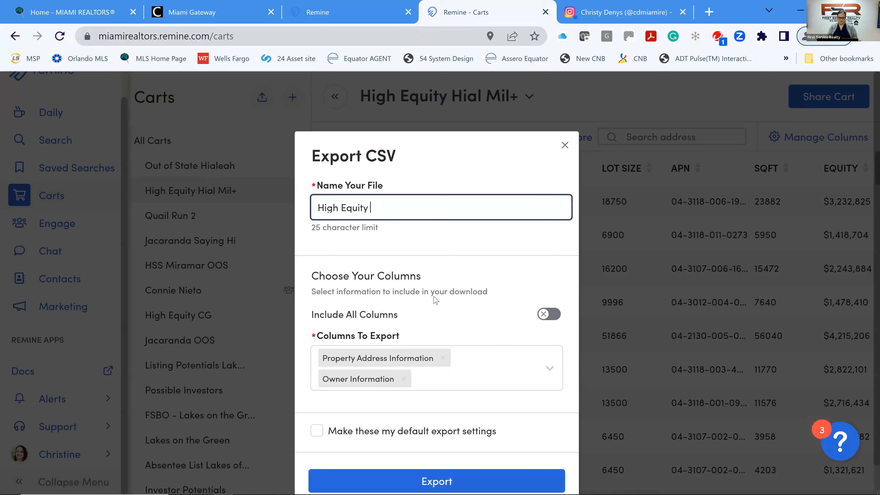
type(" Buyers")
Keep the Property Address and Owner Information columns, save as default export settings, and export.
left_click(543, 316)
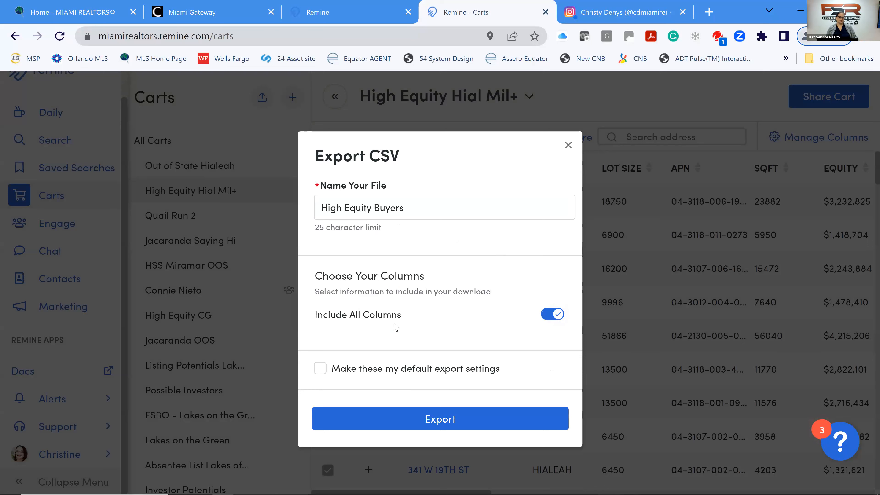
left_click(558, 316)
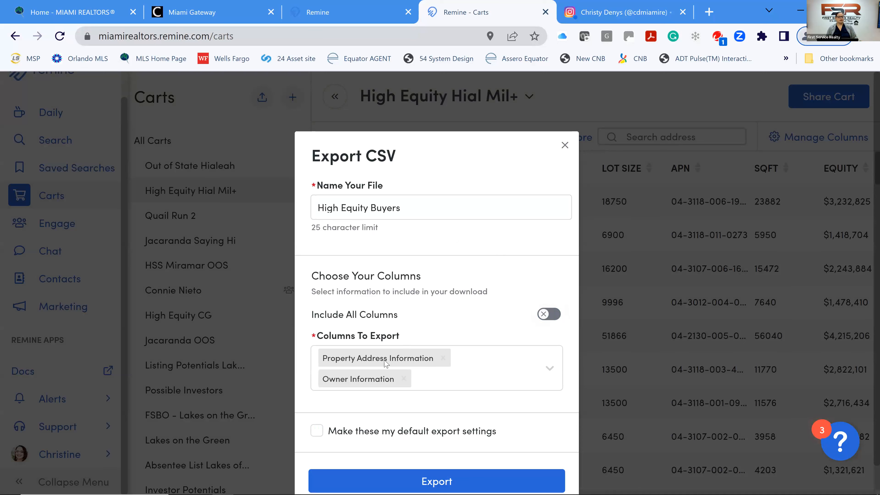
left_click(550, 369)
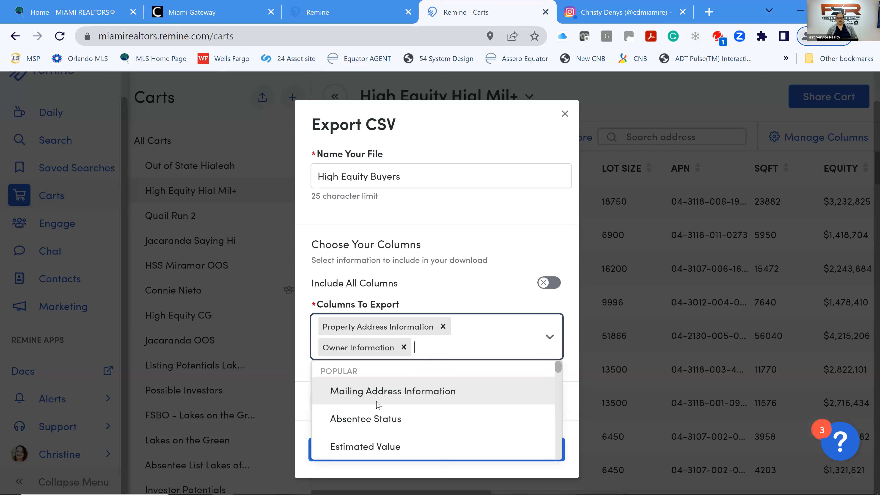
scroll(379, 406, "down", 4)
scroll(379, 407, "down", 2)
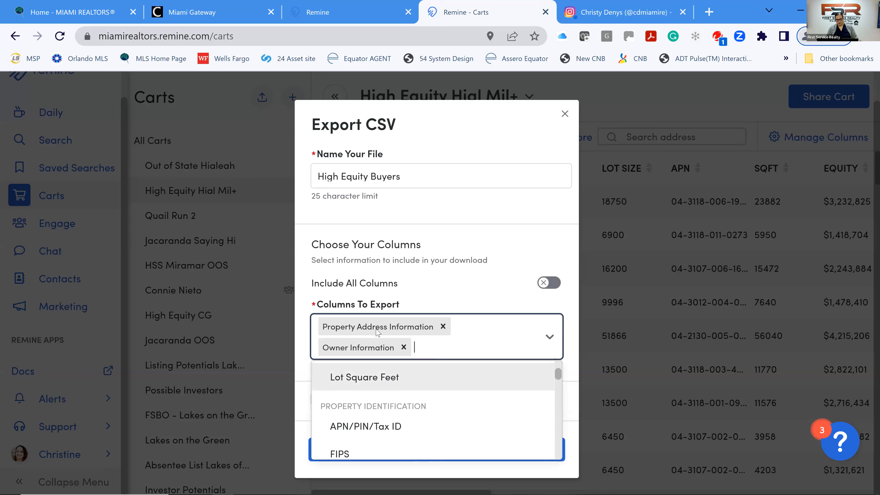
left_click(549, 336)
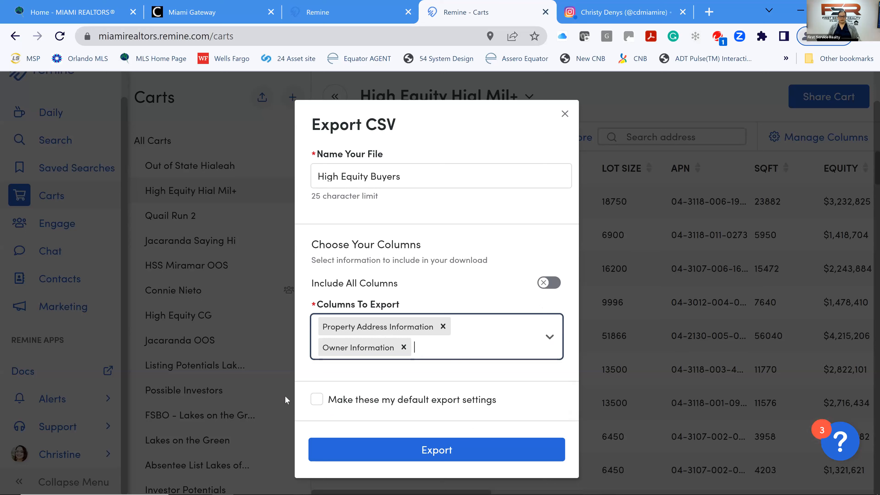
left_click(317, 400)
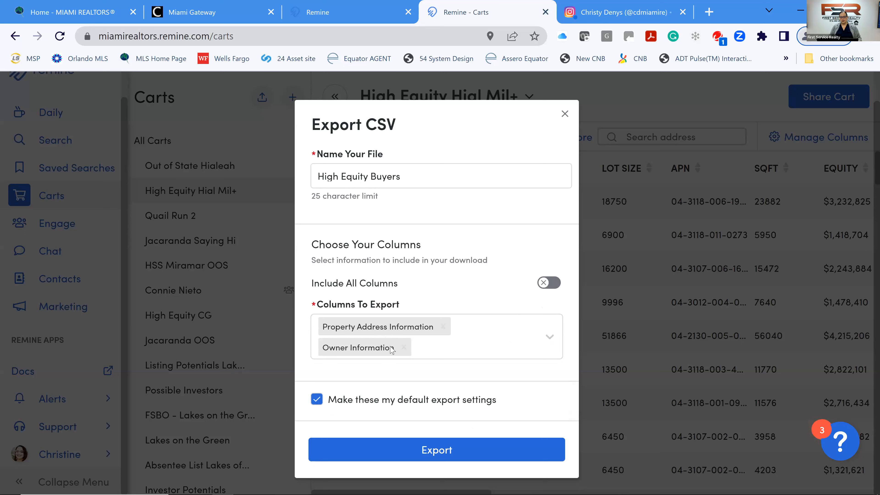
left_click(418, 452)
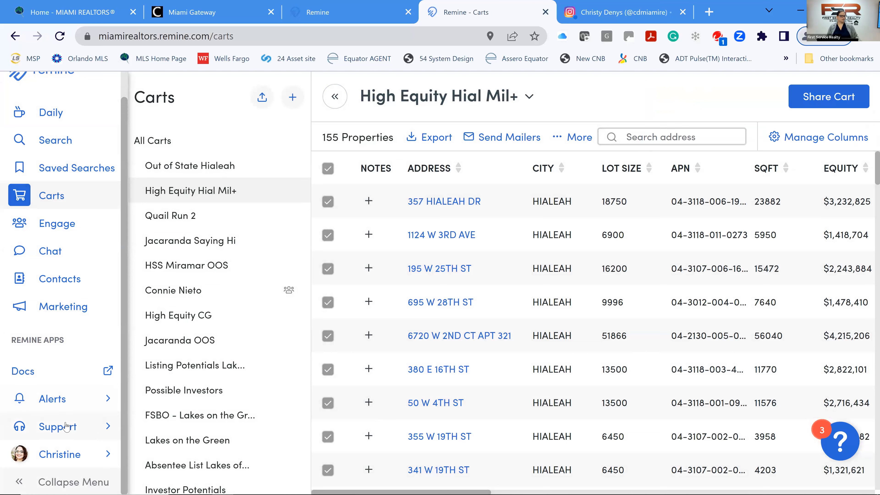
left_click(76, 406)
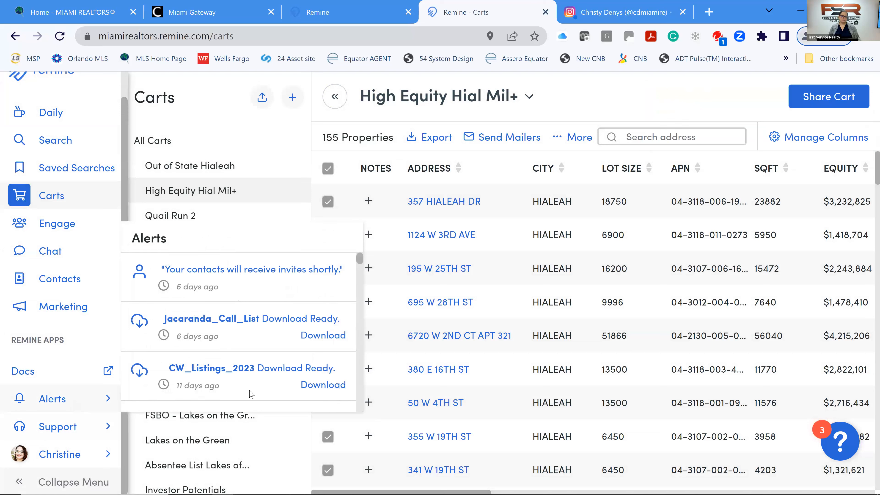
scroll(361, 347, "down", 5)
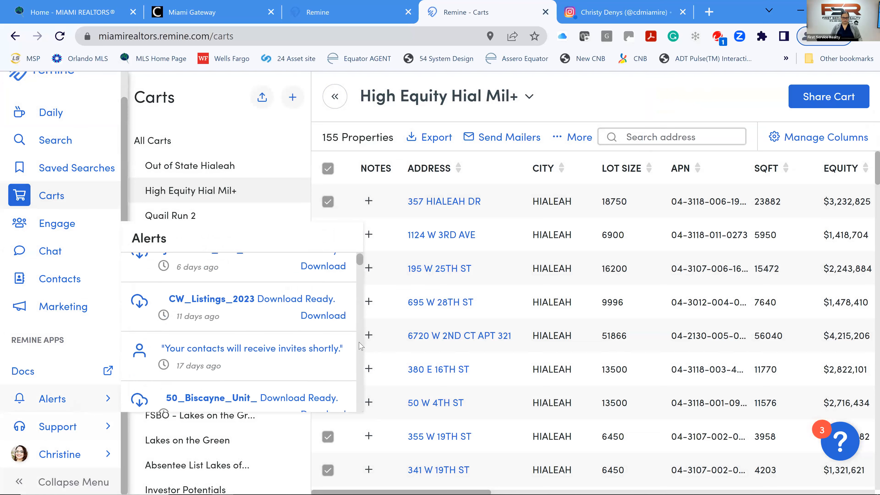
scroll(361, 347, "down", 10)
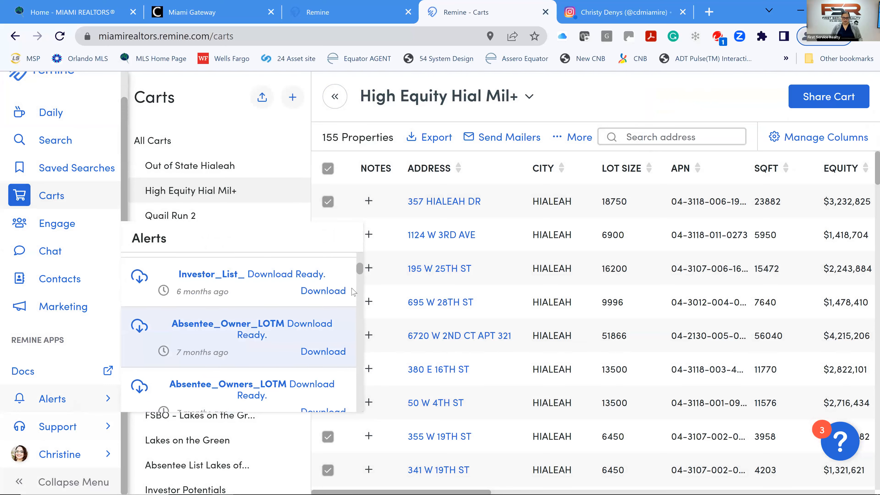
left_click_drag(361, 283, 360, 443)
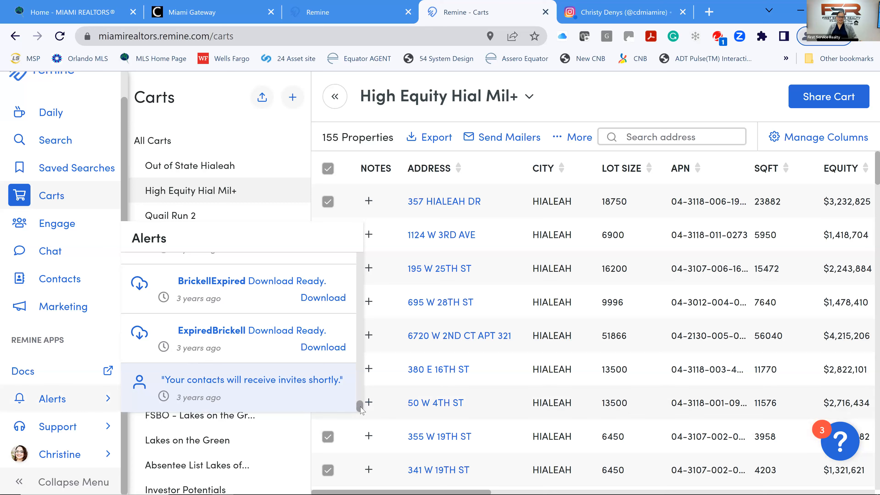
left_click_drag(356, 333, 355, 207)
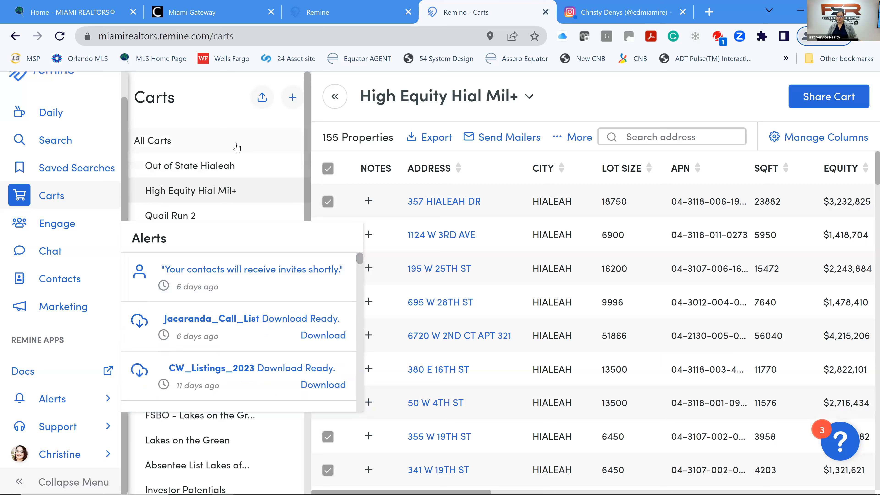
left_click(239, 191)
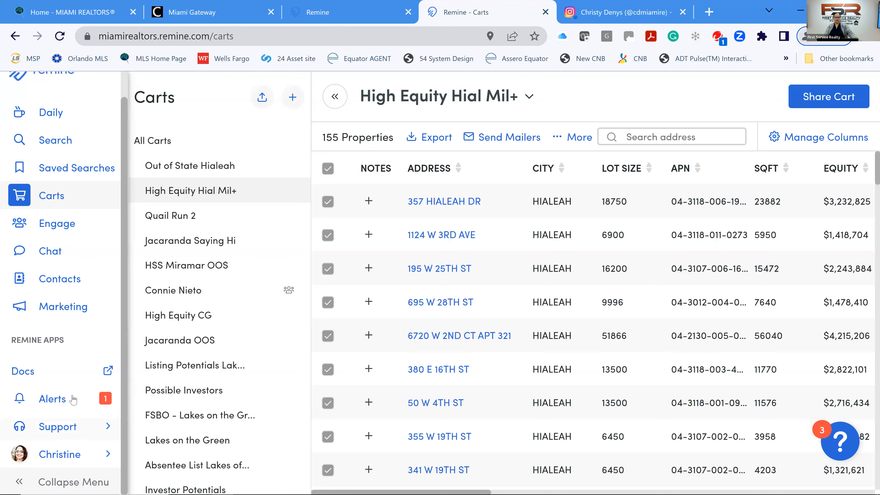
Download the High_Equity_Buyers export from Alerts and open the CSV file.
left_click(57, 402)
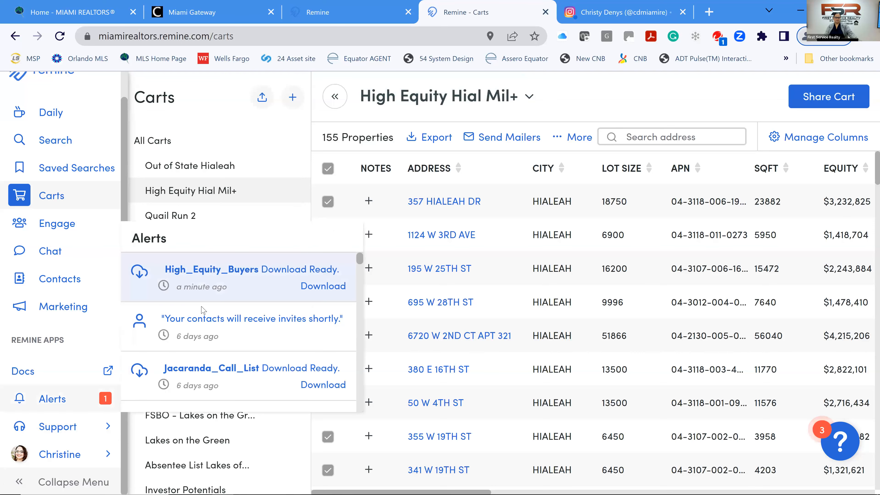
left_click(332, 290)
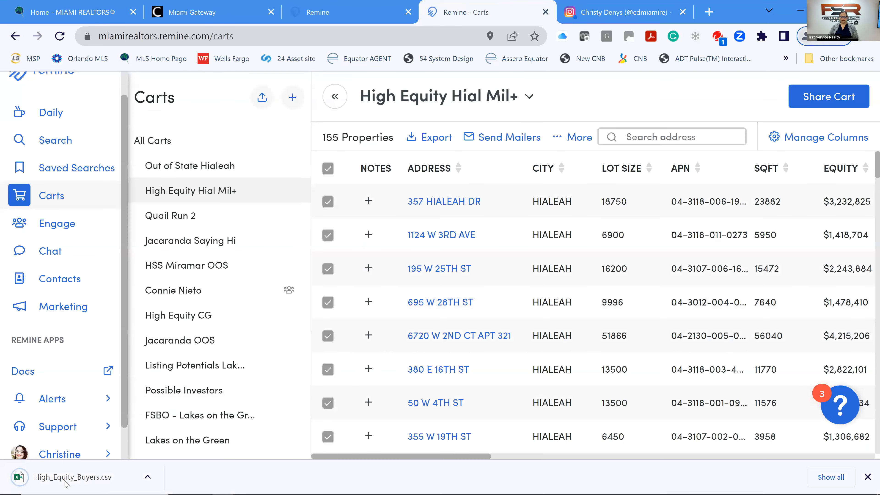
left_click(90, 482)
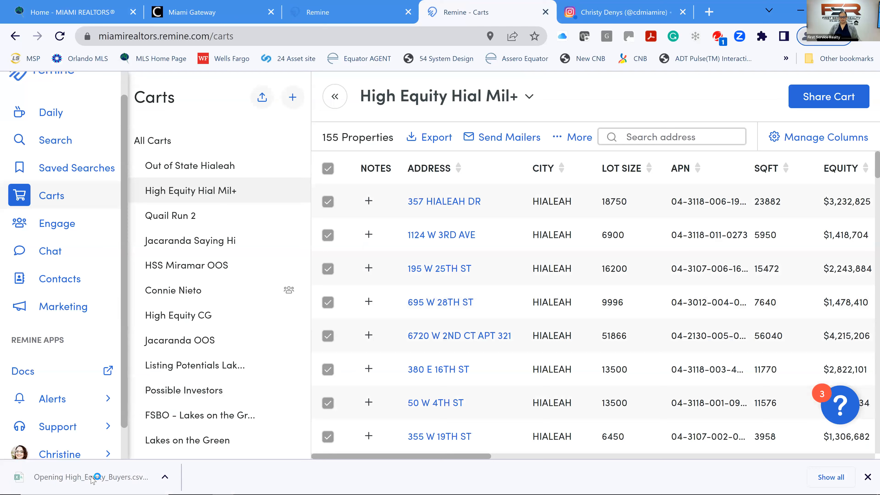
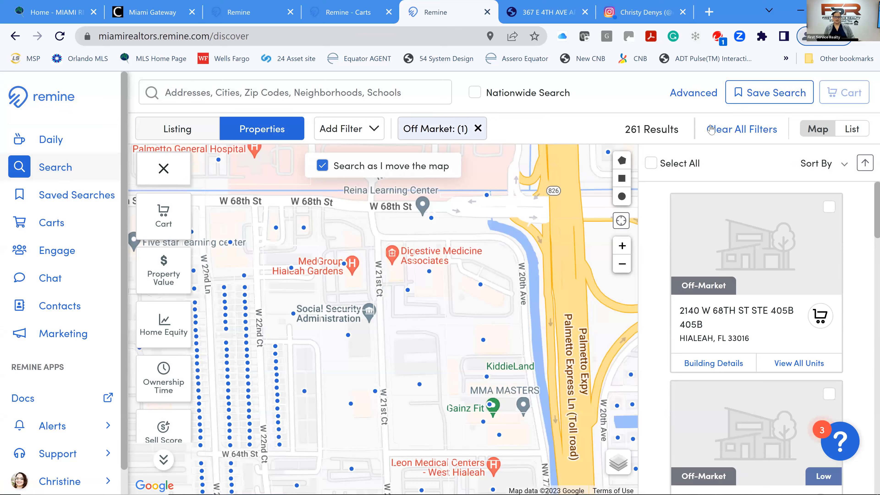
Clear all active filters from the property search, removing the Off Market restriction.
left_click(714, 135)
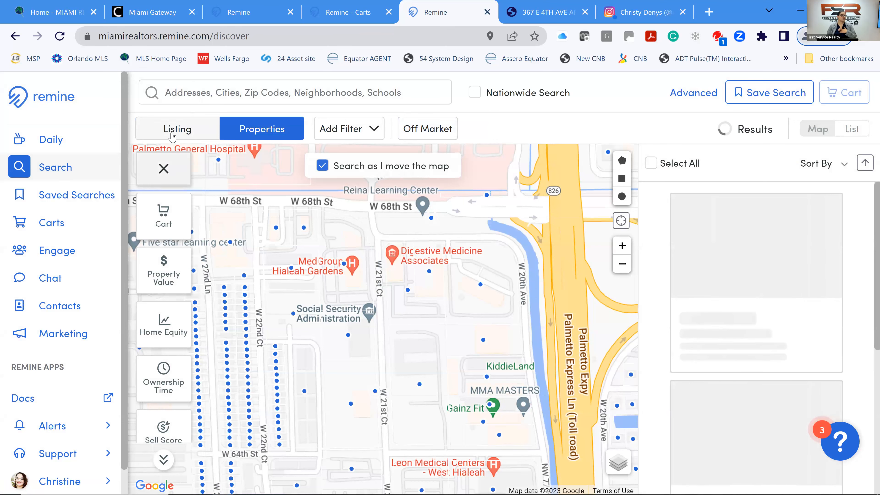
Search 'Lakes of Meadow' and apply the Lakes Of The Meadow neighborhood in Miami as a filter.
left_click(194, 99)
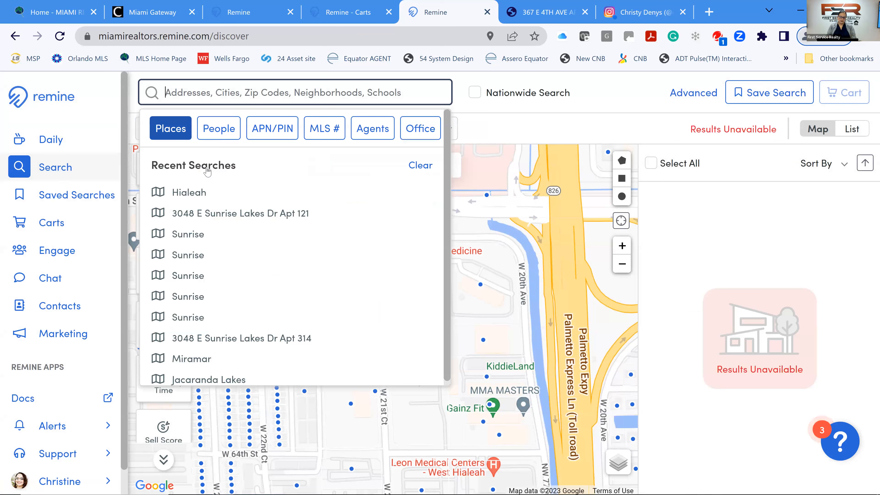
type("Lakes")
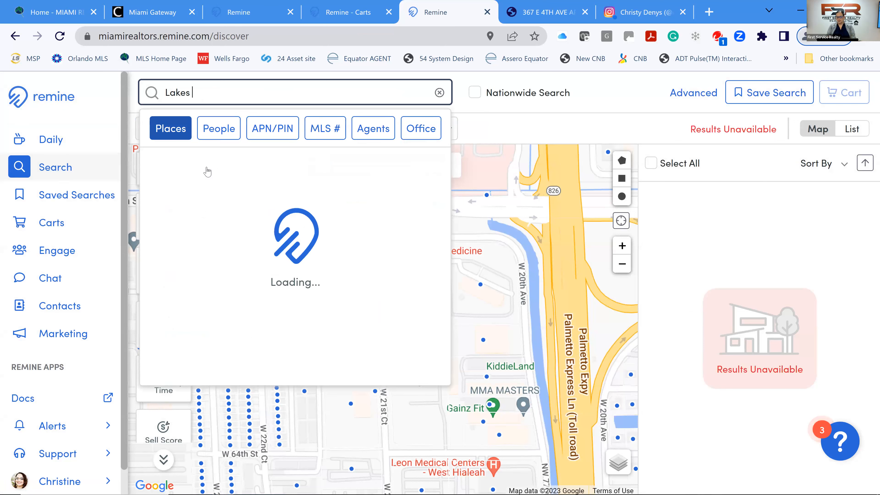
type(" of M")
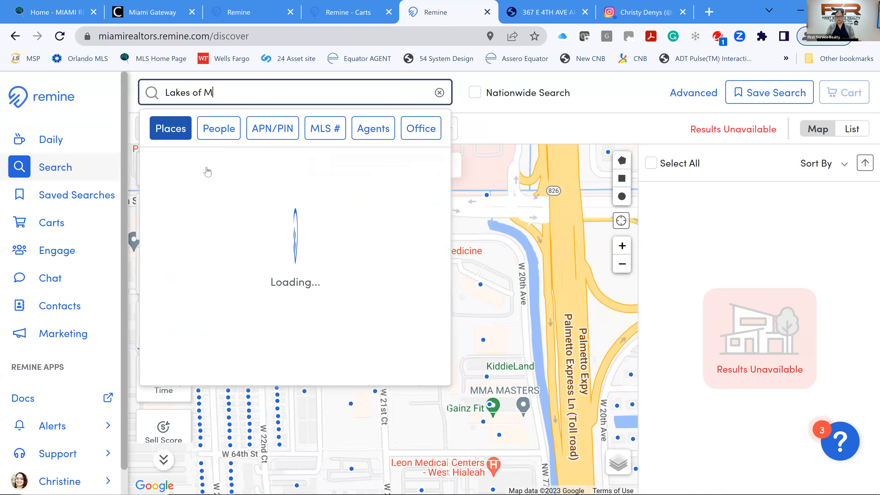
type("eadow")
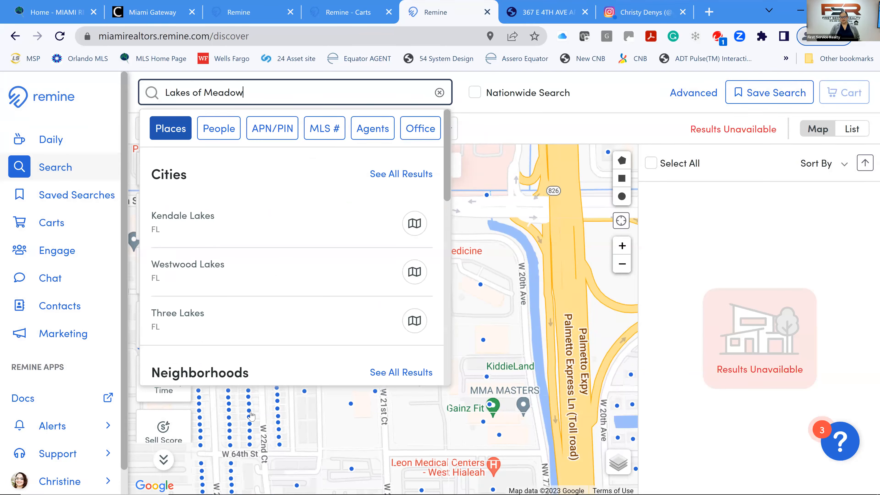
scroll(277, 284, "down", 4)
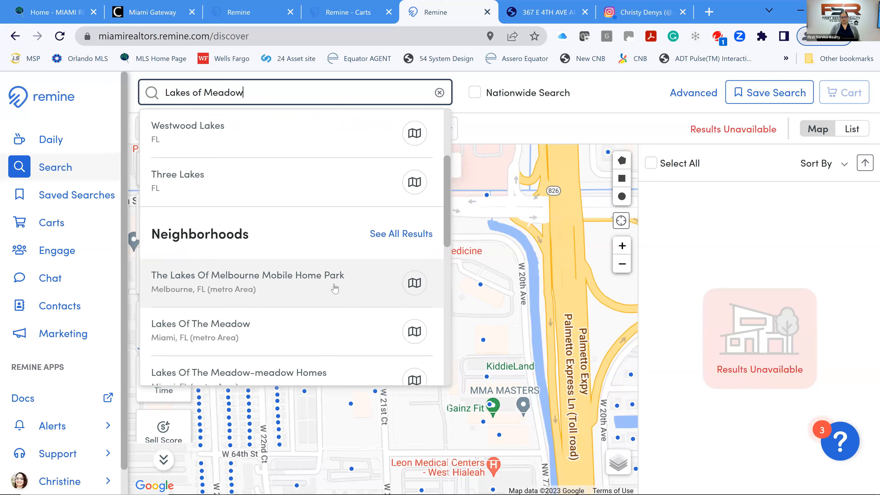
scroll(357, 291, "down", 2)
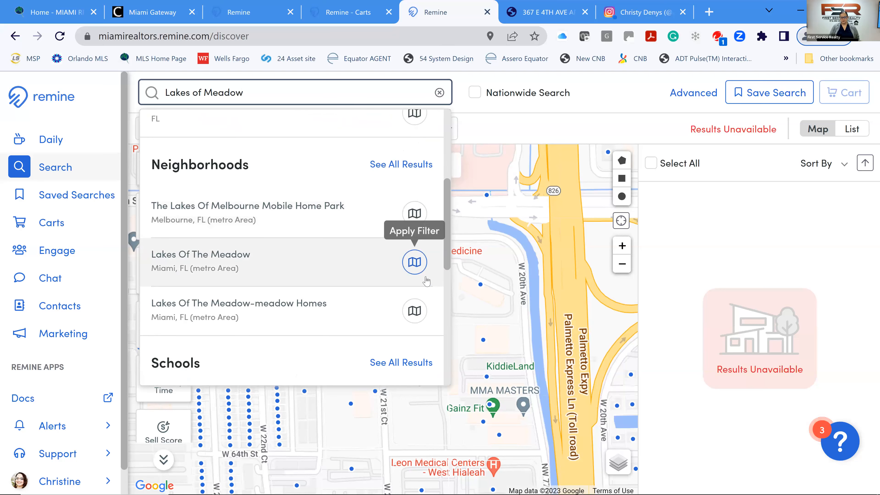
left_click(425, 277)
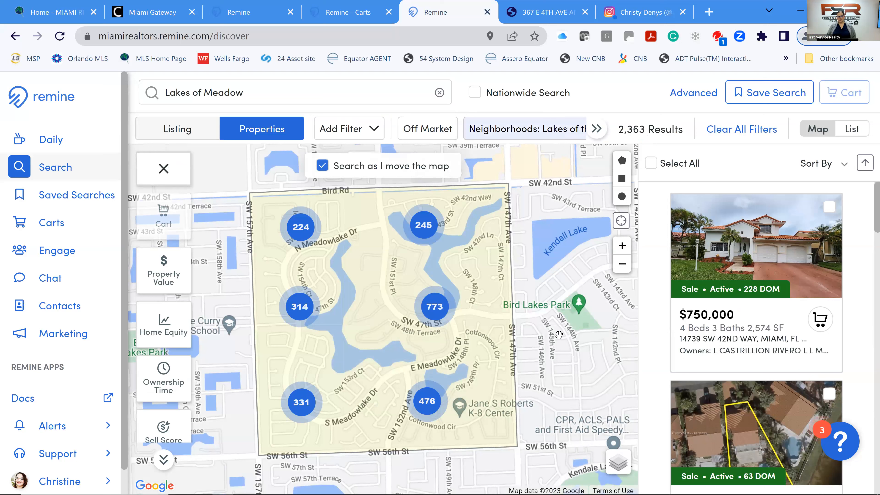
Apply a High sell score filter, narrowing Lakes Of The Meadow results to 37.
left_click(161, 386)
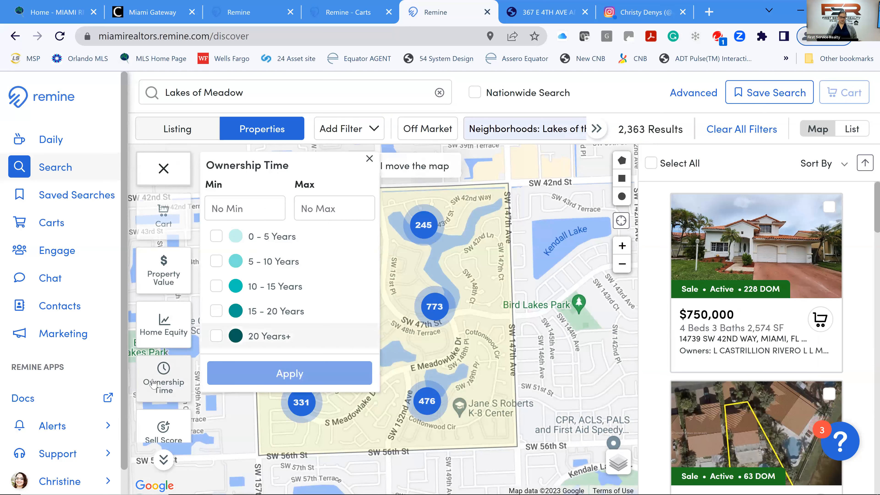
left_click(163, 424)
left_click(175, 428)
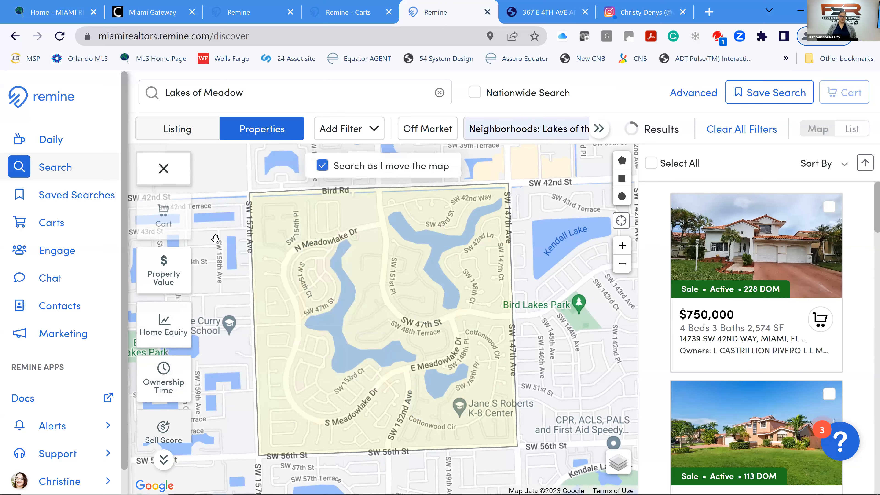
left_click(173, 426)
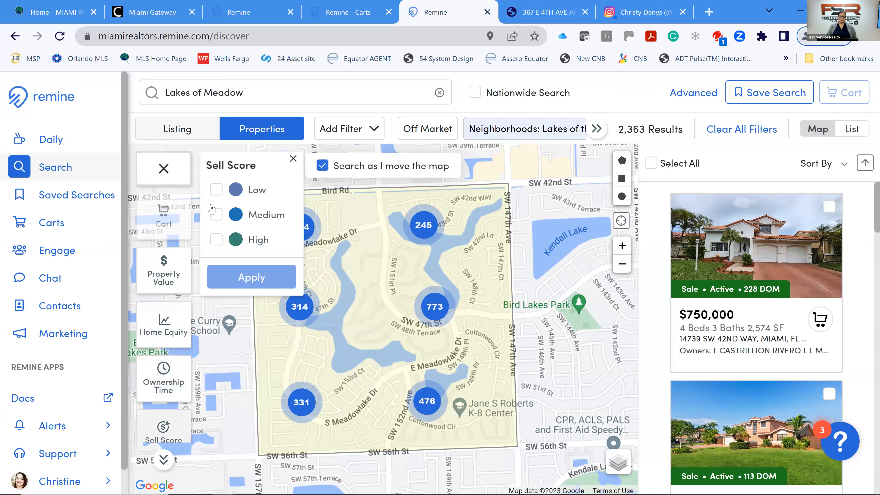
left_click(216, 239)
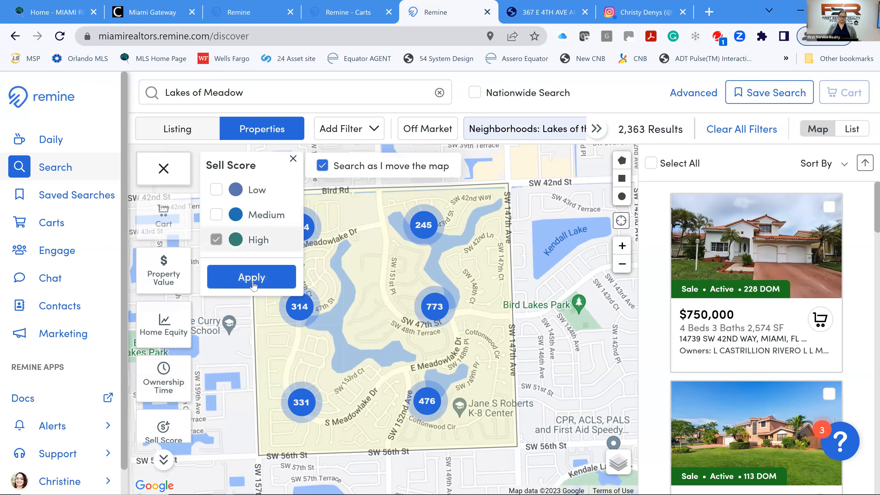
left_click(252, 277)
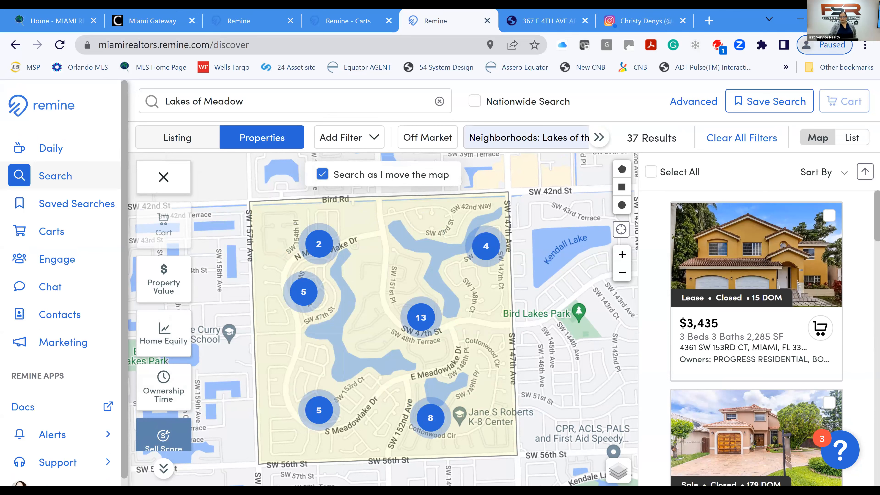
Add the Off-Market status filter to the property search.
left_click(439, 140)
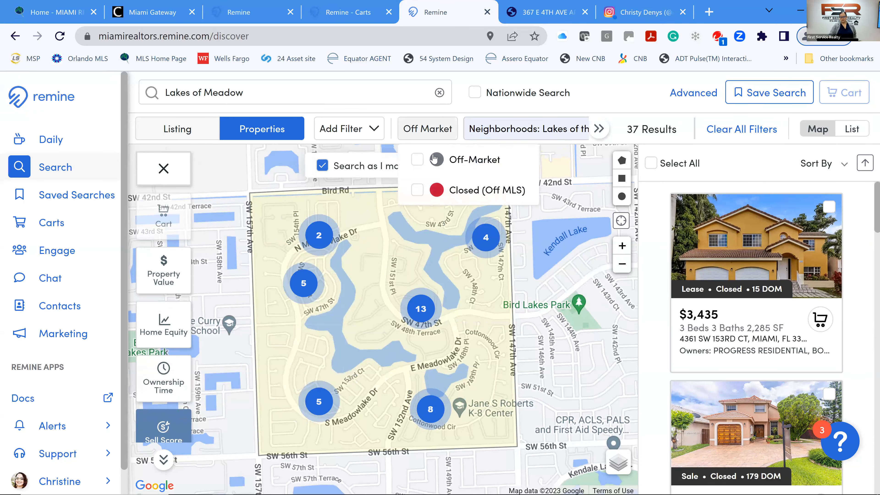
left_click(450, 156)
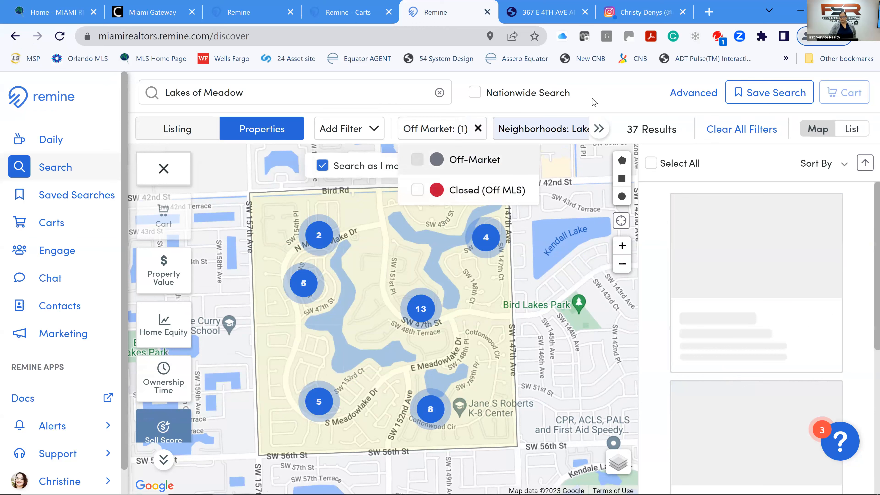
left_click(606, 152)
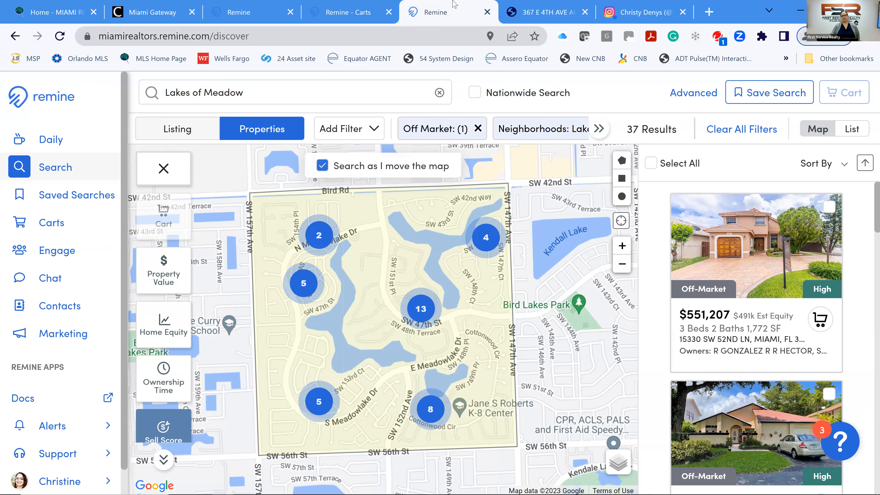
Remove the Lakes of the Meadow neighborhood filter chip from the active filters.
left_click(601, 135)
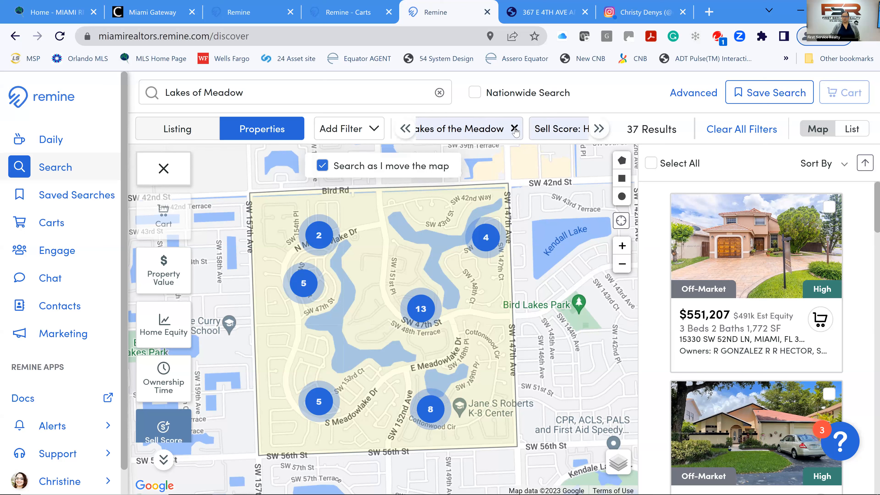
left_click(515, 129)
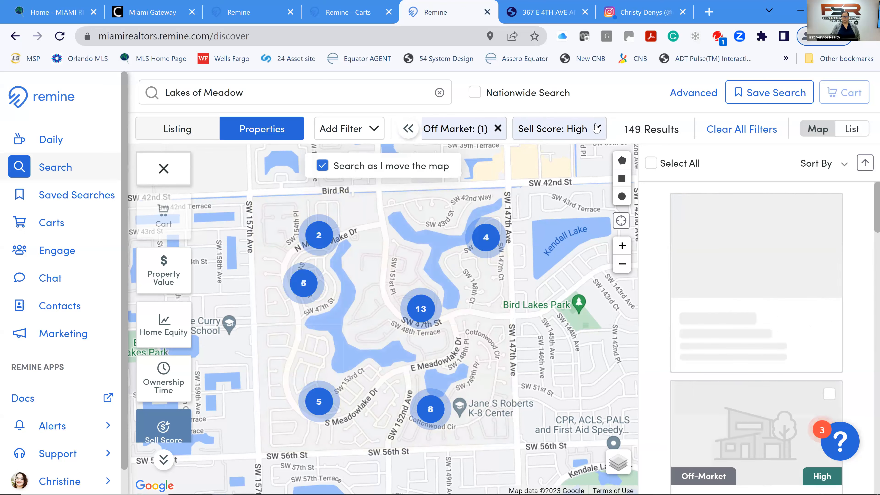
left_click(257, 95)
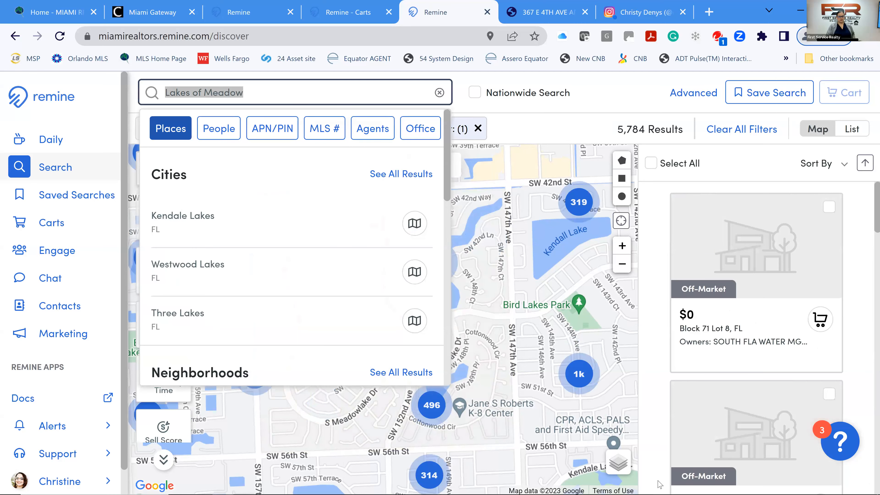
key("BackSpace")
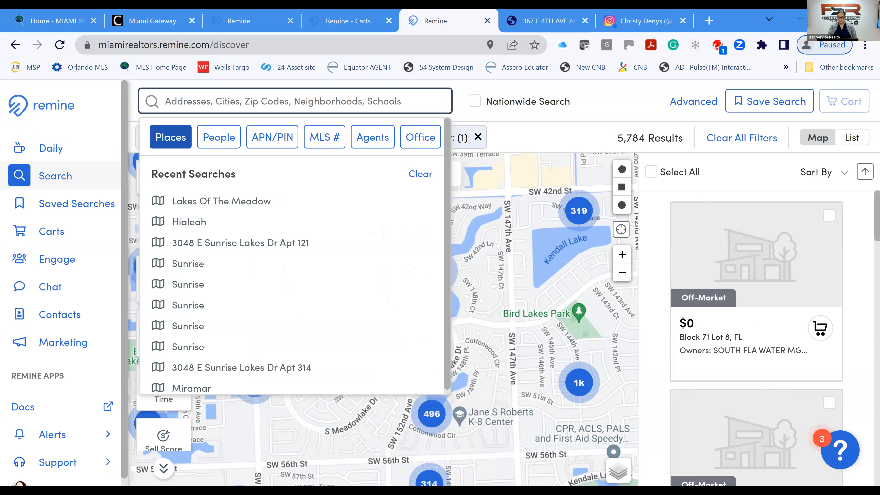
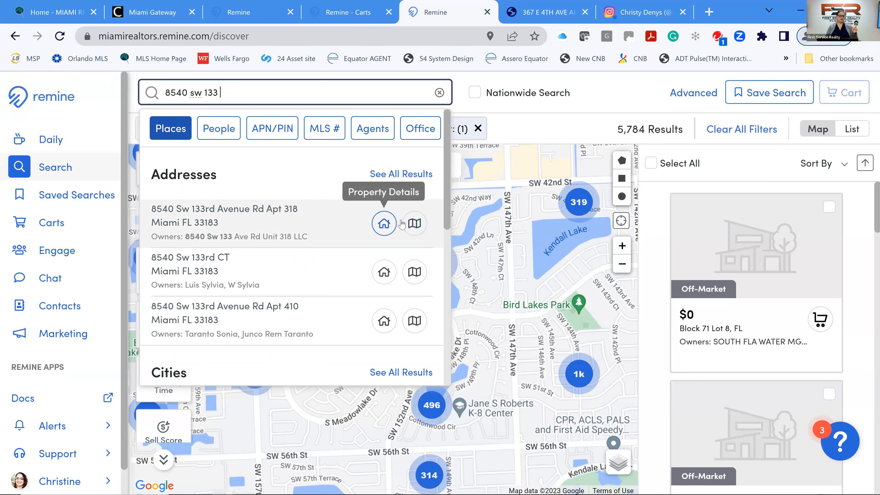
left_click(418, 230)
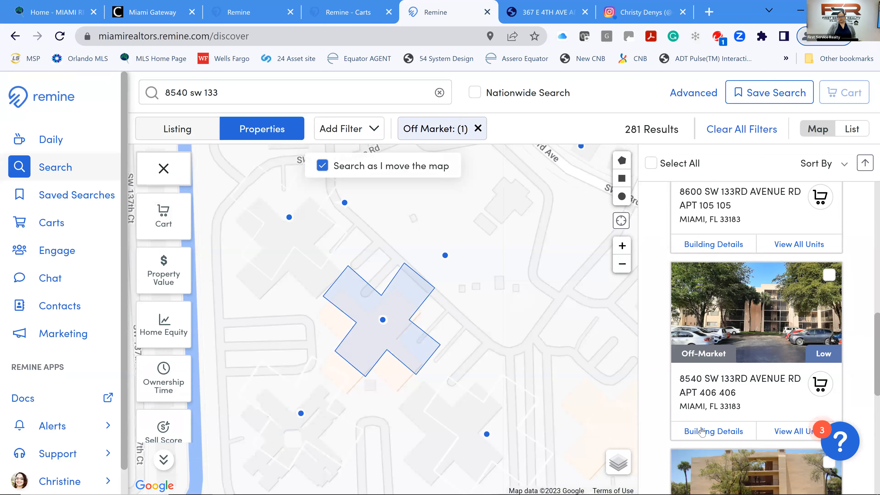
List the building's units, then switch to the Daily overview for ZIP 33175.
left_click(786, 432)
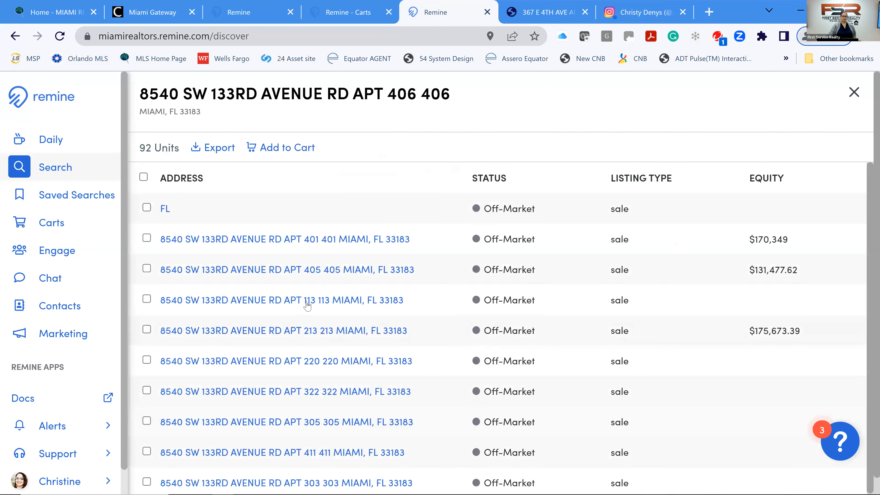
scroll(312, 313, "down", 3)
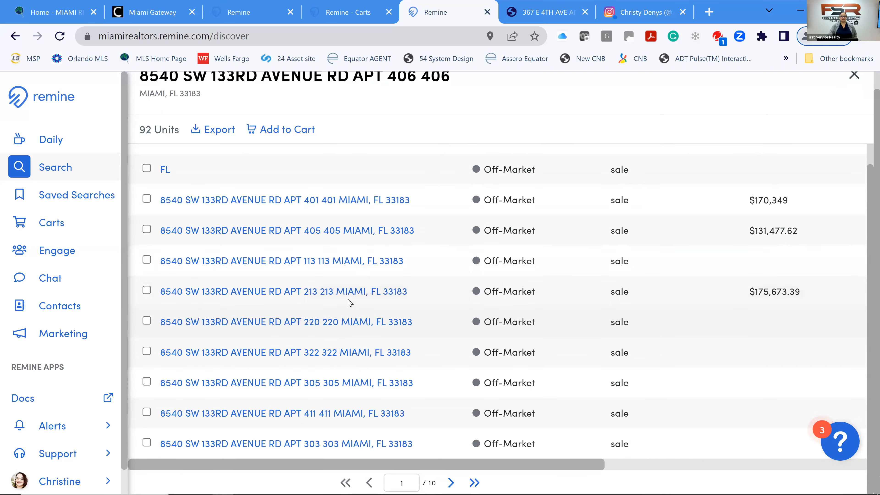
scroll(355, 300, "up", 1)
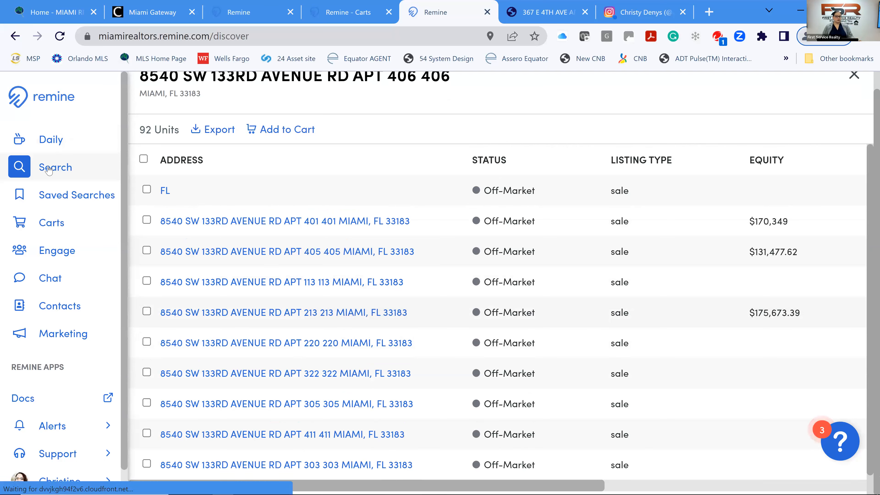
left_click(52, 140)
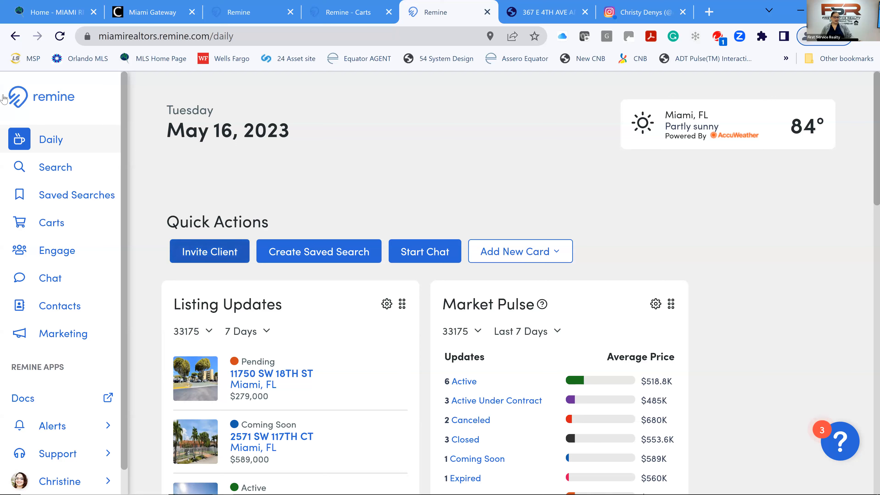
Start a Digital Marketing ad program from the Marketing page.
left_click(52, 340)
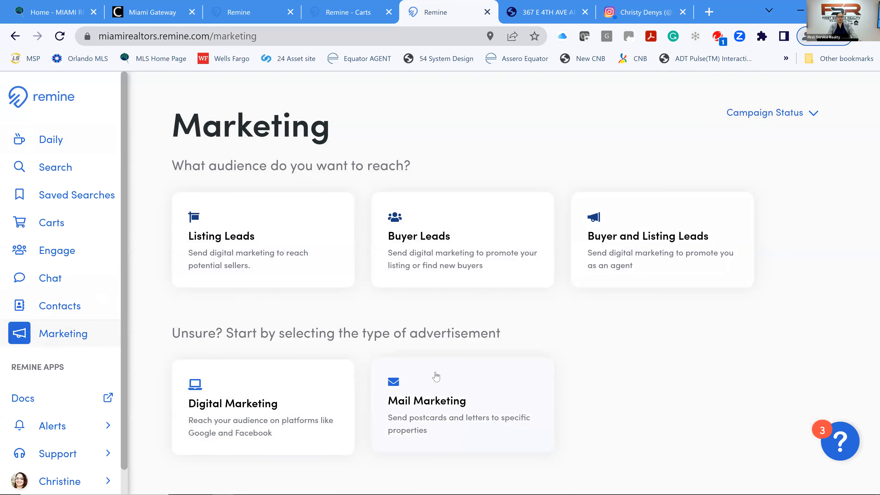
left_click(233, 408)
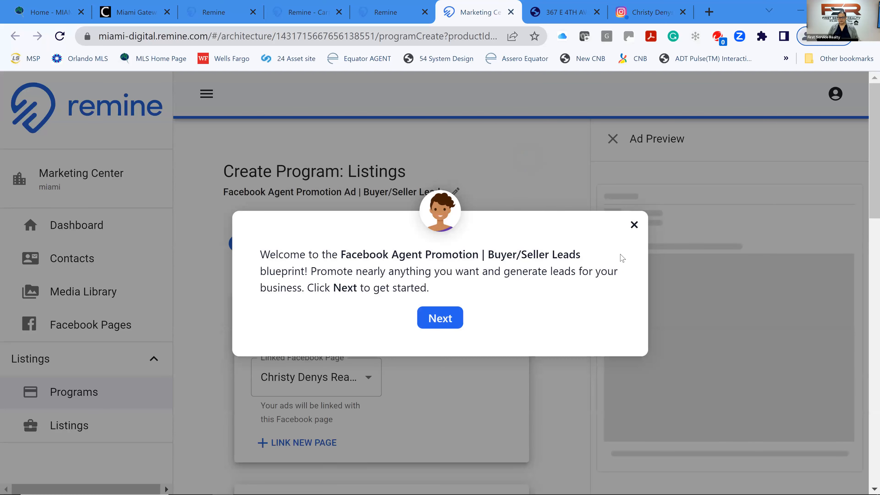
Dismiss the welcome message and browse the Marketing Center dashboard's five Quick Start ad programs.
left_click(635, 229)
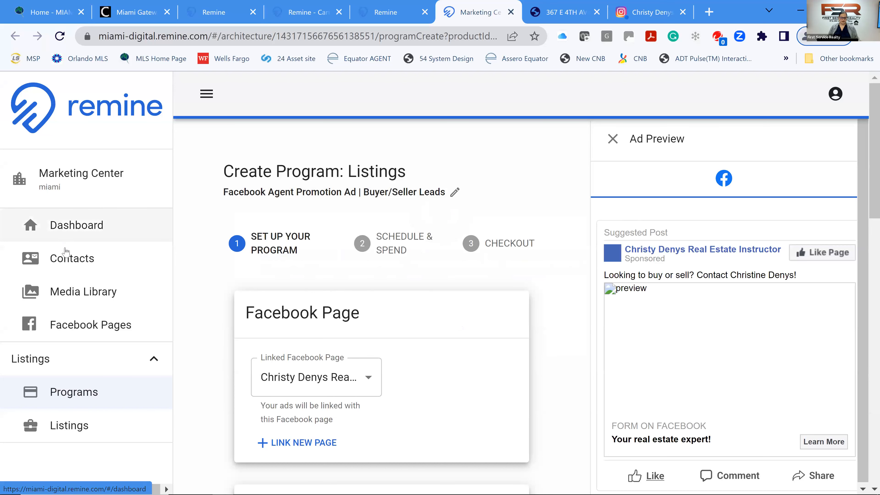
left_click(80, 402)
left_click(66, 231)
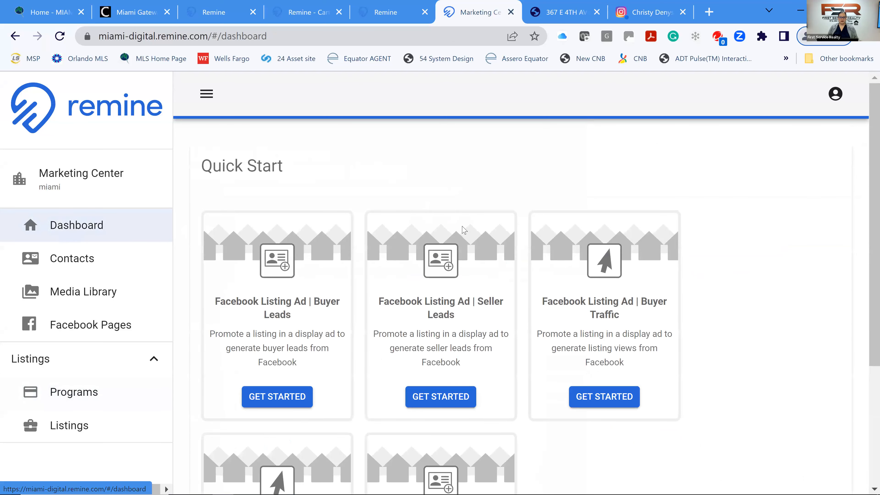
scroll(644, 350, "down", 2)
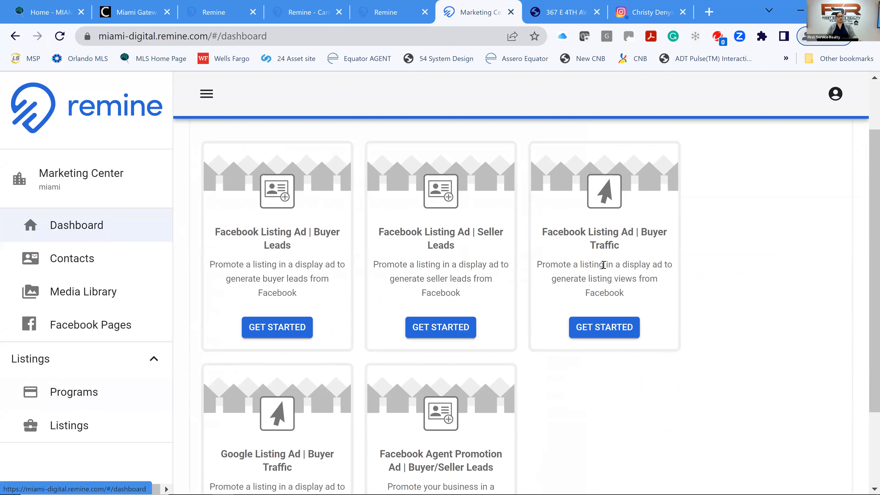
scroll(357, 302, "down", 3)
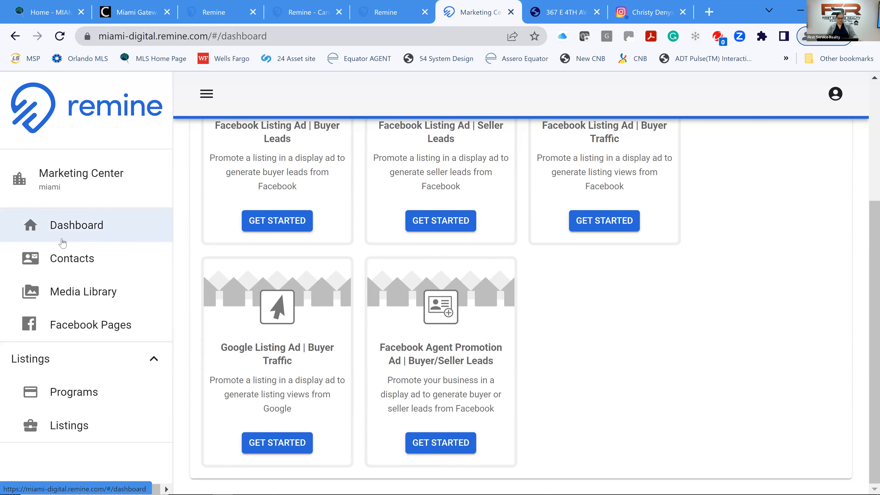
left_click(66, 333)
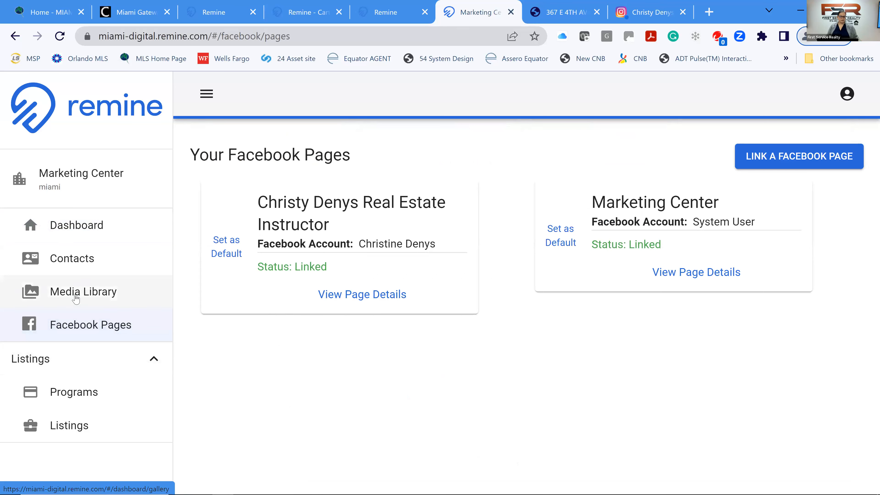
left_click(105, 291)
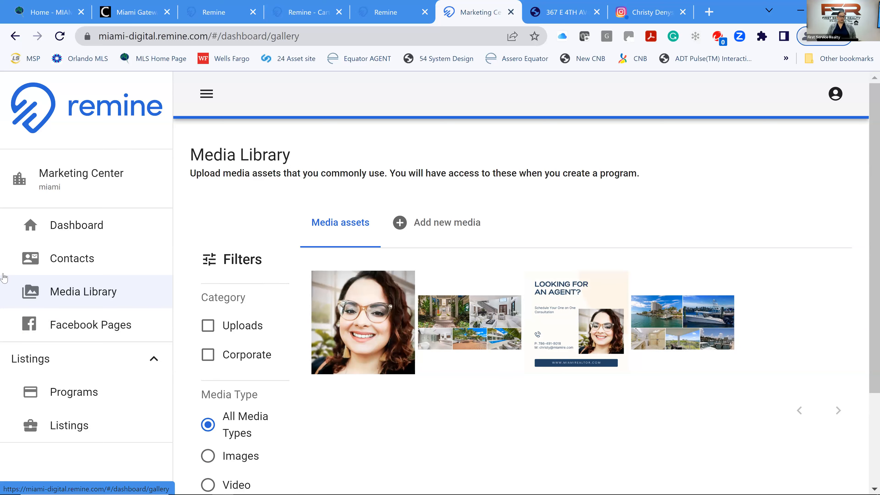
left_click(84, 231)
scroll(383, 263, "down", 3)
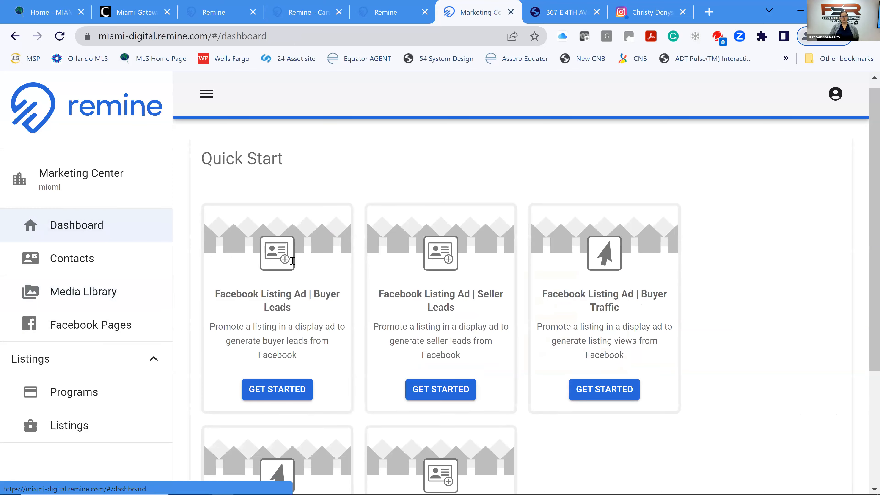
scroll(589, 276, "down", 3)
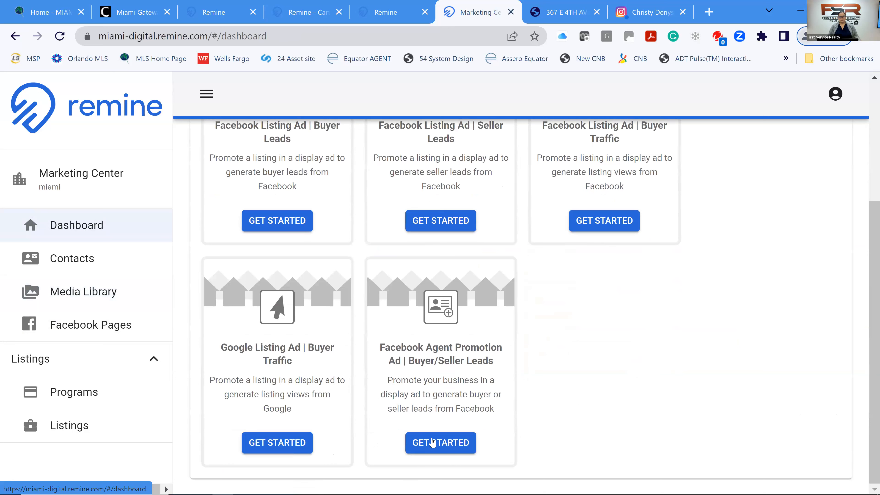
Start a Facebook Agent Promotion Ad program and hide the Ad Preview panel.
left_click(440, 450)
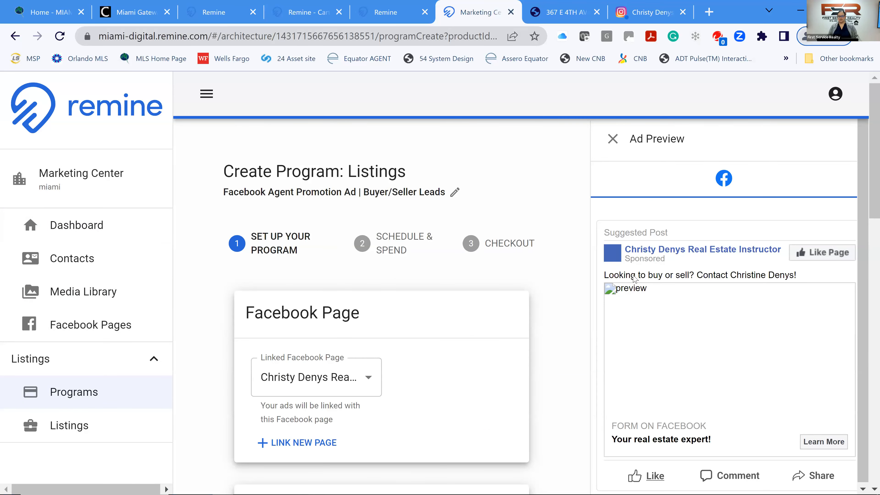
left_click(611, 139)
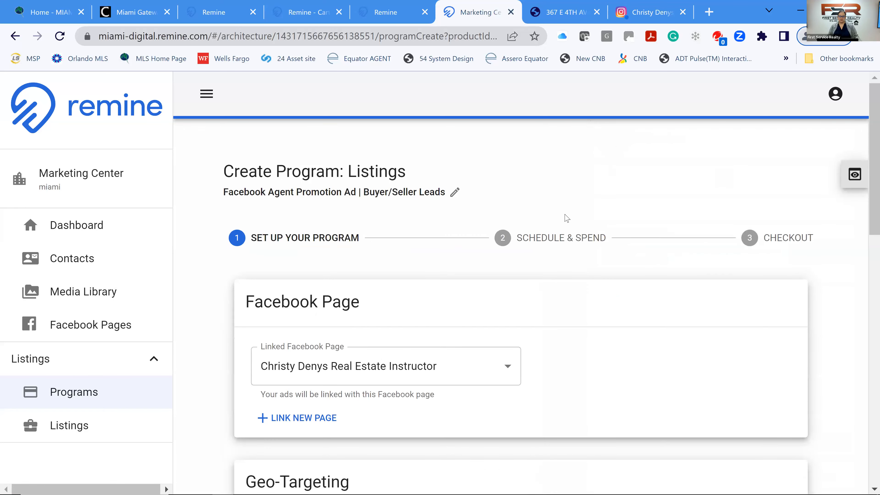
scroll(537, 249, "down", 2)
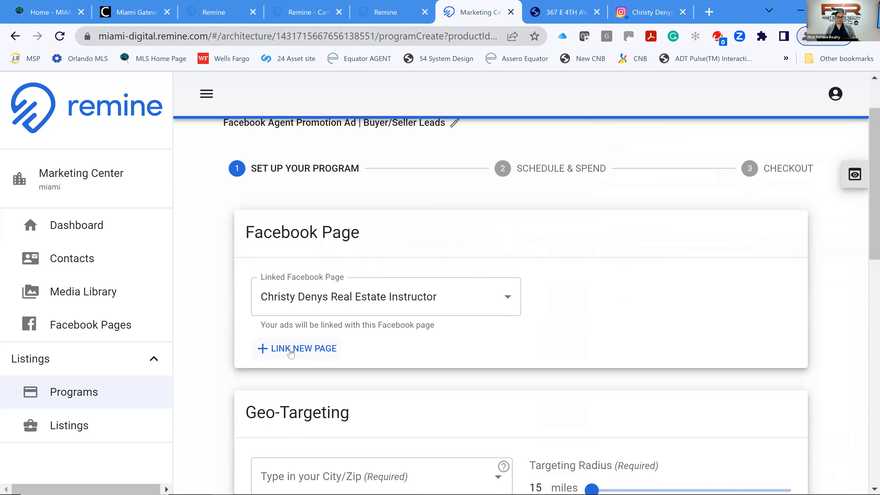
scroll(324, 351, "down", 5)
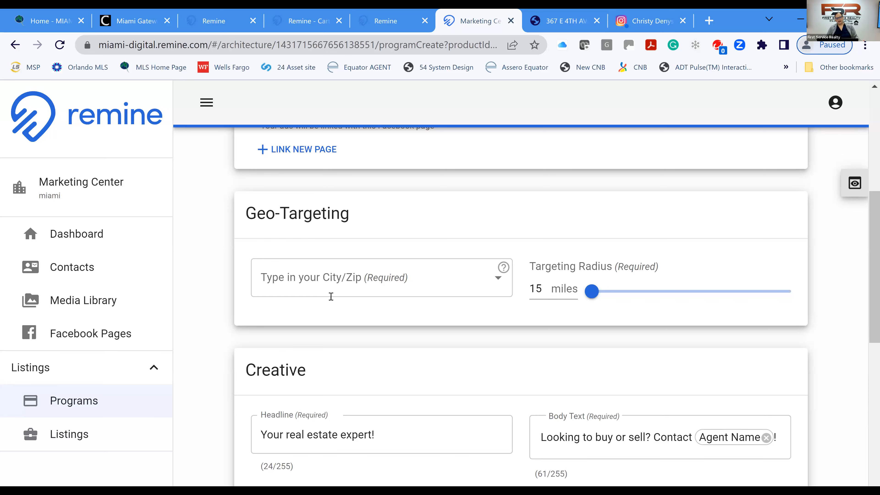
Set the ad location to zip 33175 (Miami, FL, USA) and widen the targeting radius to 50 miles.
left_click(356, 282)
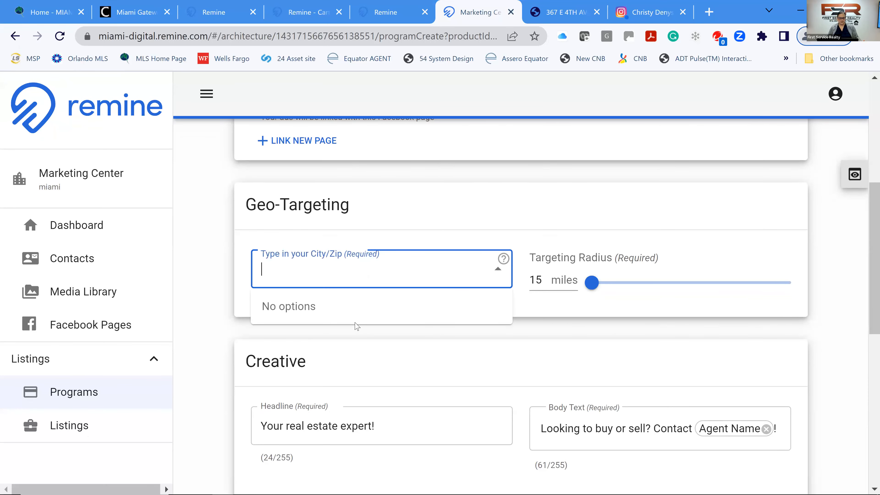
type("33175")
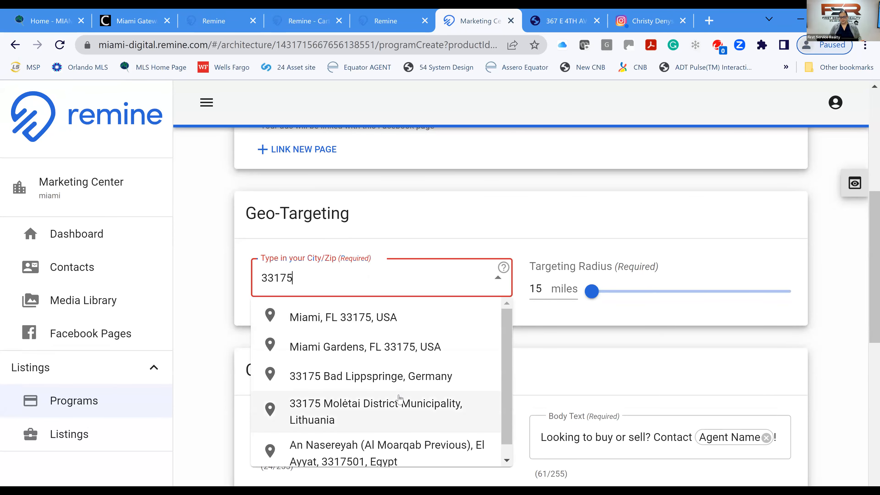
left_click(360, 317)
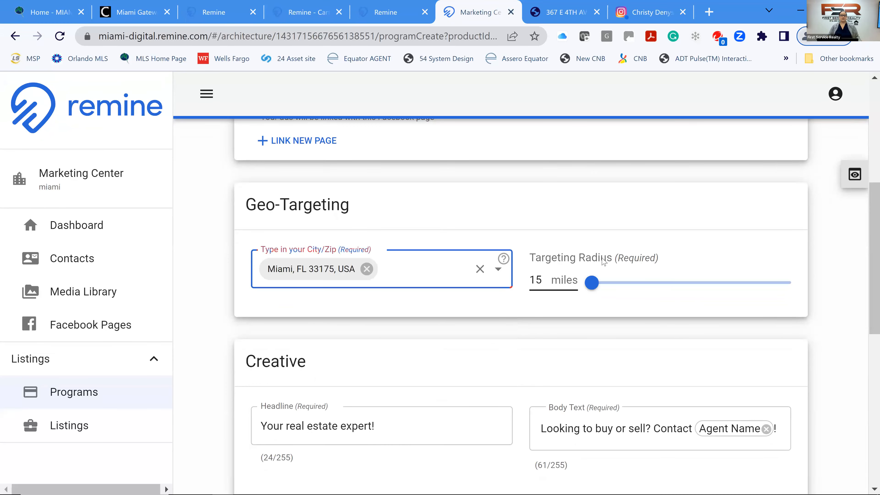
left_click(618, 290)
left_click_drag(690, 292, 581, 308)
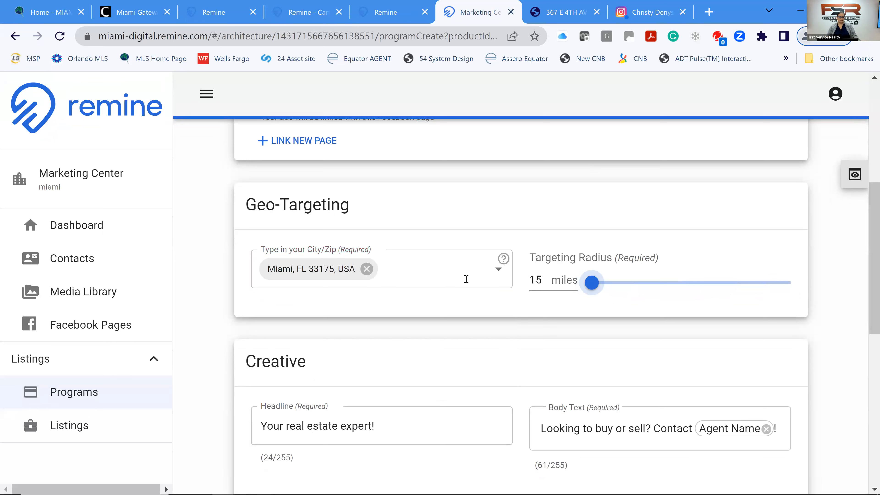
scroll(459, 313, "down", 2)
scroll(459, 313, "down", 5)
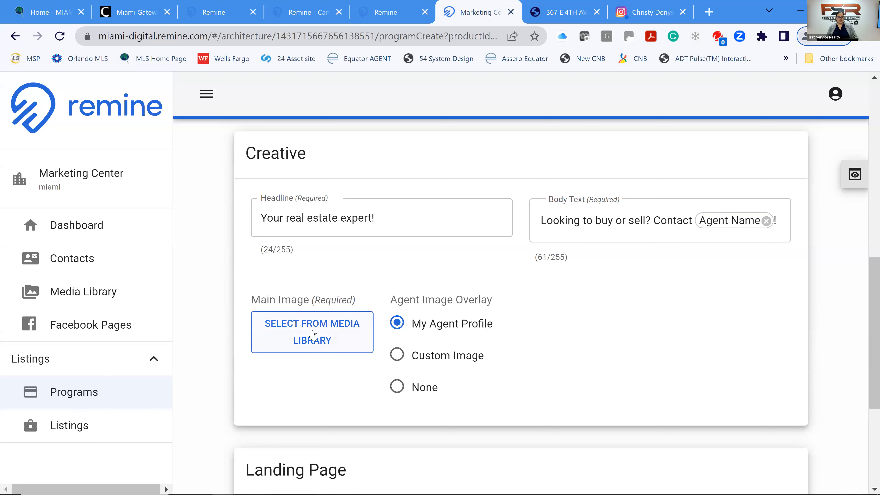
Pick the house photo collage from the media library as the ad's main image.
left_click(309, 344)
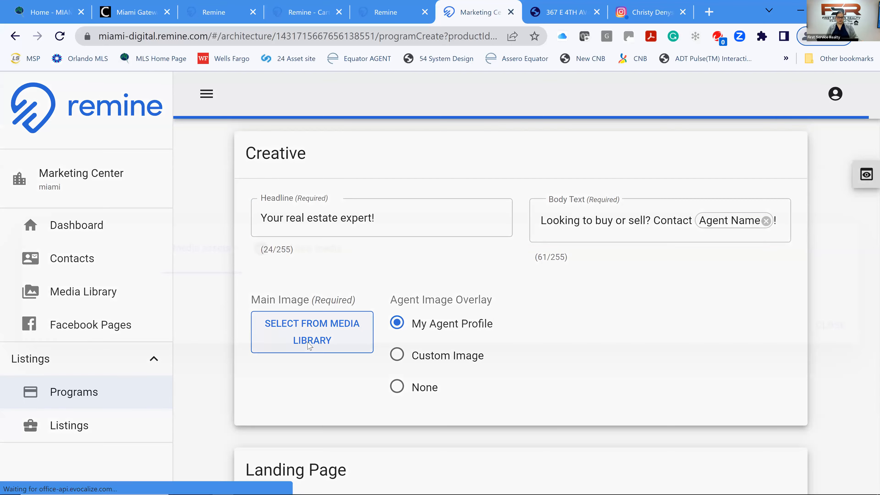
left_click(233, 231)
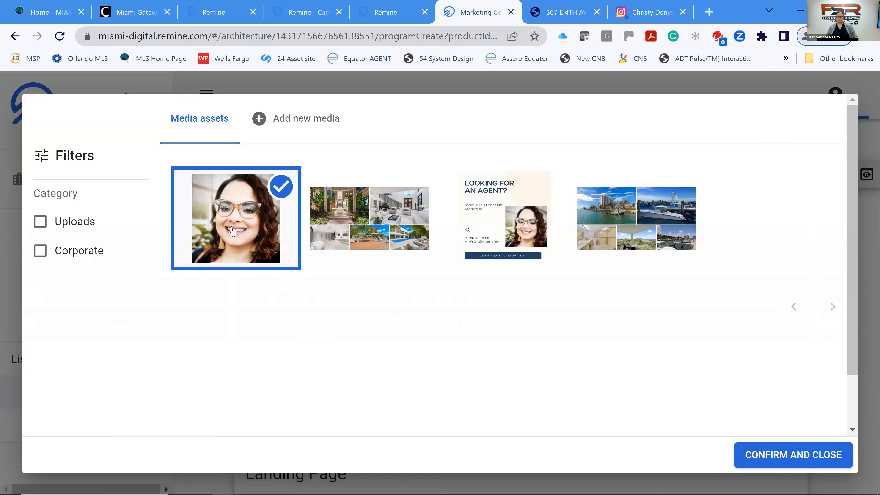
left_click(343, 232)
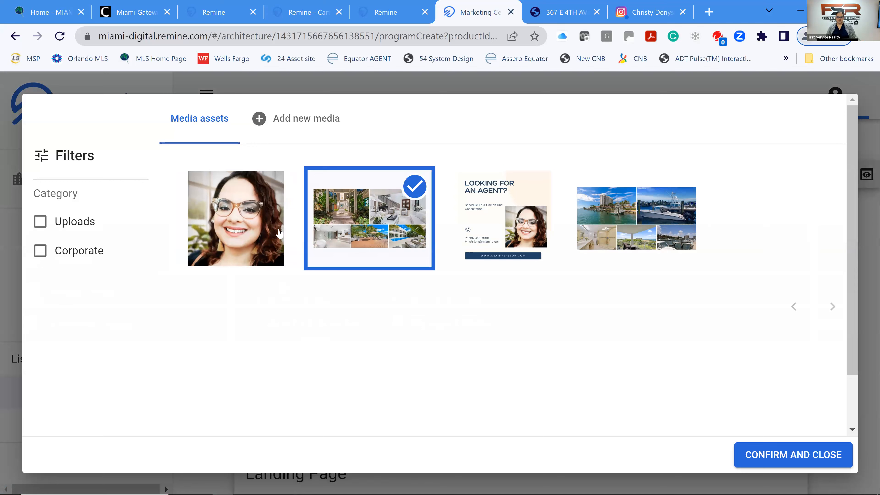
left_click(776, 461)
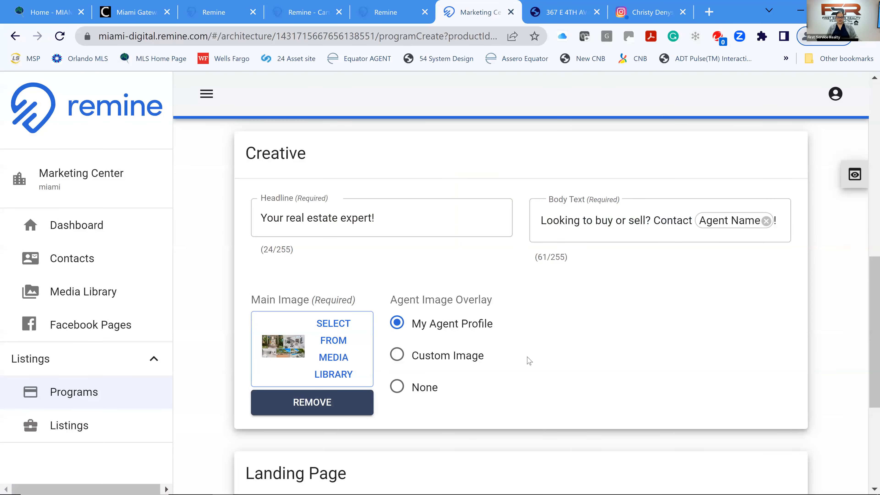
Reopen the media library and reconfirm the collage as the main image.
scroll(319, 350, "down", 4)
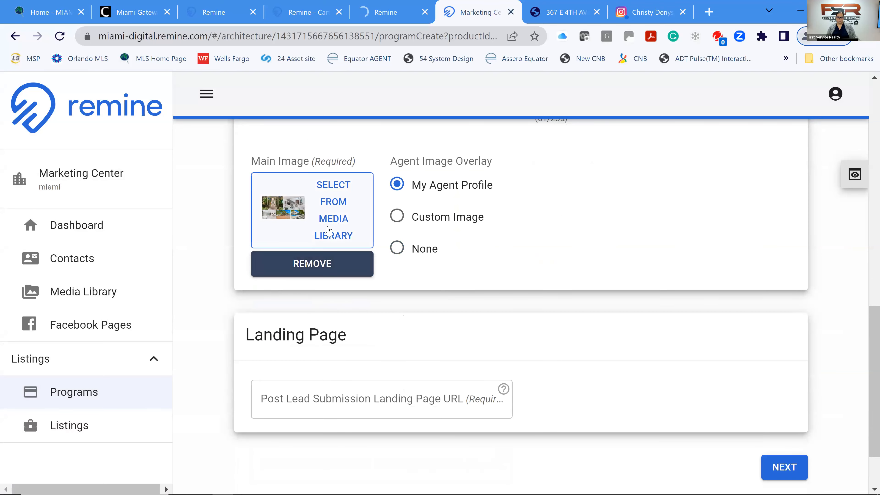
left_click(329, 231)
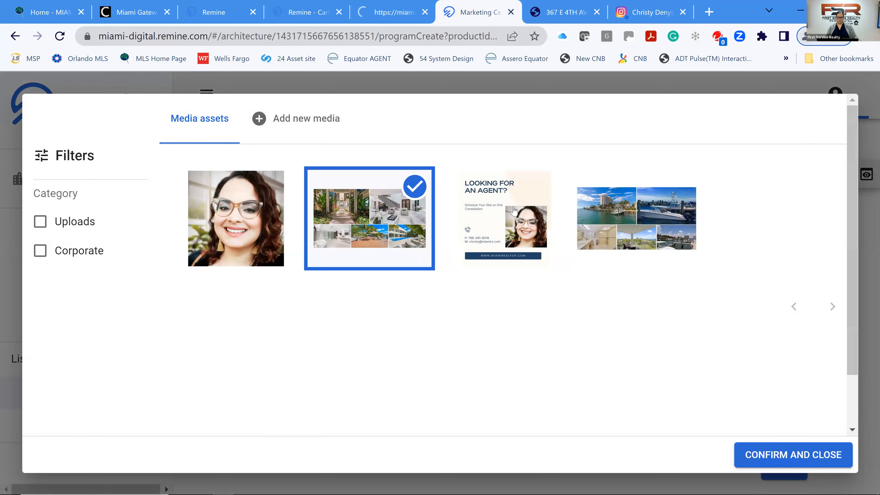
left_click(804, 457)
scroll(306, 283, "down", 2)
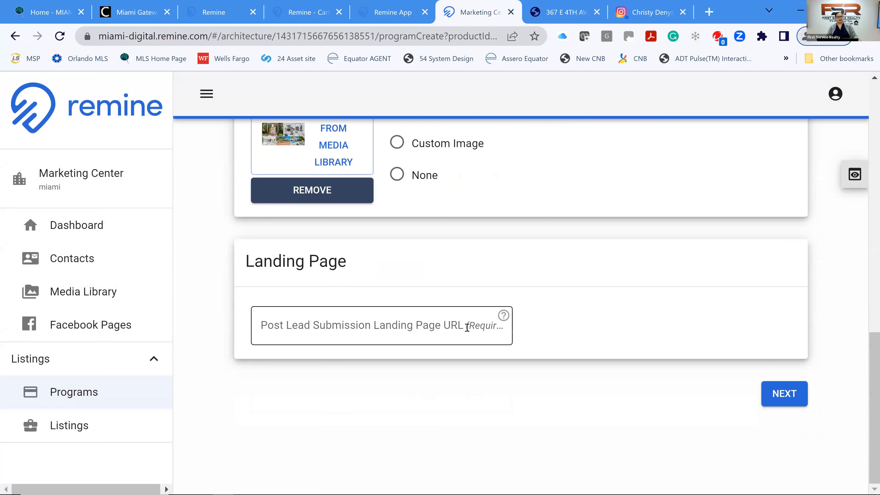
left_click(393, 327)
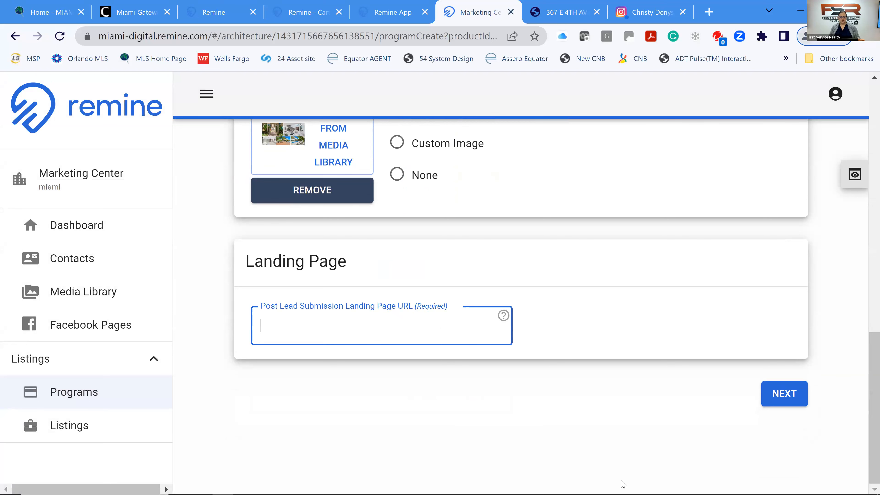
type("www")
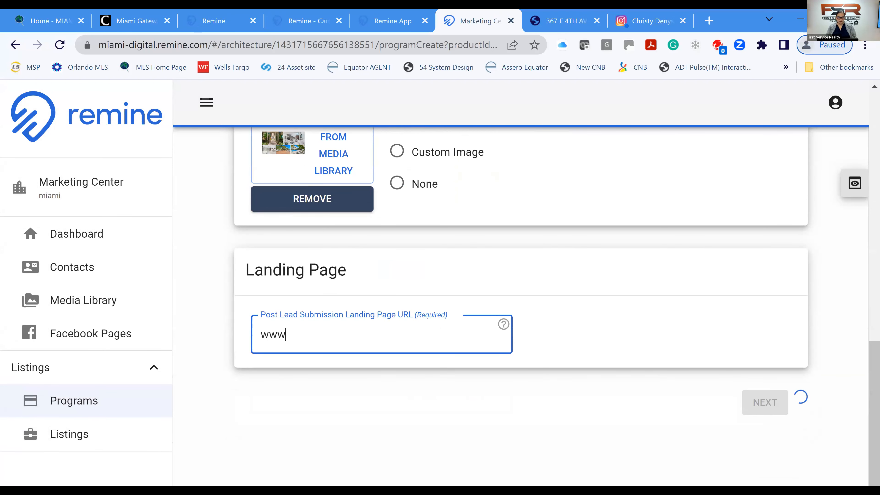
type(".mia")
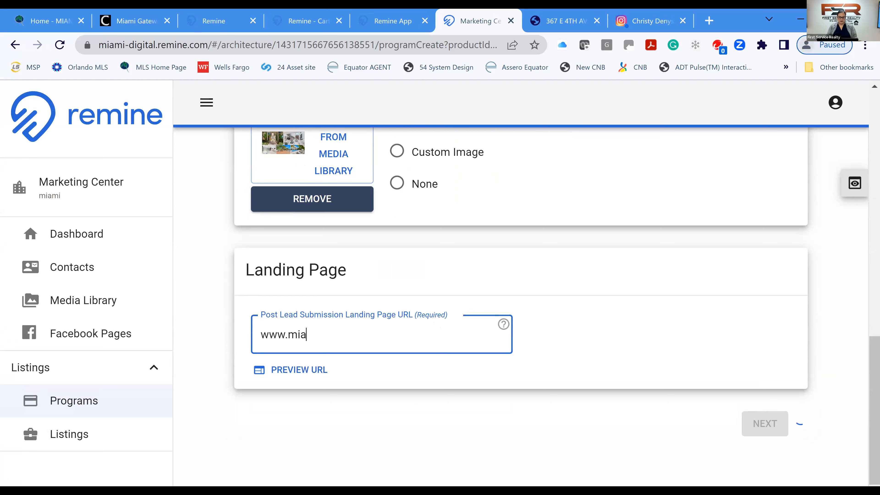
type("mirealtor")
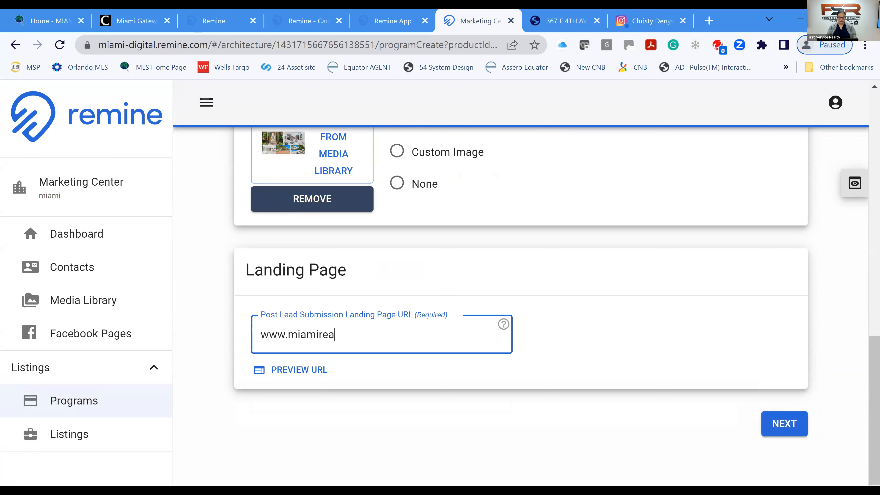
type("s.com")
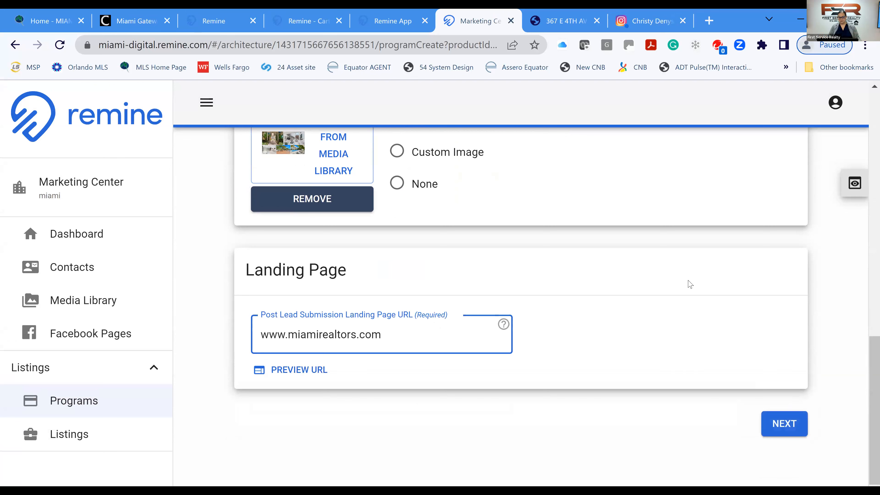
left_click(702, 422)
left_click(772, 421)
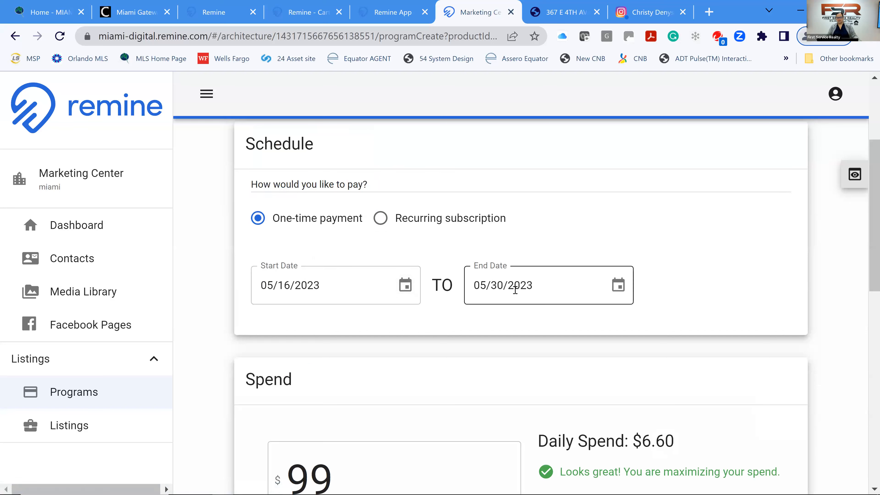
Check the 05/30/2023 end date on the calendar, leaving the schedule unchanged.
left_click(615, 287)
scroll(698, 277, "down", 4)
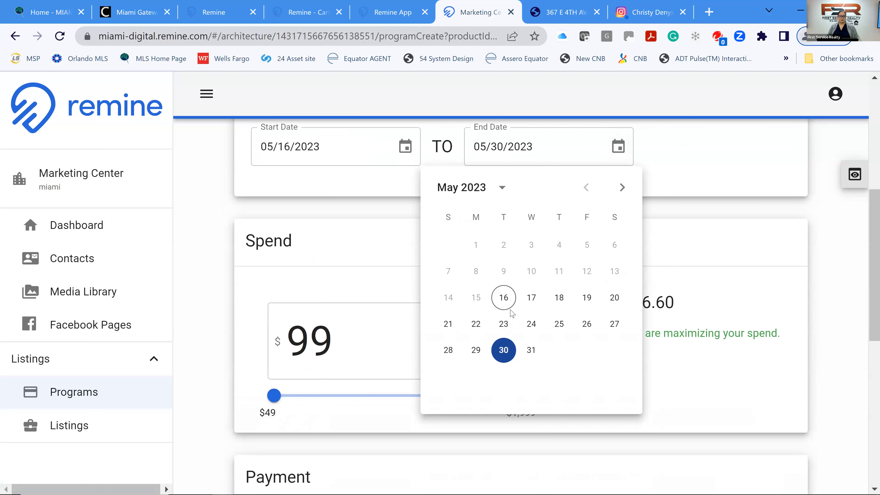
left_click(673, 167)
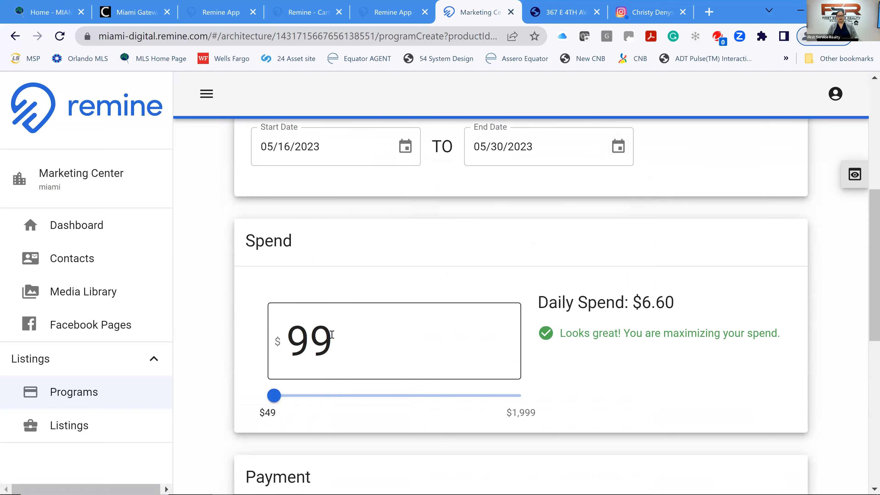
Change the ad spend from $99 to the $49 minimum, about $3.27 daily.
left_click_drag(330, 332, 239, 342)
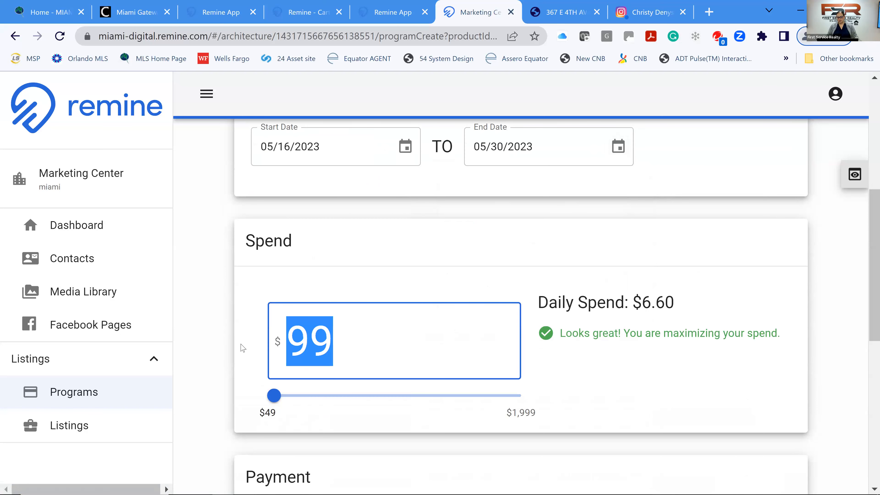
key("Left")
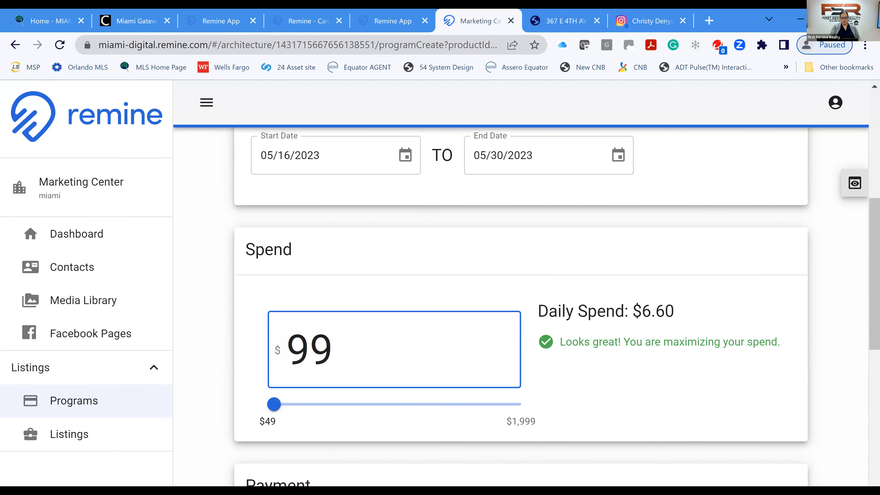
type("4,")
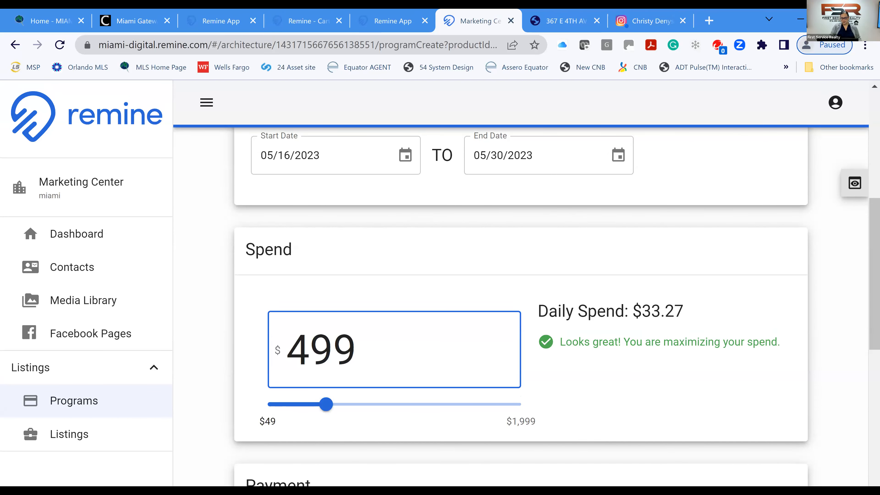
type("9")
key("Right")
key("Right")
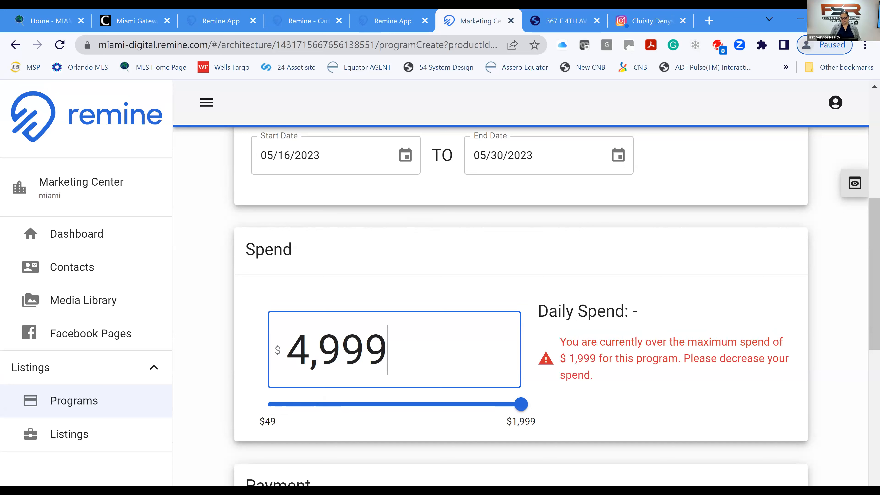
key("BackSpace")
key("BackSpace")
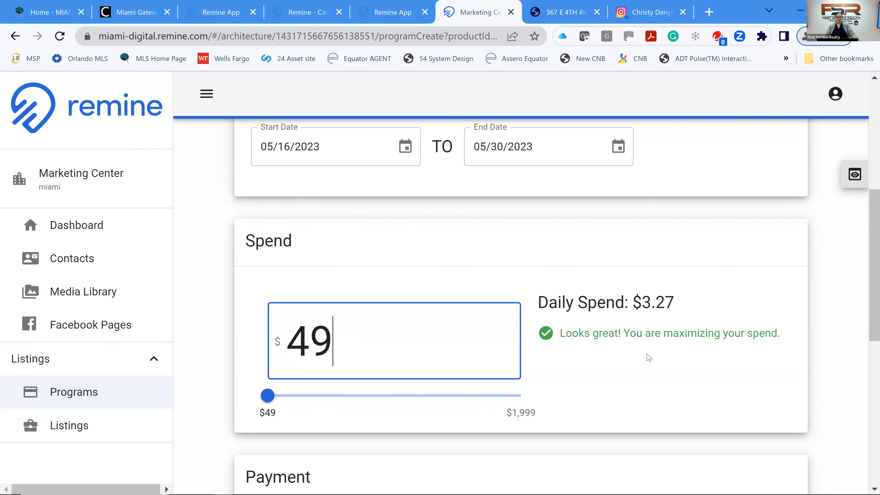
scroll(649, 358, "down", 6)
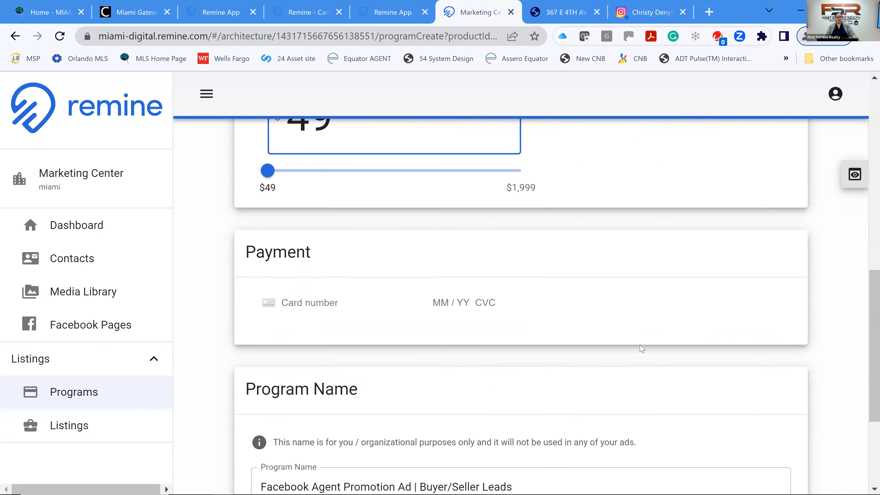
Move past the Program Name step and view the Facebook suggested-post Ad Preview.
scroll(641, 348, "down", 5)
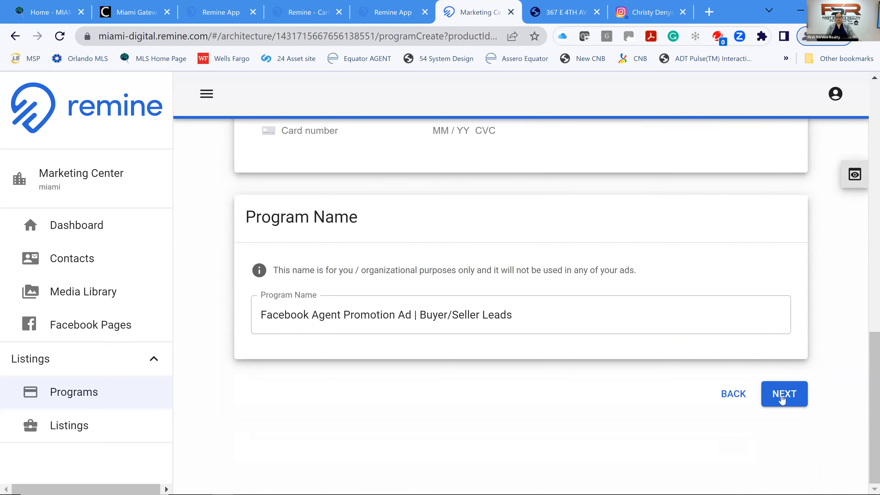
left_click(782, 397)
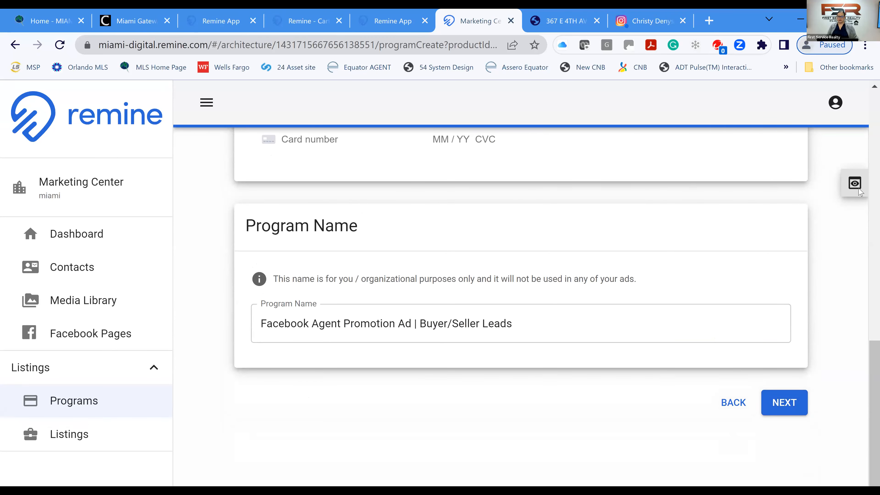
left_click(854, 182)
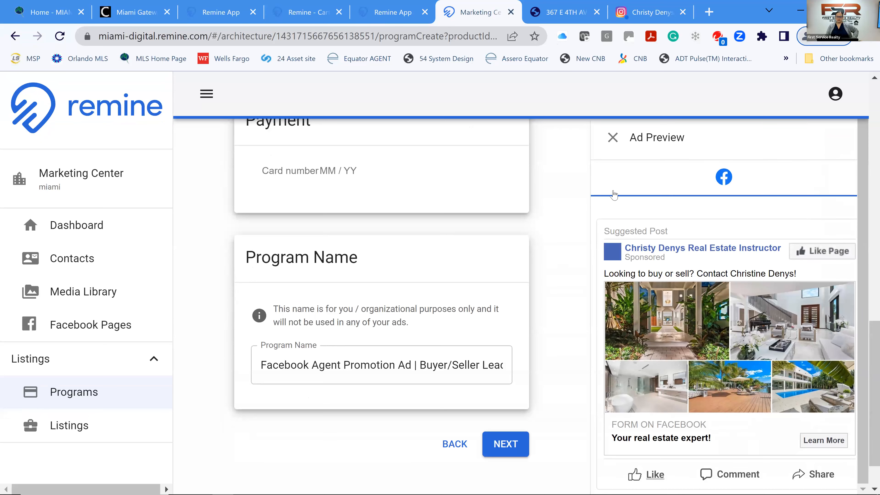
scroll(724, 222, "down", 1)
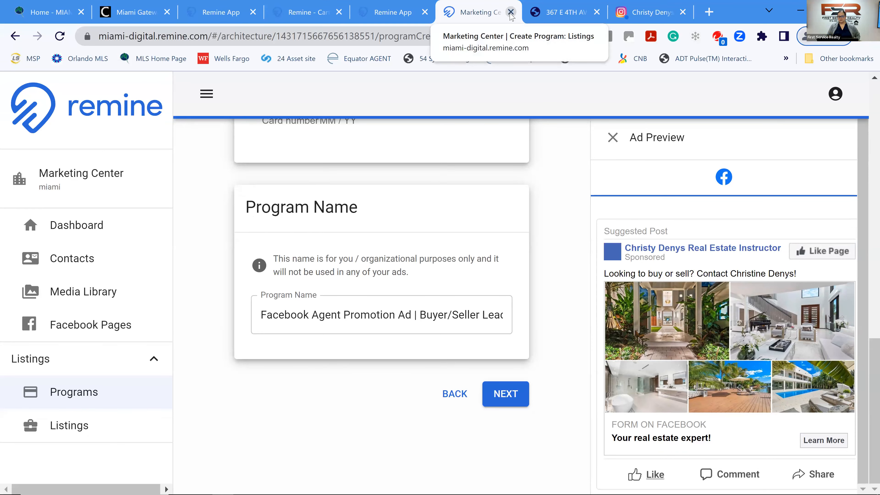
Close the Marketing Center tab without saving, confirm leaving, and switch to Remine Carts.
left_click(511, 13)
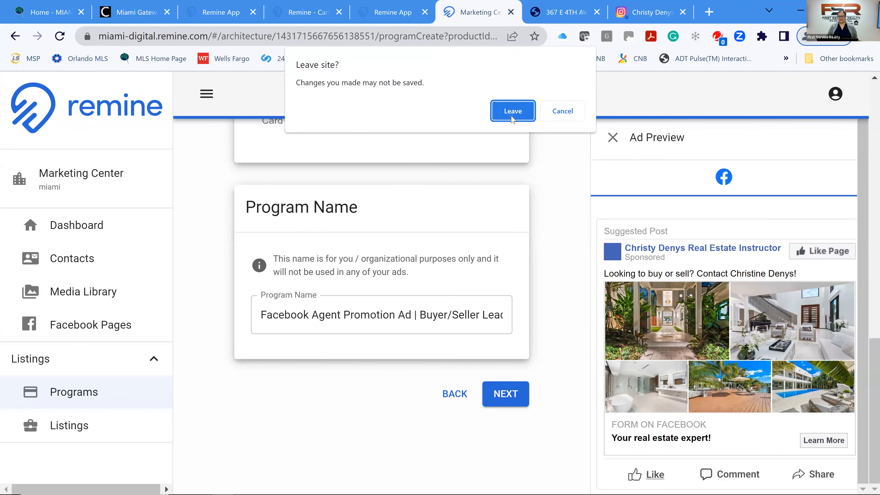
key("Return")
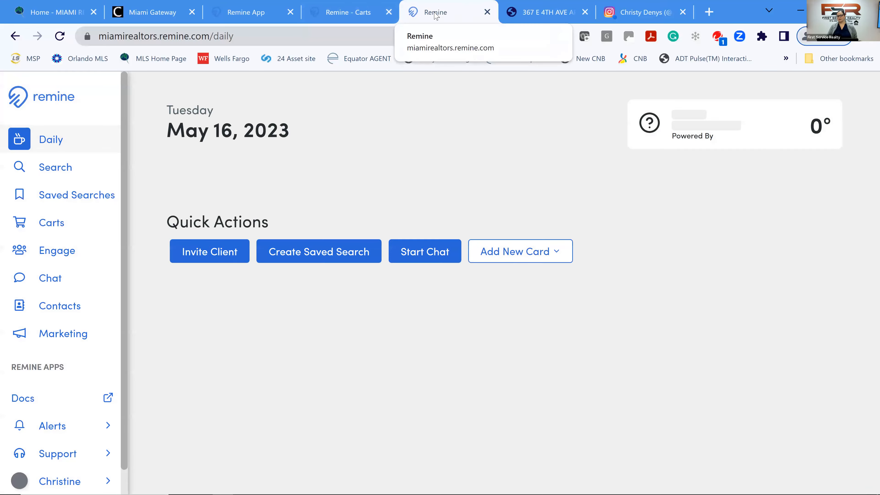
left_click(362, 16)
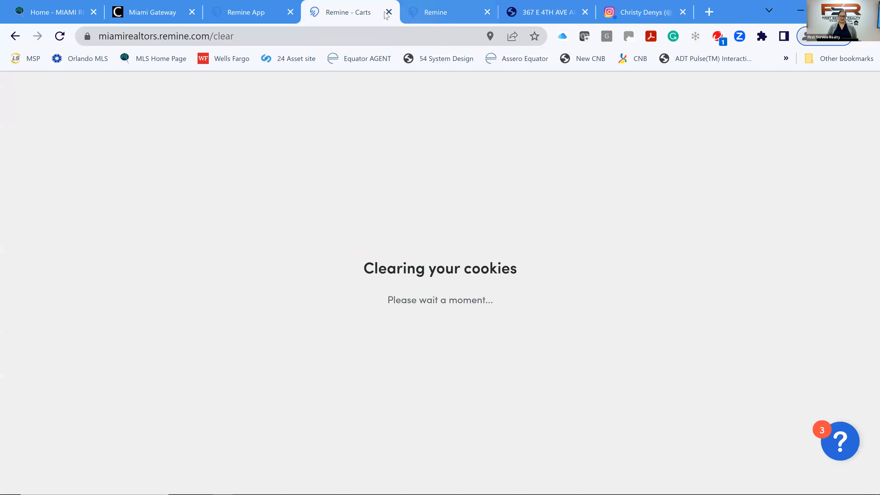